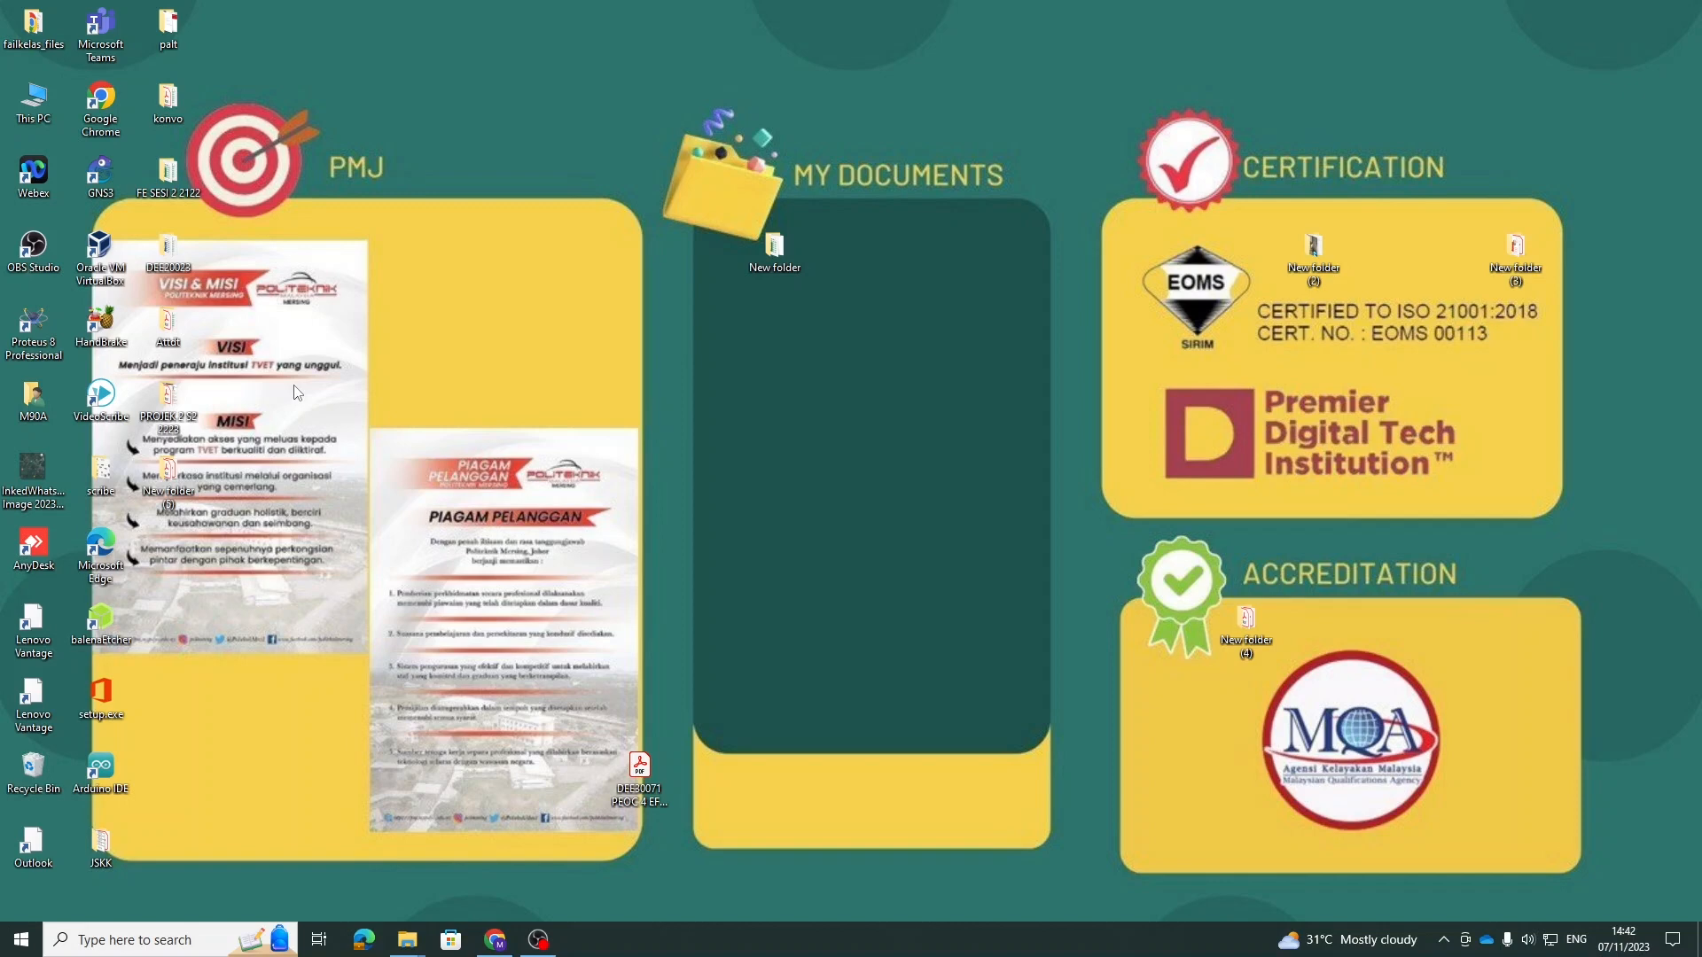
- Open Proteus 8 Professional and start a new project named "PCB power supply"
{"action": "double_click", "coordinate": [41, 321]}
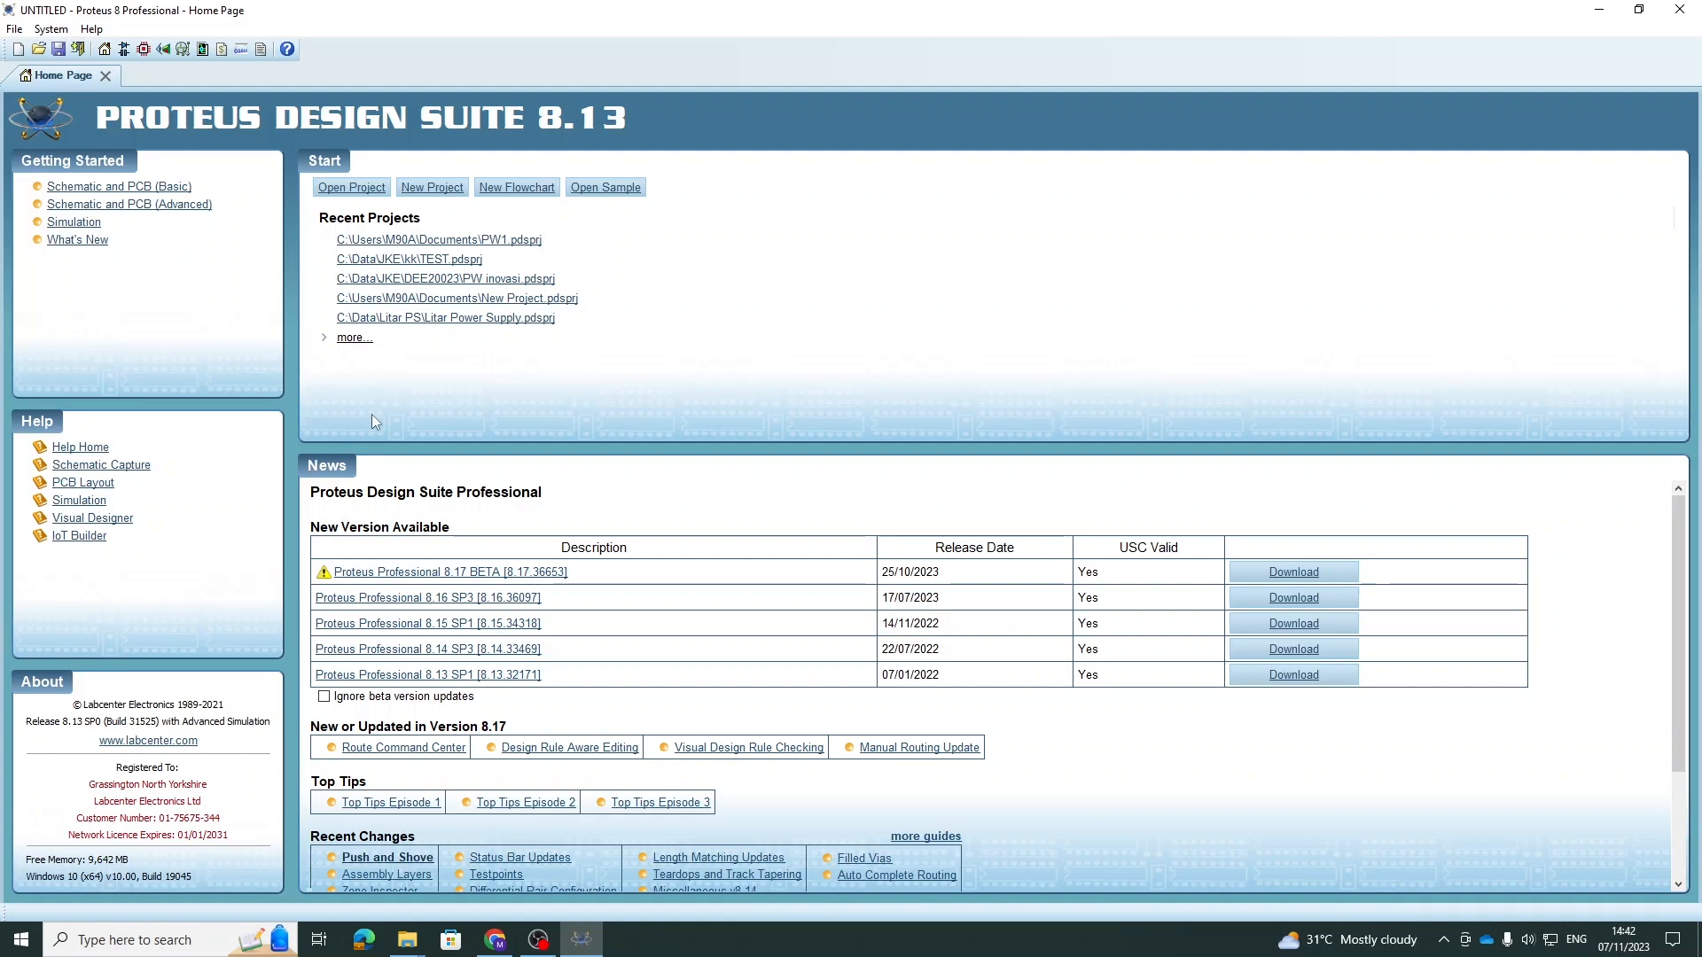
{"action": "left_click", "coordinate": [417, 189]}
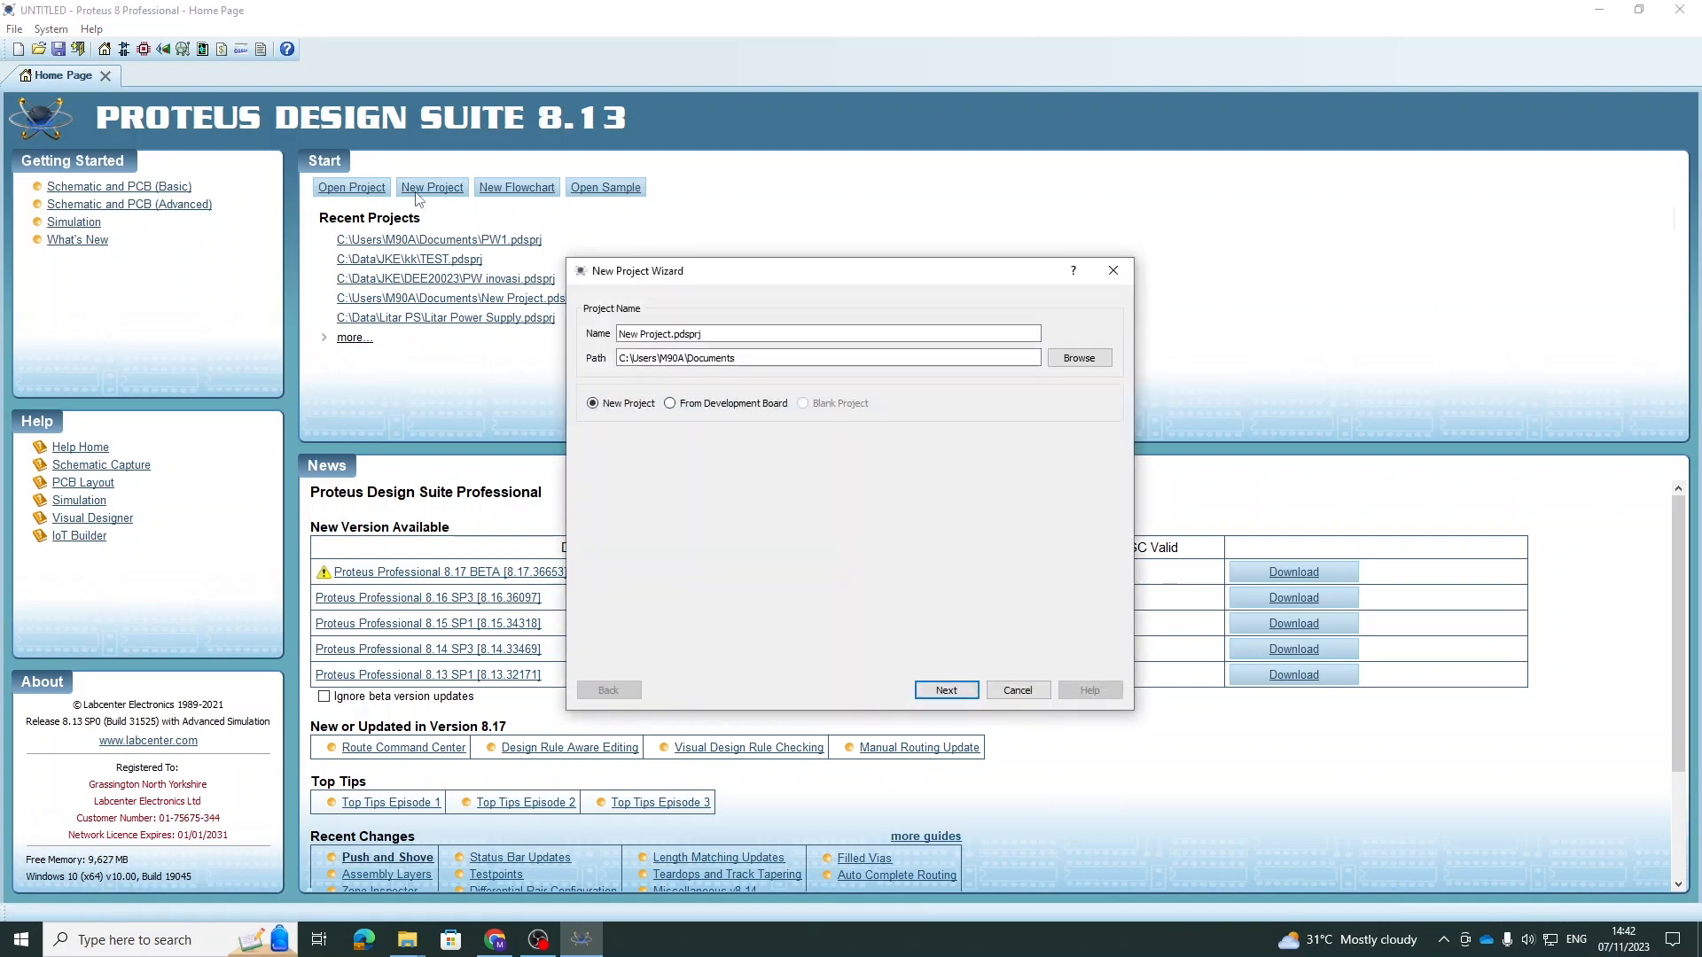
{"action": "double_click", "coordinate": [631, 338]}
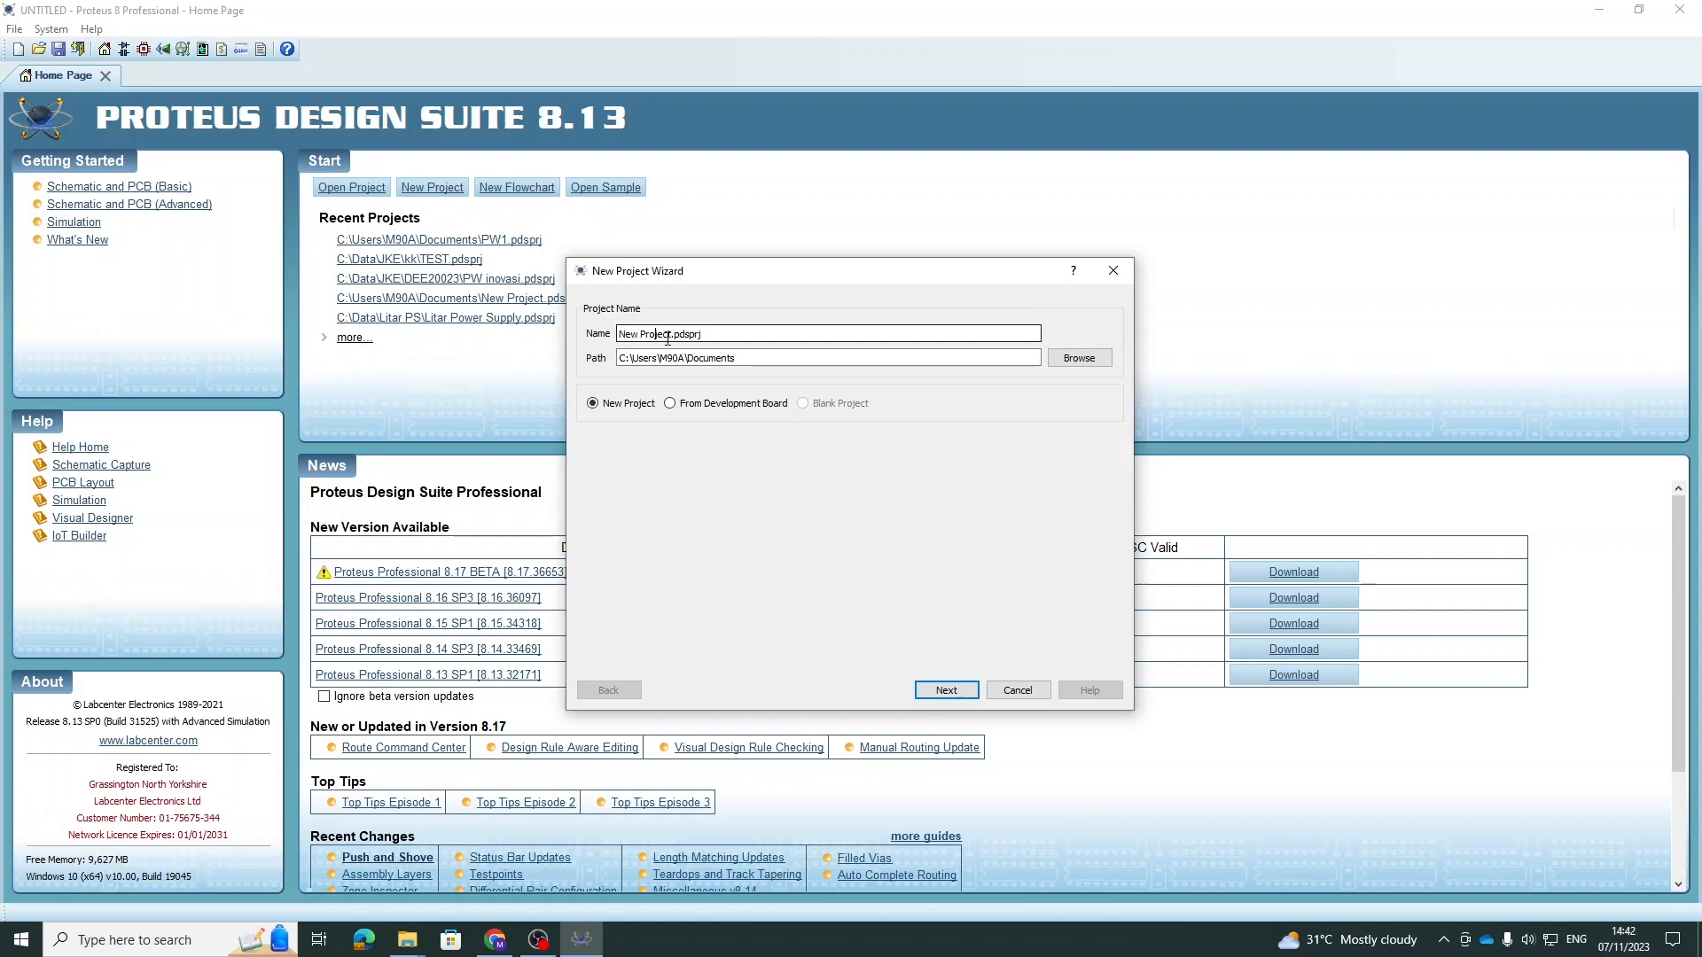
{"action": "left_click", "coordinate": [671, 334]}
{"action": "left_click_drag", "start_coordinate": [671, 334], "coordinate": [620, 334]}
{"action": "type", "text": "PCB power supply"}
- Create a folder named "learn pro" on Local Disk (C:) and set it as the project's save path
{"action": "left_click", "coordinate": [1077, 365]}
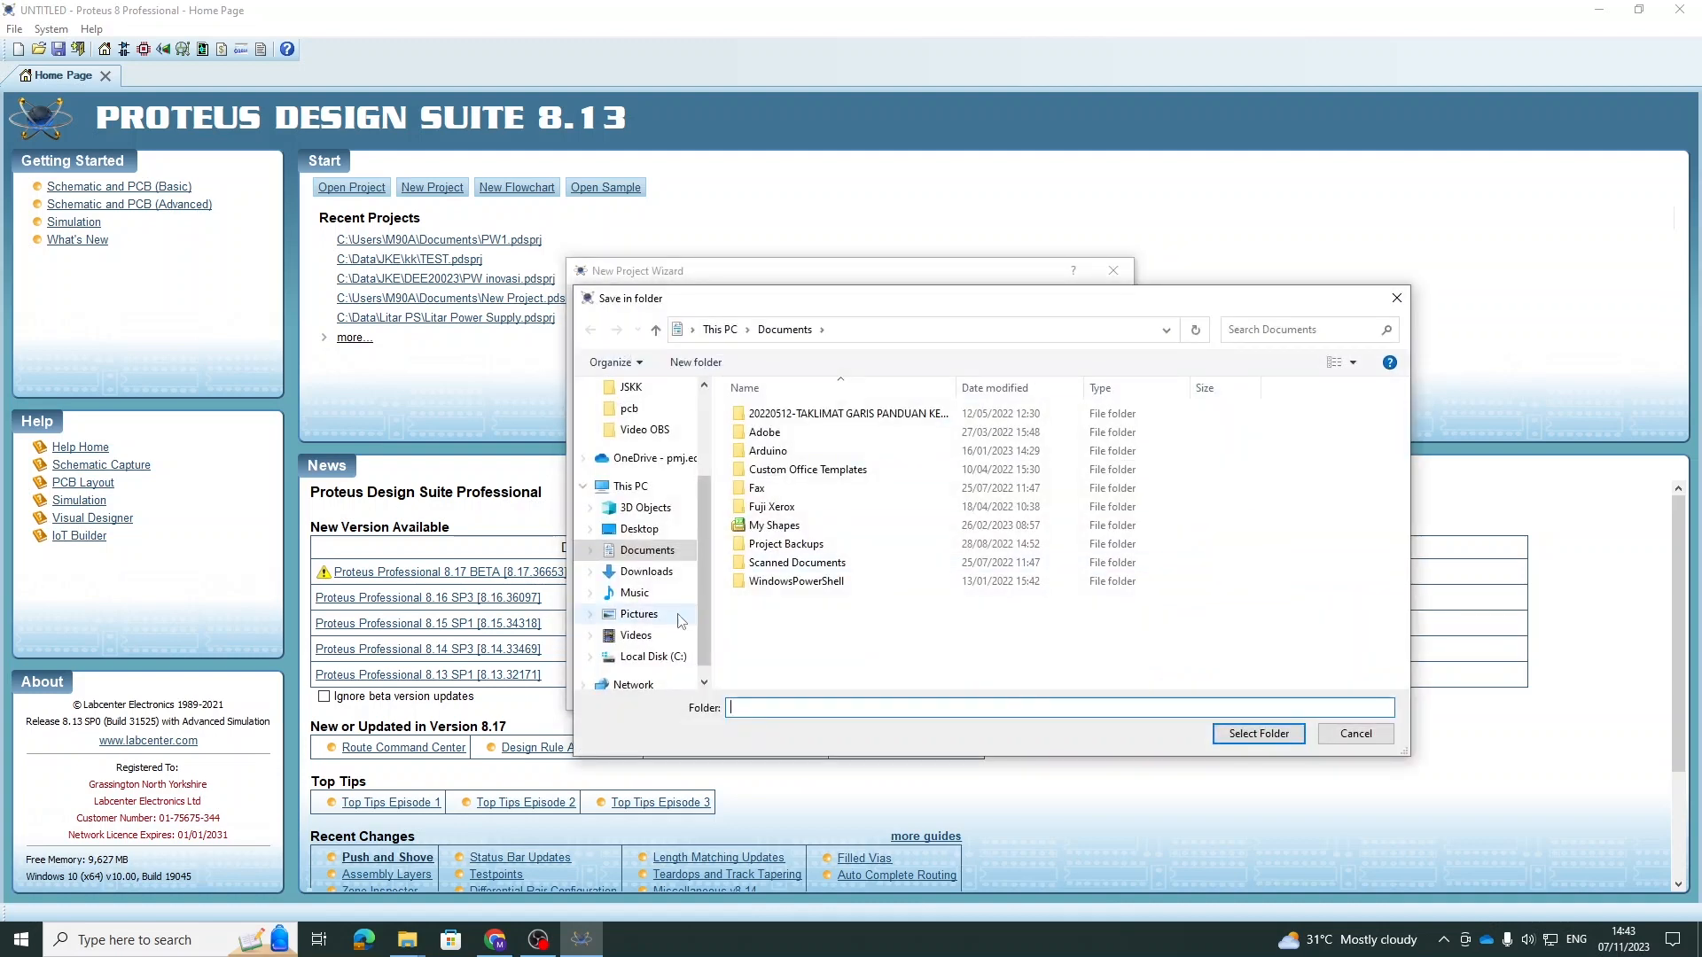
{"action": "left_click", "coordinate": [673, 658]}
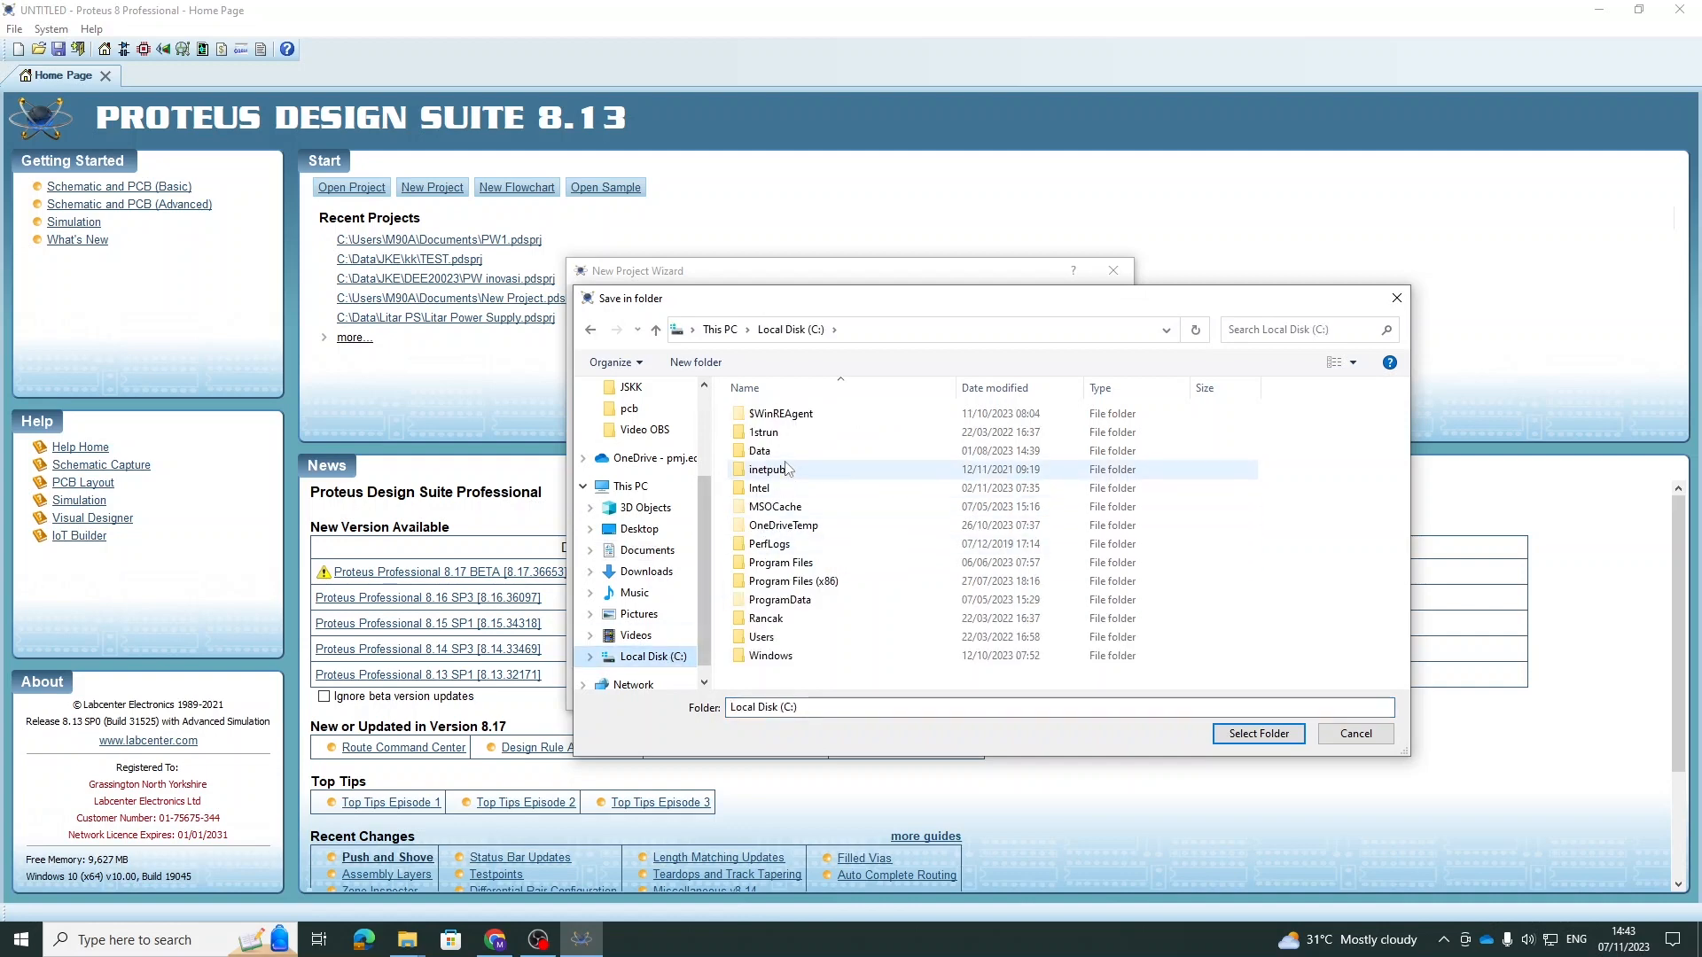
{"action": "left_click", "coordinate": [700, 363]}
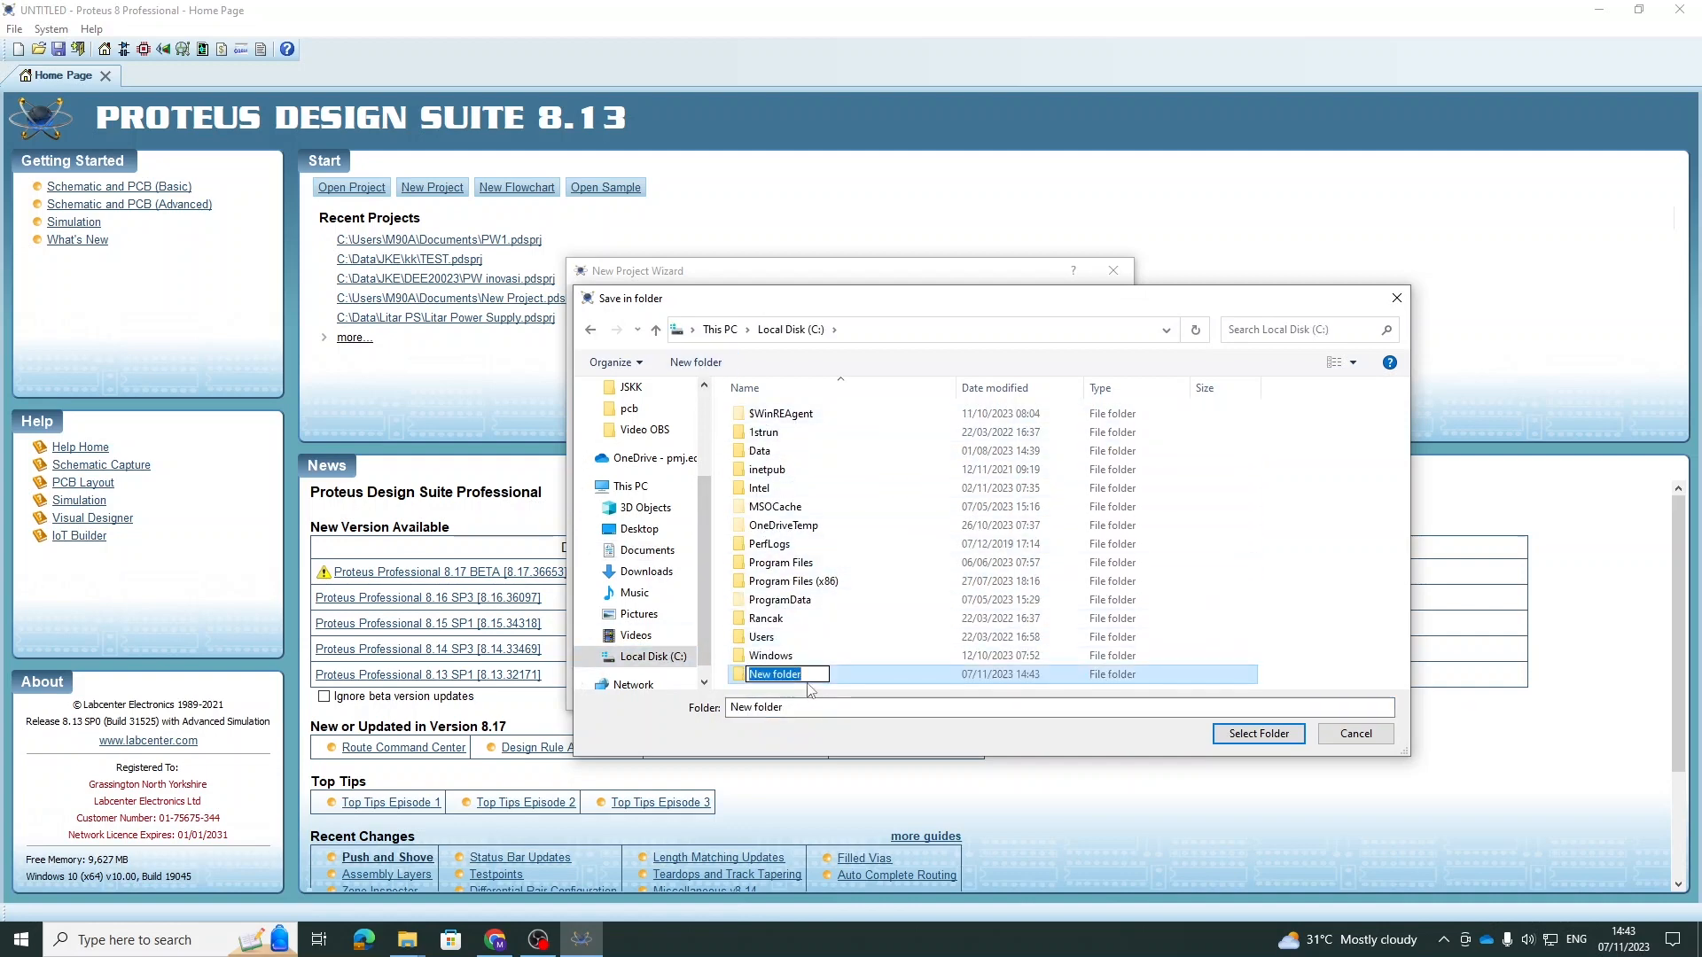
{"action": "key", "text": "BackSpace"}
{"action": "type", "text": "learn"}
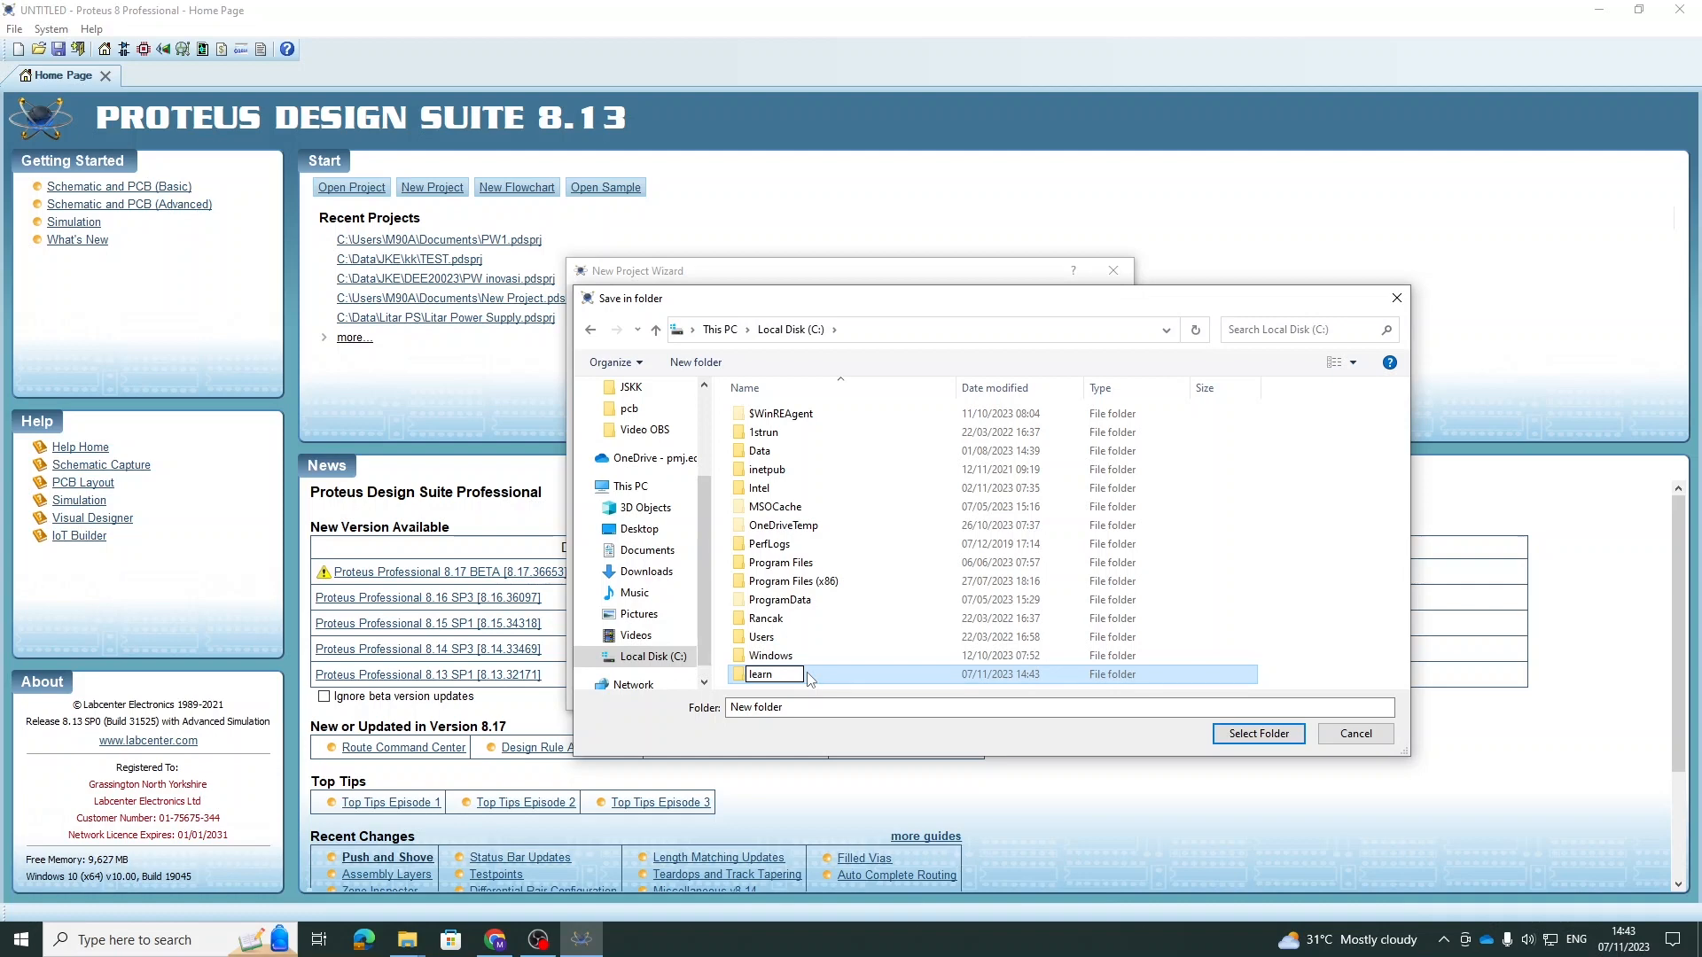
{"action": "type", "text": " pro"}
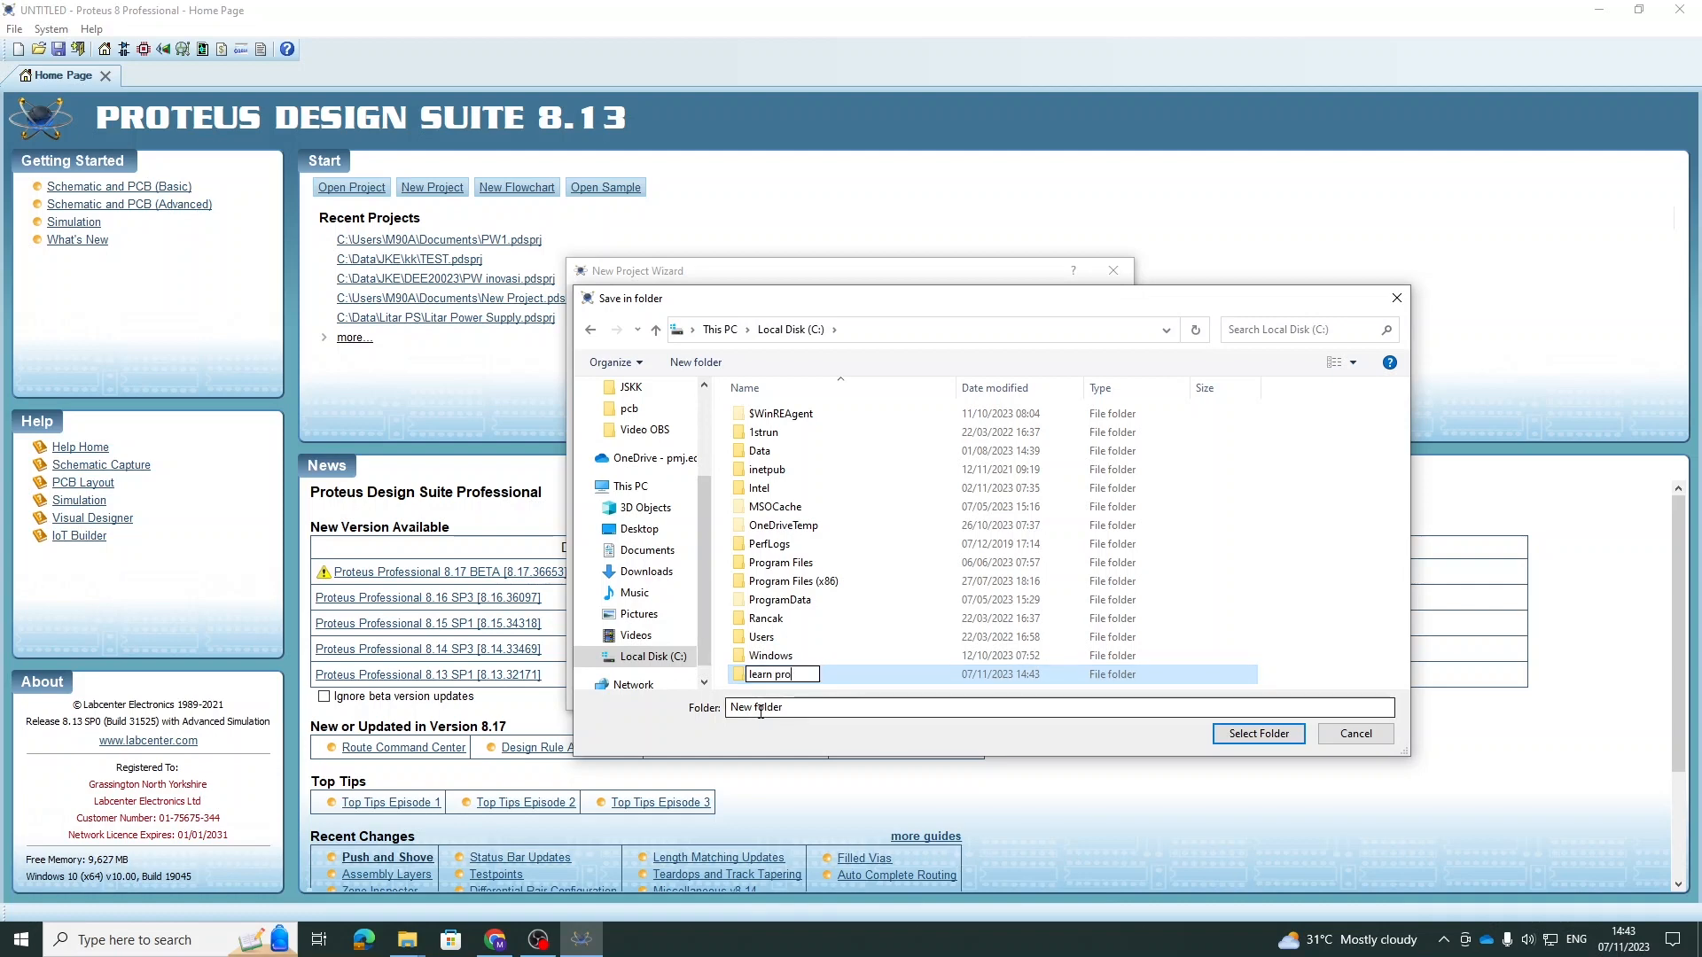
{"action": "left_click", "coordinate": [769, 679]}
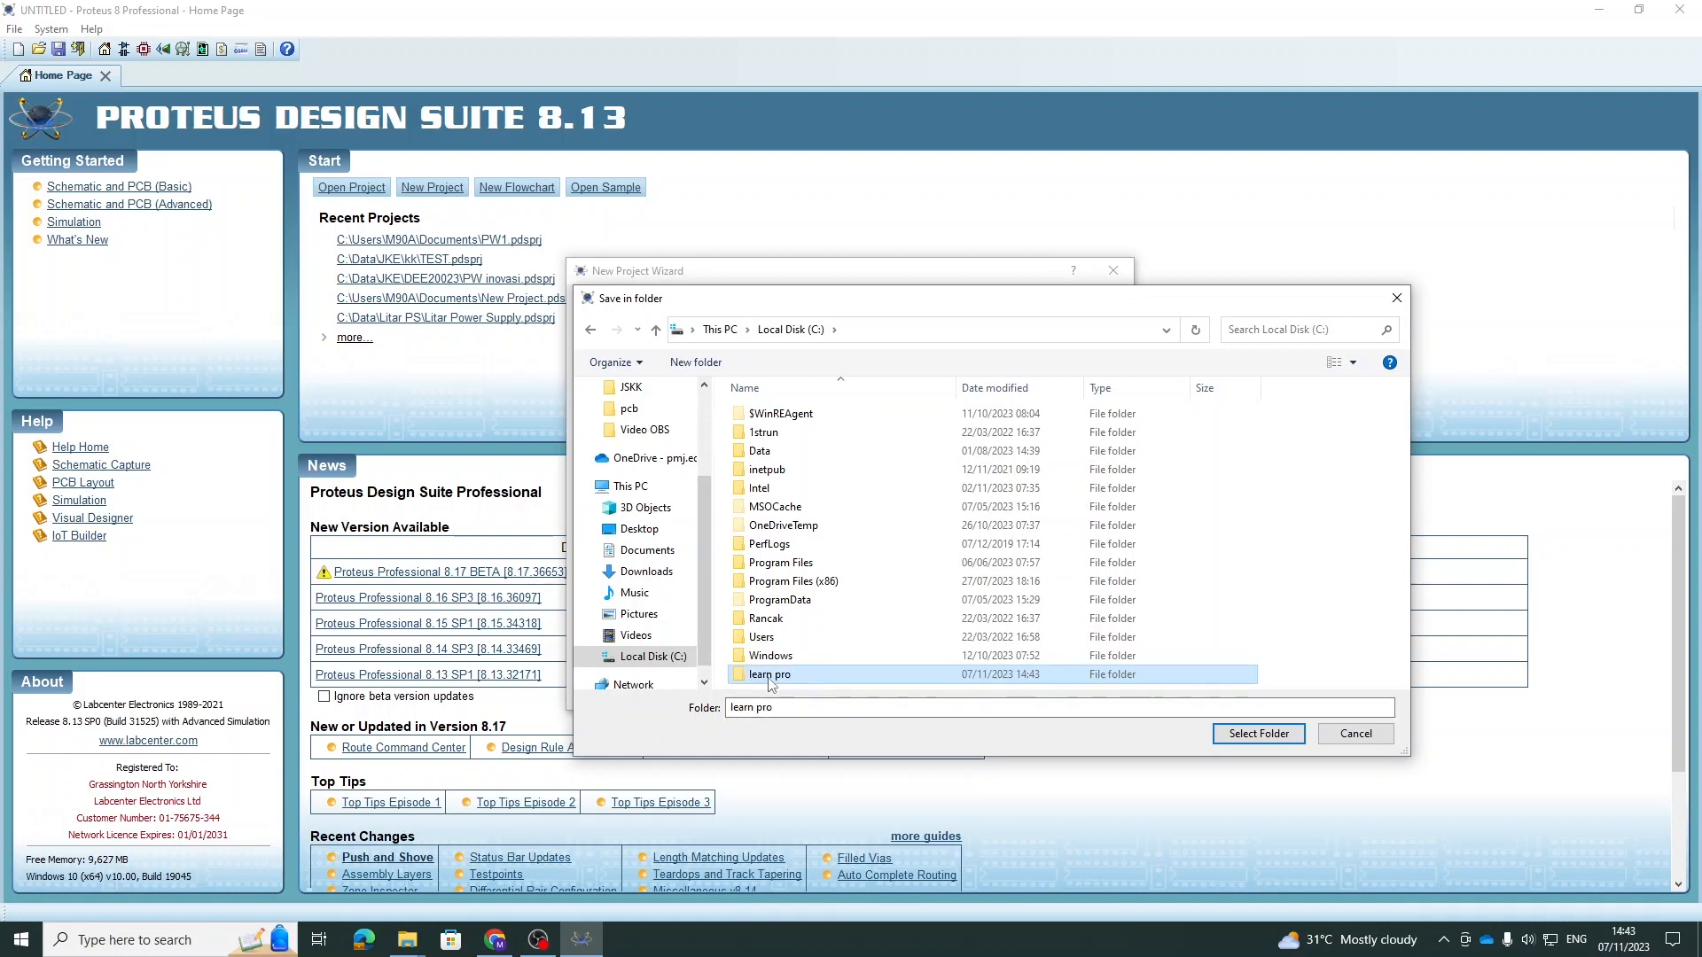
{"action": "double_click", "coordinate": [769, 675]}
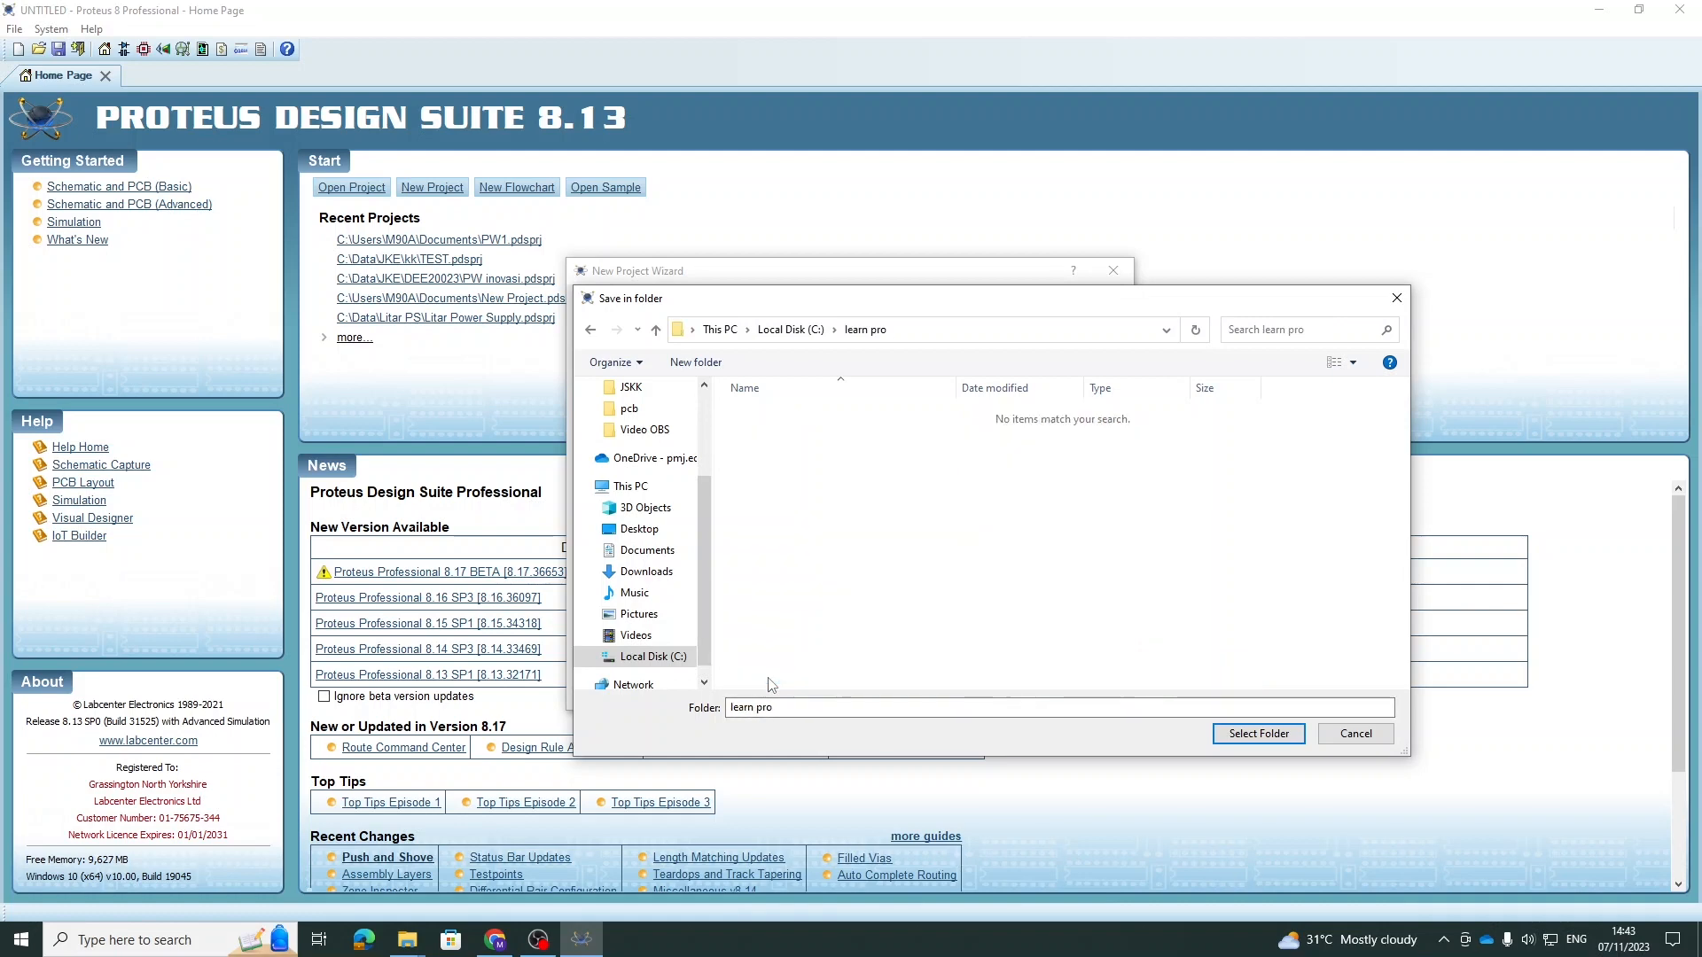
{"action": "left_click", "coordinate": [1244, 735]}
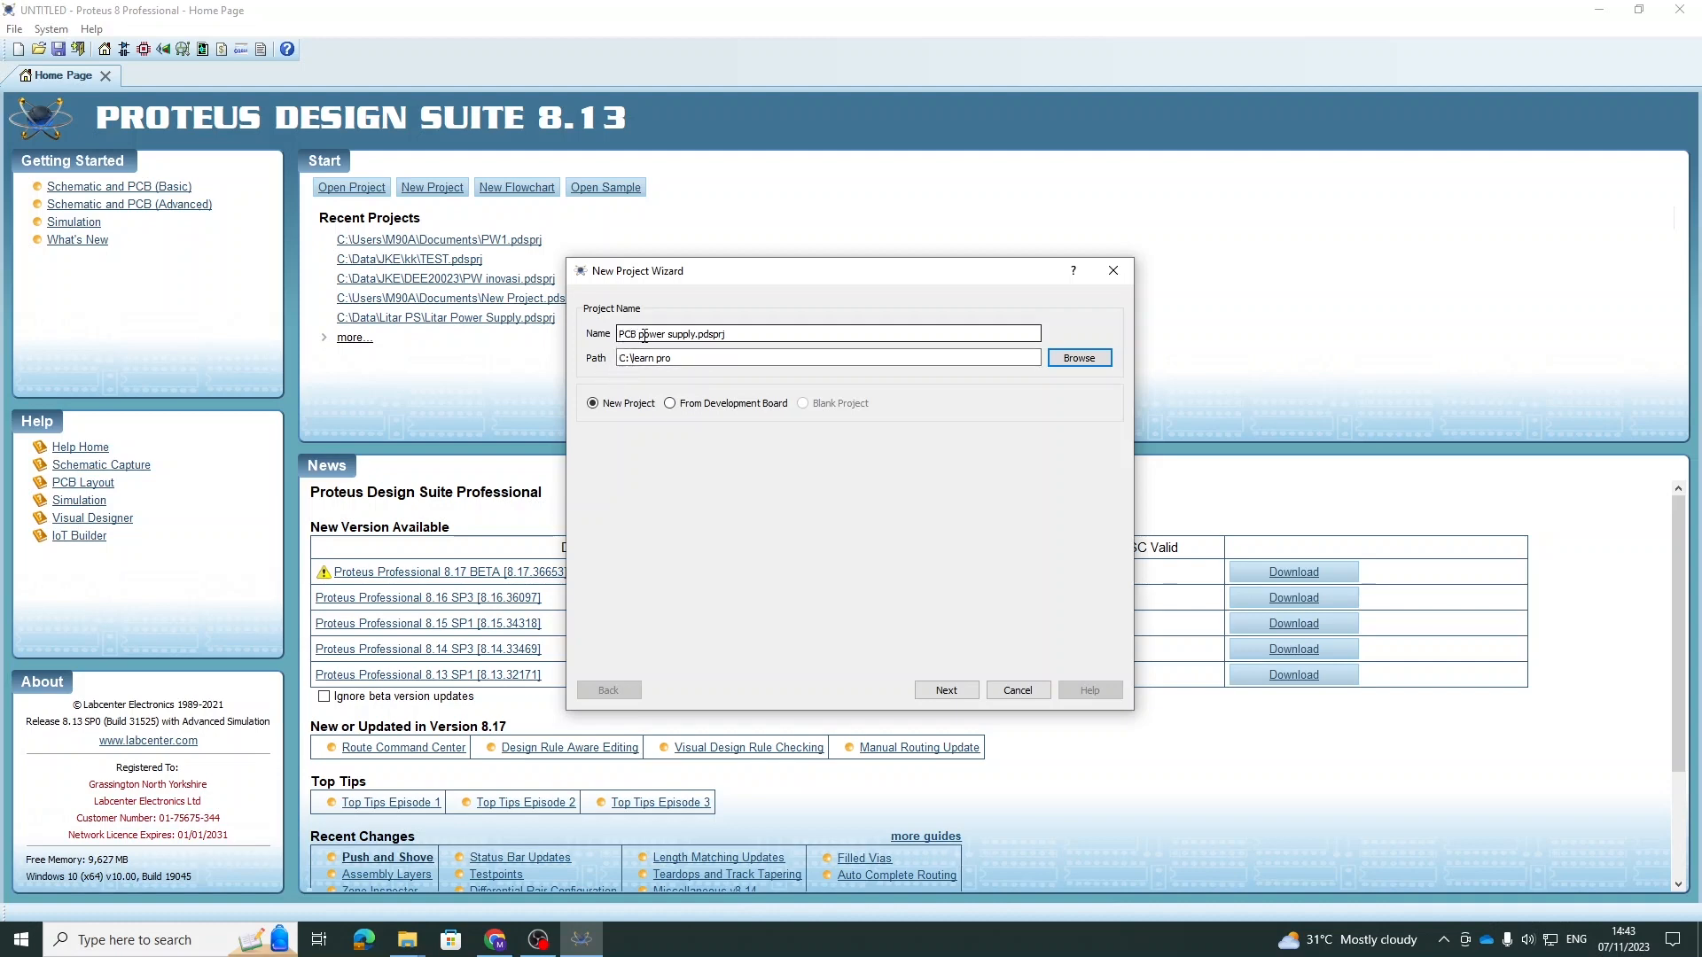
- Create the project with a Landscape A4 schematic, no PCB layout and no firmware project
{"action": "left_click", "coordinate": [942, 690]}
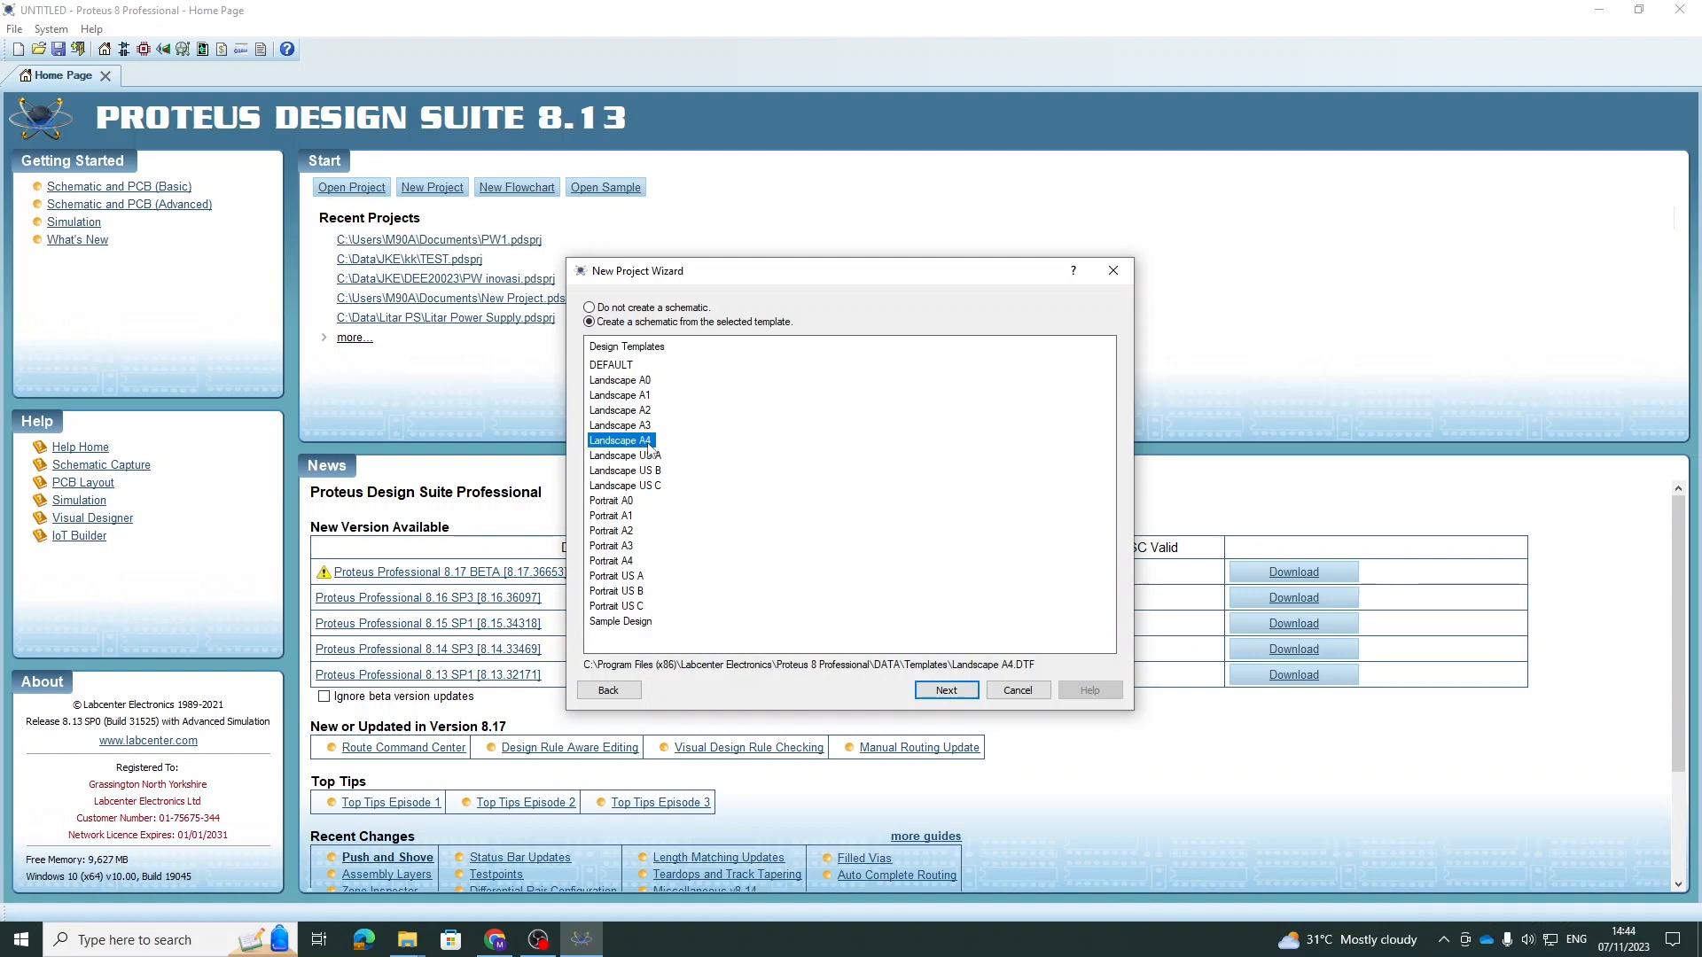
{"action": "left_click", "coordinate": [947, 692]}
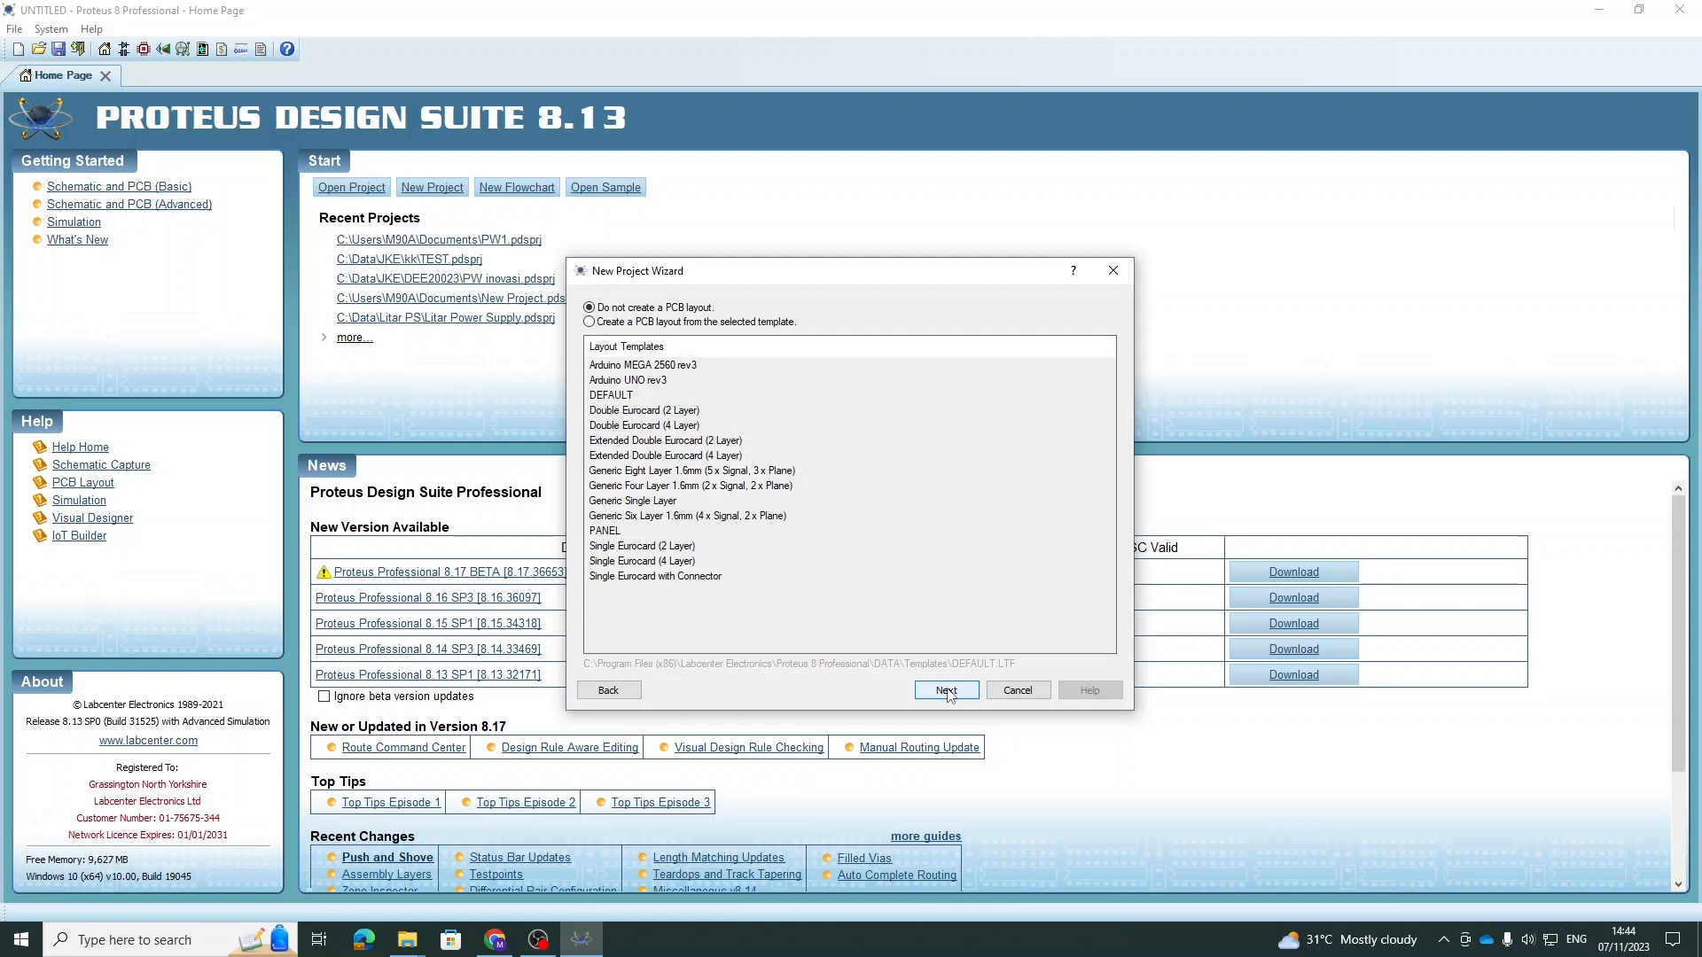
{"action": "left_click", "coordinate": [947, 693]}
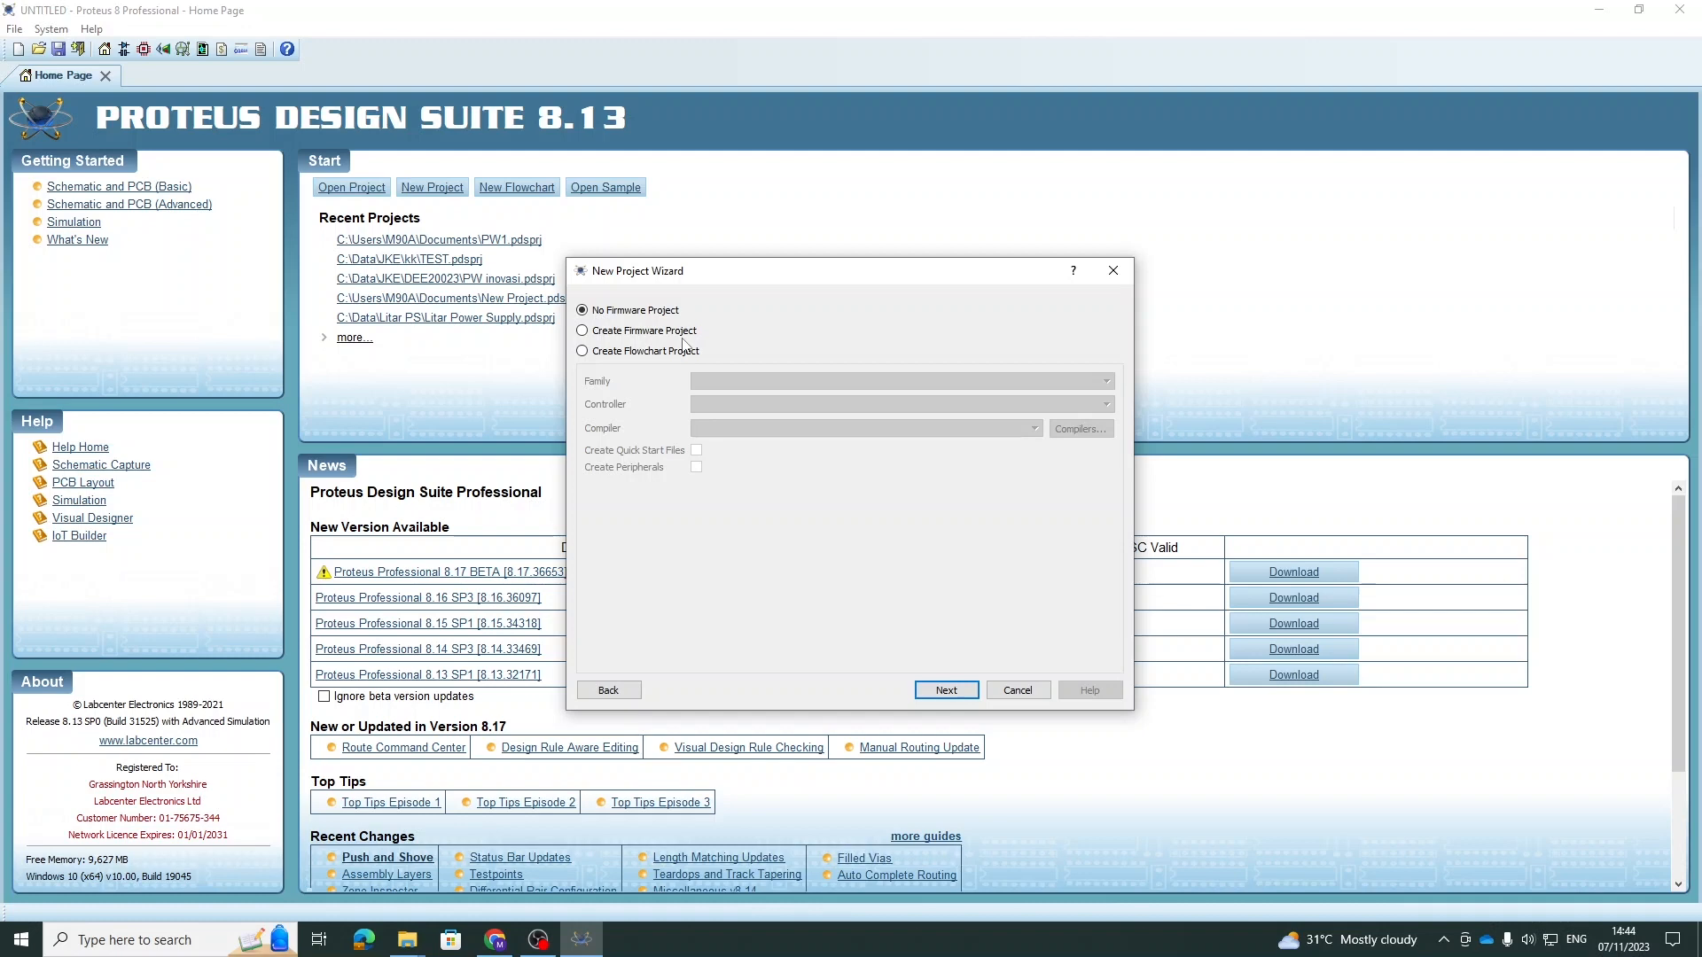
{"action": "left_click", "coordinate": [948, 692]}
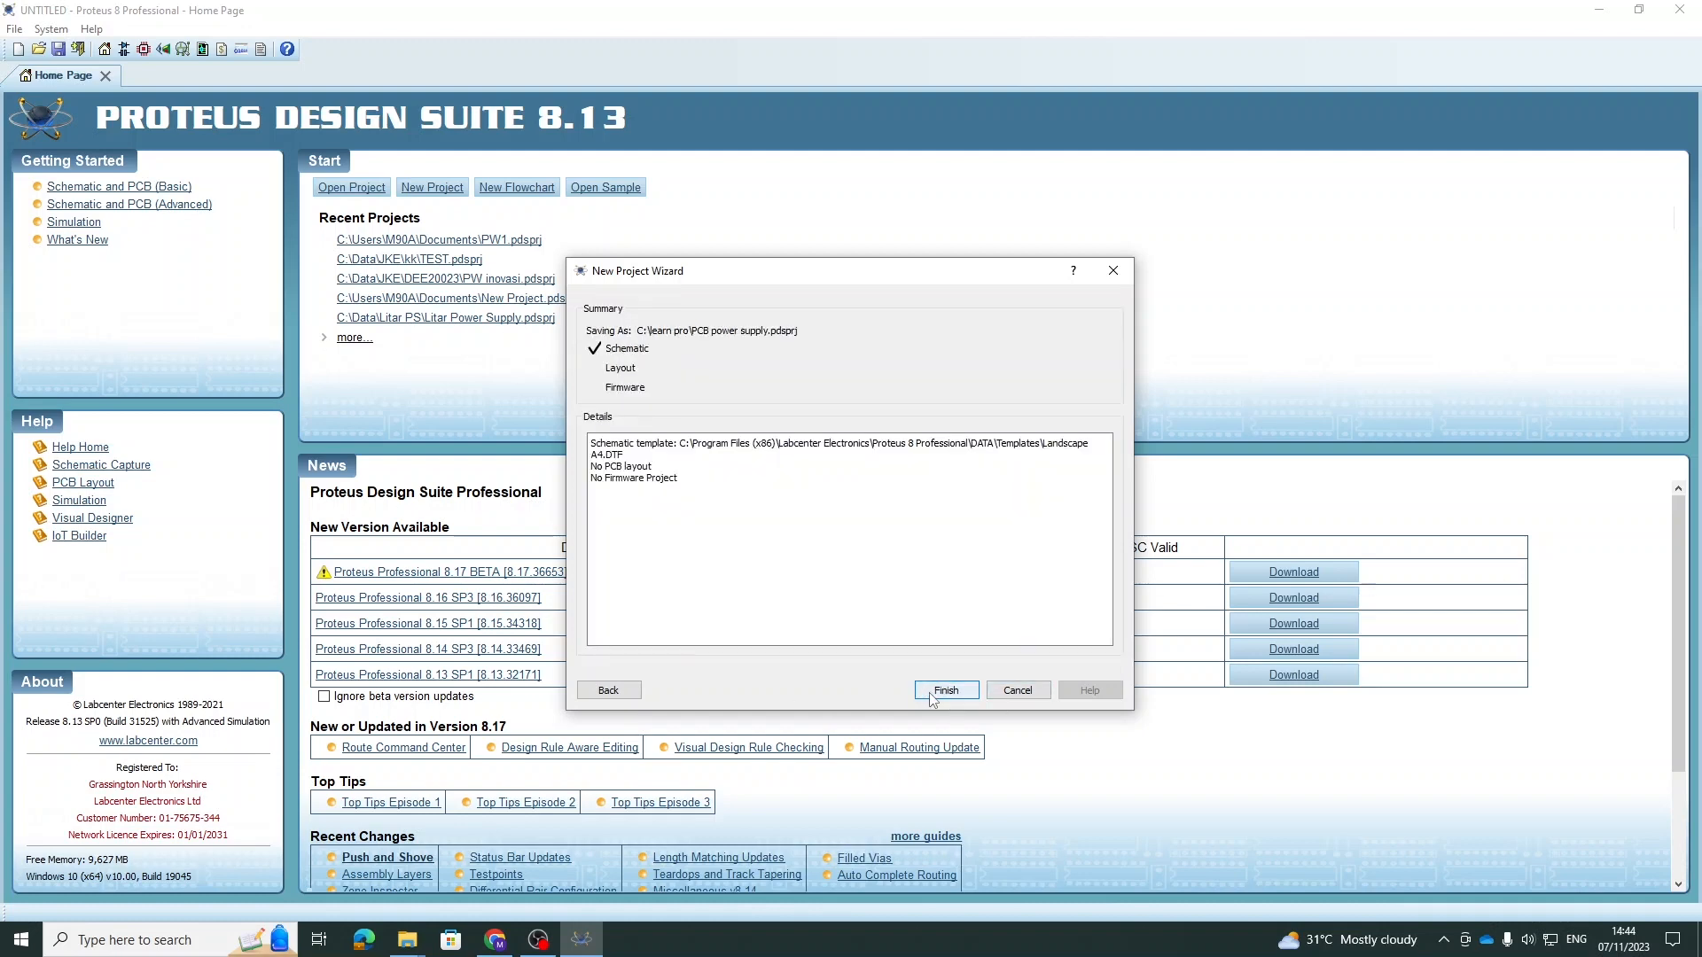
{"action": "left_click", "coordinate": [932, 698]}
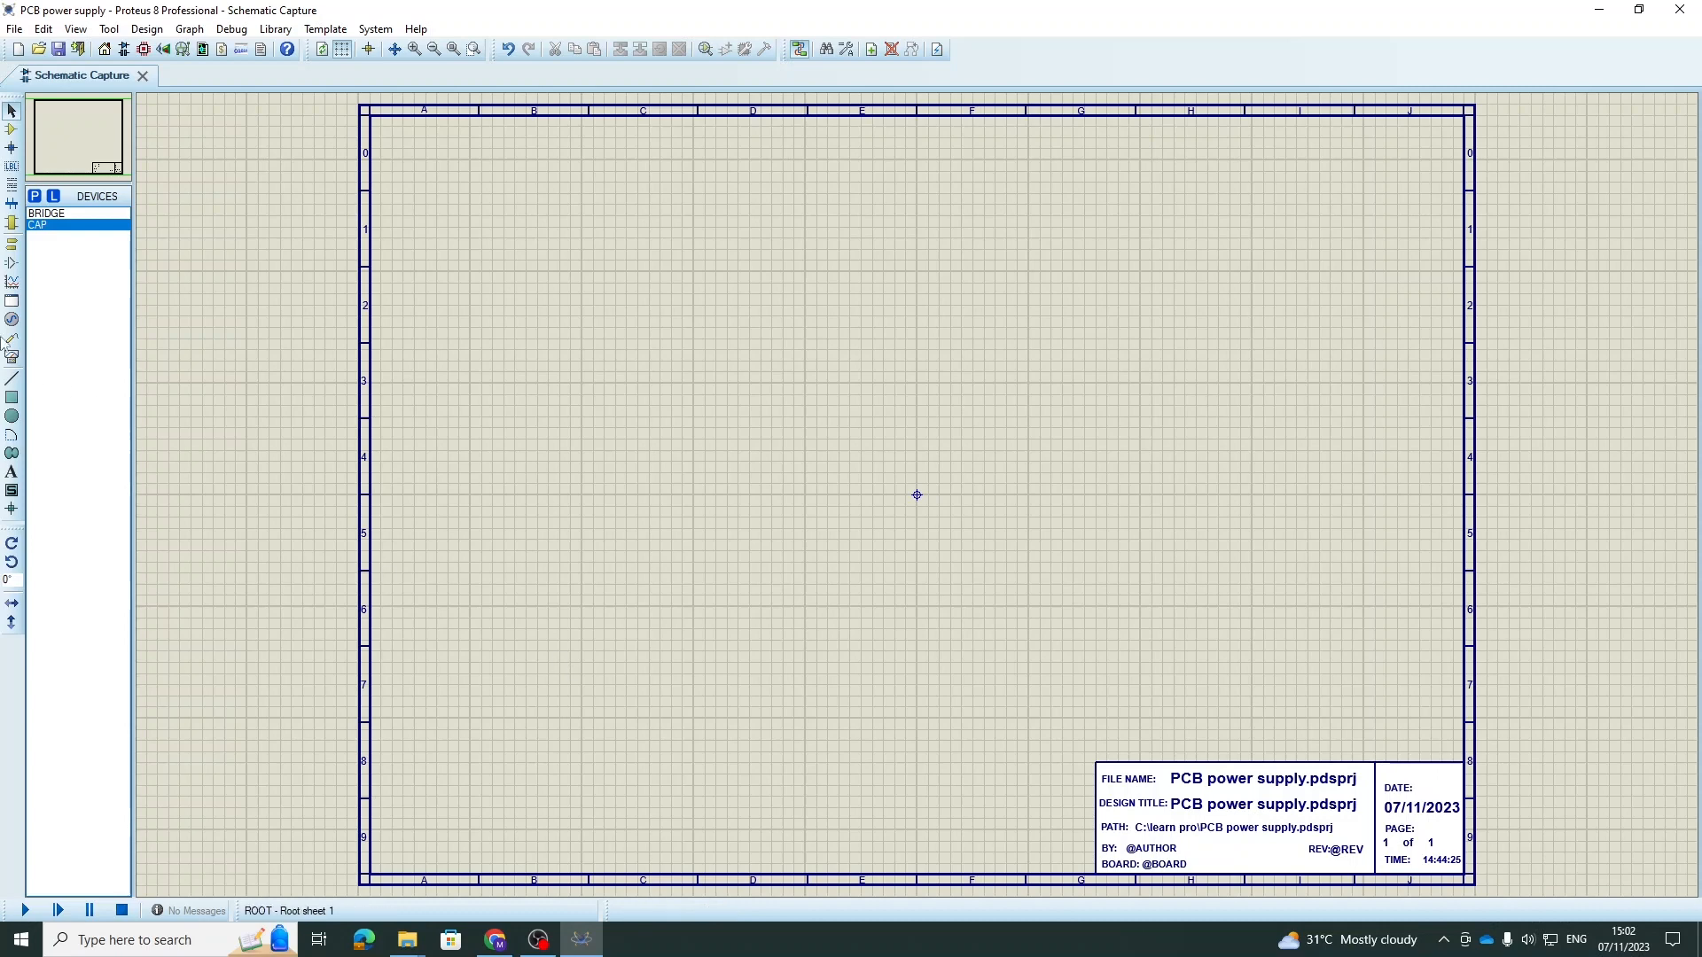
- Search the device library for "bridge" and compare the footprint previews of several bridge rectifiers
{"action": "left_click", "coordinate": [12, 130]}
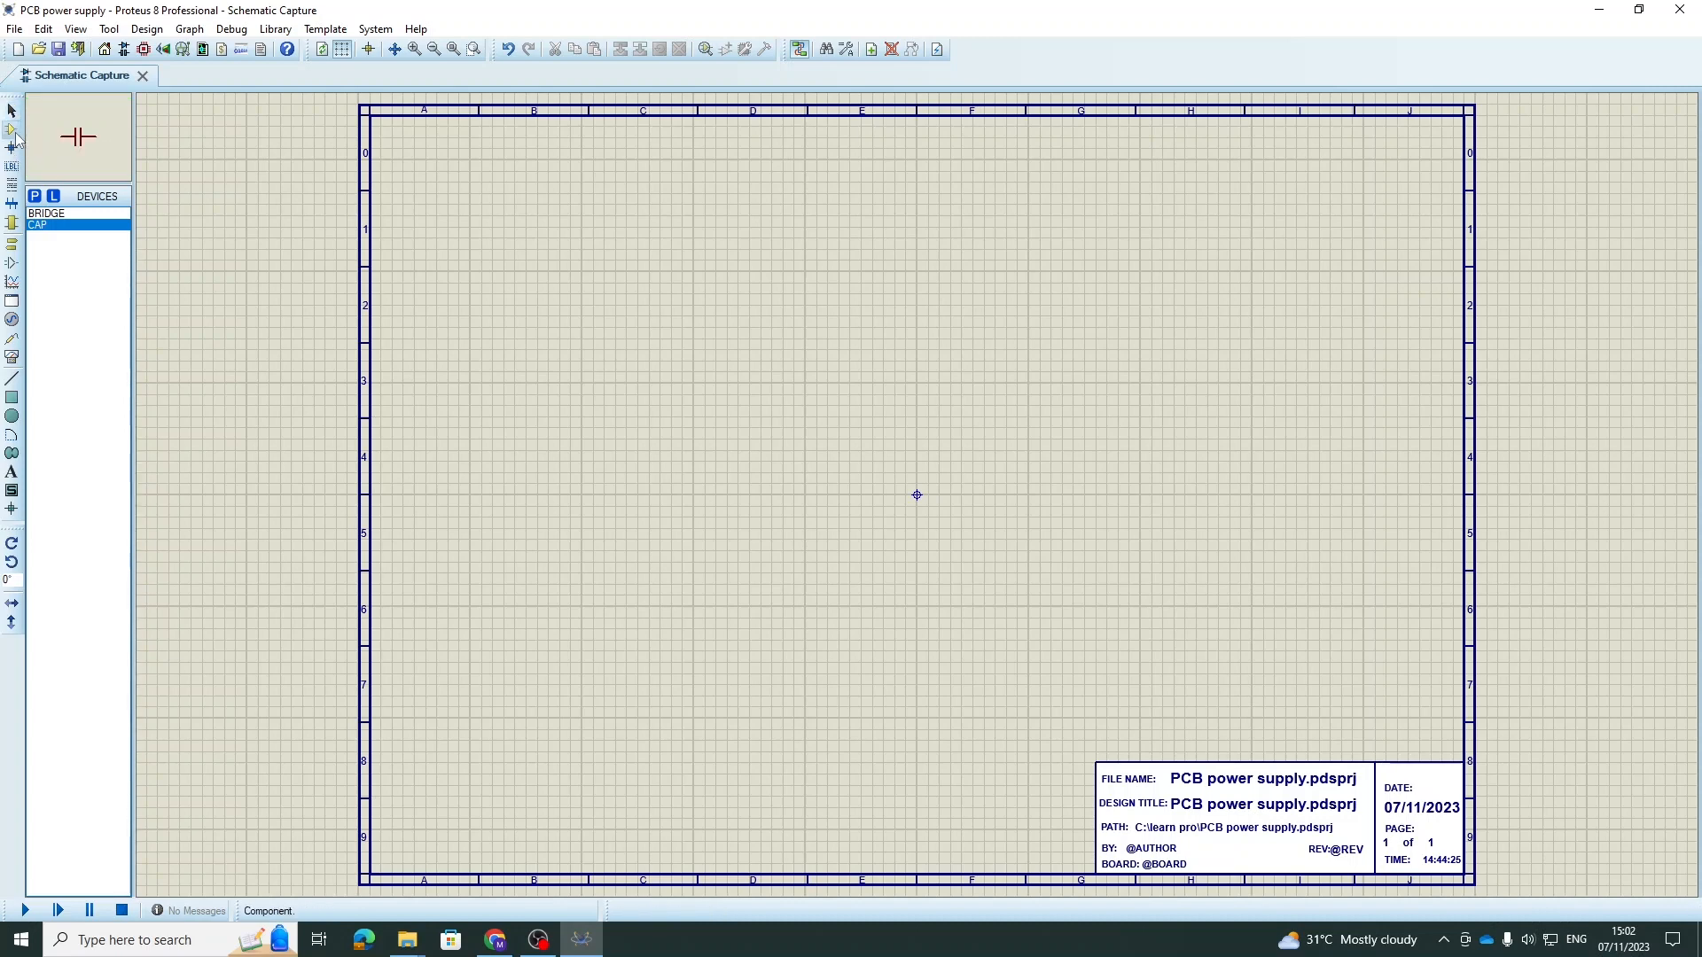
{"action": "left_click", "coordinate": [35, 198]}
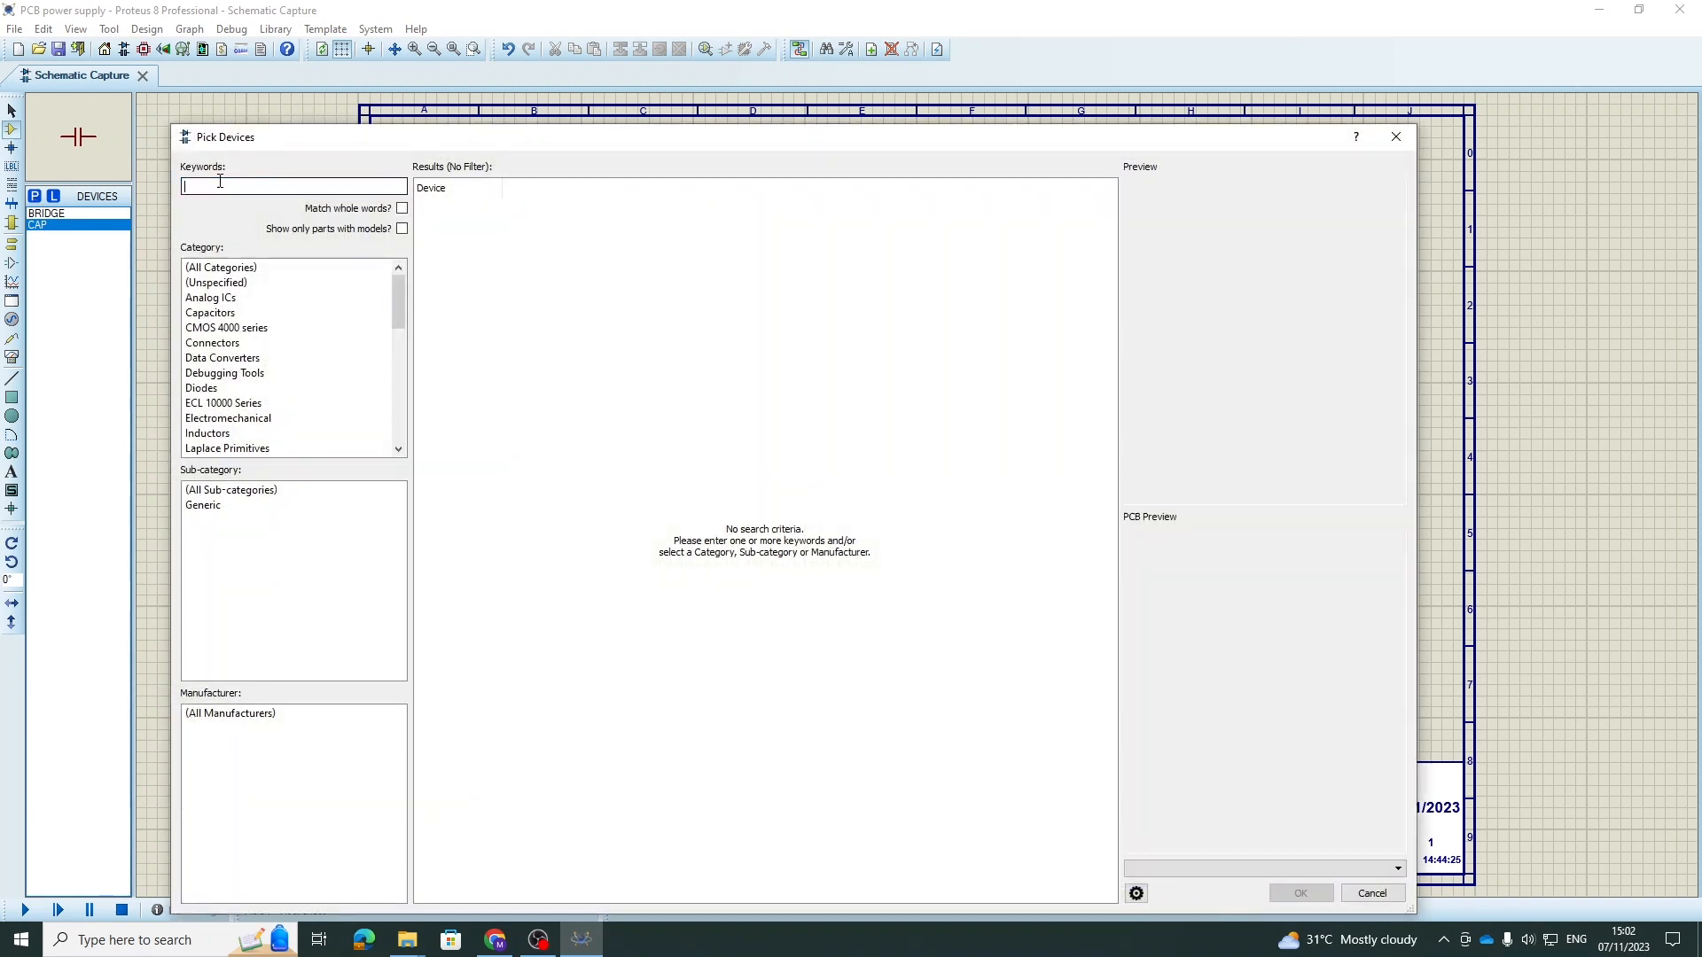
{"action": "type", "text": "bridge"}
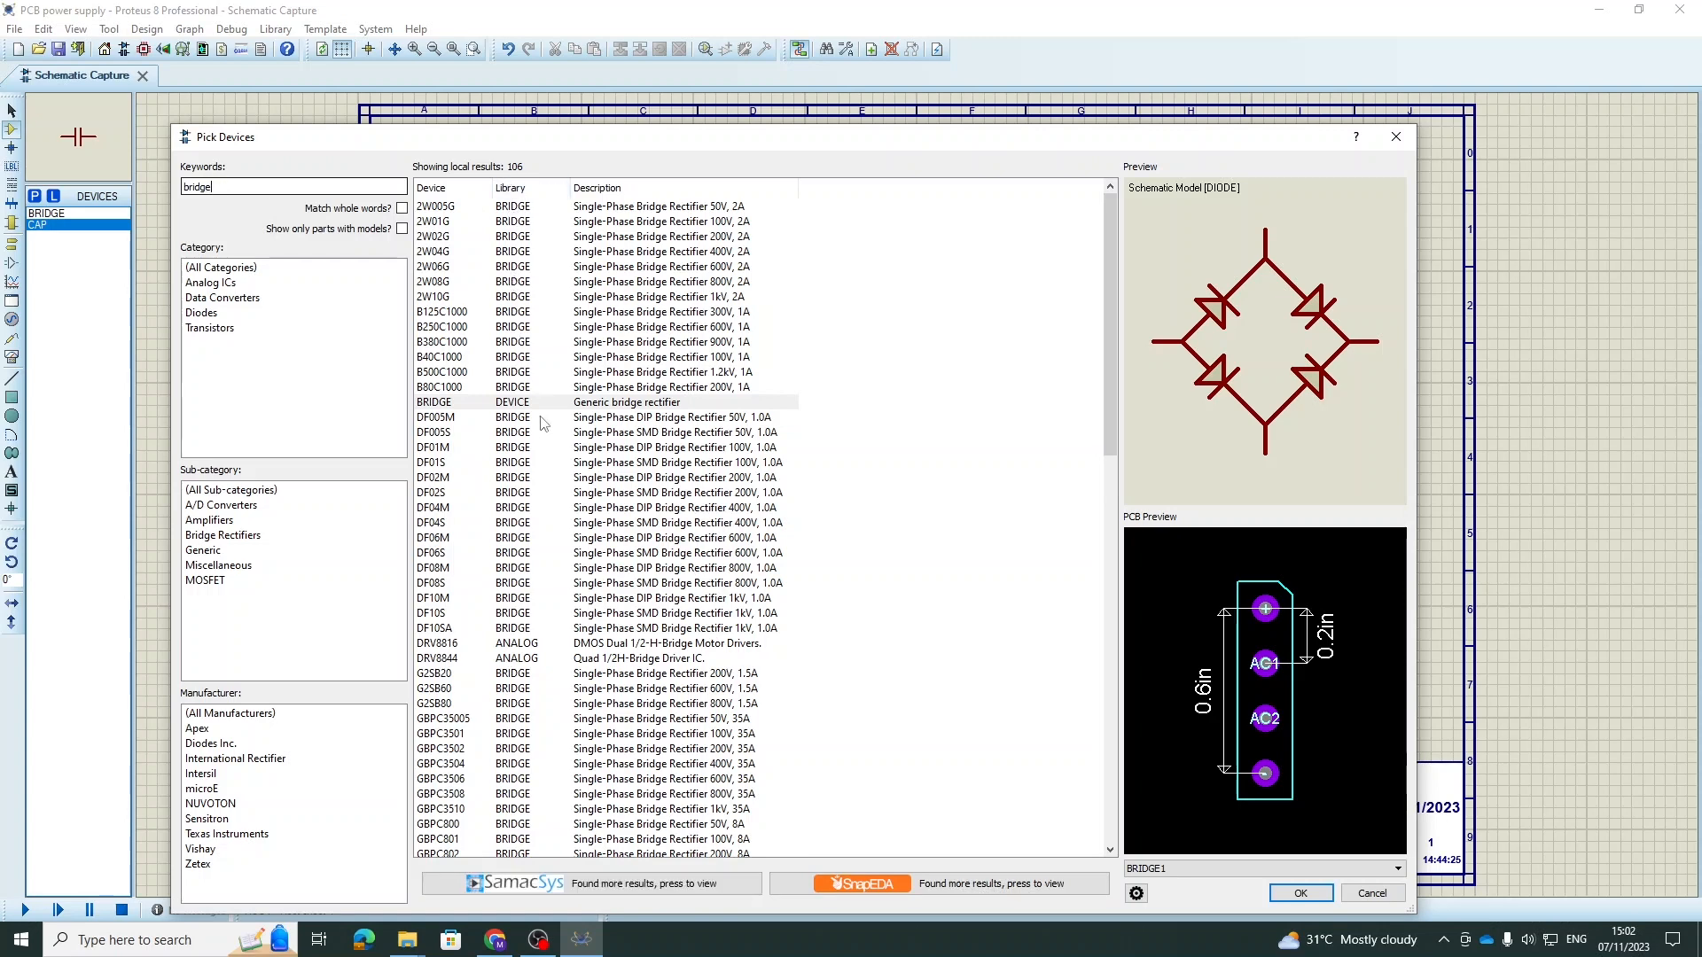
{"action": "left_click", "coordinate": [682, 207]}
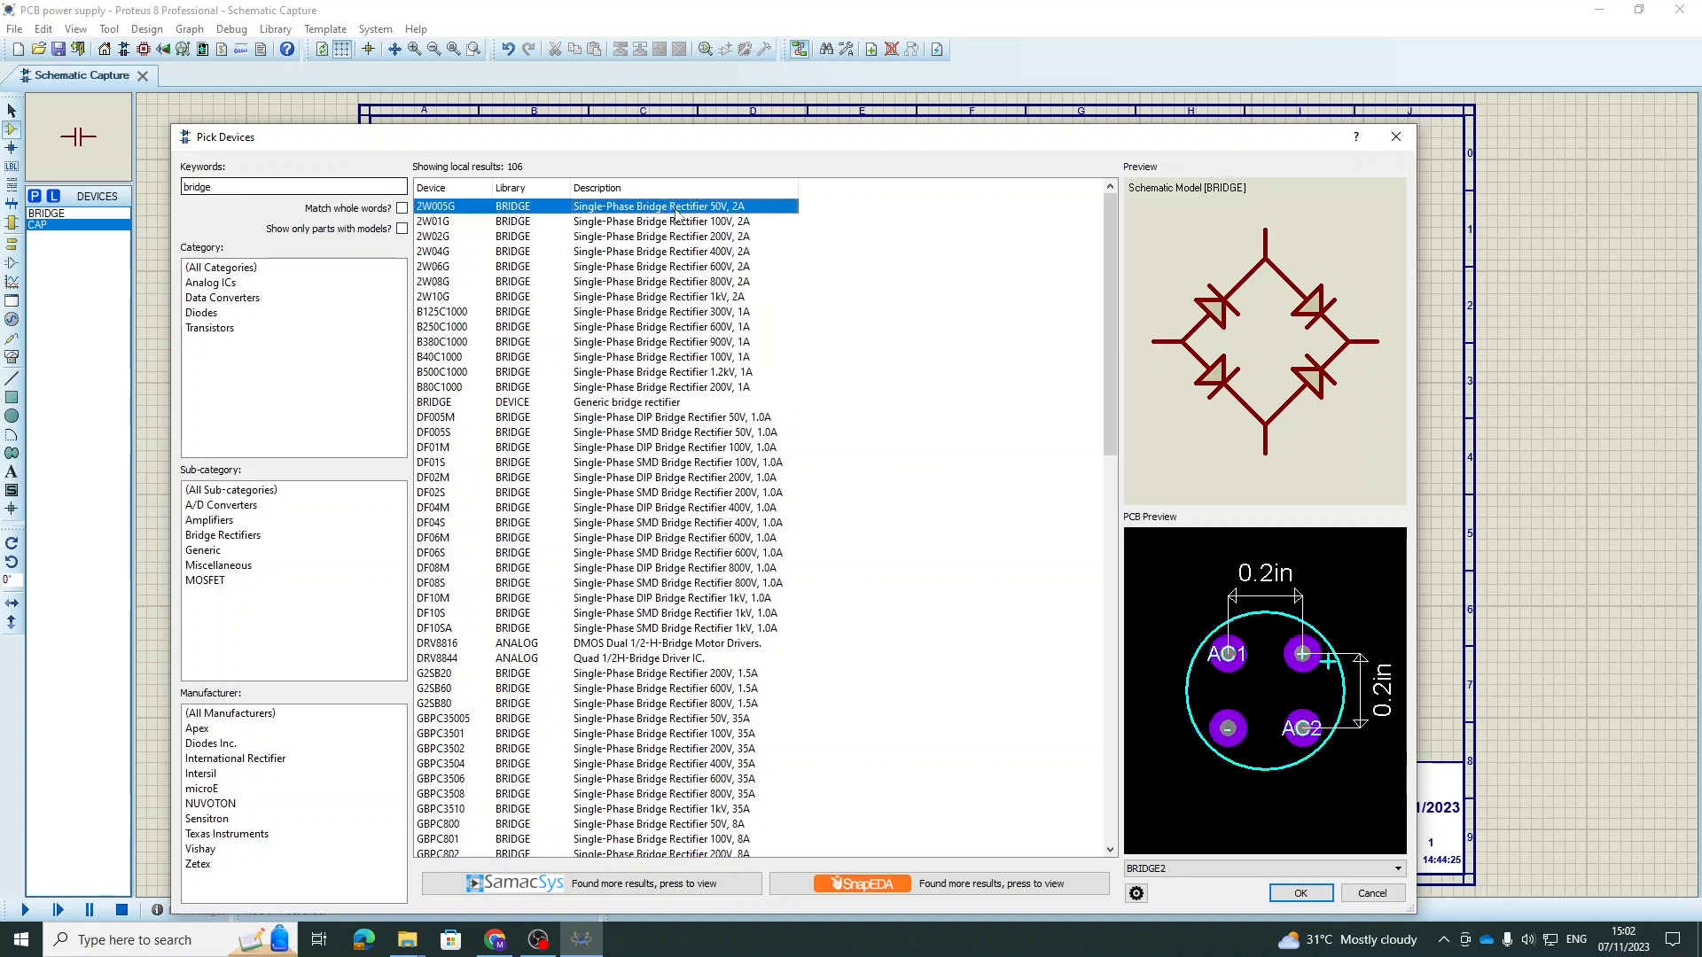
{"action": "left_click", "coordinate": [682, 221]}
{"action": "left_click", "coordinate": [683, 296]}
{"action": "left_click", "coordinate": [682, 417]}
{"action": "left_click", "coordinate": [671, 688]}
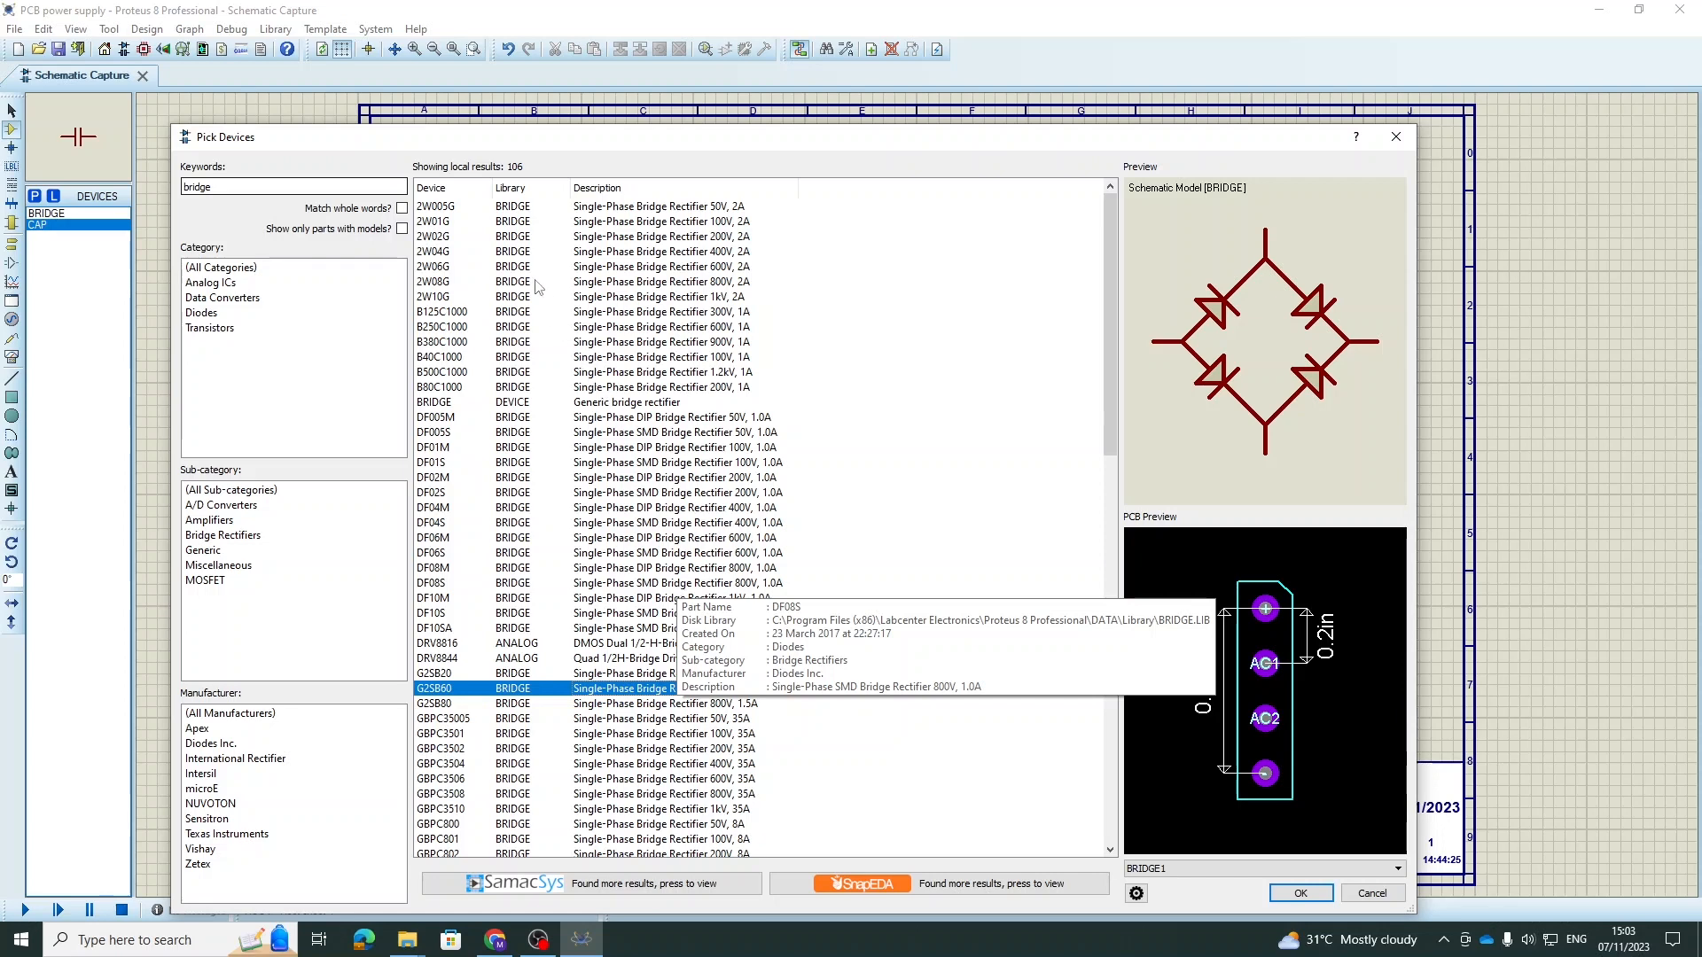
- Add the 2W02G 200V, 2A bridge rectifier and place it in the upper-left area of the schematic sheet
{"action": "left_click", "coordinate": [521, 237]}
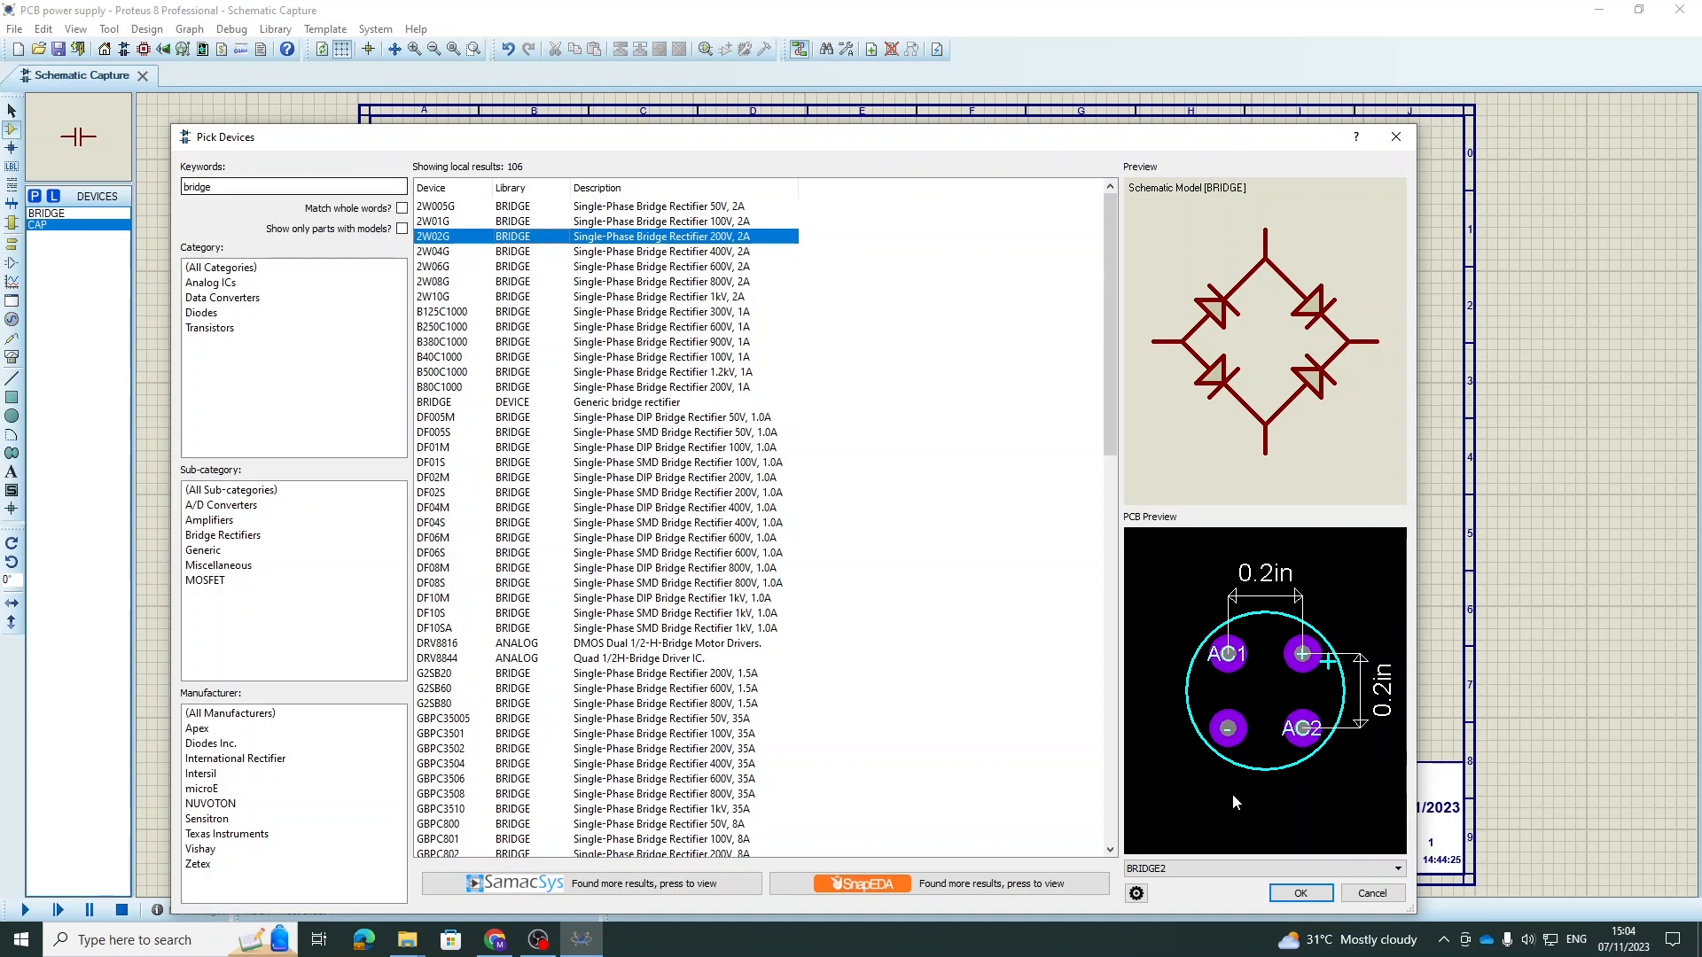
{"action": "left_click", "coordinate": [1300, 894]}
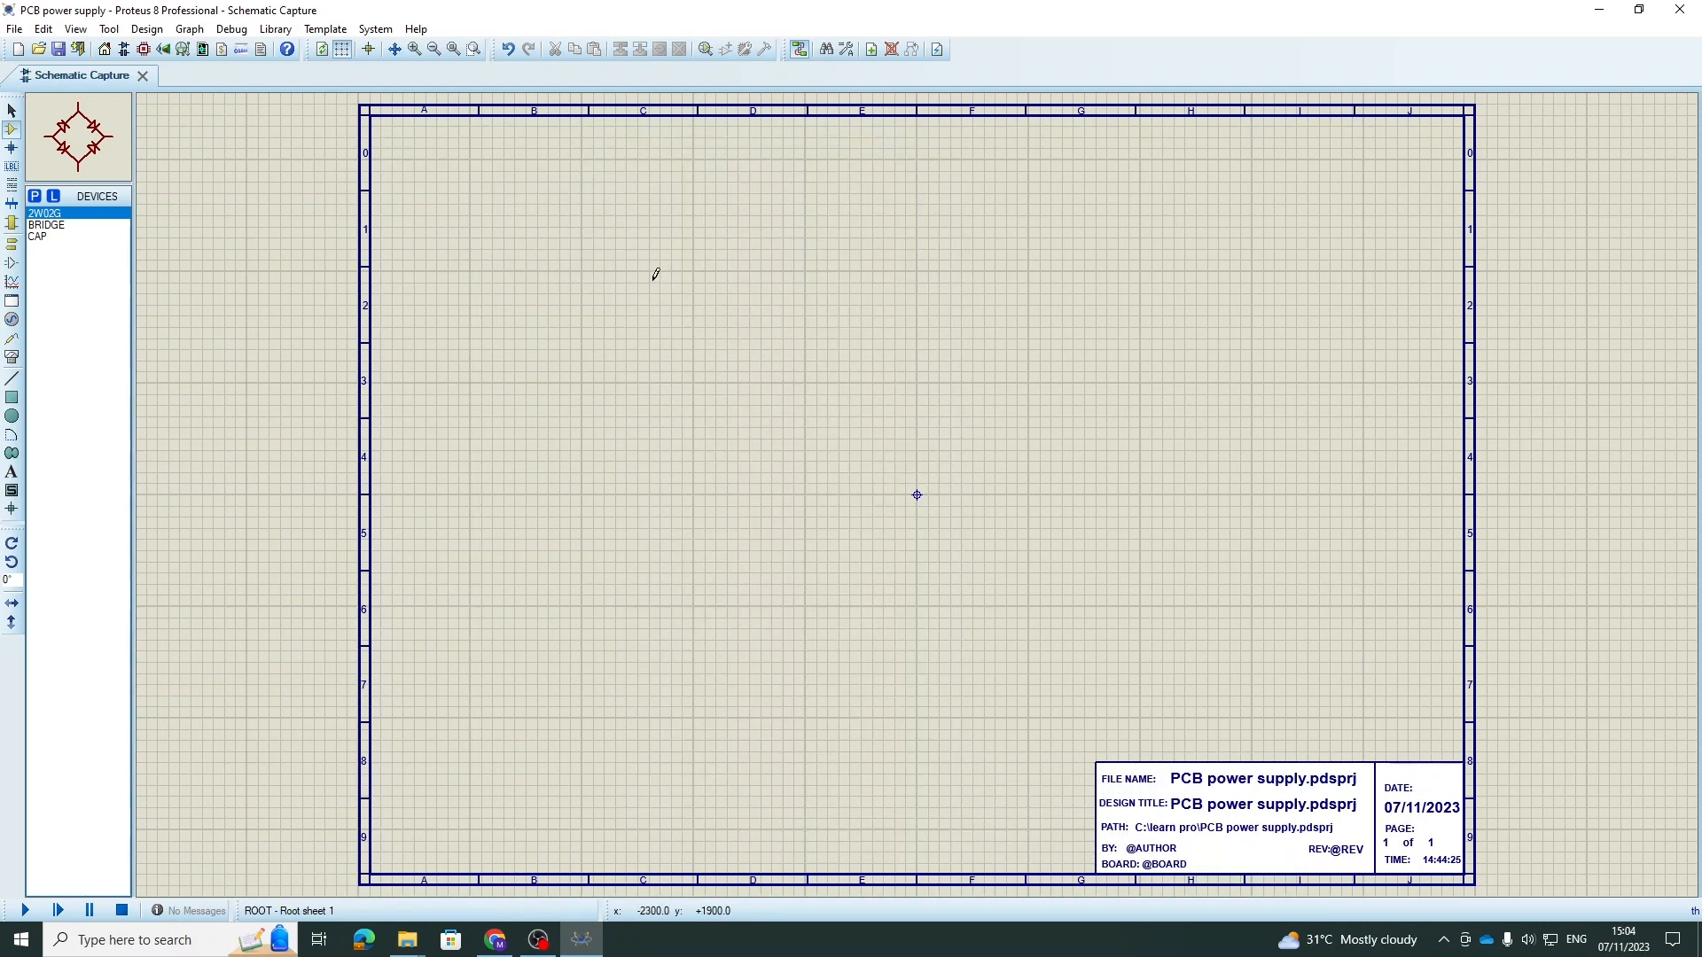
{"action": "left_click", "coordinate": [520, 272]}
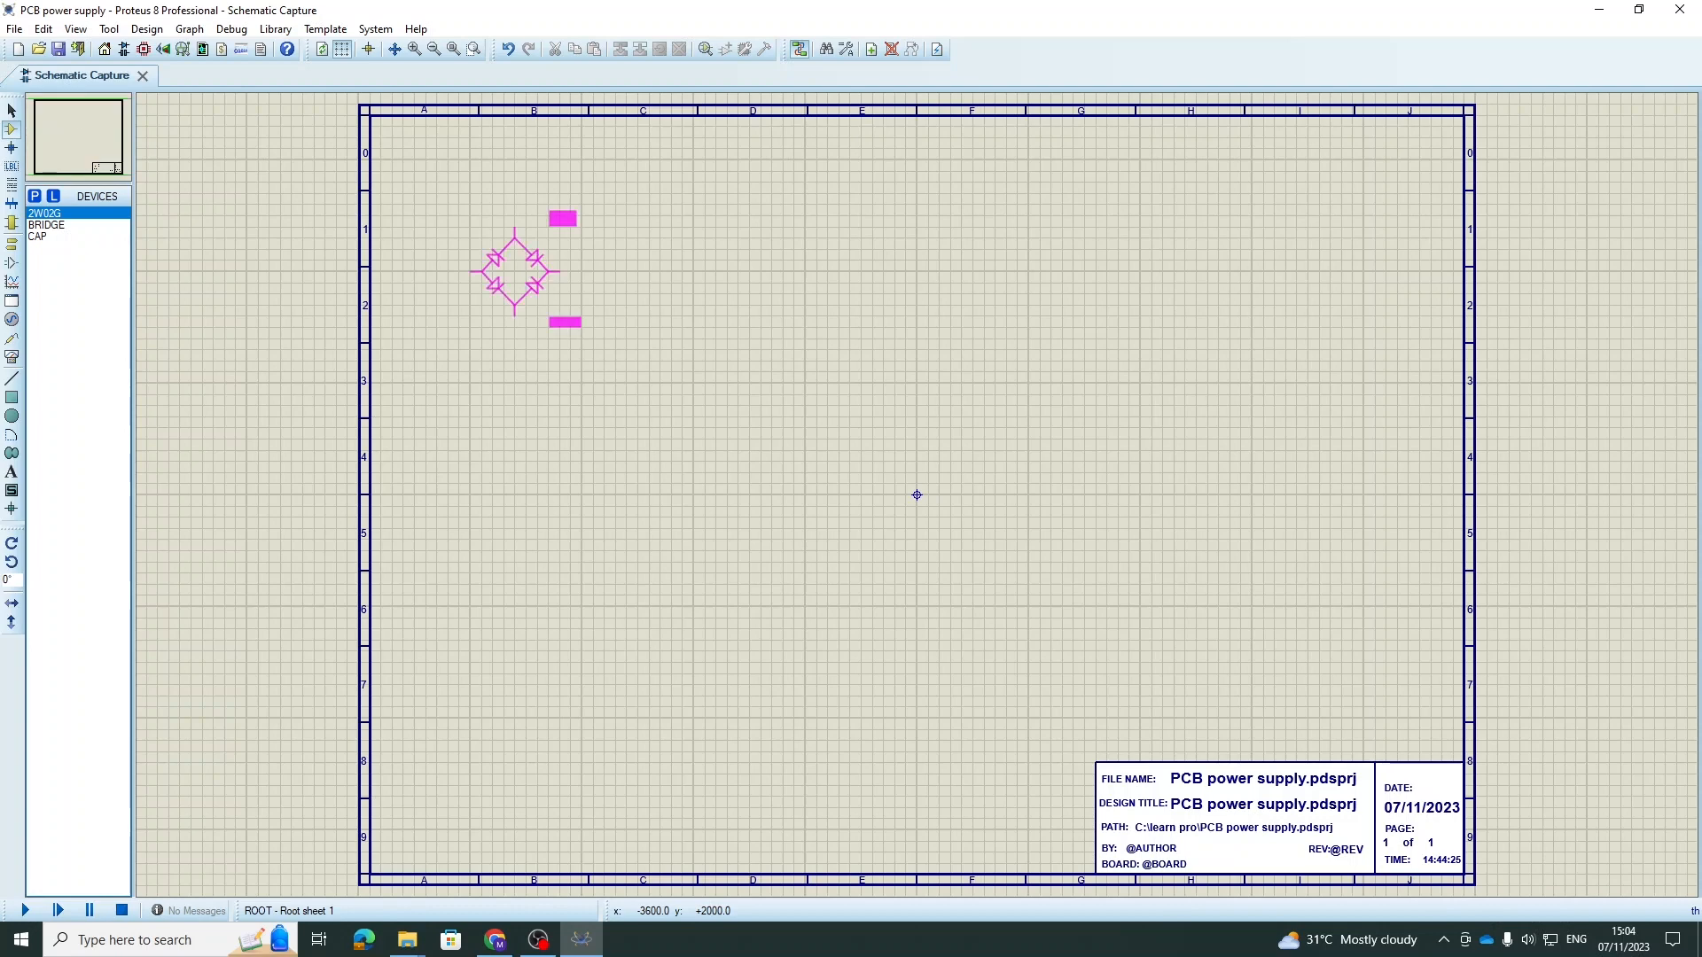
{"action": "left_click", "coordinate": [514, 271]}
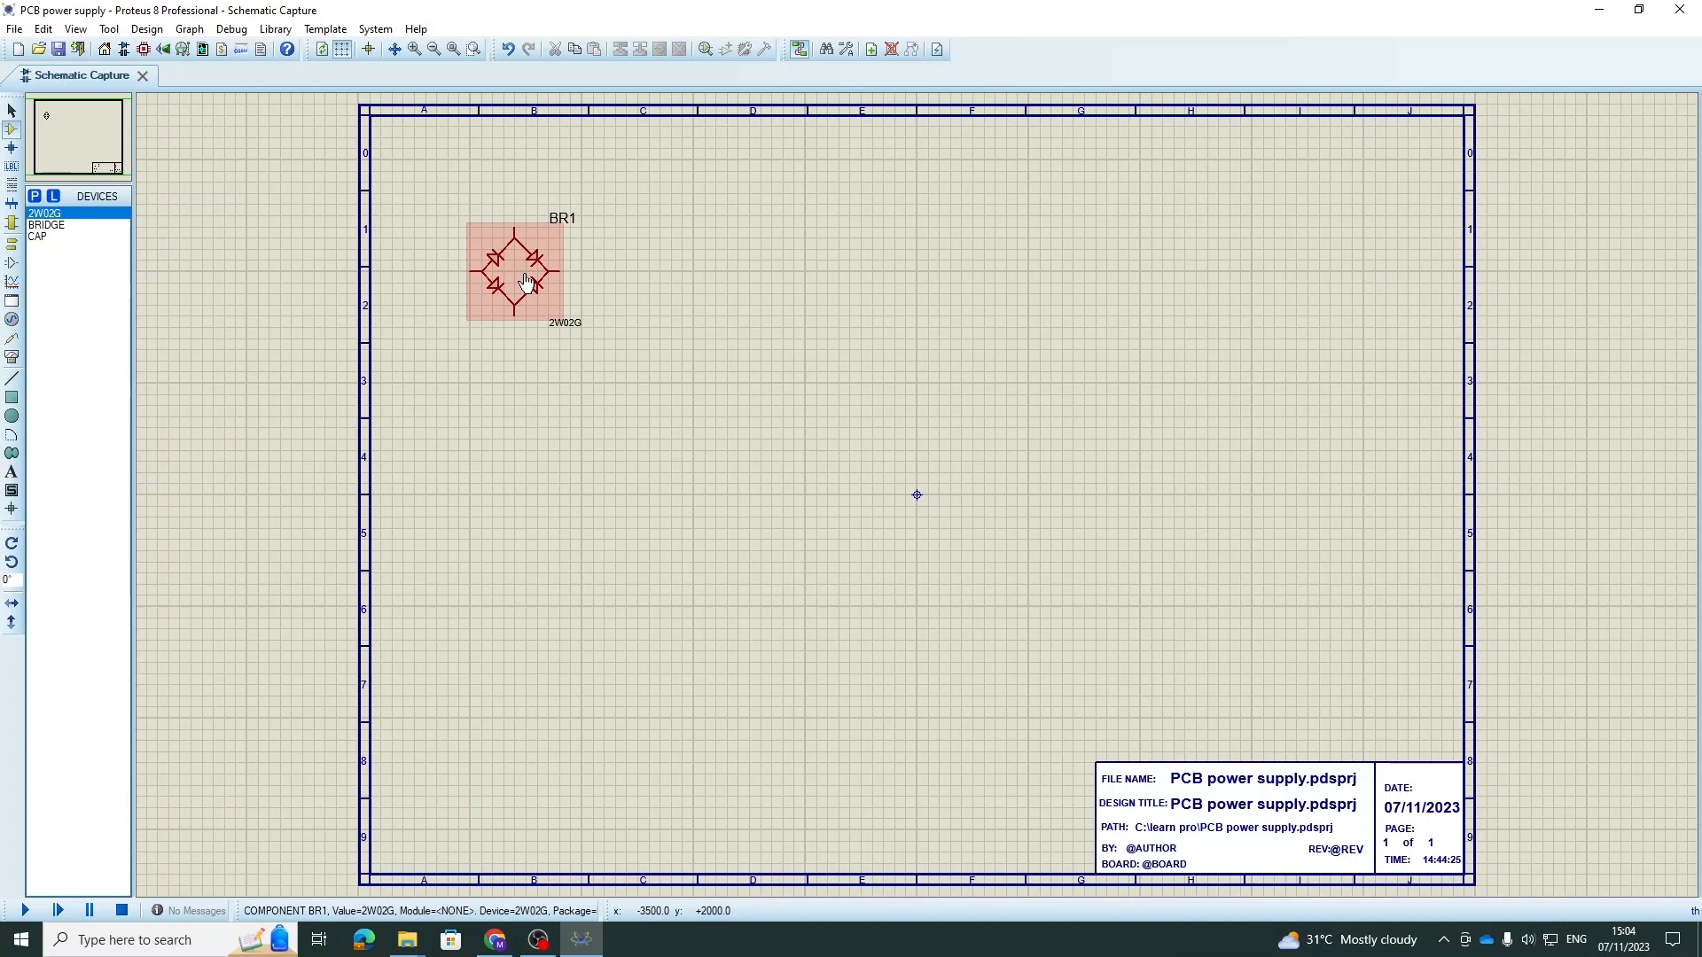
- Find the polarized capacitor CAP-POL under generic "capacitor" parts and place it just beyond the bridge rectifier's lower right
{"action": "left_click", "coordinate": [36, 197]}
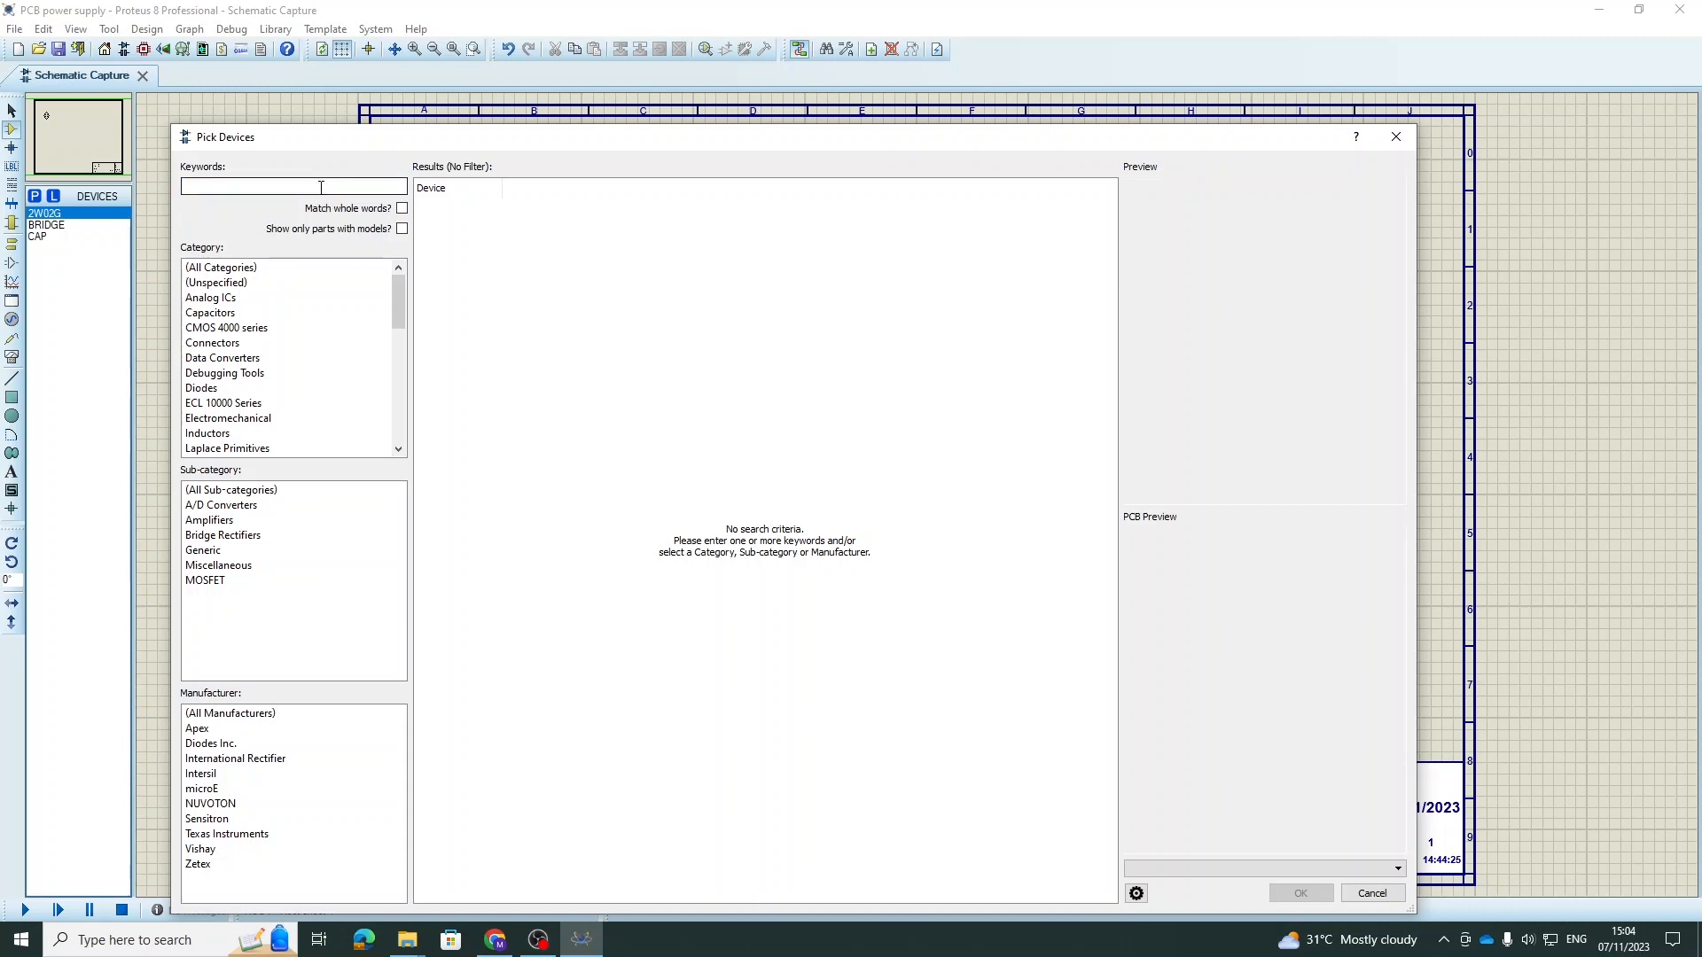
{"action": "type", "text": "capacitor"}
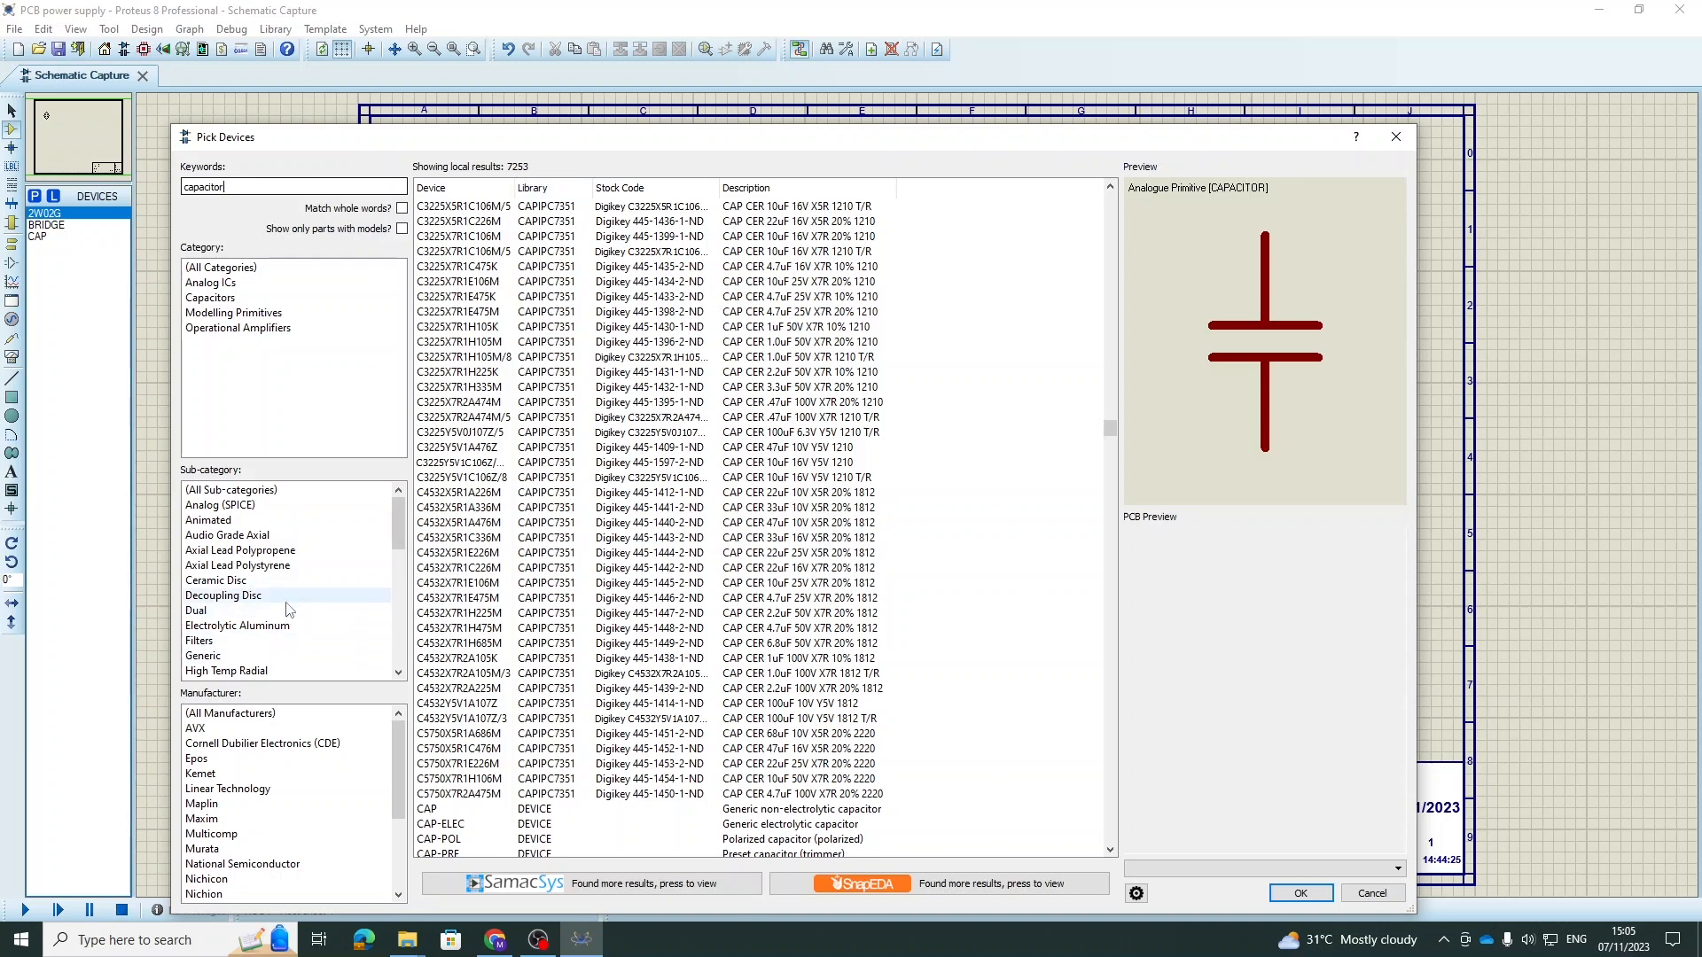
{"action": "left_click", "coordinate": [223, 657]}
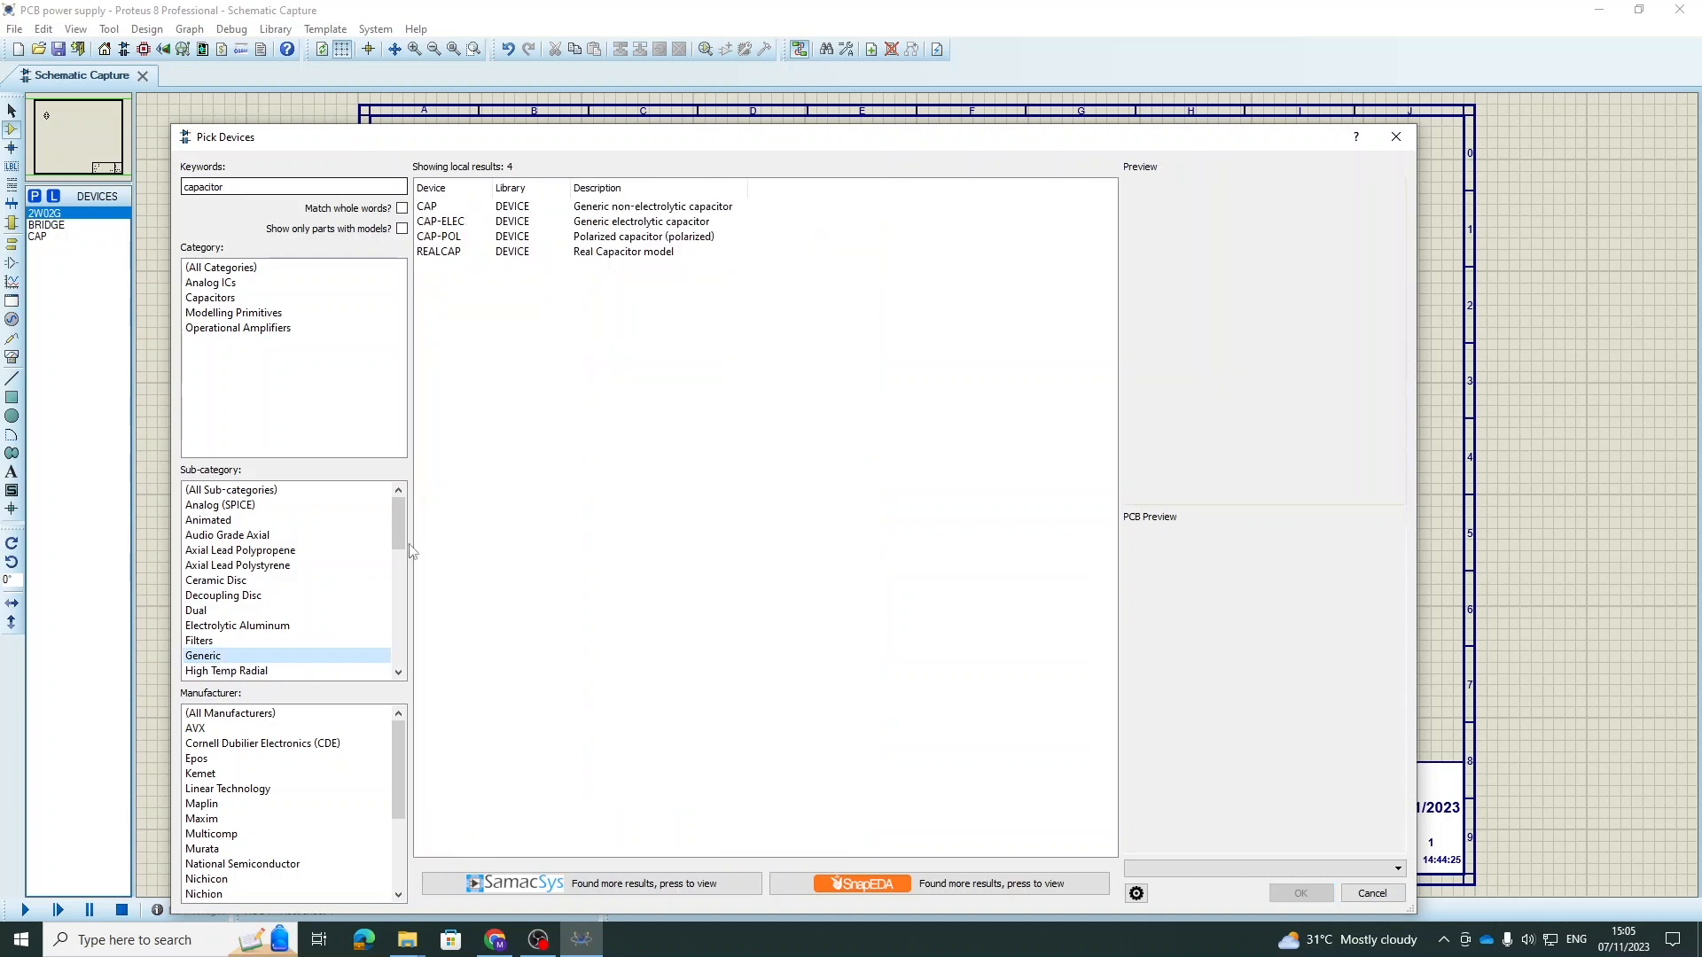
{"action": "left_click", "coordinate": [458, 239]}
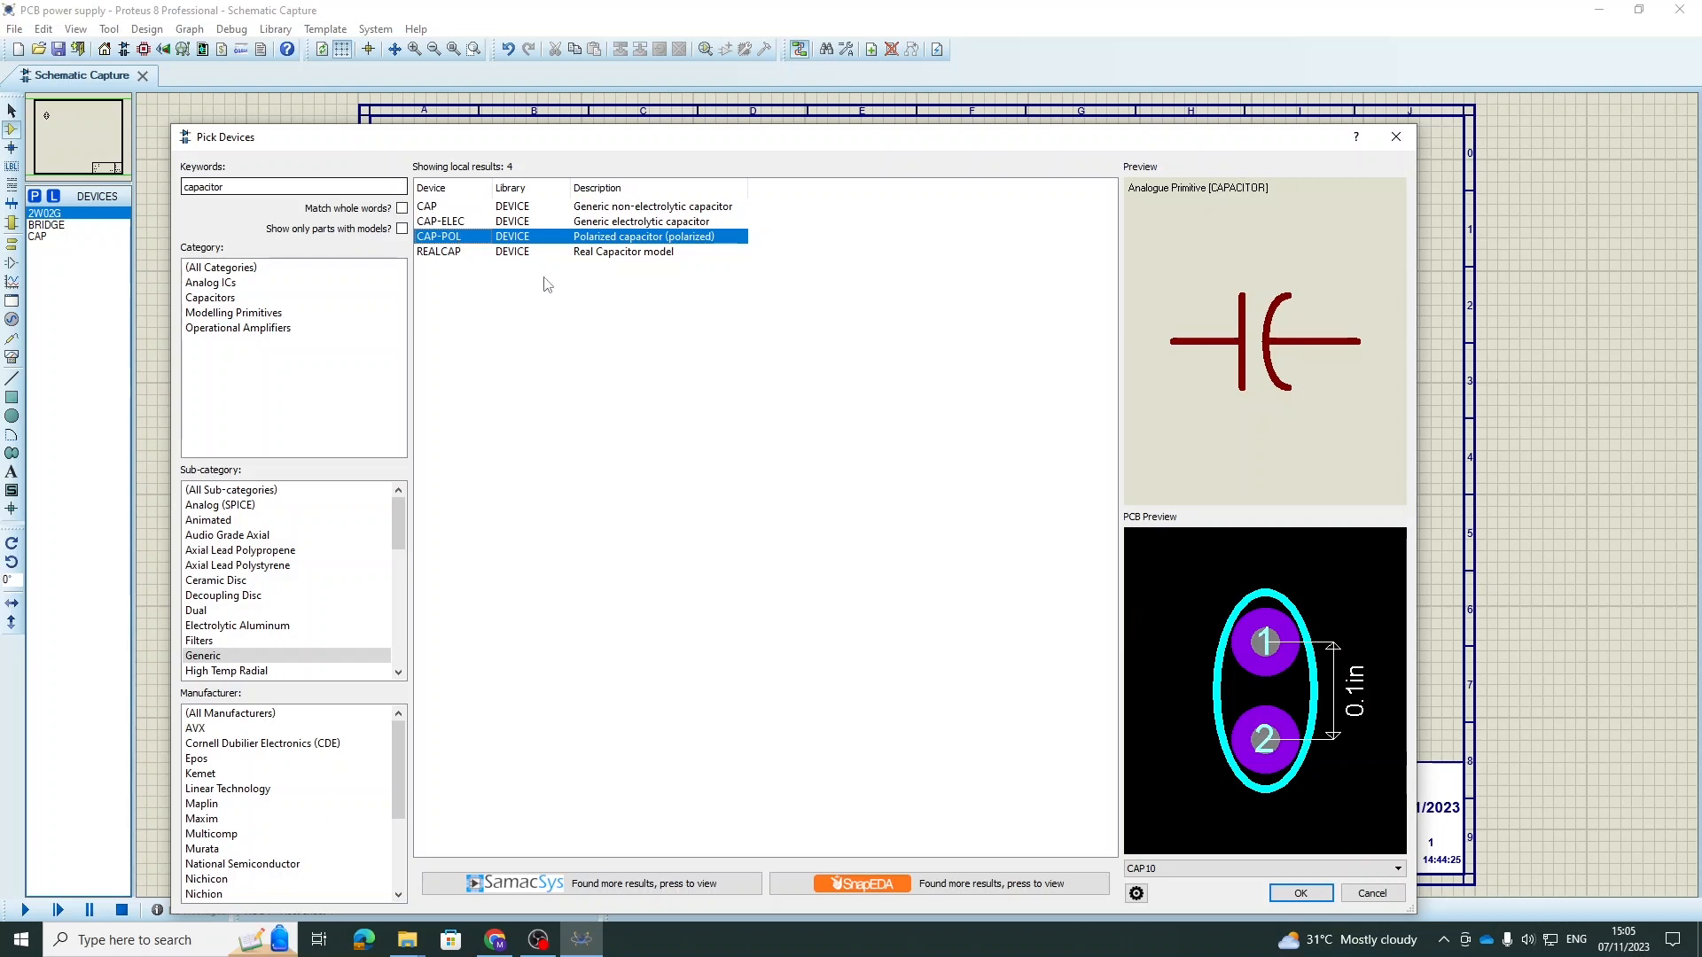
{"action": "left_click", "coordinate": [1301, 894]}
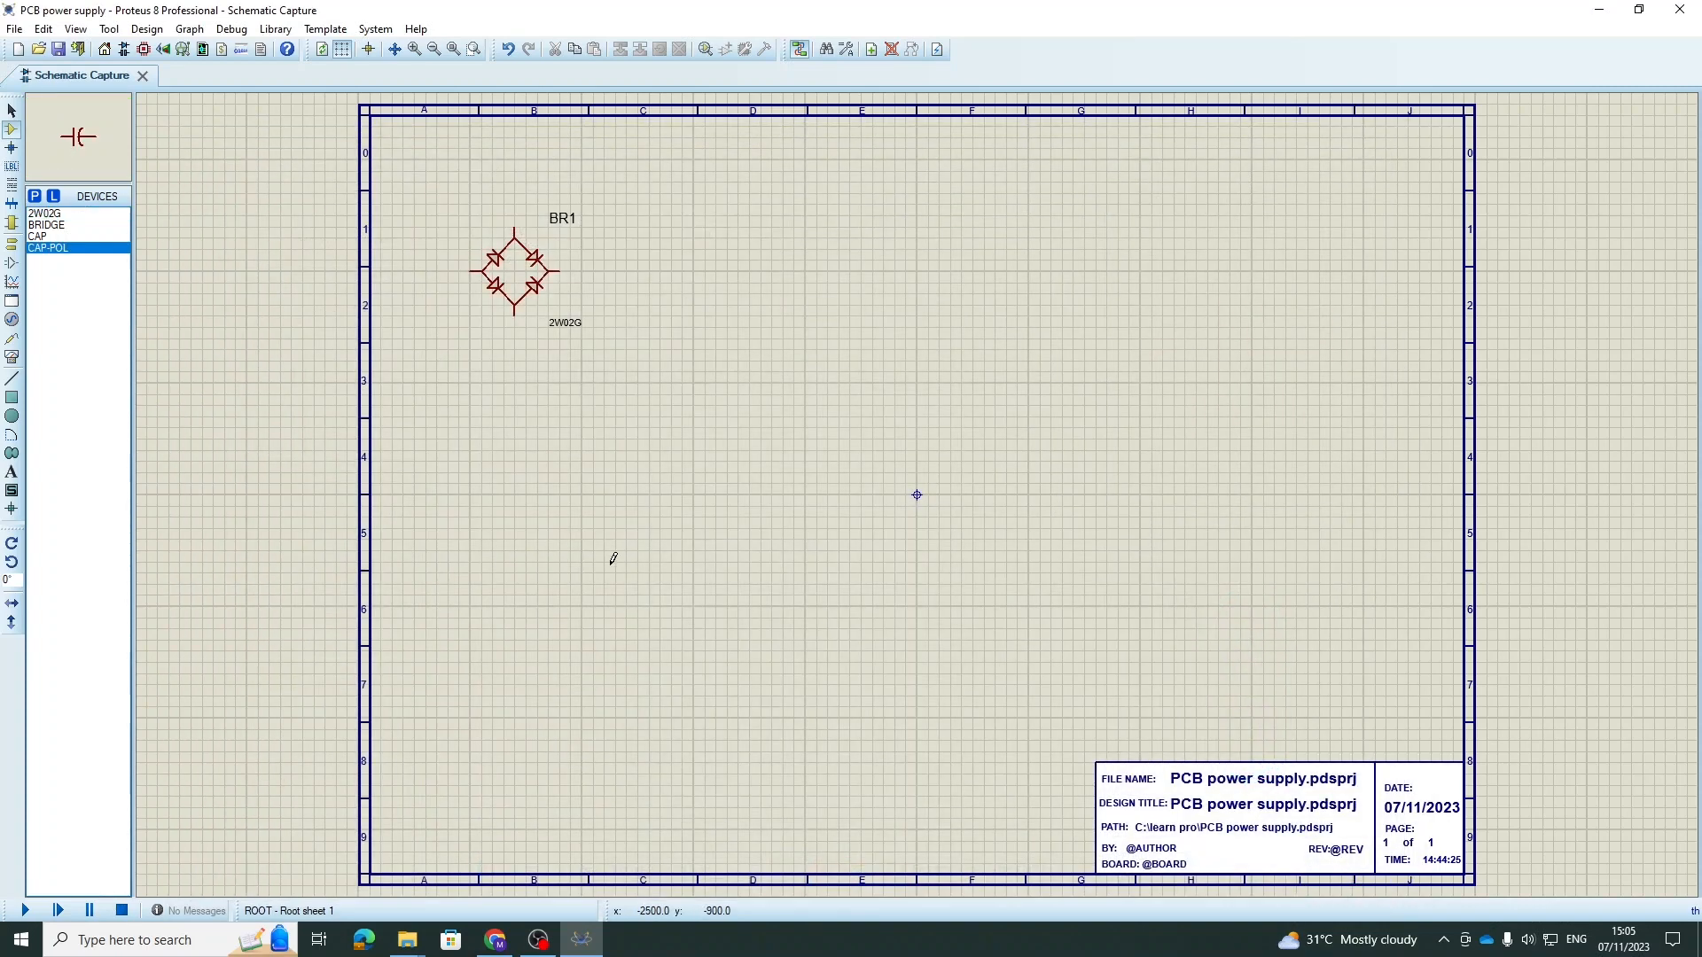
{"action": "left_click", "coordinate": [625, 315]}
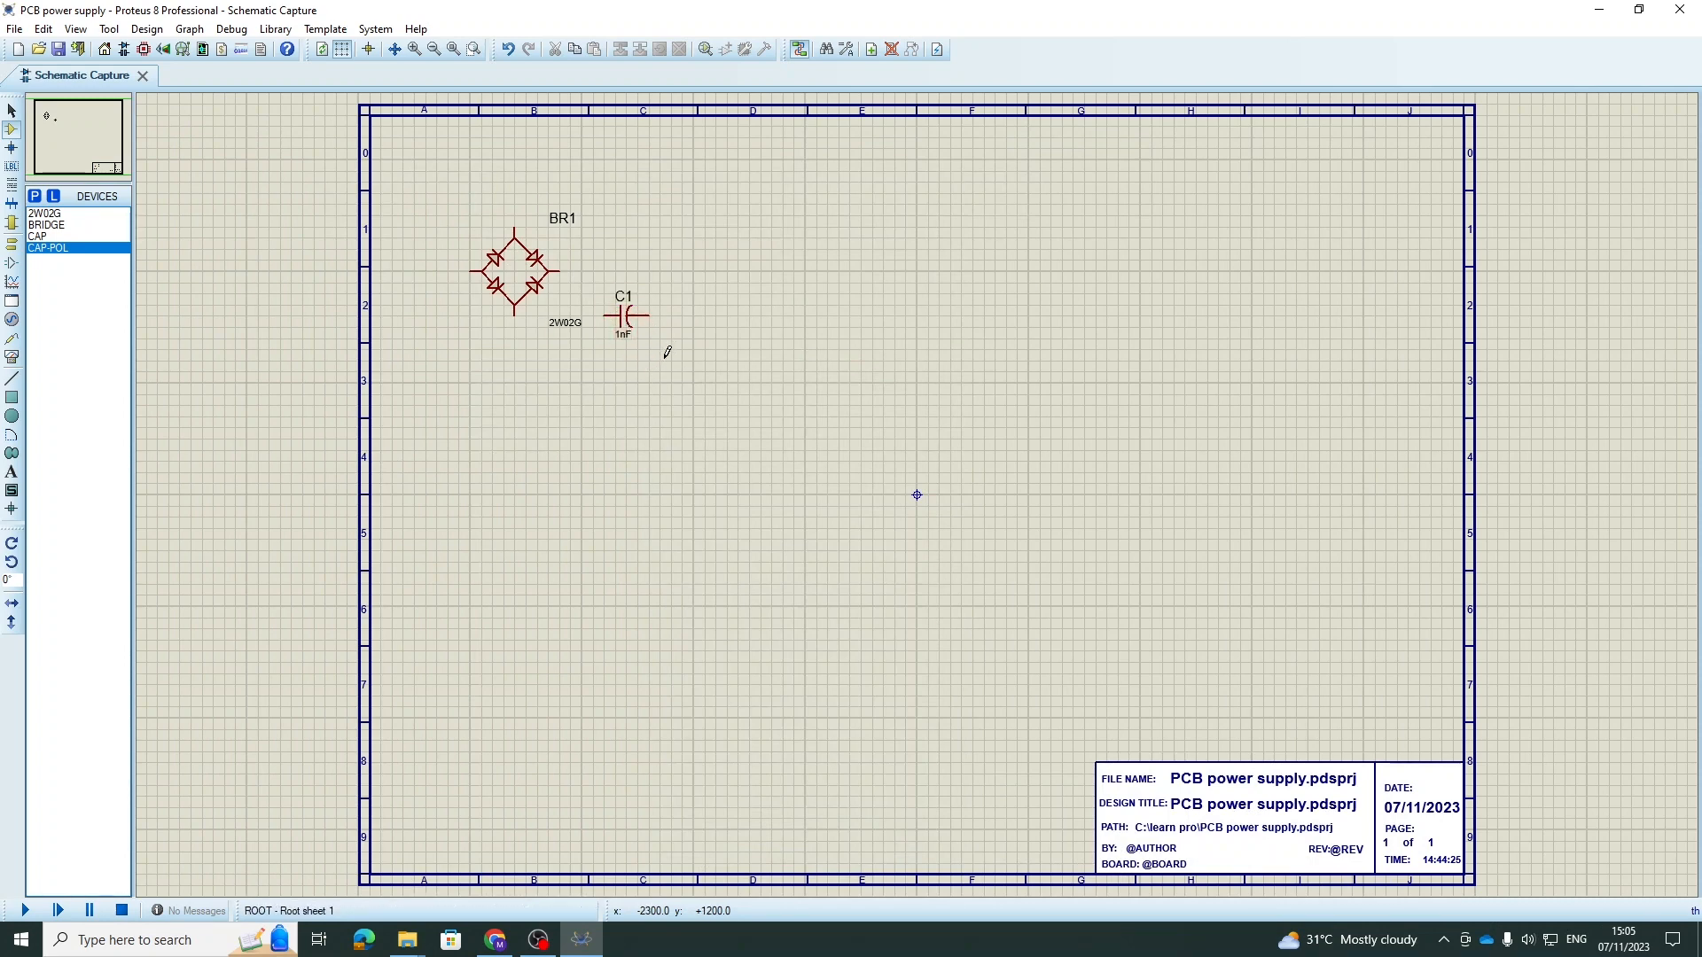
- Rotate the placed capacitor clockwise so it stands vertically
{"action": "right_click", "coordinate": [624, 325]}
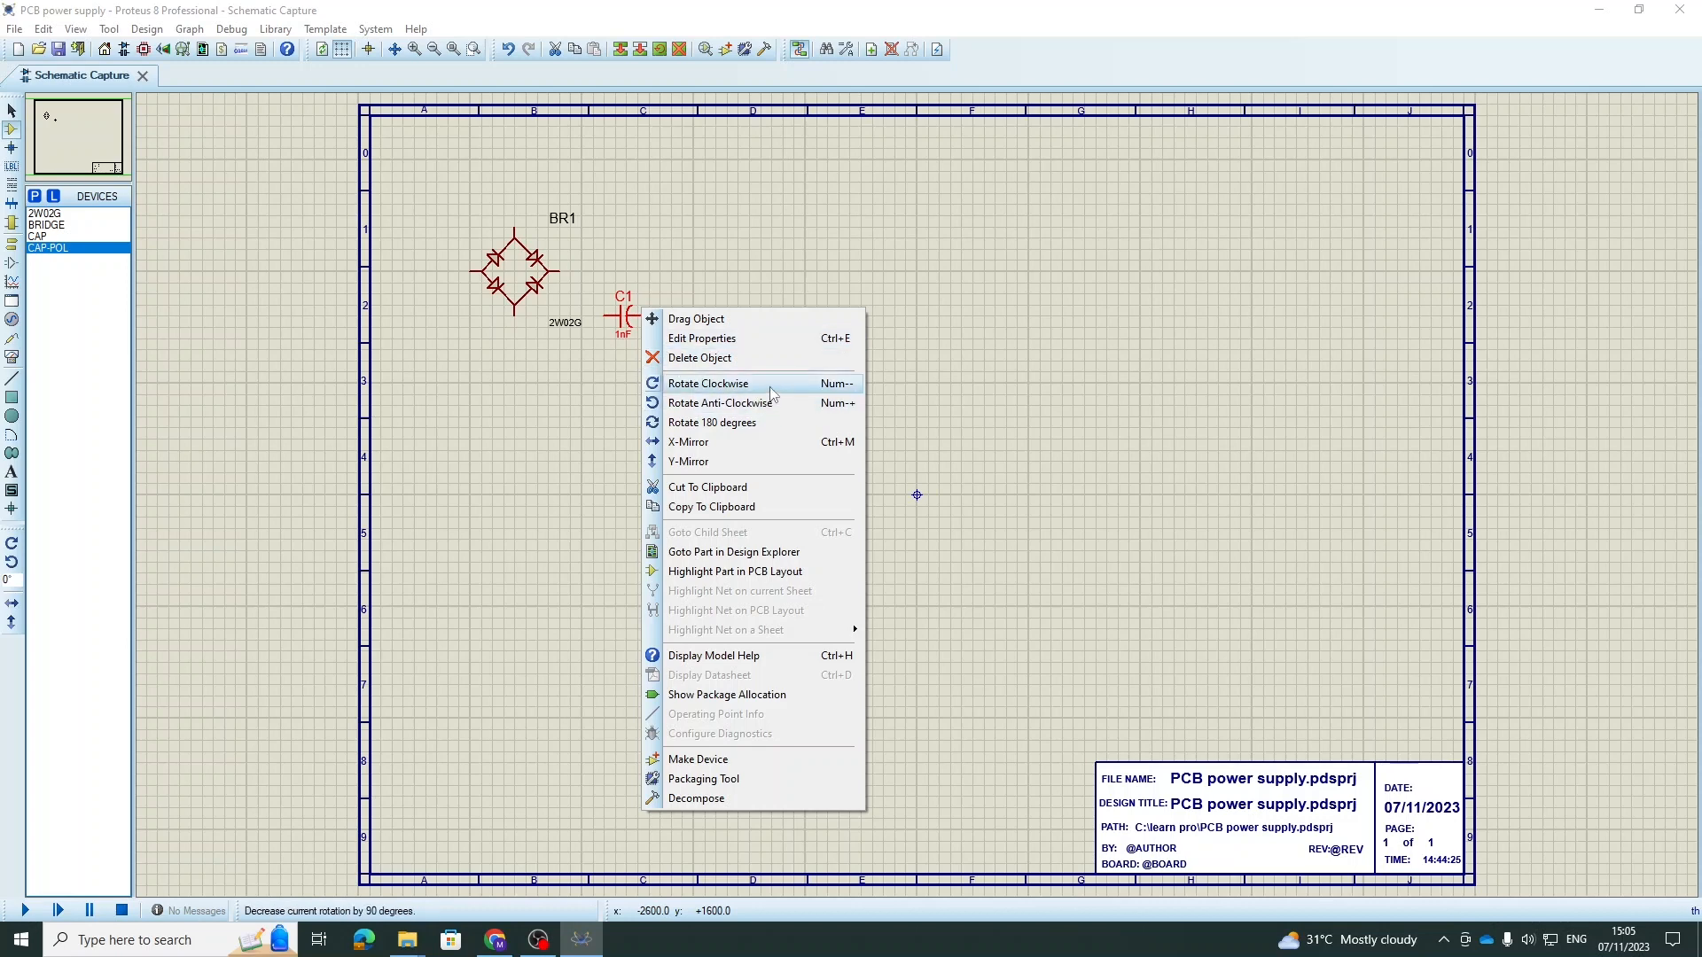
{"action": "left_click", "coordinate": [771, 384]}
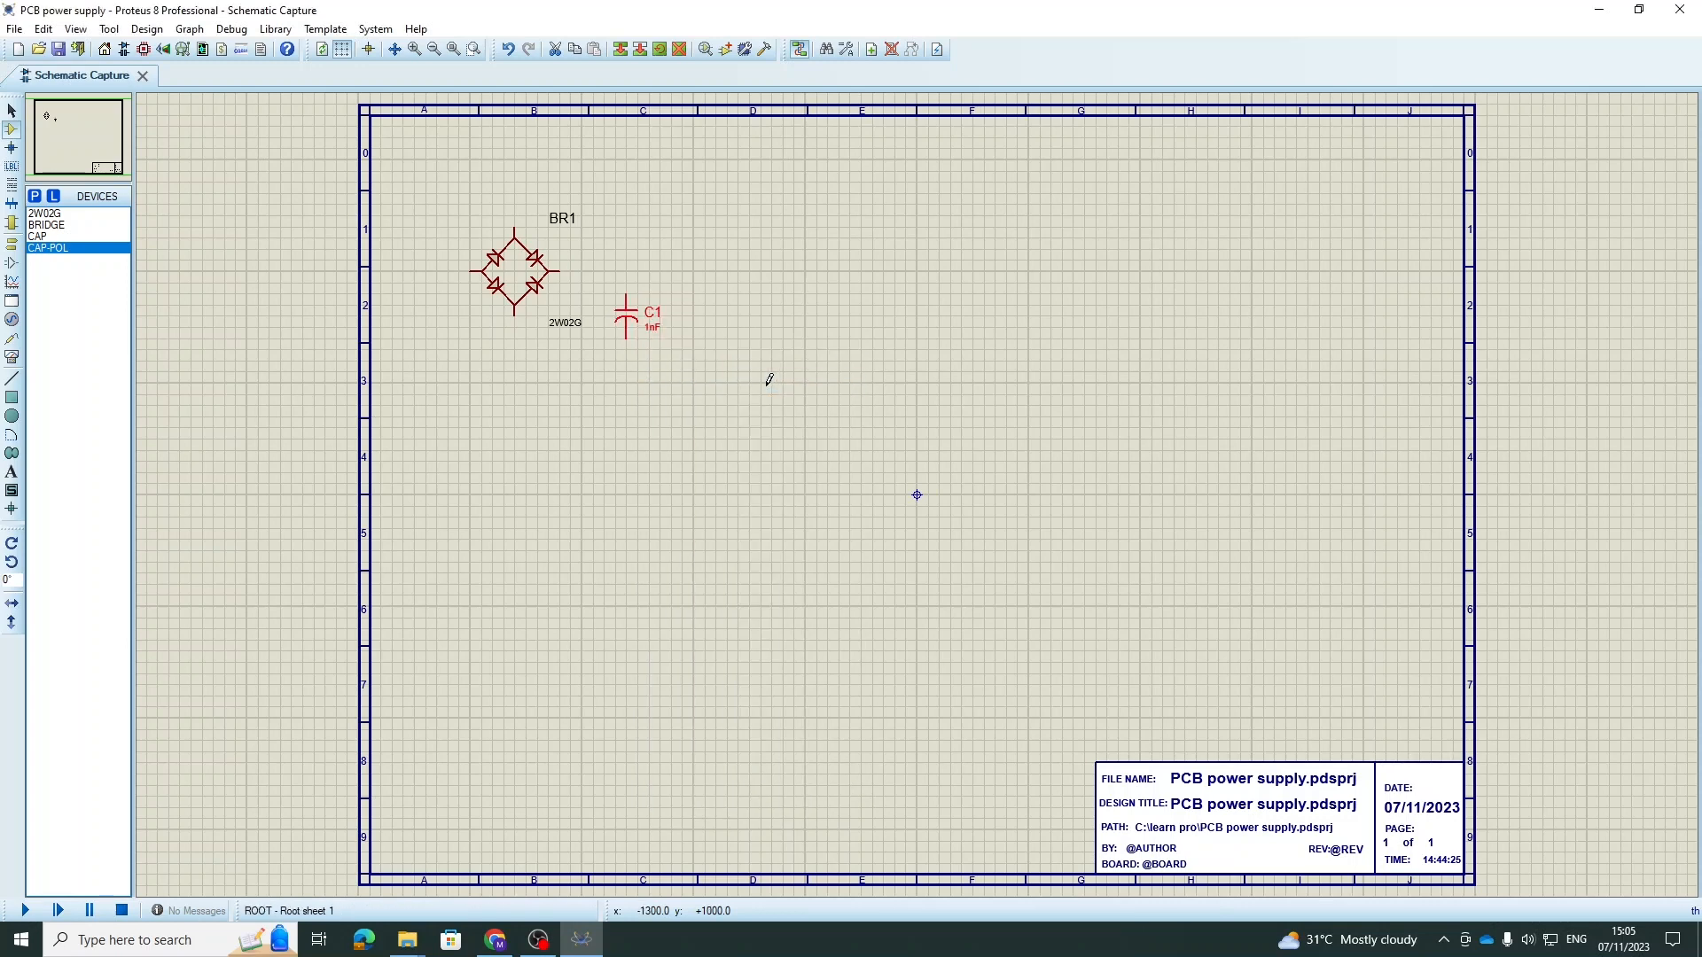
{"action": "right_click", "coordinate": [649, 310]}
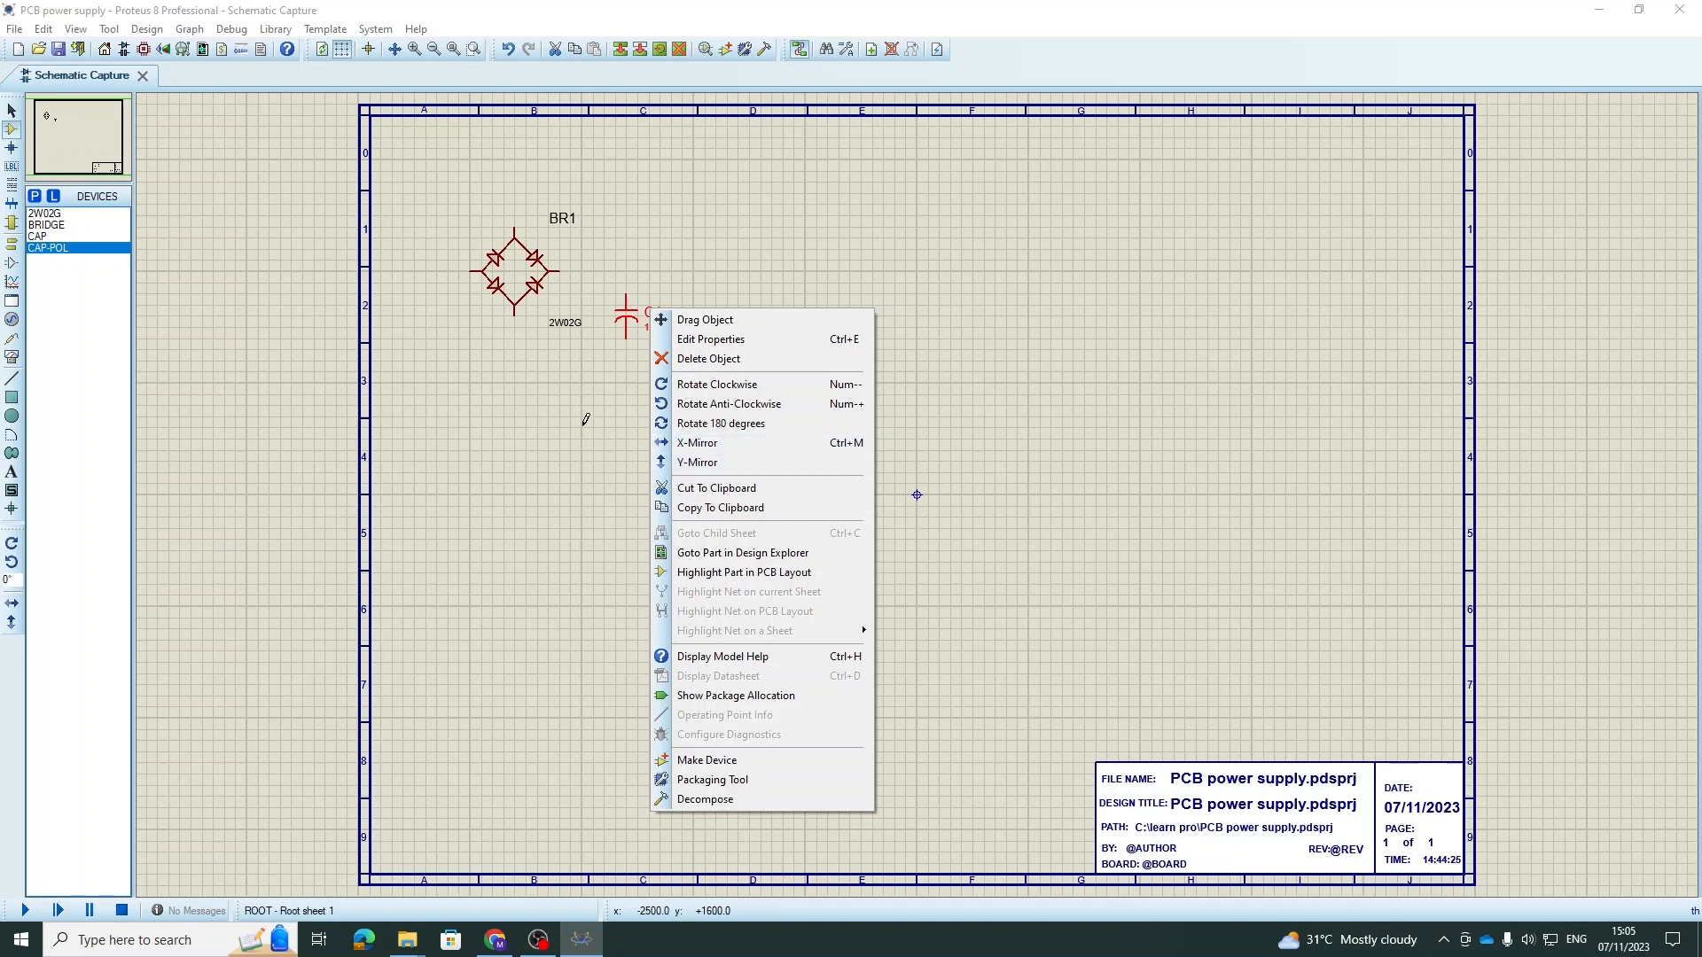
{"action": "left_click", "coordinate": [978, 68]}
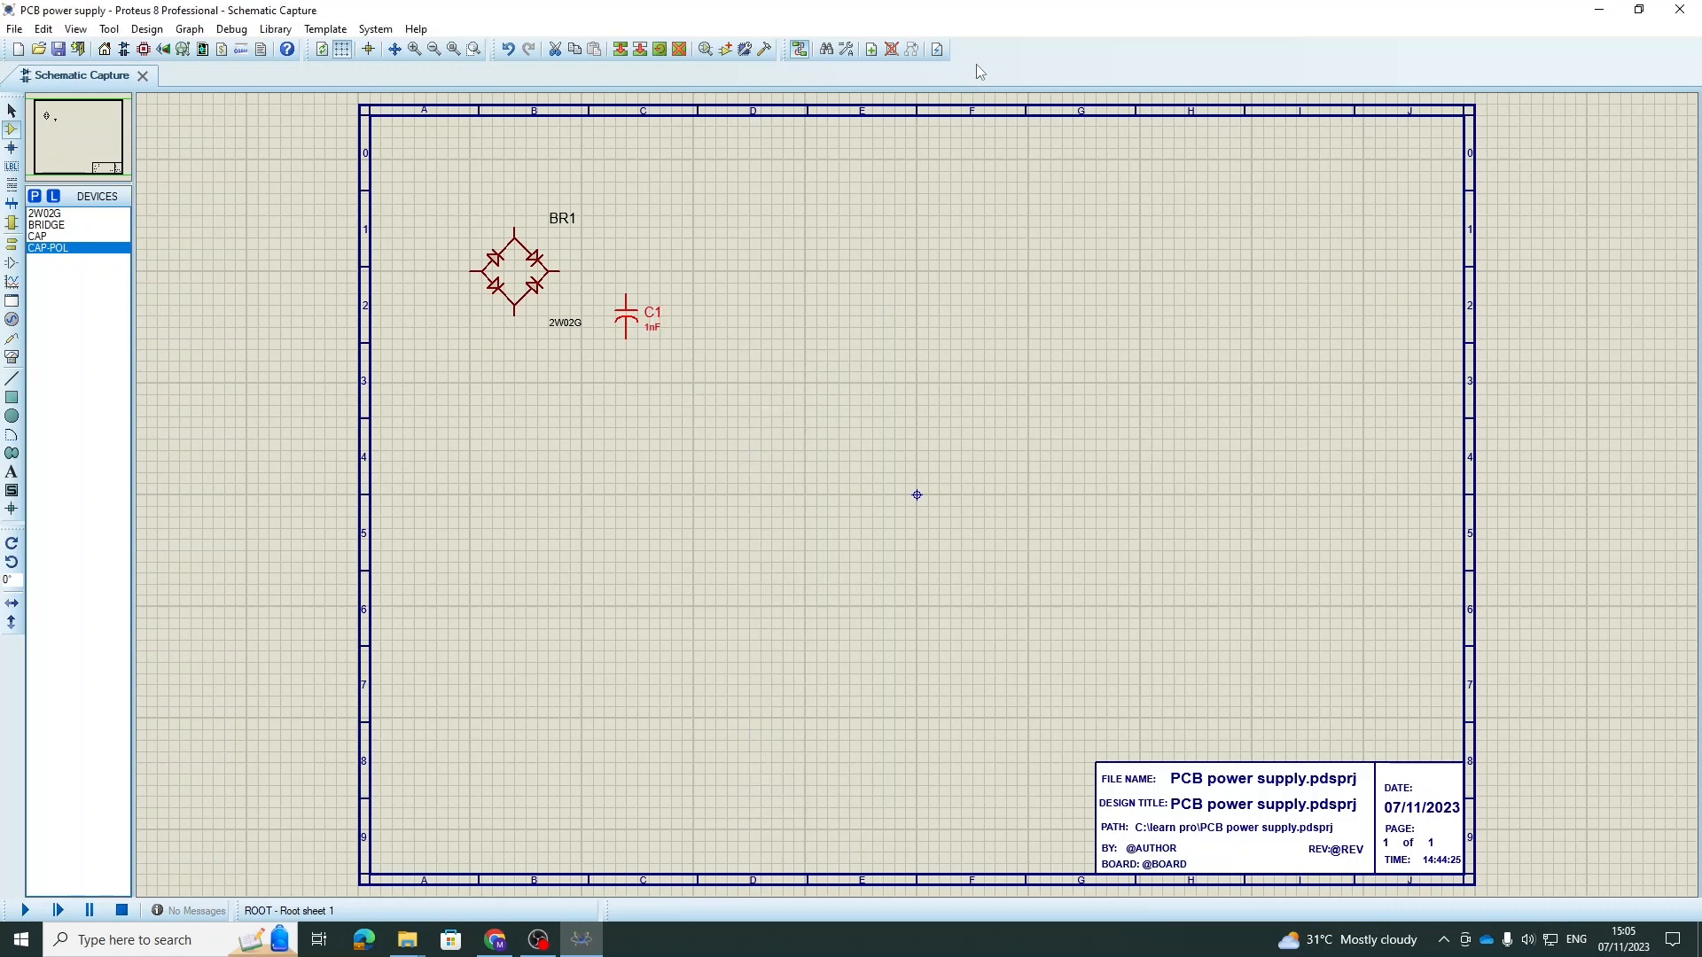
- Add the 7812 12V 1A positive regulator and place it to the right of the bridge rectifier, just beyond C1's upper right
{"action": "left_click", "coordinate": [33, 196]}
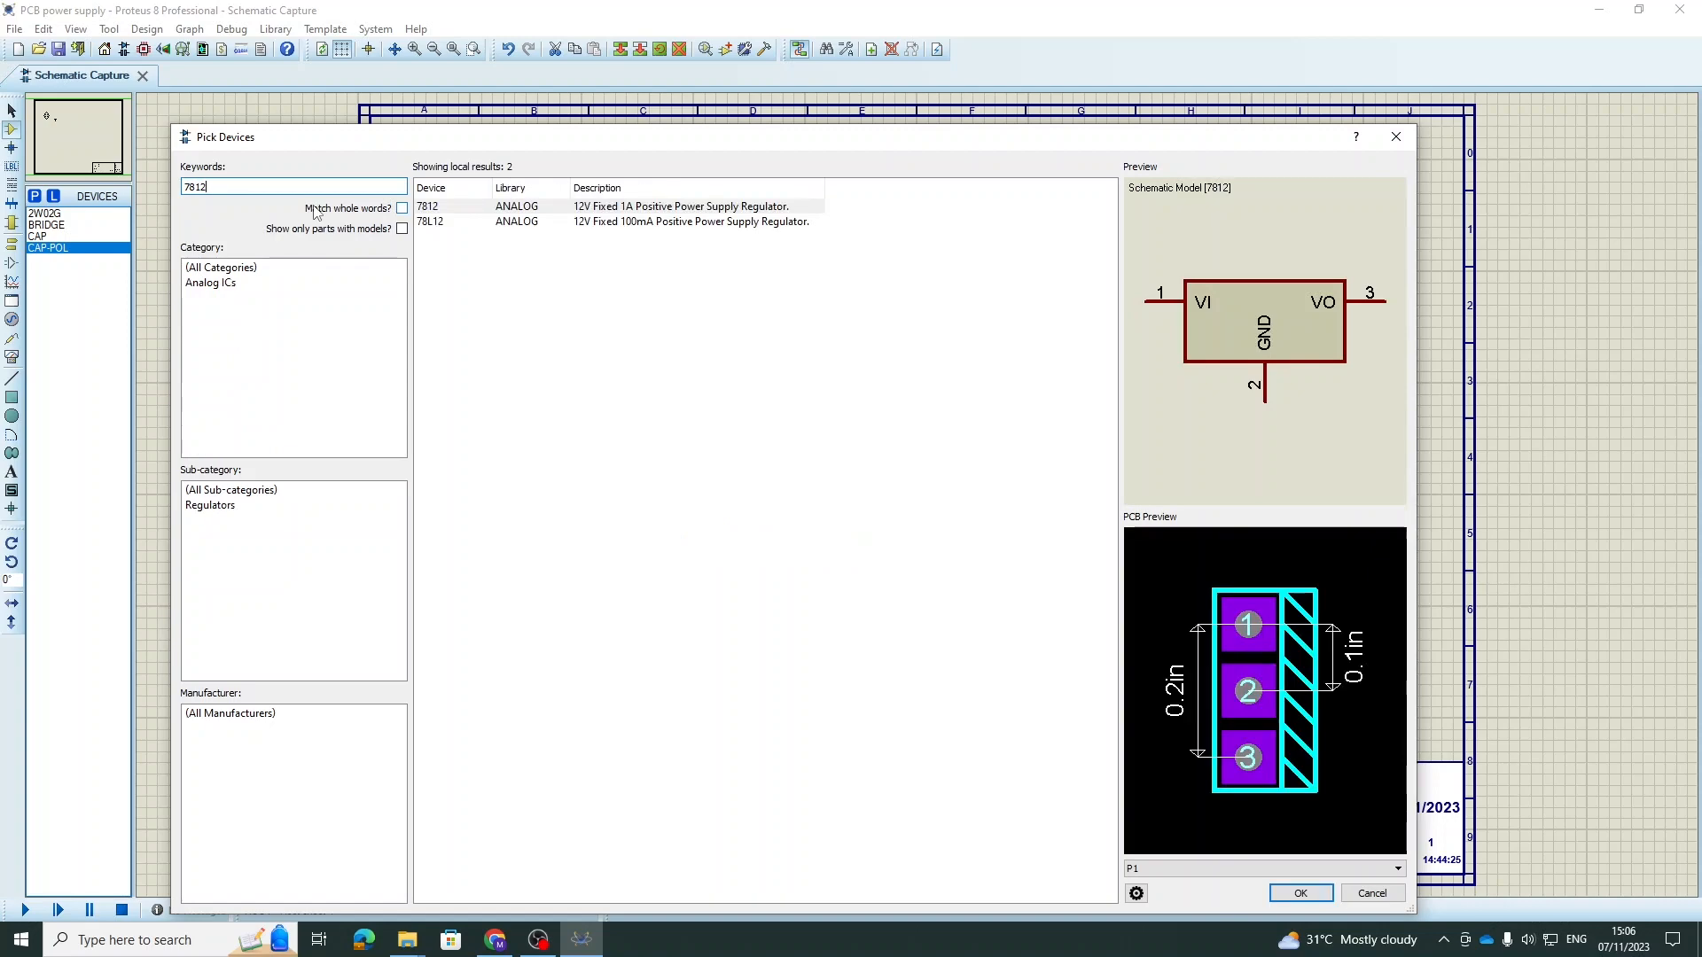
{"action": "left_click", "coordinate": [448, 209]}
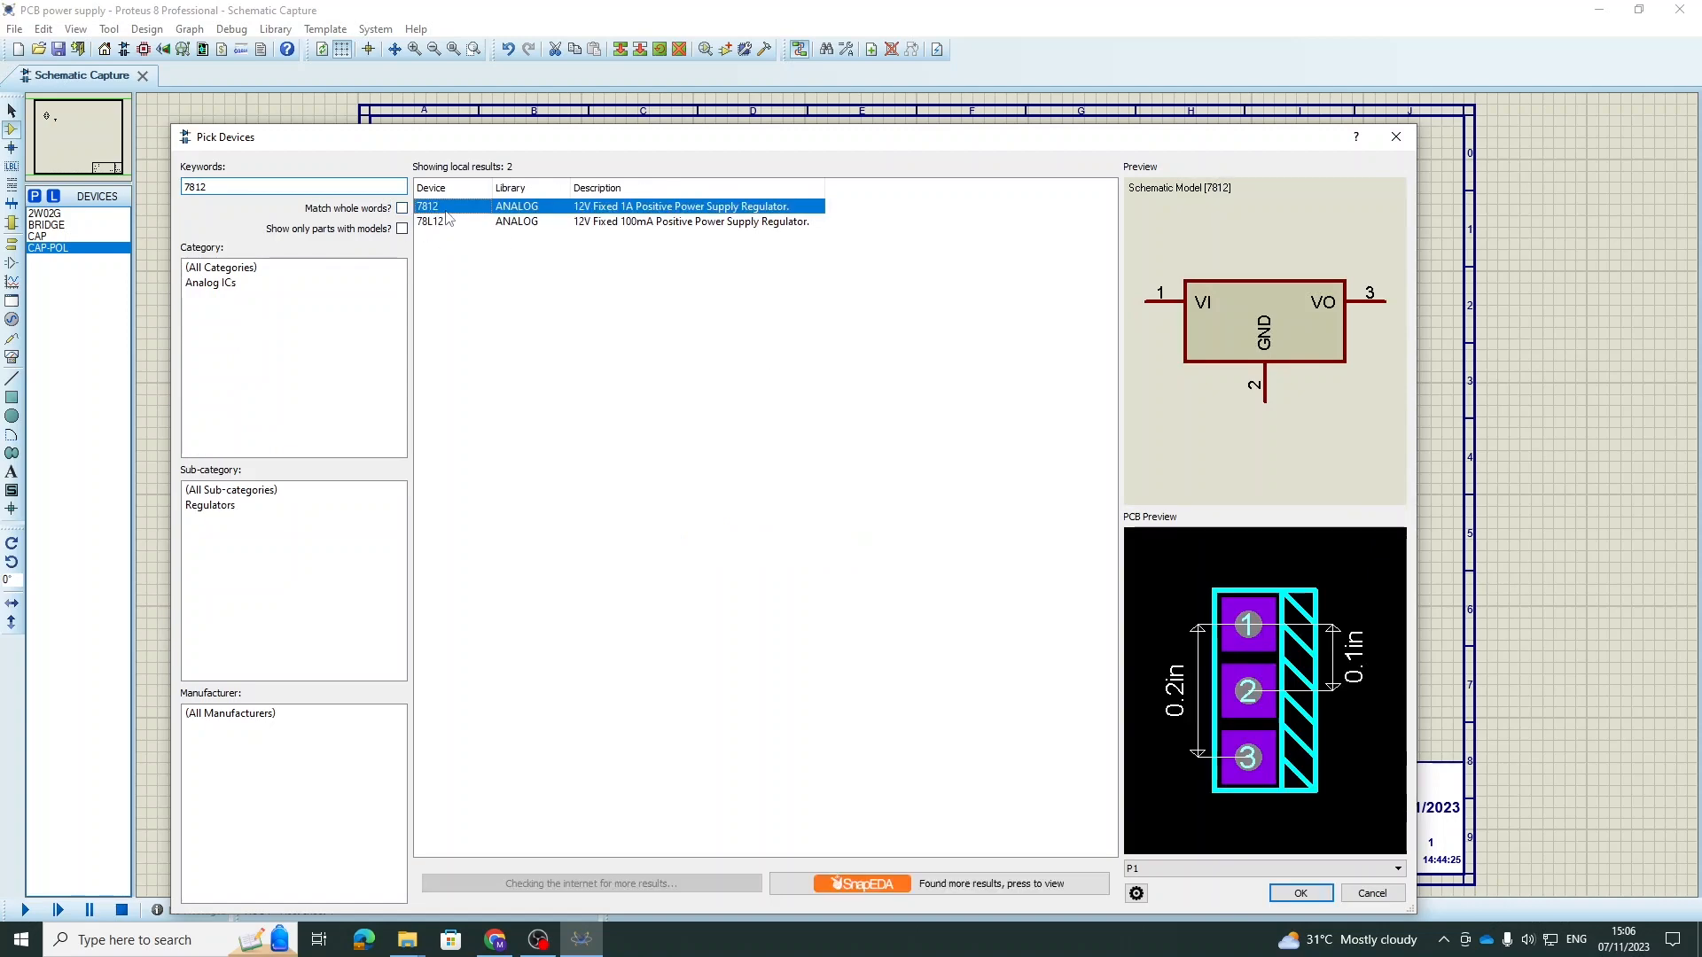
{"action": "left_click", "coordinate": [1316, 897]}
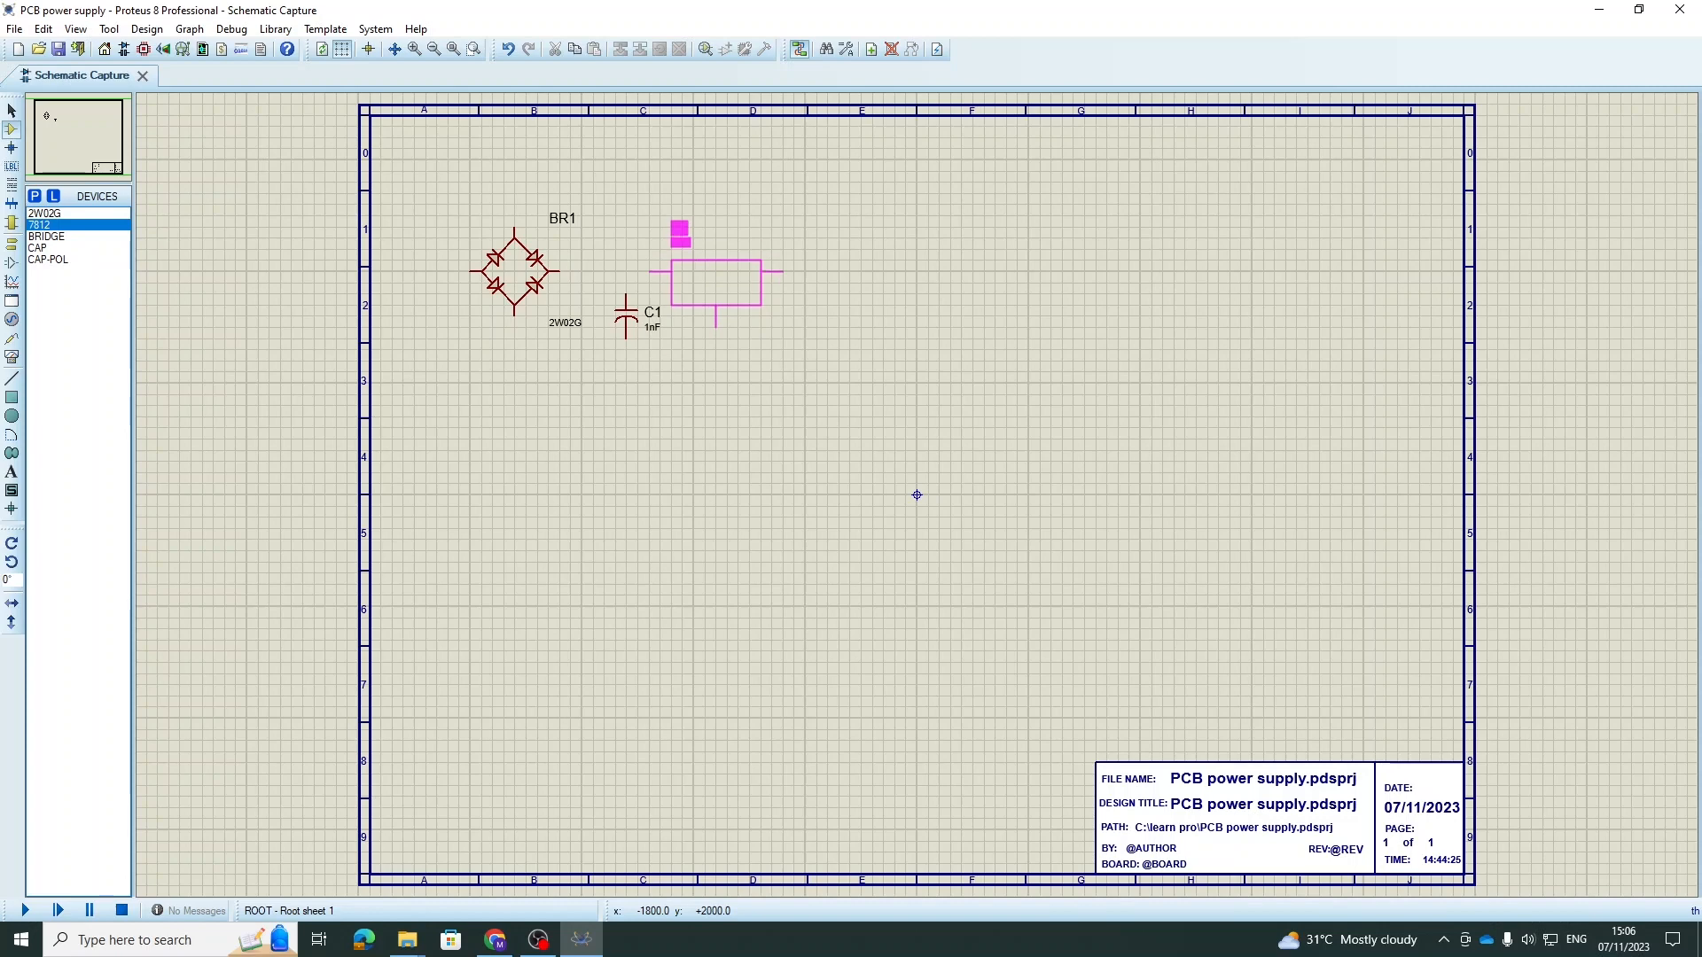
{"action": "left_click", "coordinate": [716, 282]}
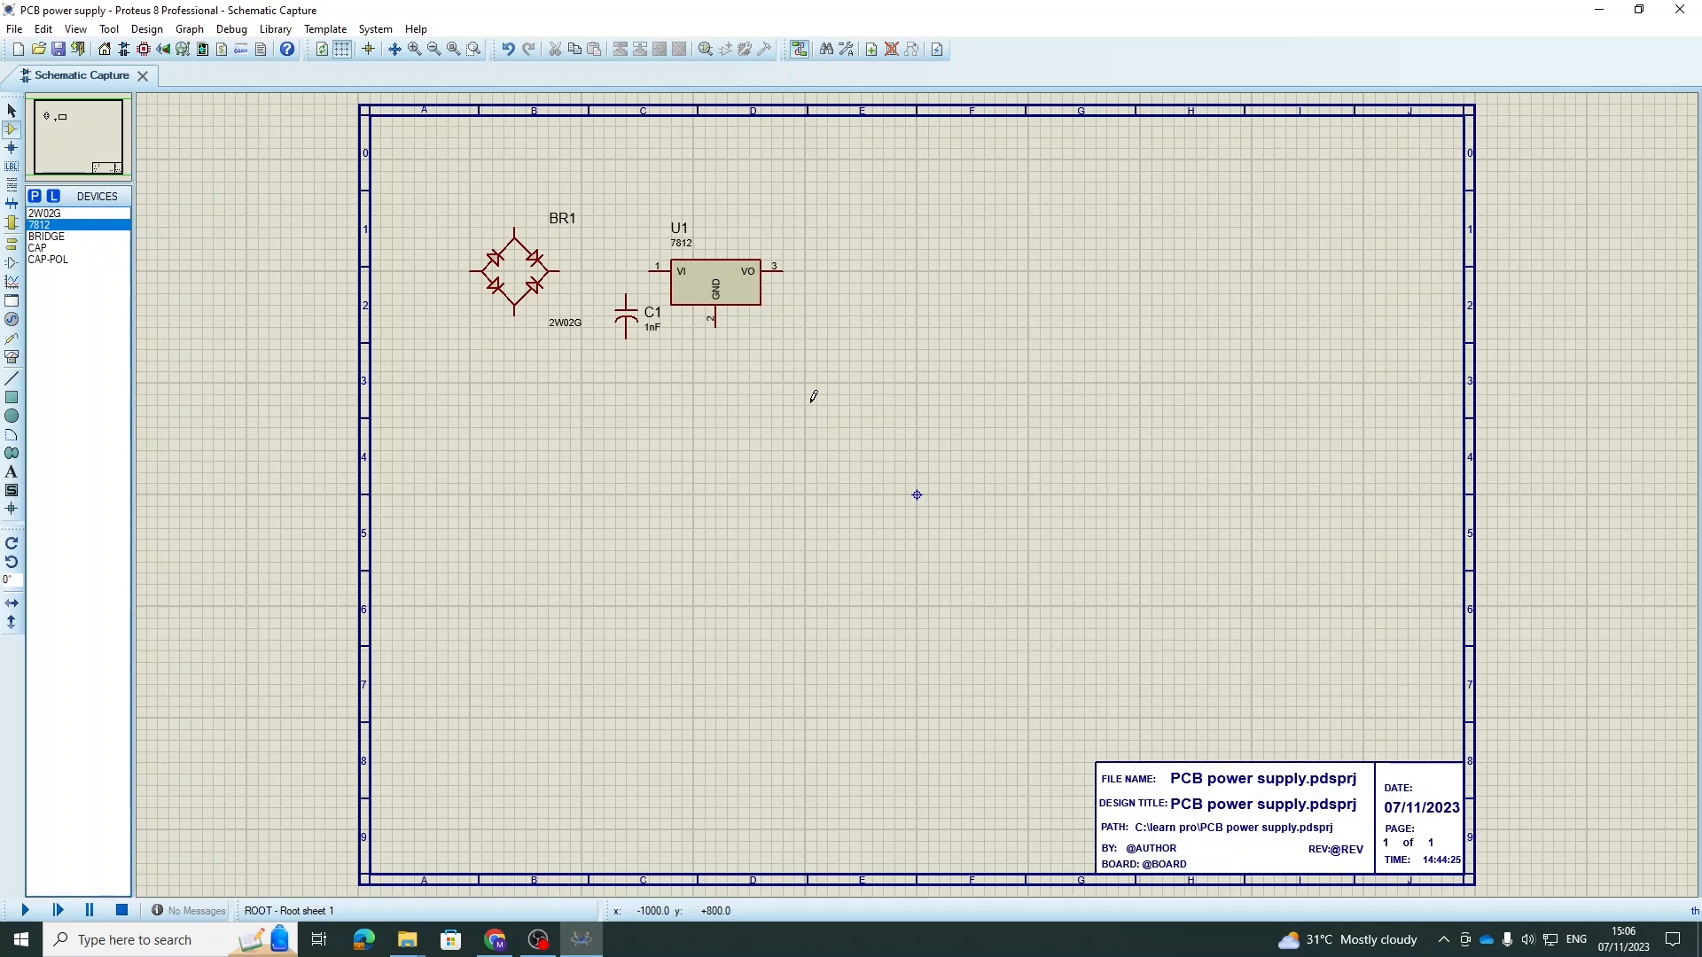
- Place a generic non-electrolytic CAP capacitor beyond the lower right of the 7812 regulator, rotated clockwise so it stands vertically
{"action": "left_click", "coordinate": [34, 197]}
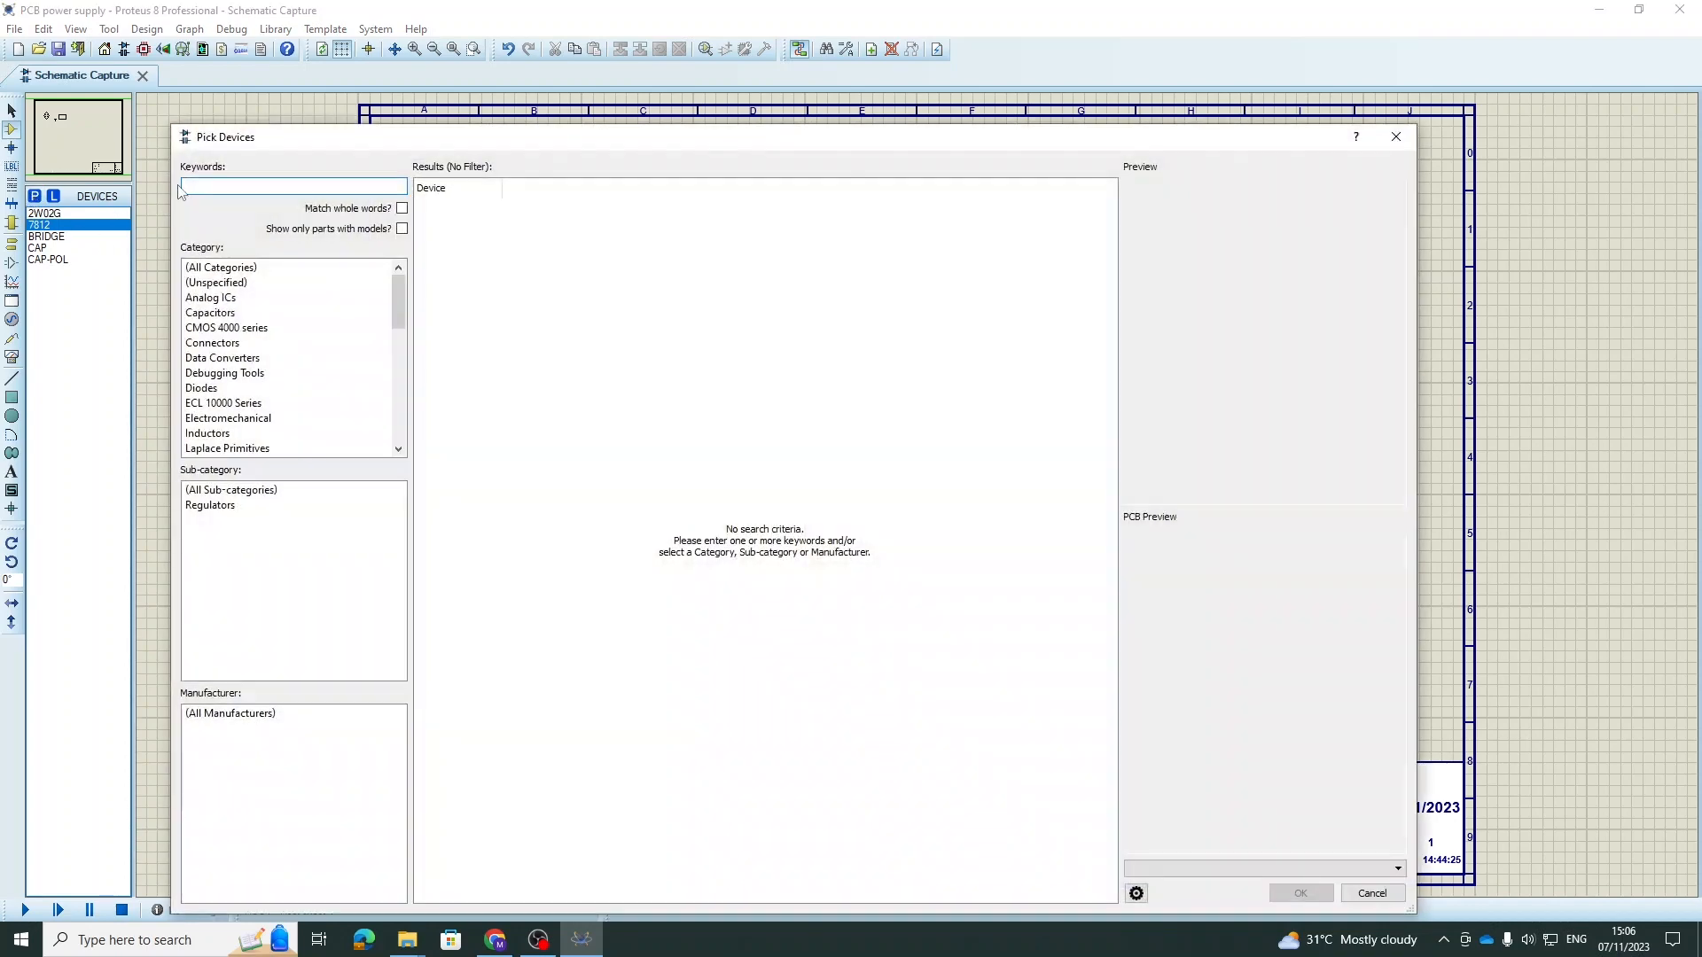
{"action": "type", "text": "cap"}
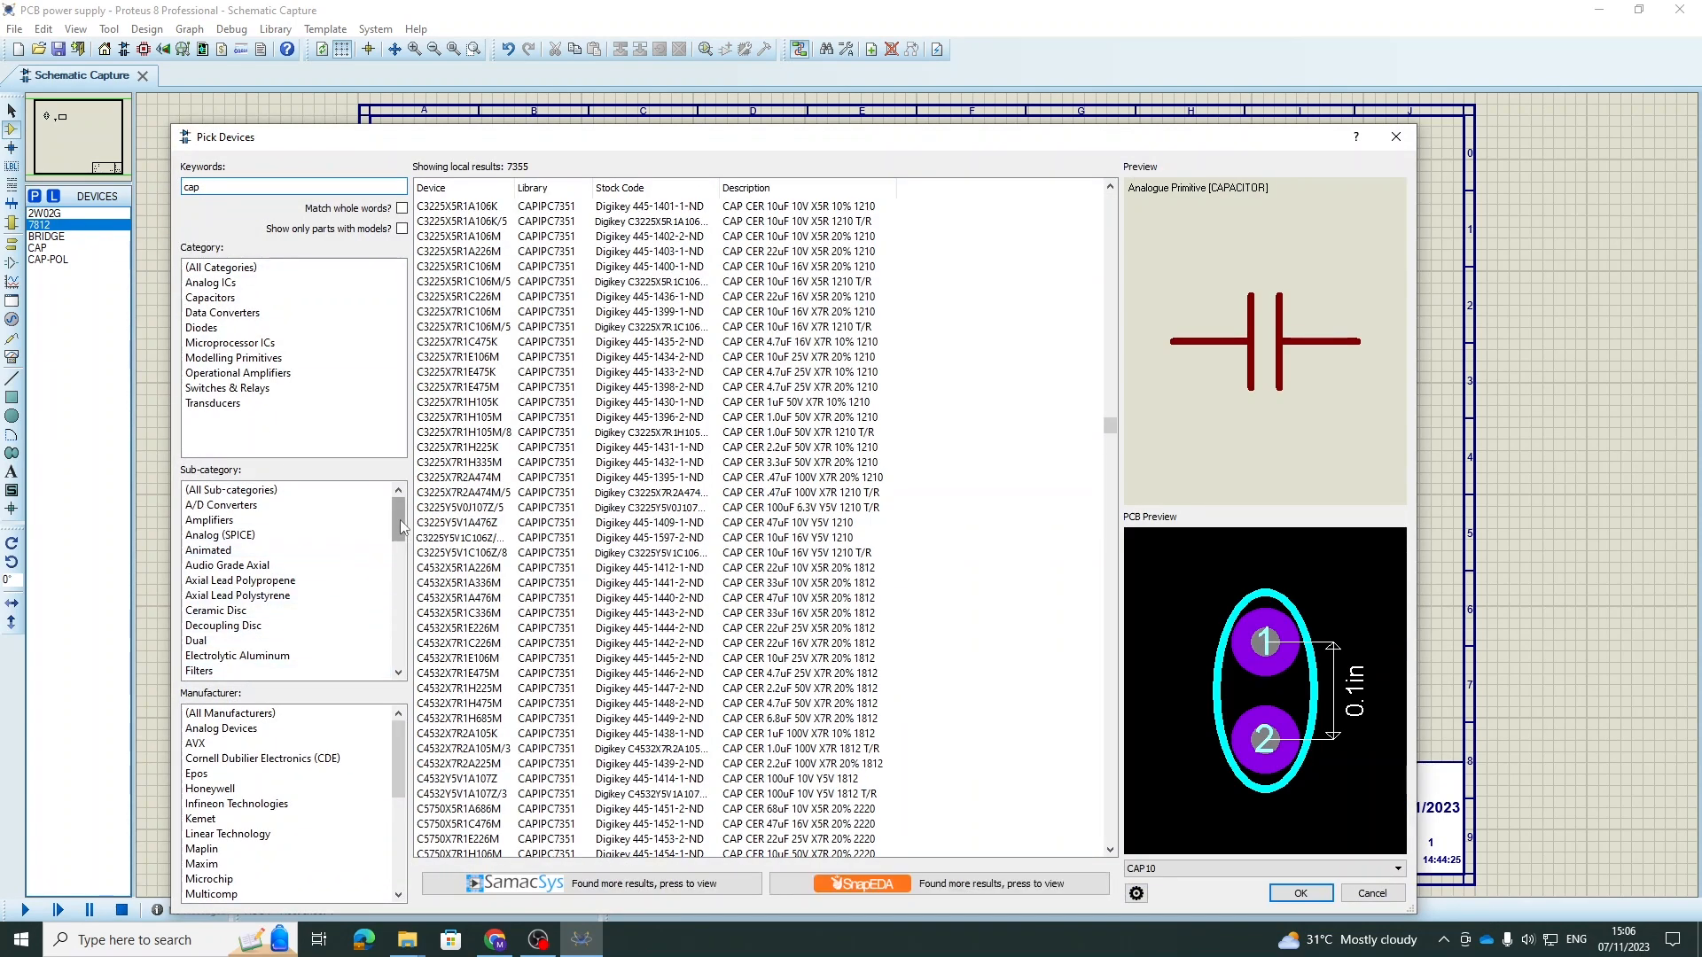
{"action": "left_click_drag", "start_coordinate": [401, 526], "coordinate": [401, 535]}
{"action": "left_click", "coordinate": [203, 655]}
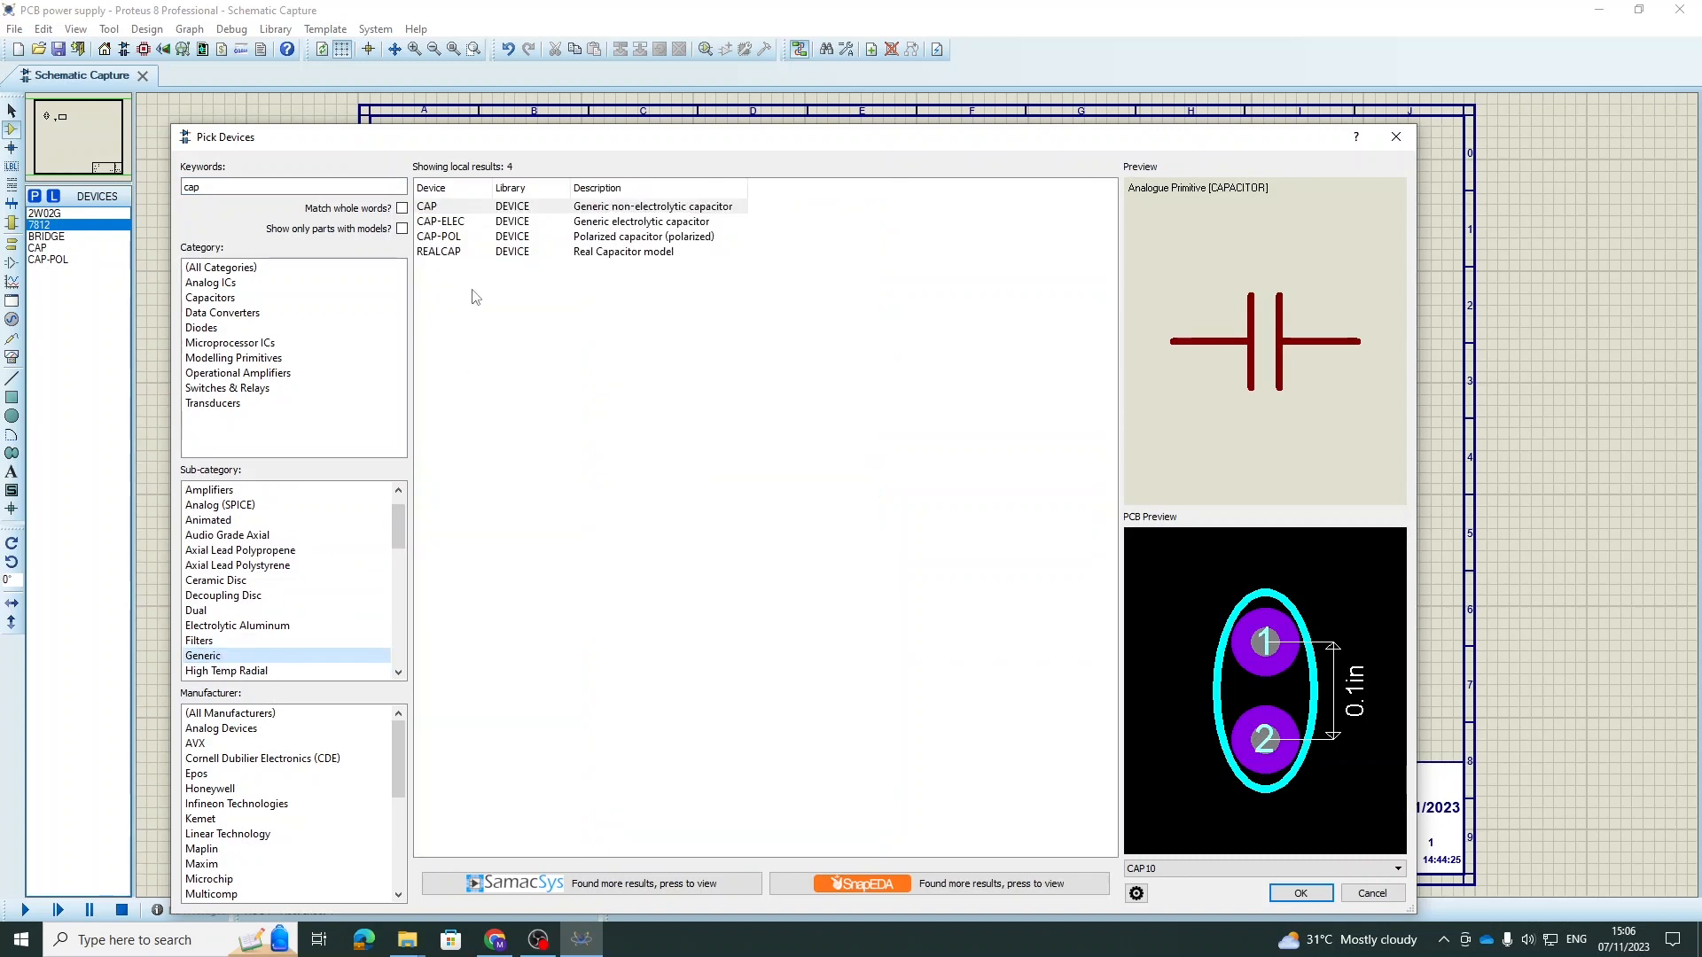
{"action": "left_click", "coordinate": [1309, 899]}
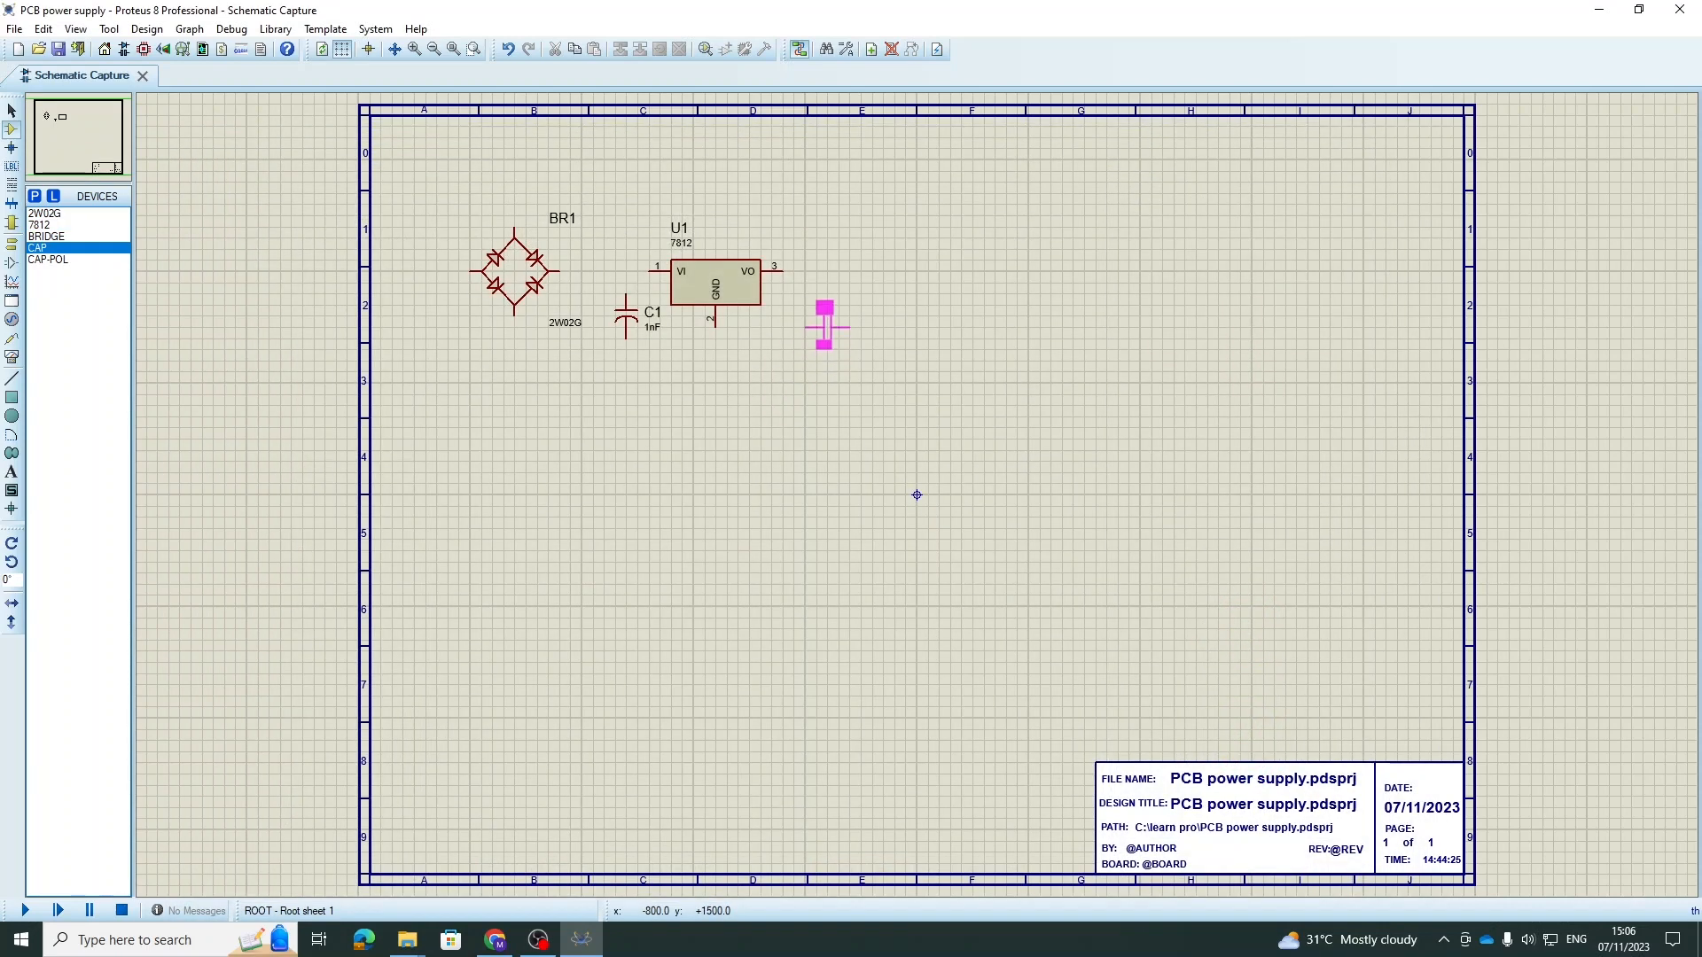
{"action": "left_click", "coordinate": [824, 324]}
{"action": "right_click", "coordinate": [838, 322]}
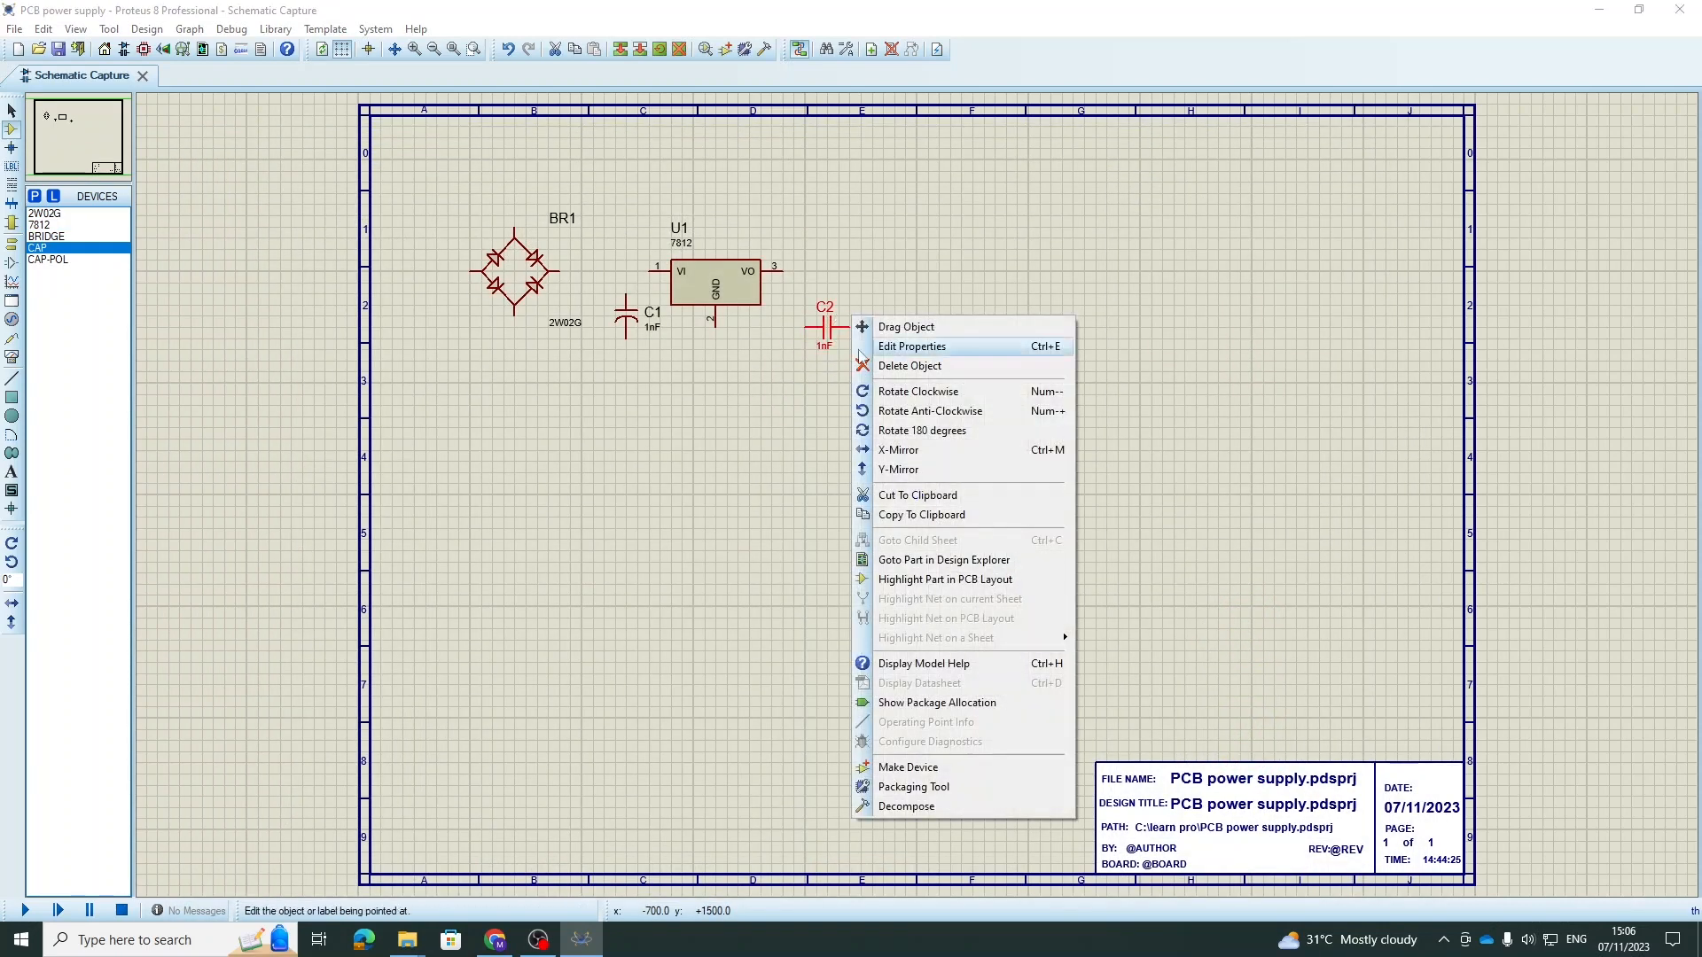
{"action": "left_click", "coordinate": [936, 397]}
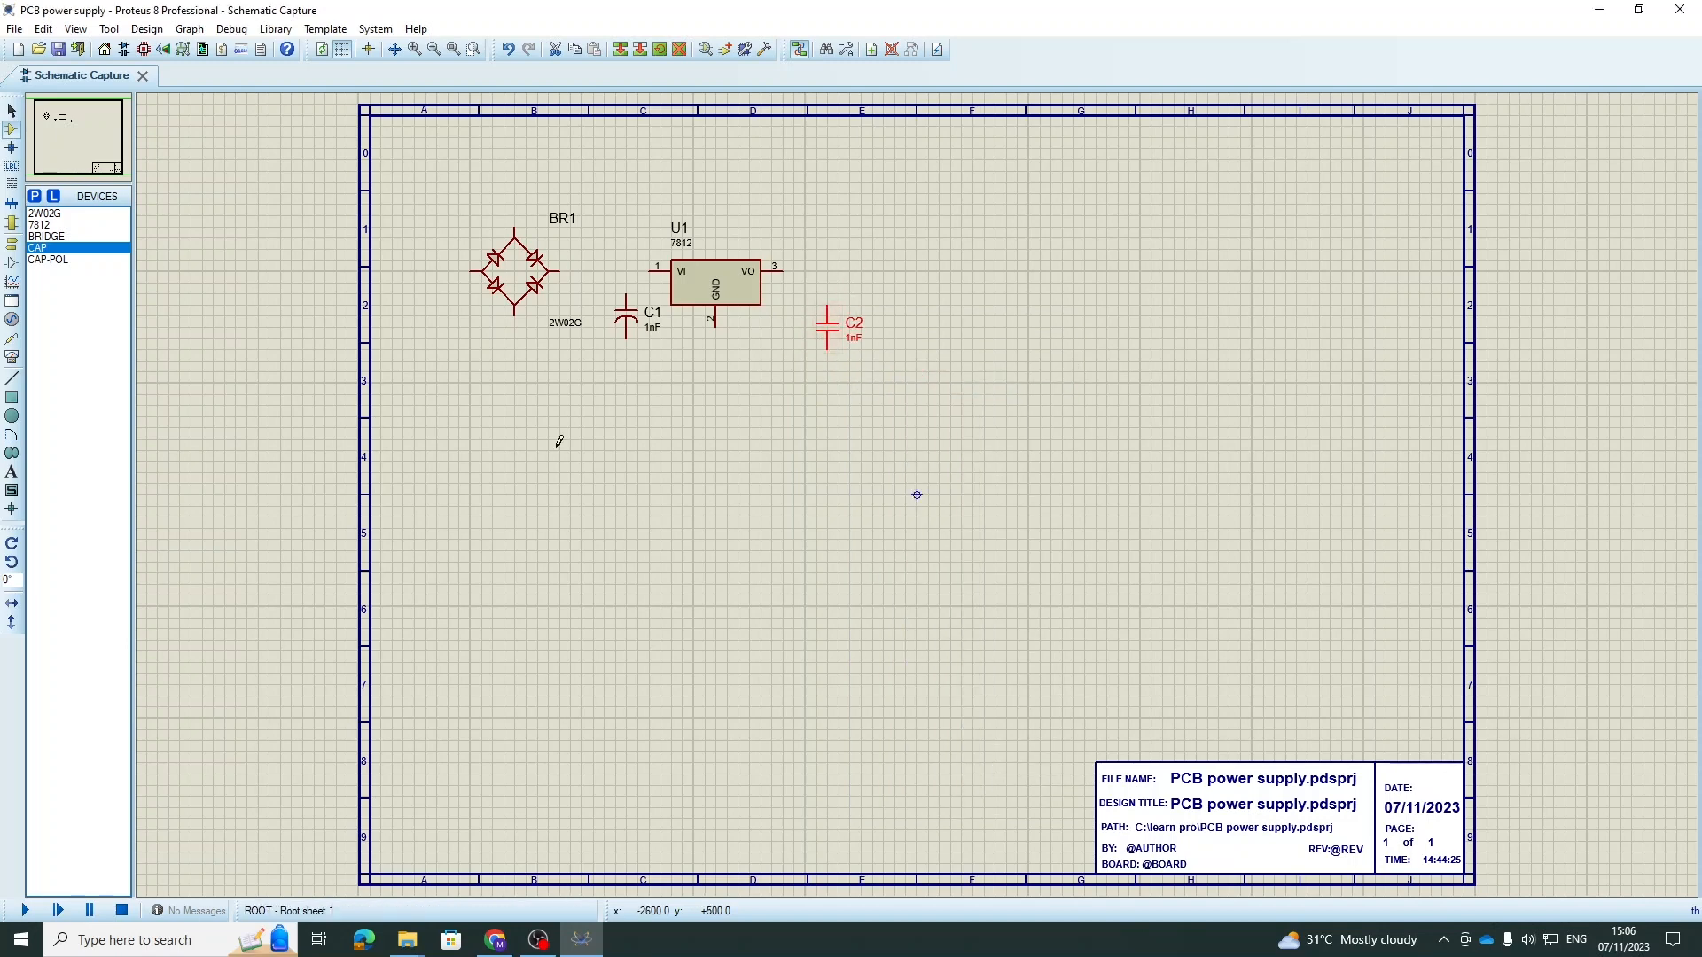
{"action": "left_click", "coordinate": [35, 197]}
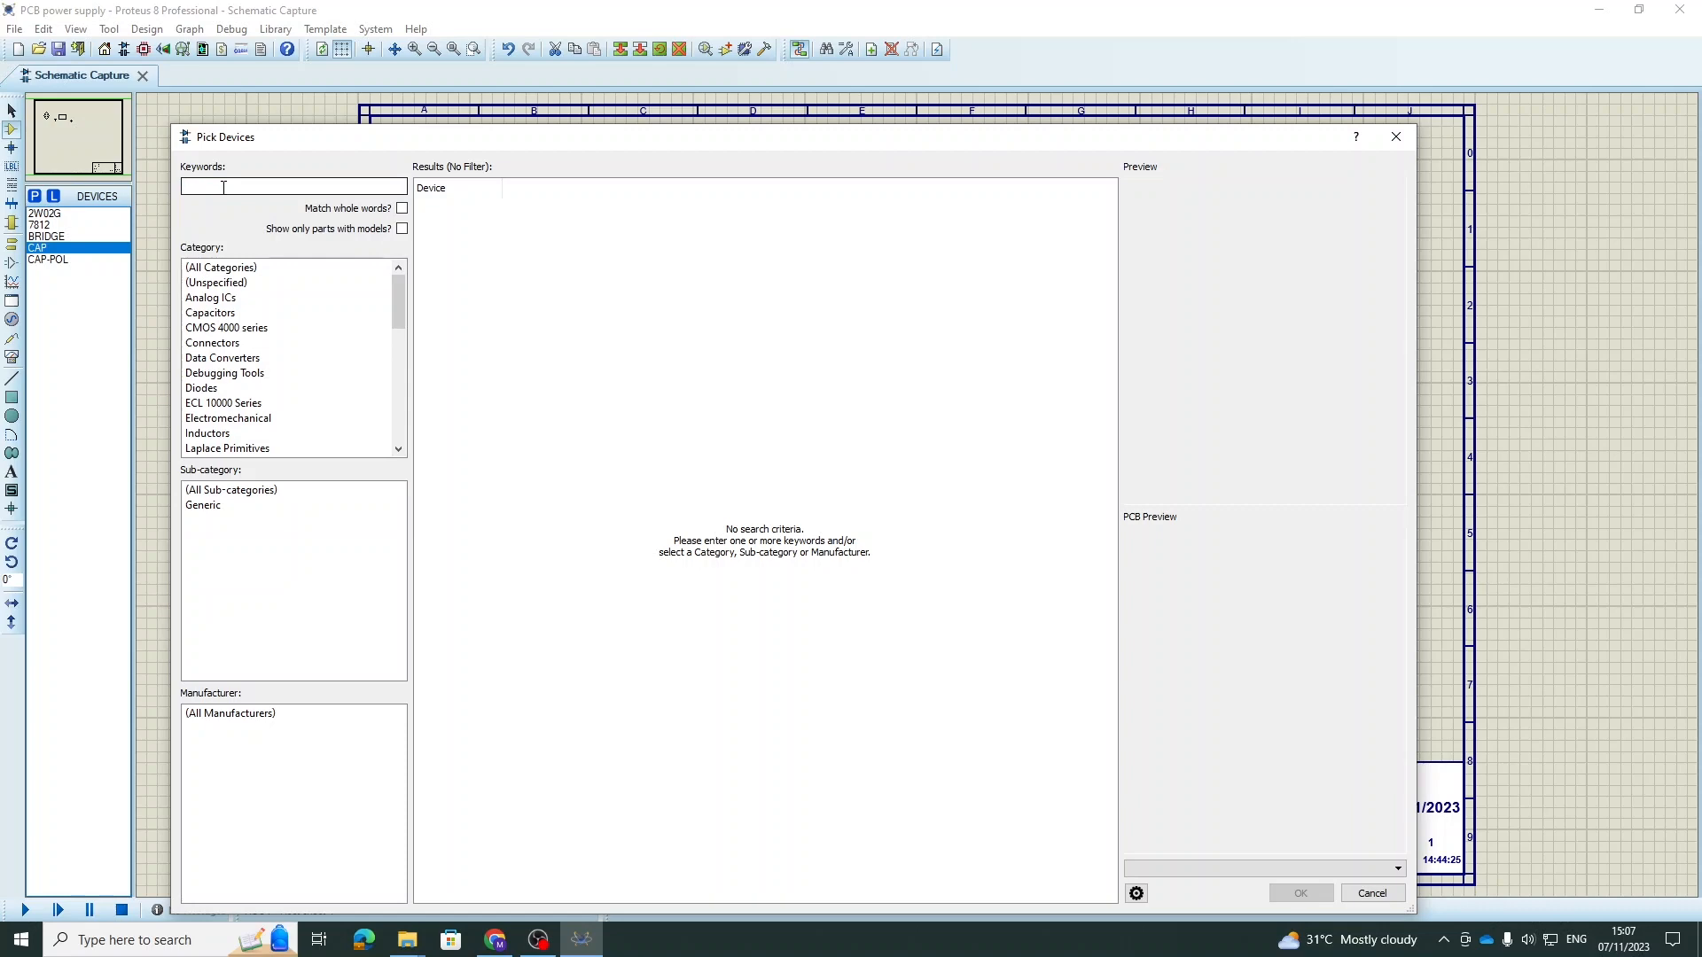
{"action": "left_click", "coordinate": [1372, 893]}
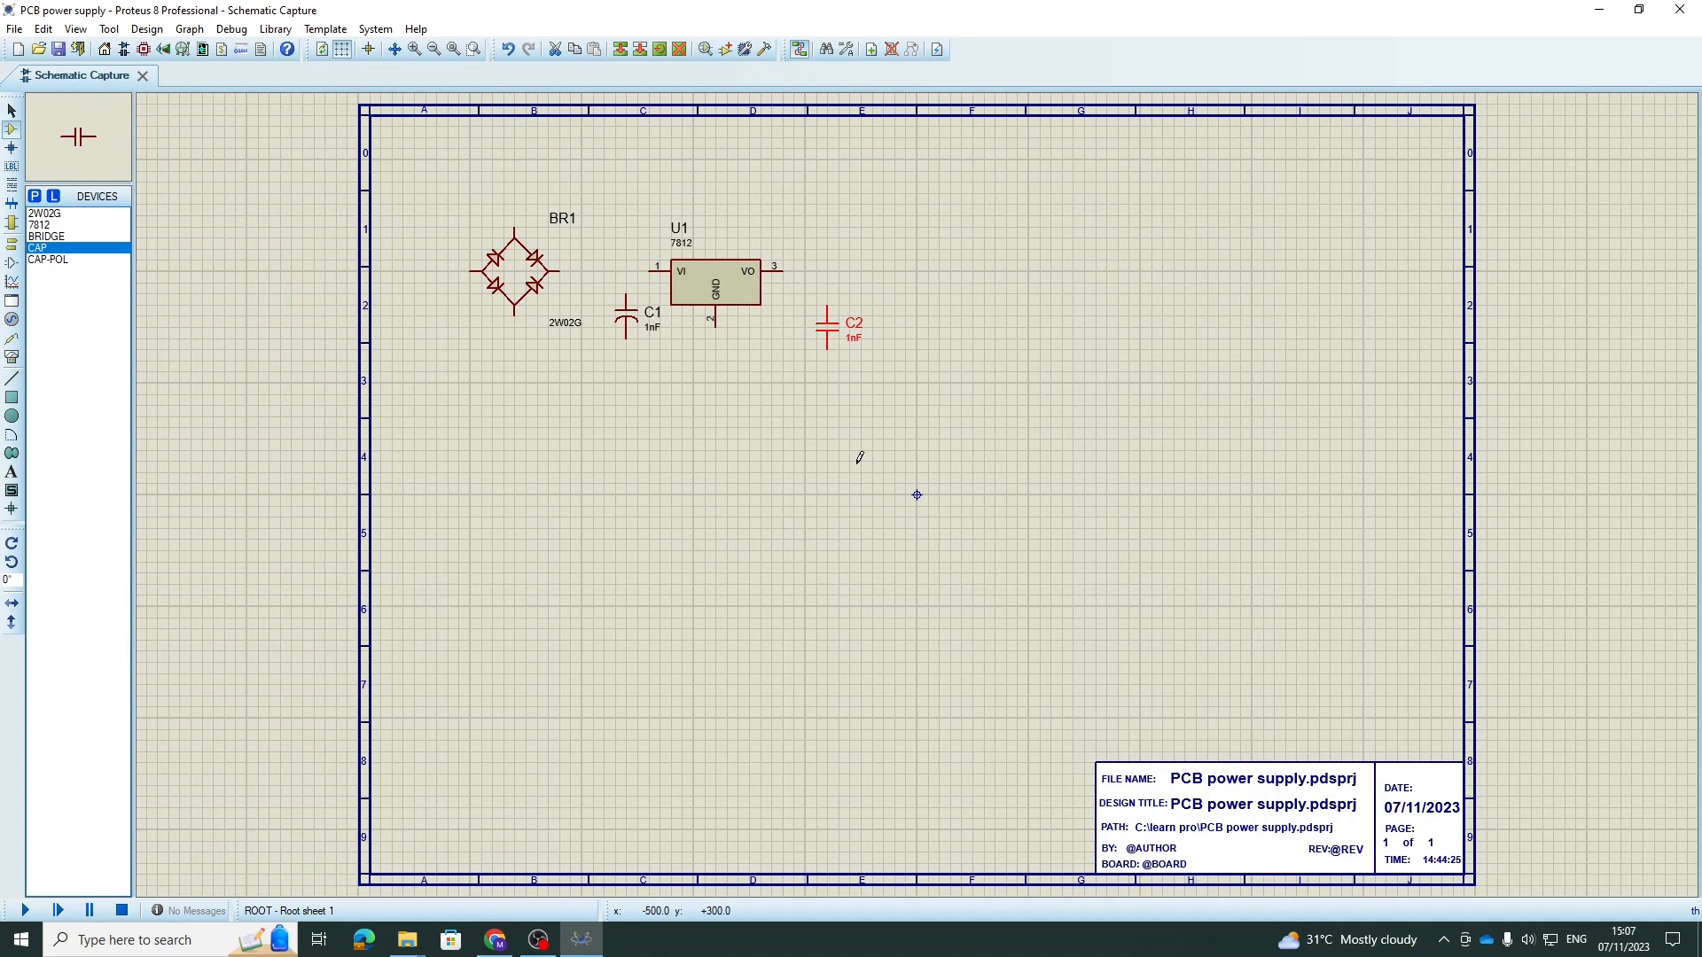
{"action": "left_click", "coordinate": [995, 165]}
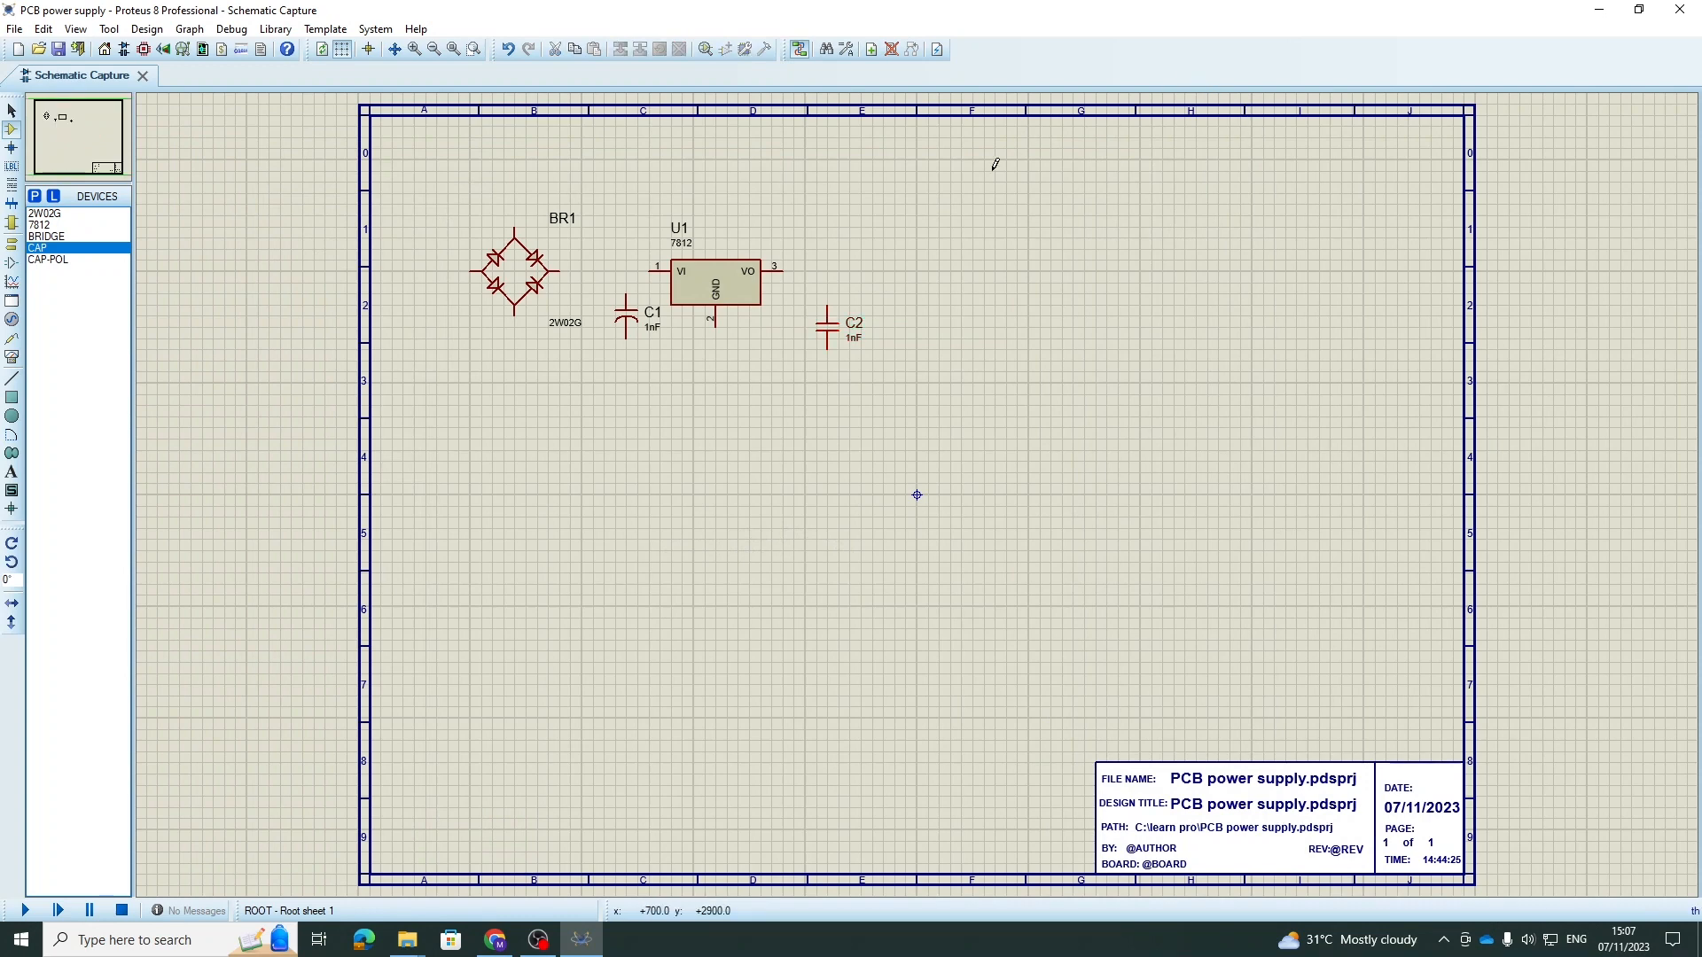
- Search the device library for "resis" and compare the footprint previews of a 10K 0.6W metal film and a 2R2 10W wirewound resistor
{"action": "left_click", "coordinate": [35, 197]}
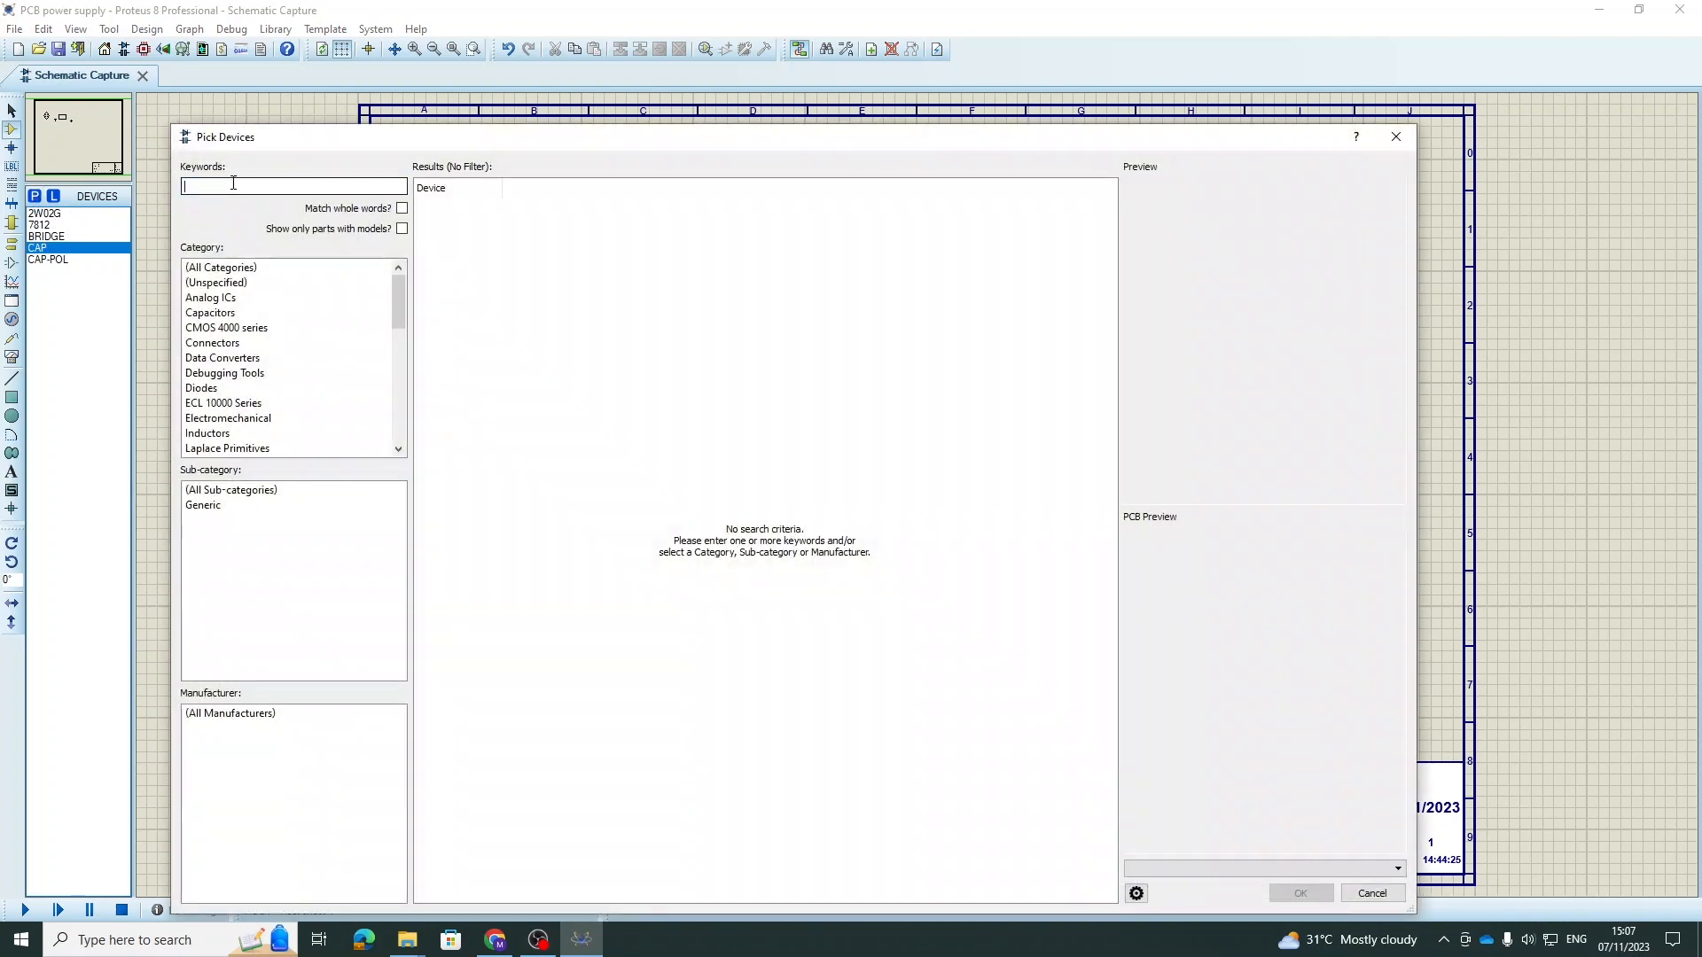
{"action": "type", "text": "resis"}
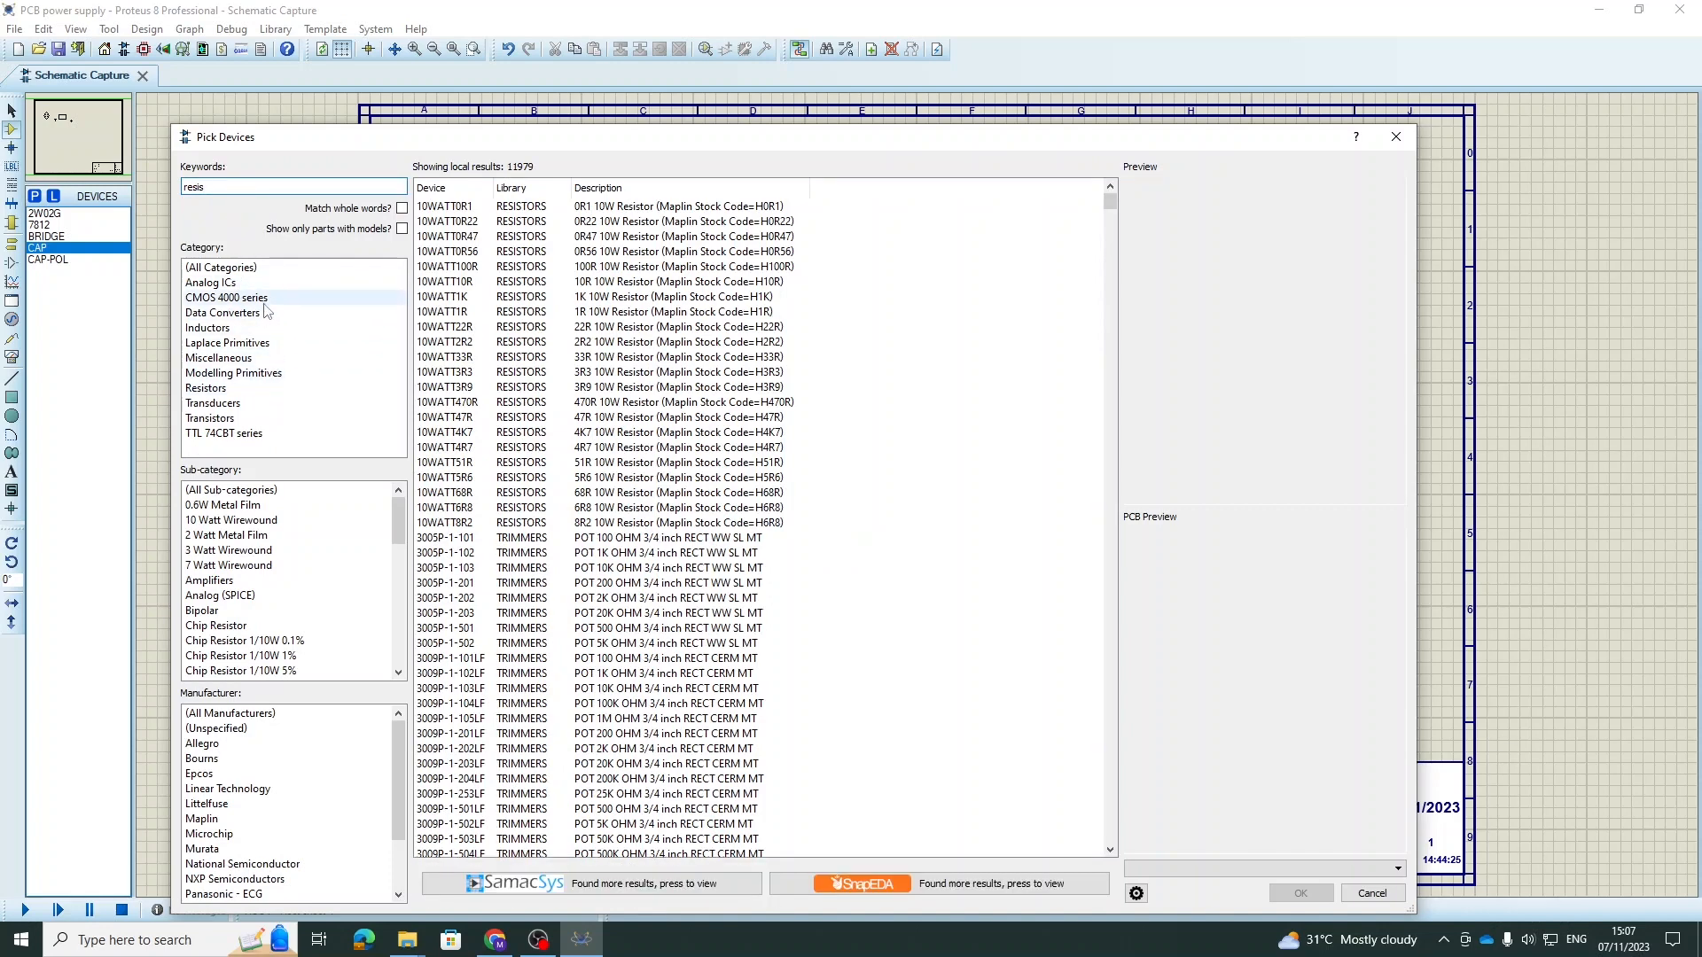
{"action": "left_click", "coordinate": [250, 512]}
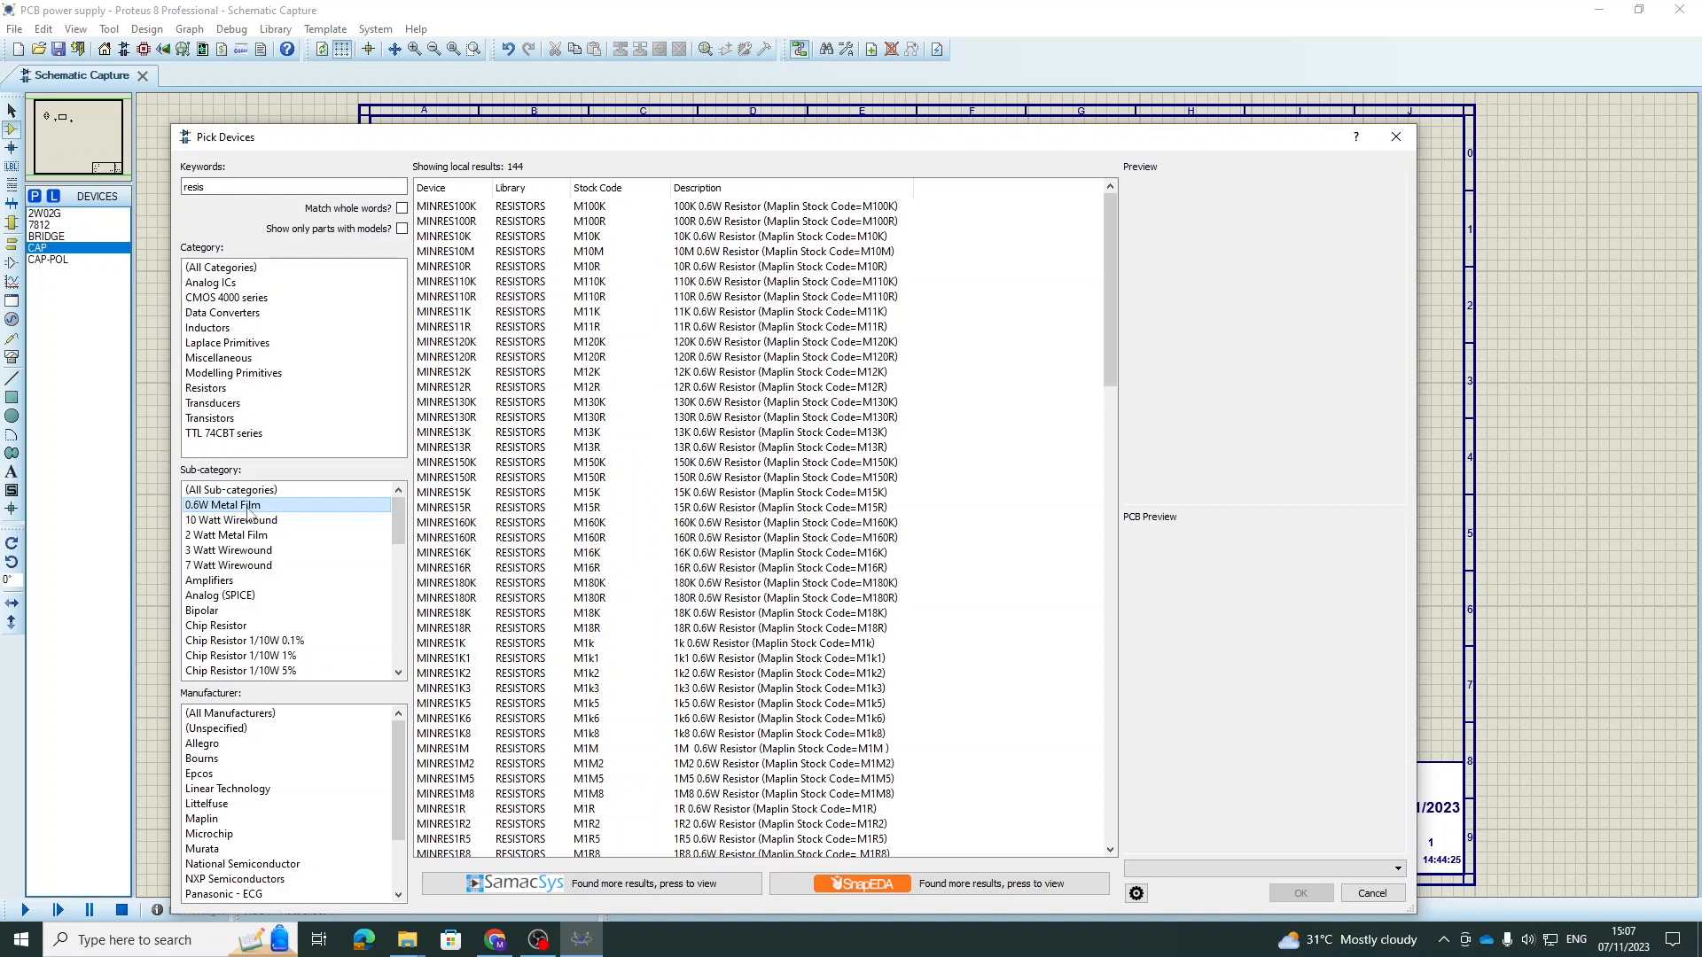
{"action": "left_click", "coordinate": [669, 237]}
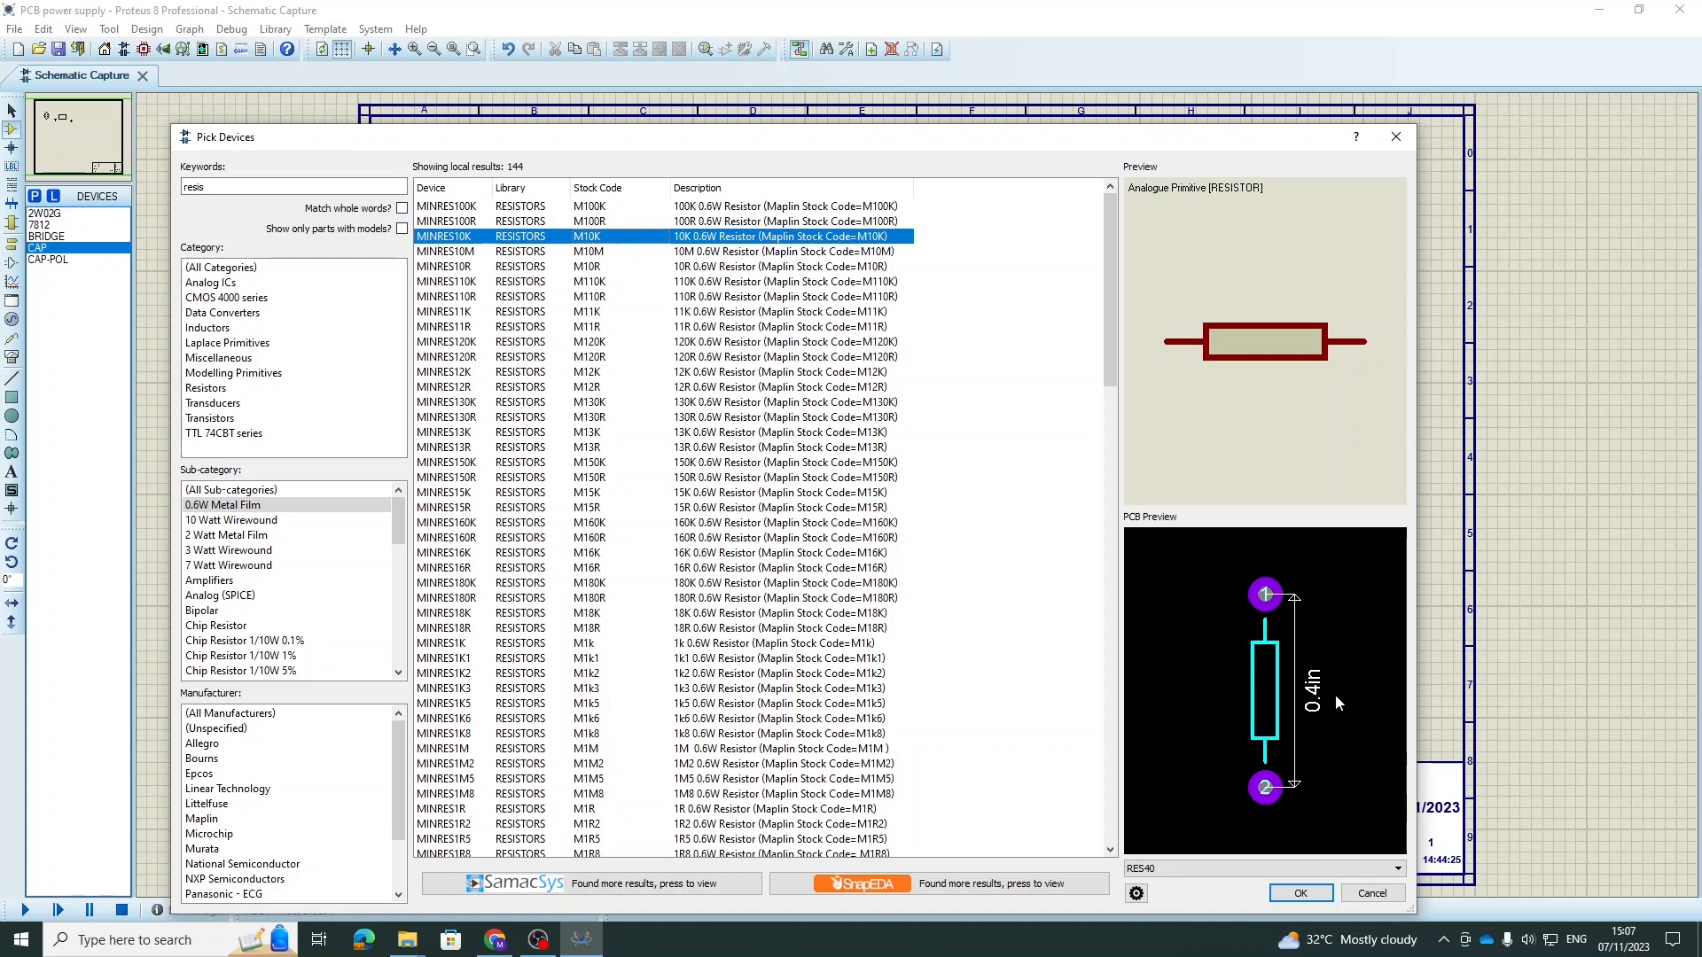
{"action": "left_click", "coordinate": [243, 527]}
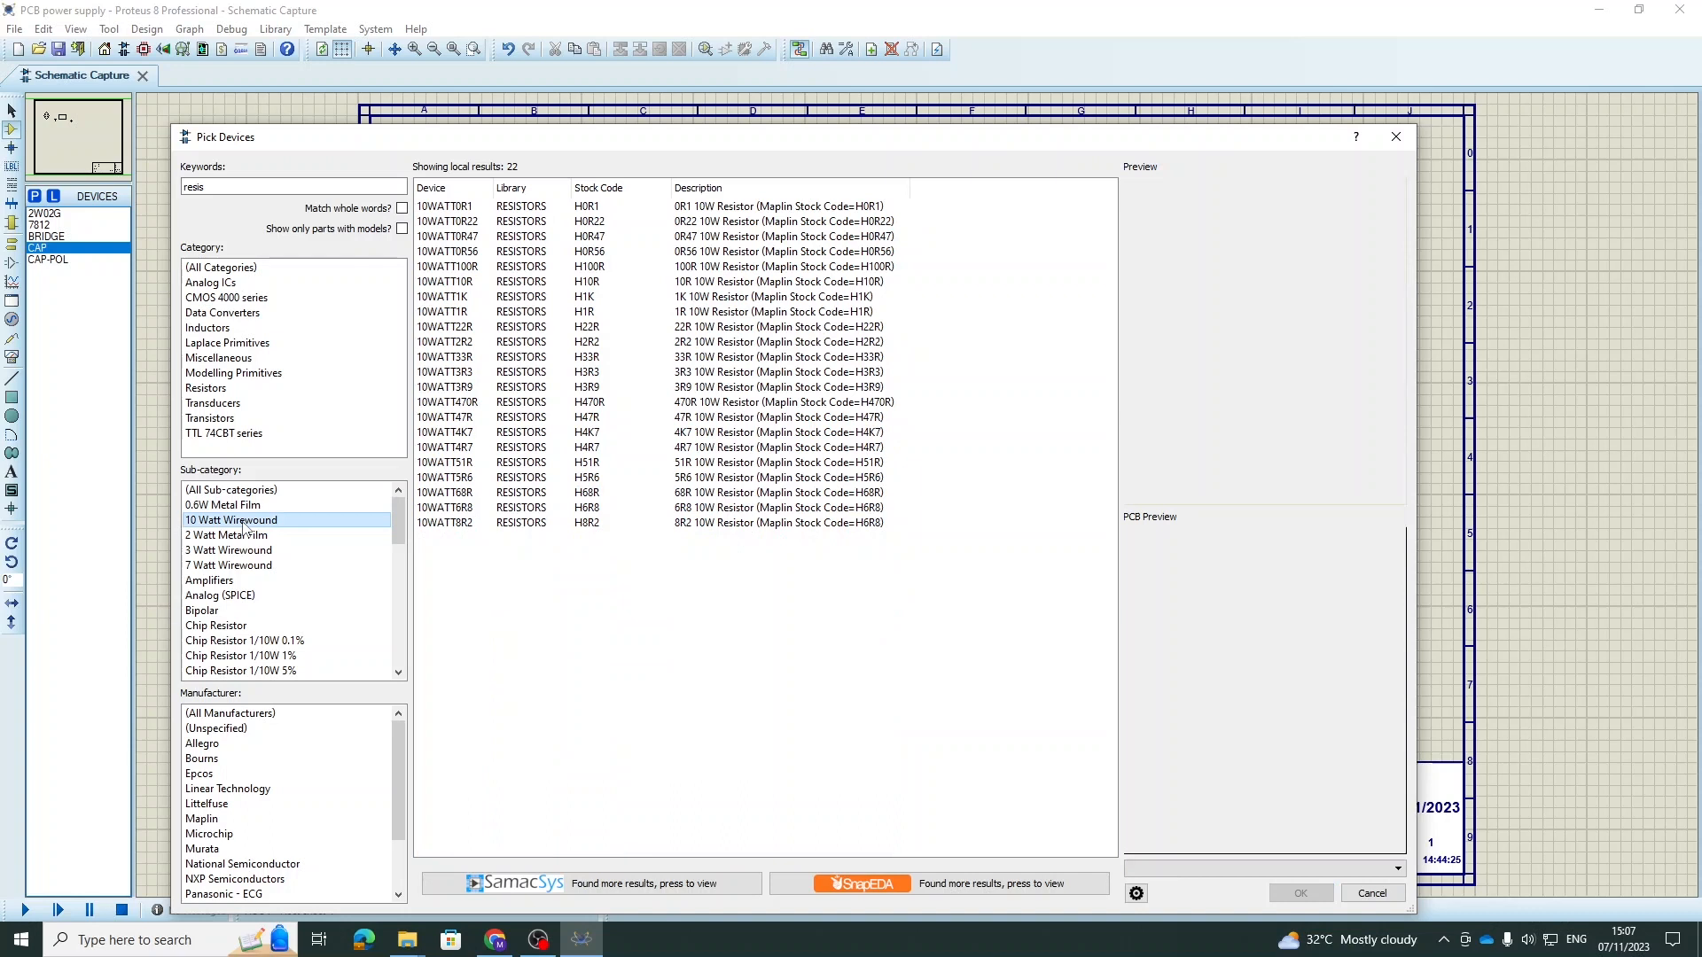
{"action": "left_click", "coordinate": [843, 344]}
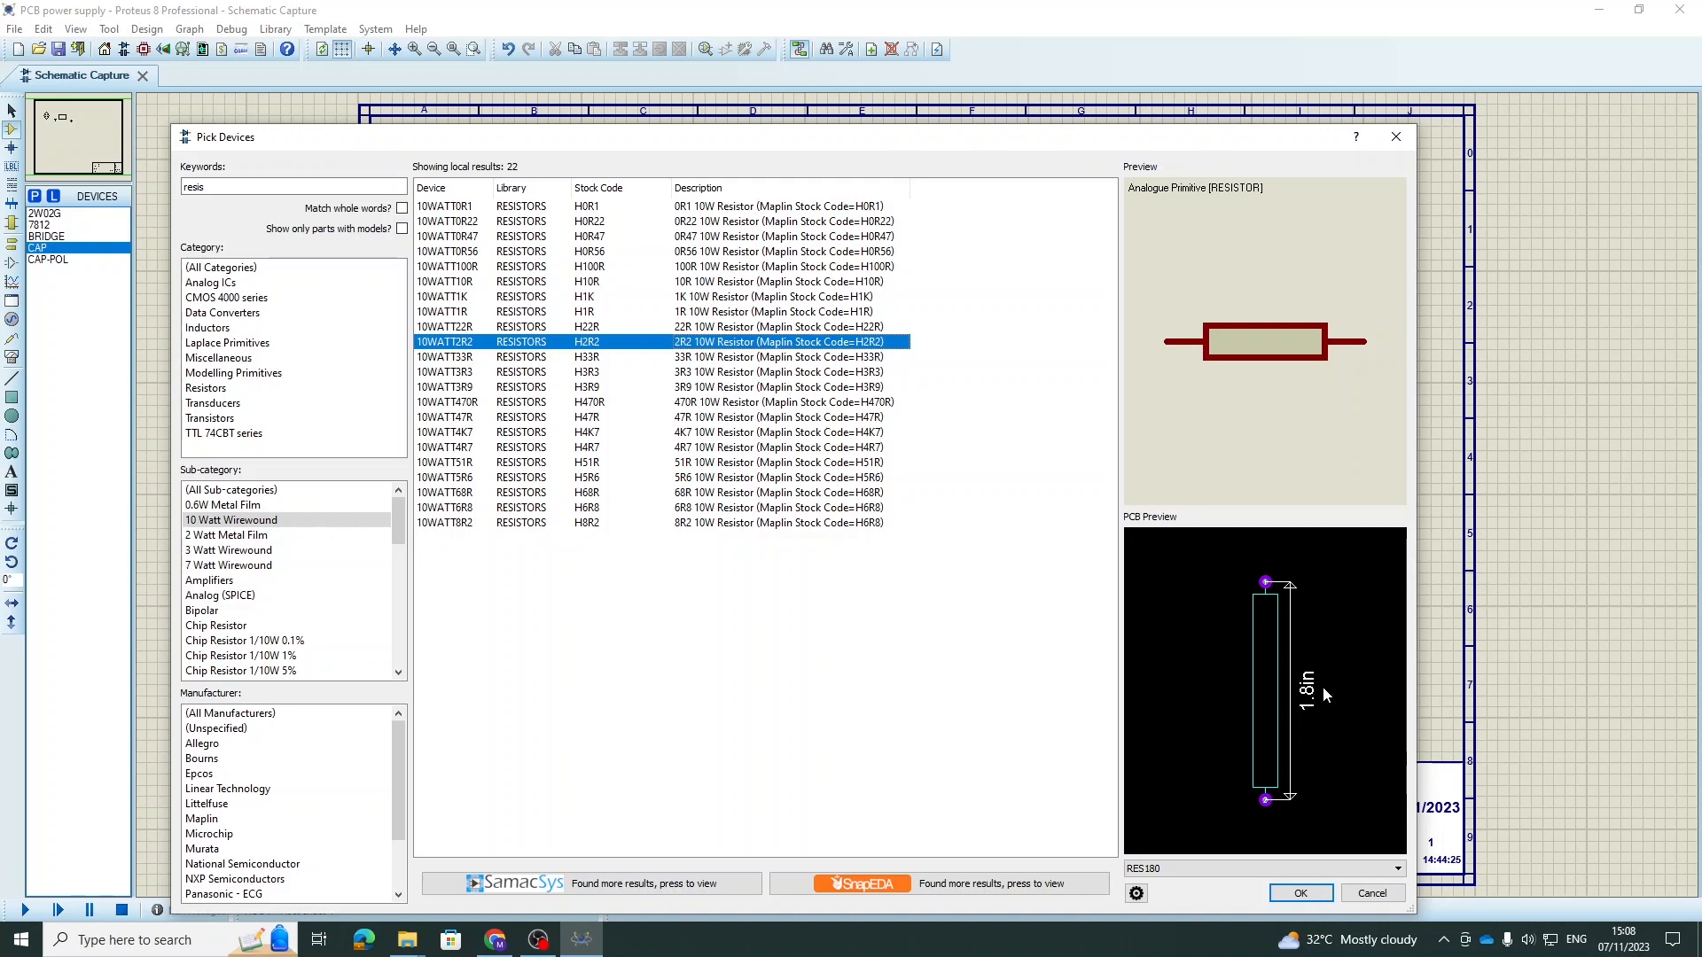
- Add the 2k 0.6W metal film resistor MINRES2K and place it to the upper right of capacitor C2
{"action": "left_click", "coordinate": [235, 507]}
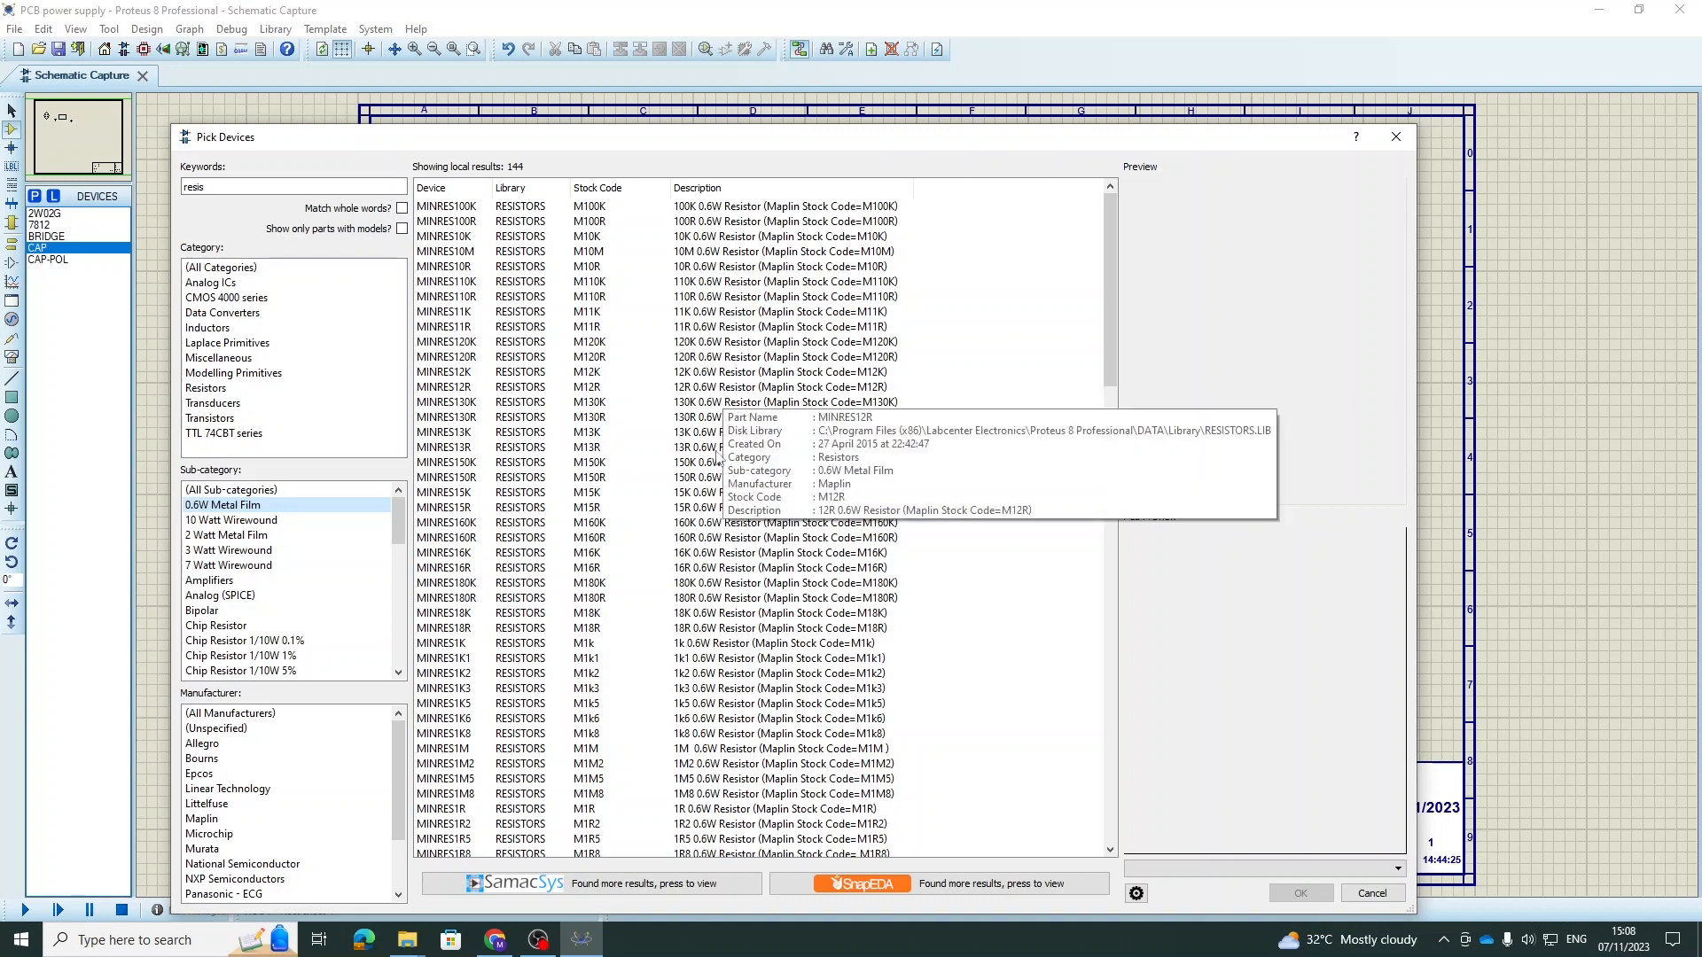
{"action": "scroll", "coordinate": [705, 552], "scroll_direction": "down", "scroll_amount": 4}
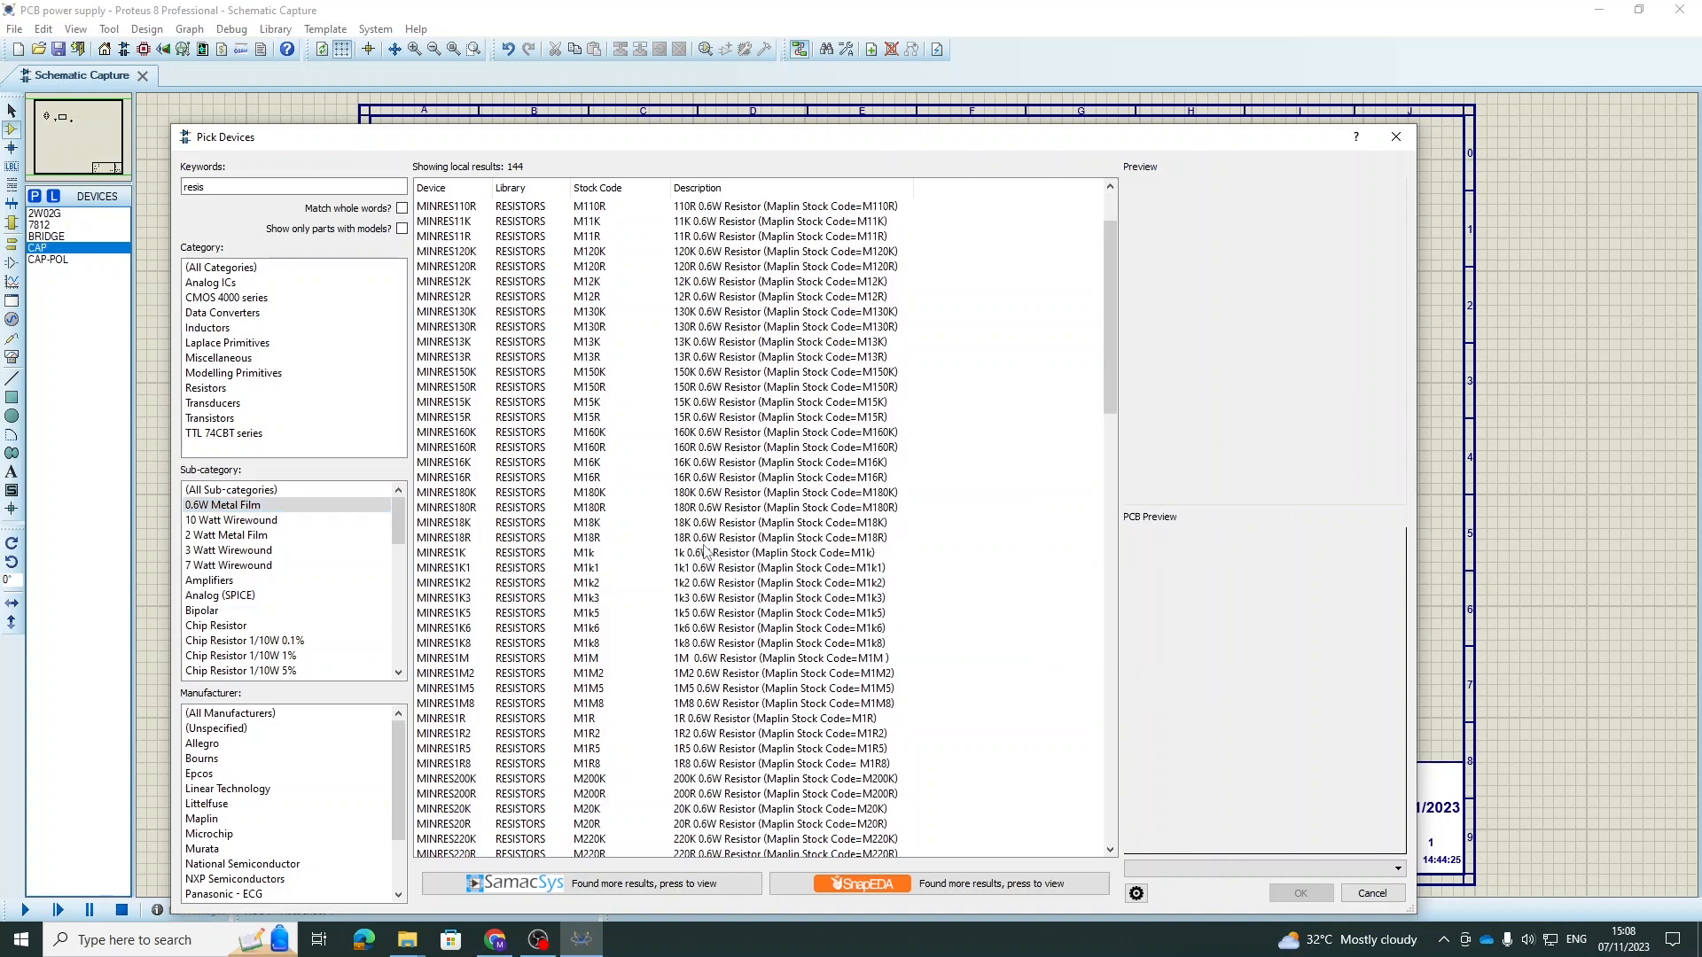
{"action": "scroll", "coordinate": [704, 551], "scroll_direction": "down", "scroll_amount": 3}
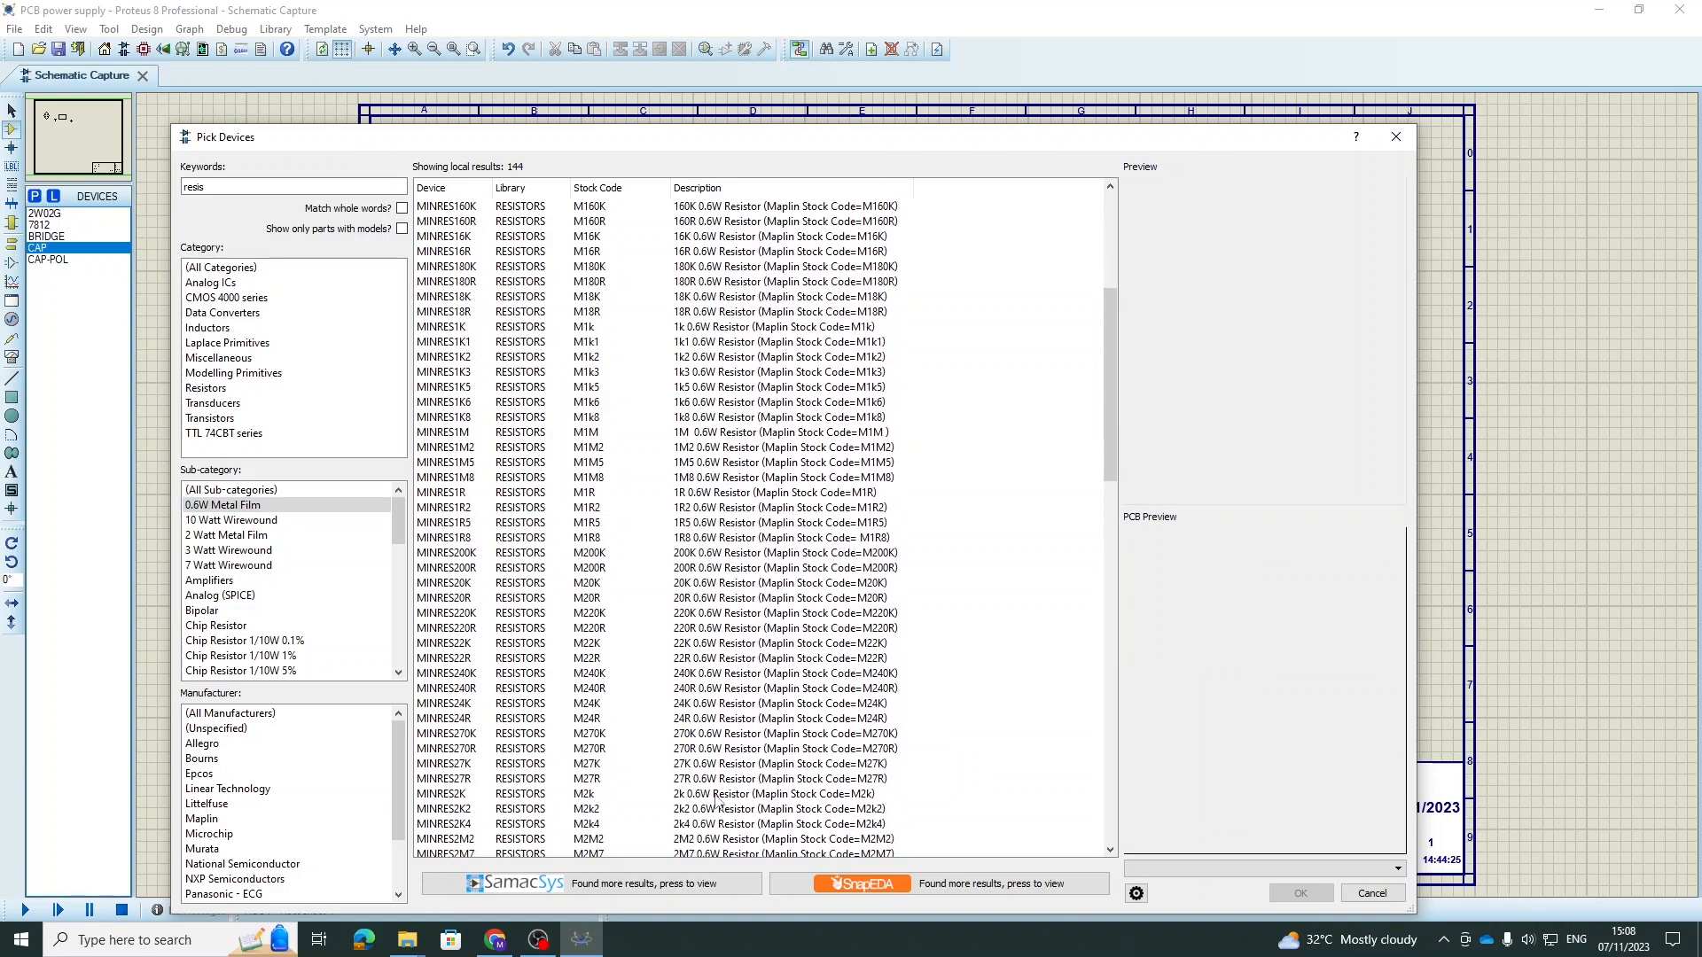
{"action": "left_click", "coordinate": [716, 794]}
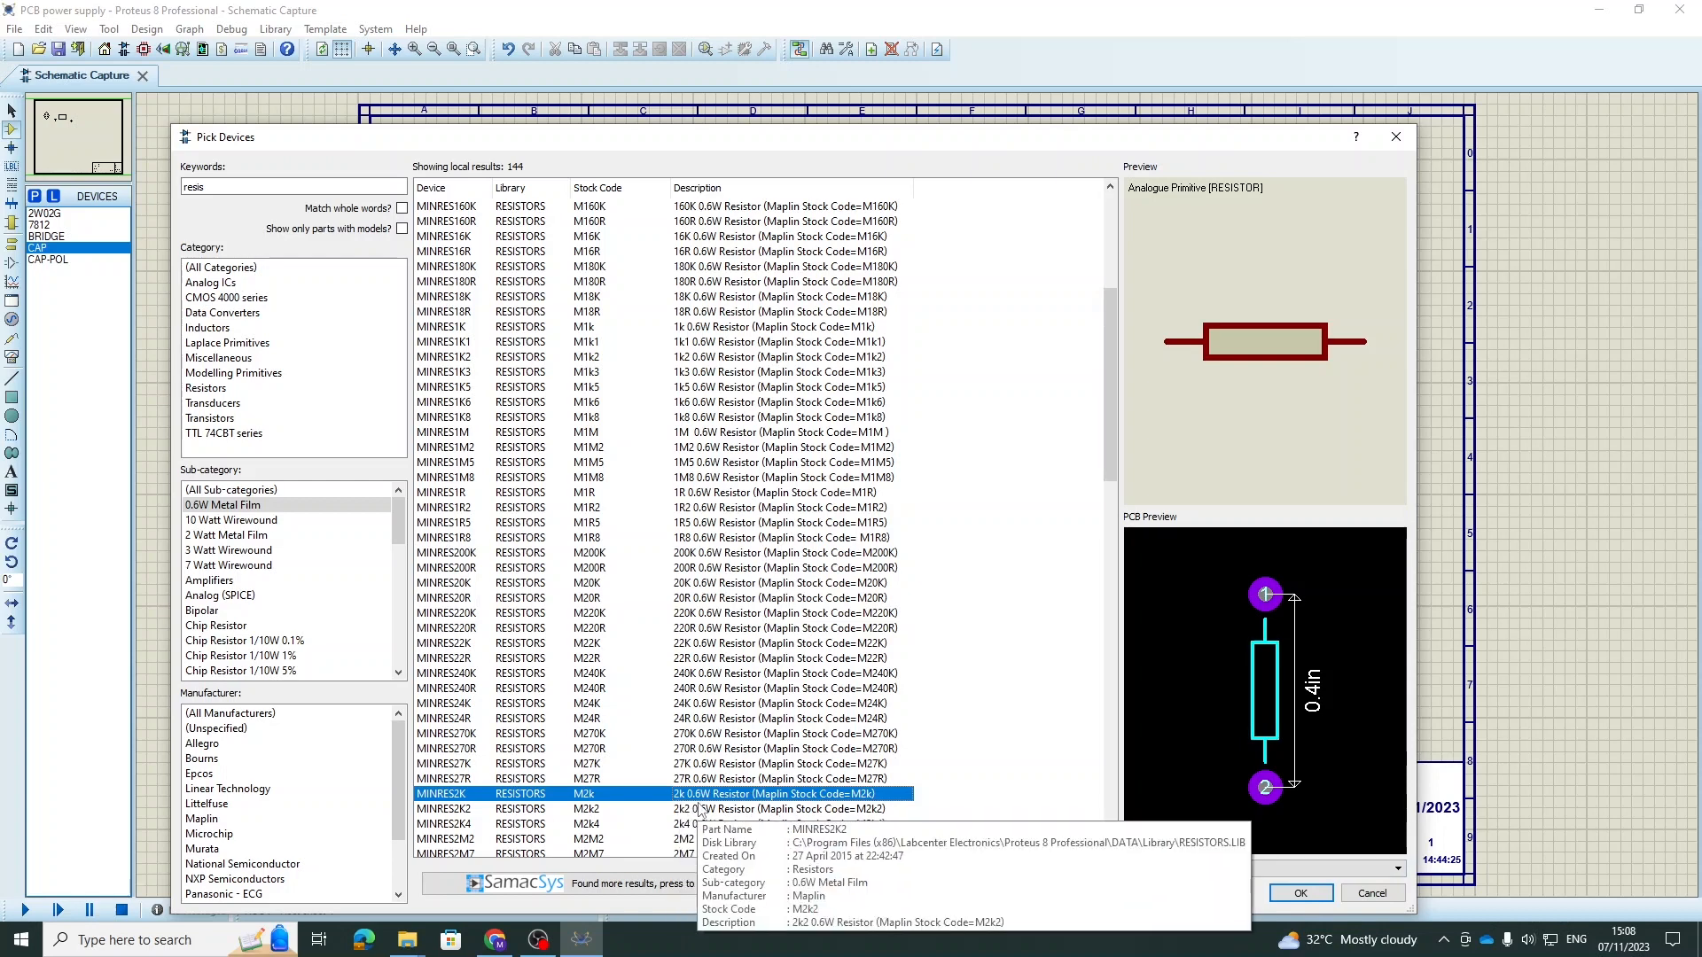
{"action": "left_click", "coordinate": [1300, 894]}
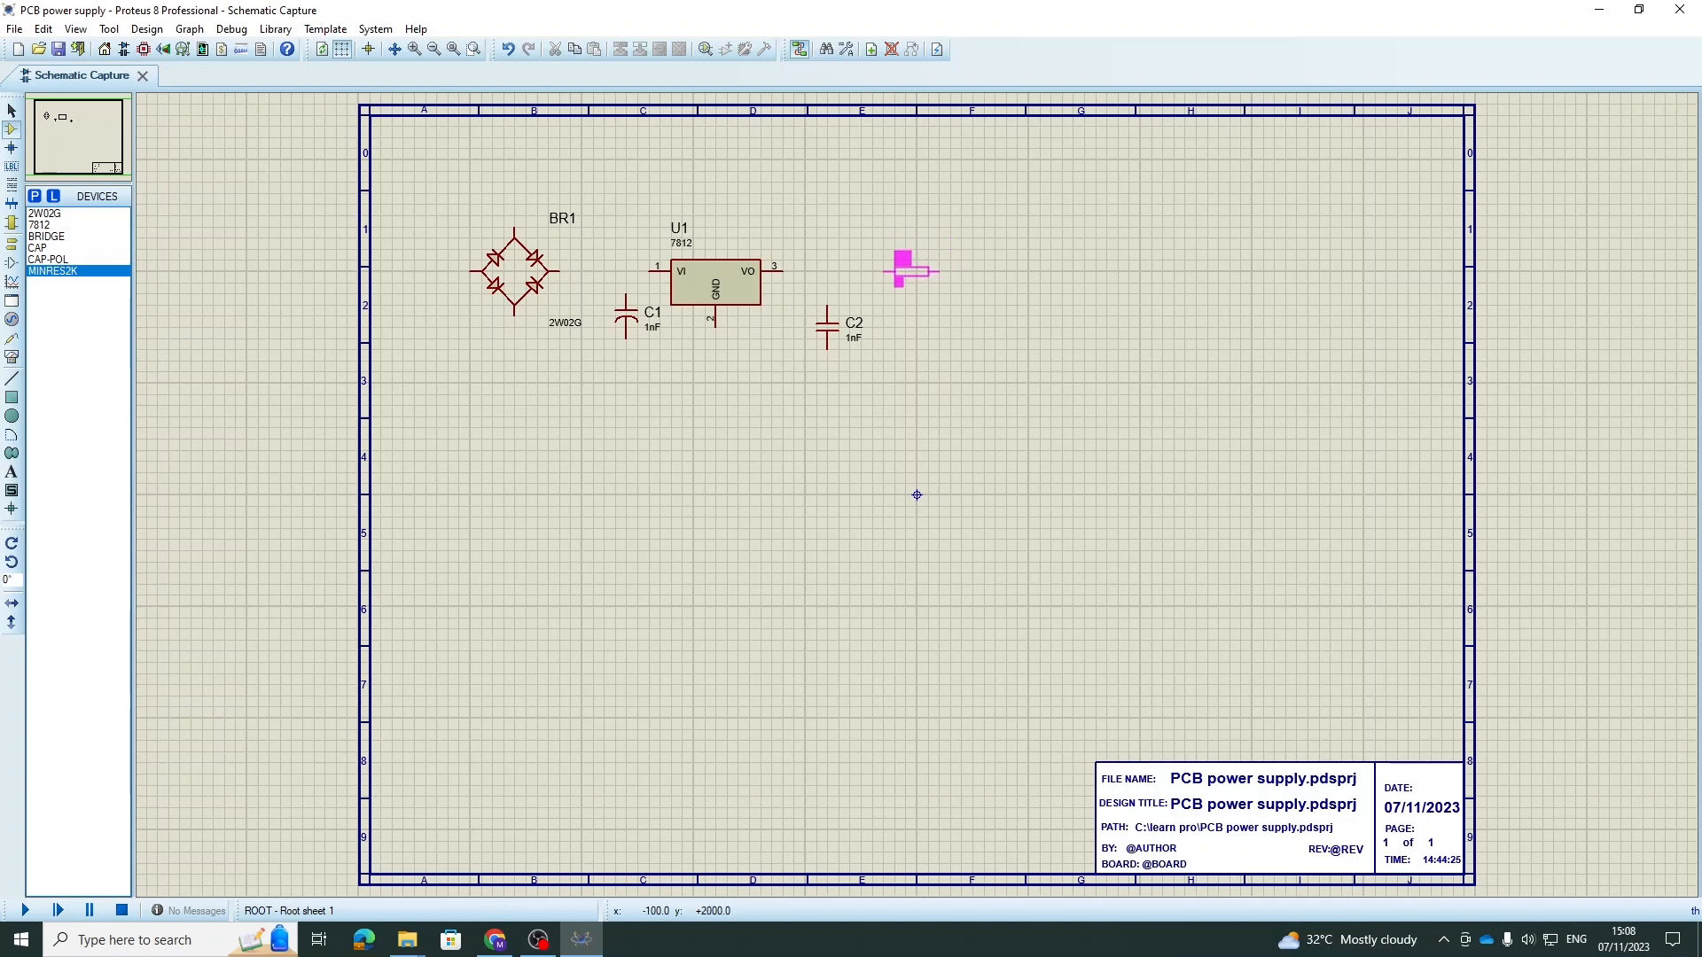
{"action": "left_click", "coordinate": [910, 270]}
- Rotate the resistor clockwise to stand vertically and move it close beside capacitor C2, on its right
{"action": "right_click", "coordinate": [927, 264]}
{"action": "left_click", "coordinate": [1008, 337]}
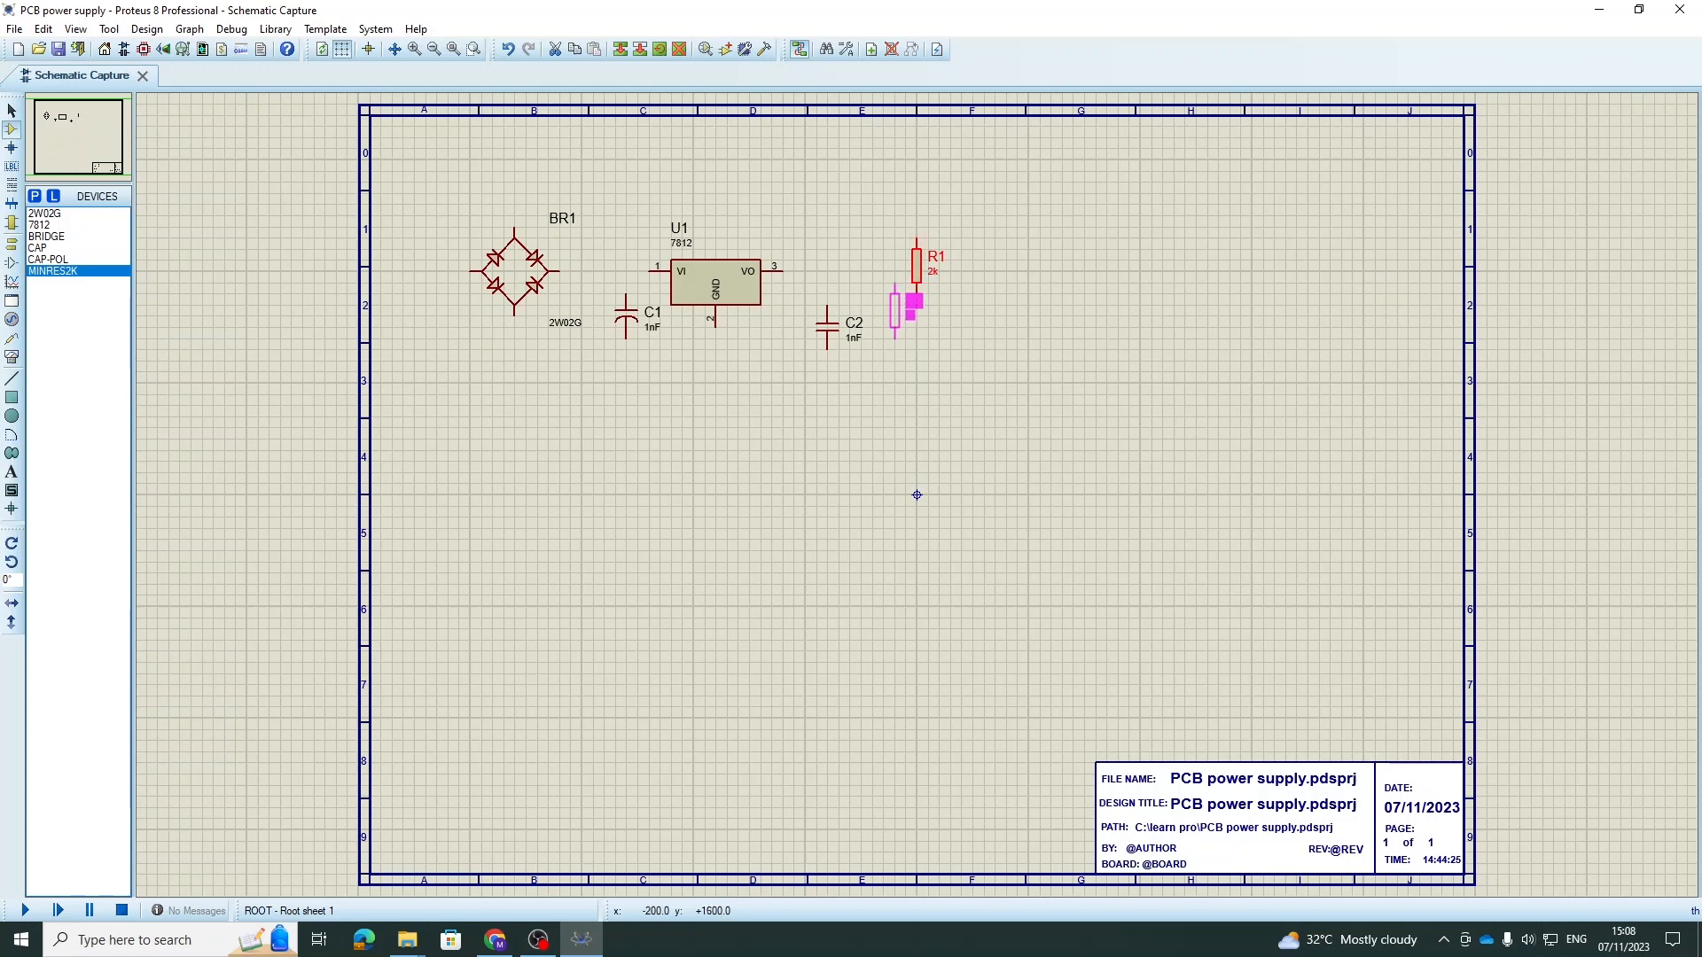
{"action": "left_click", "coordinate": [913, 302]}
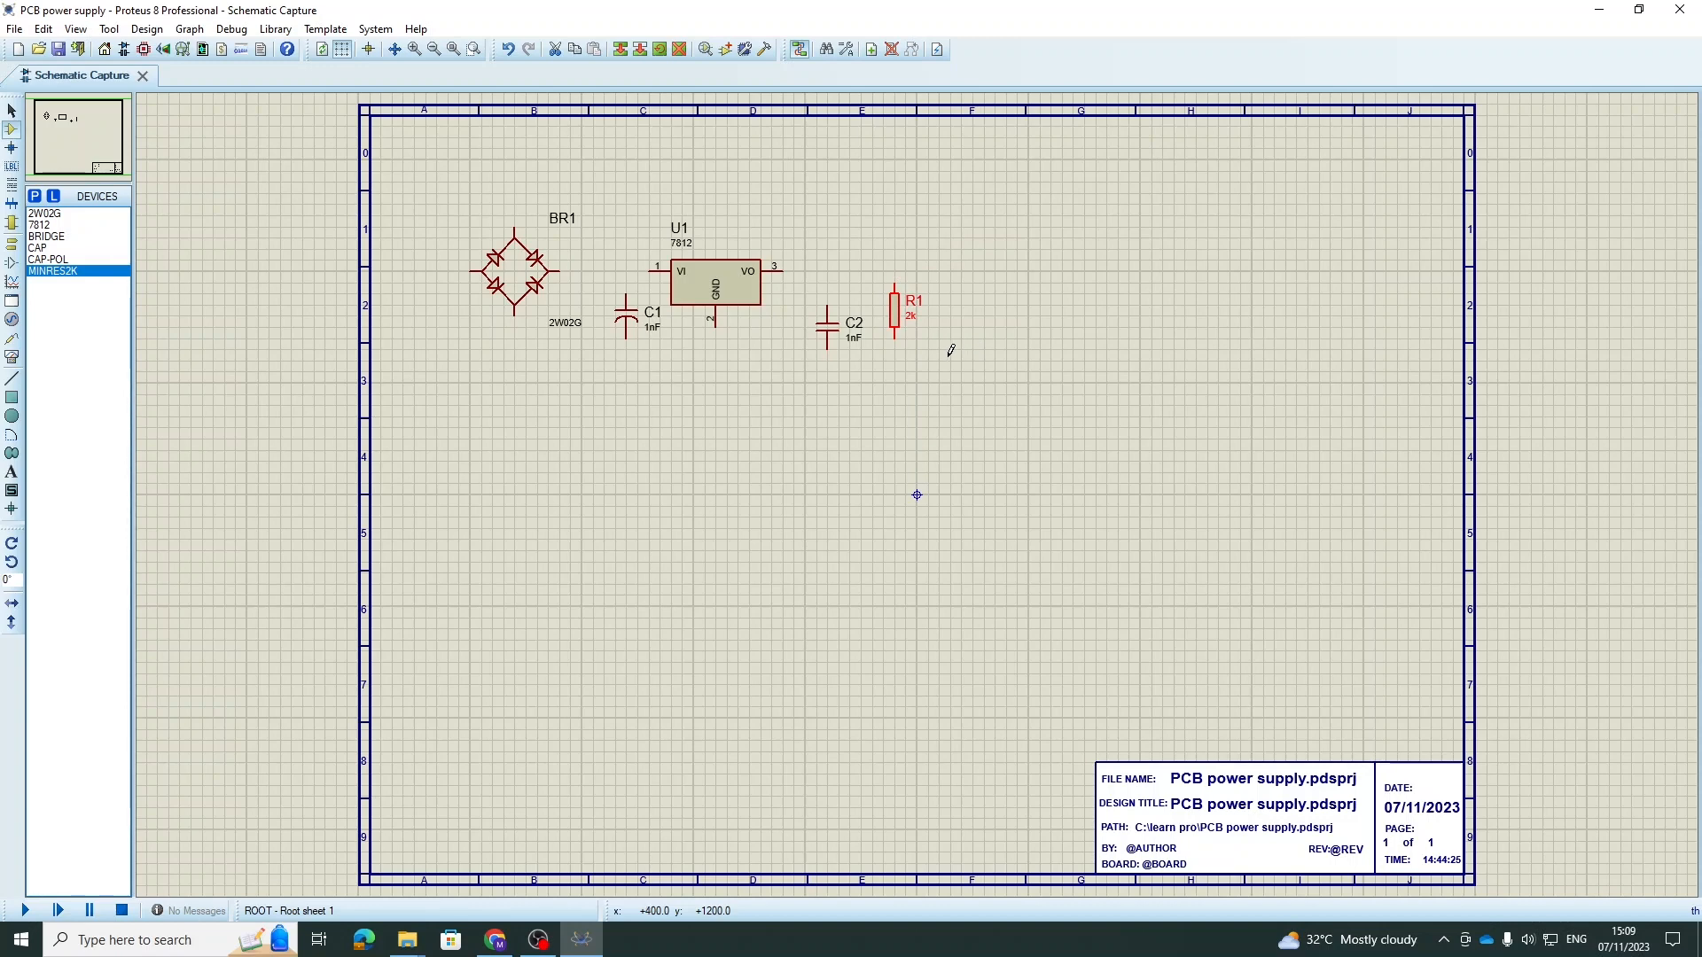
- Place a second polarized capacitor CAP-POL to the right of resistor R1
{"action": "left_click", "coordinate": [625, 328]}
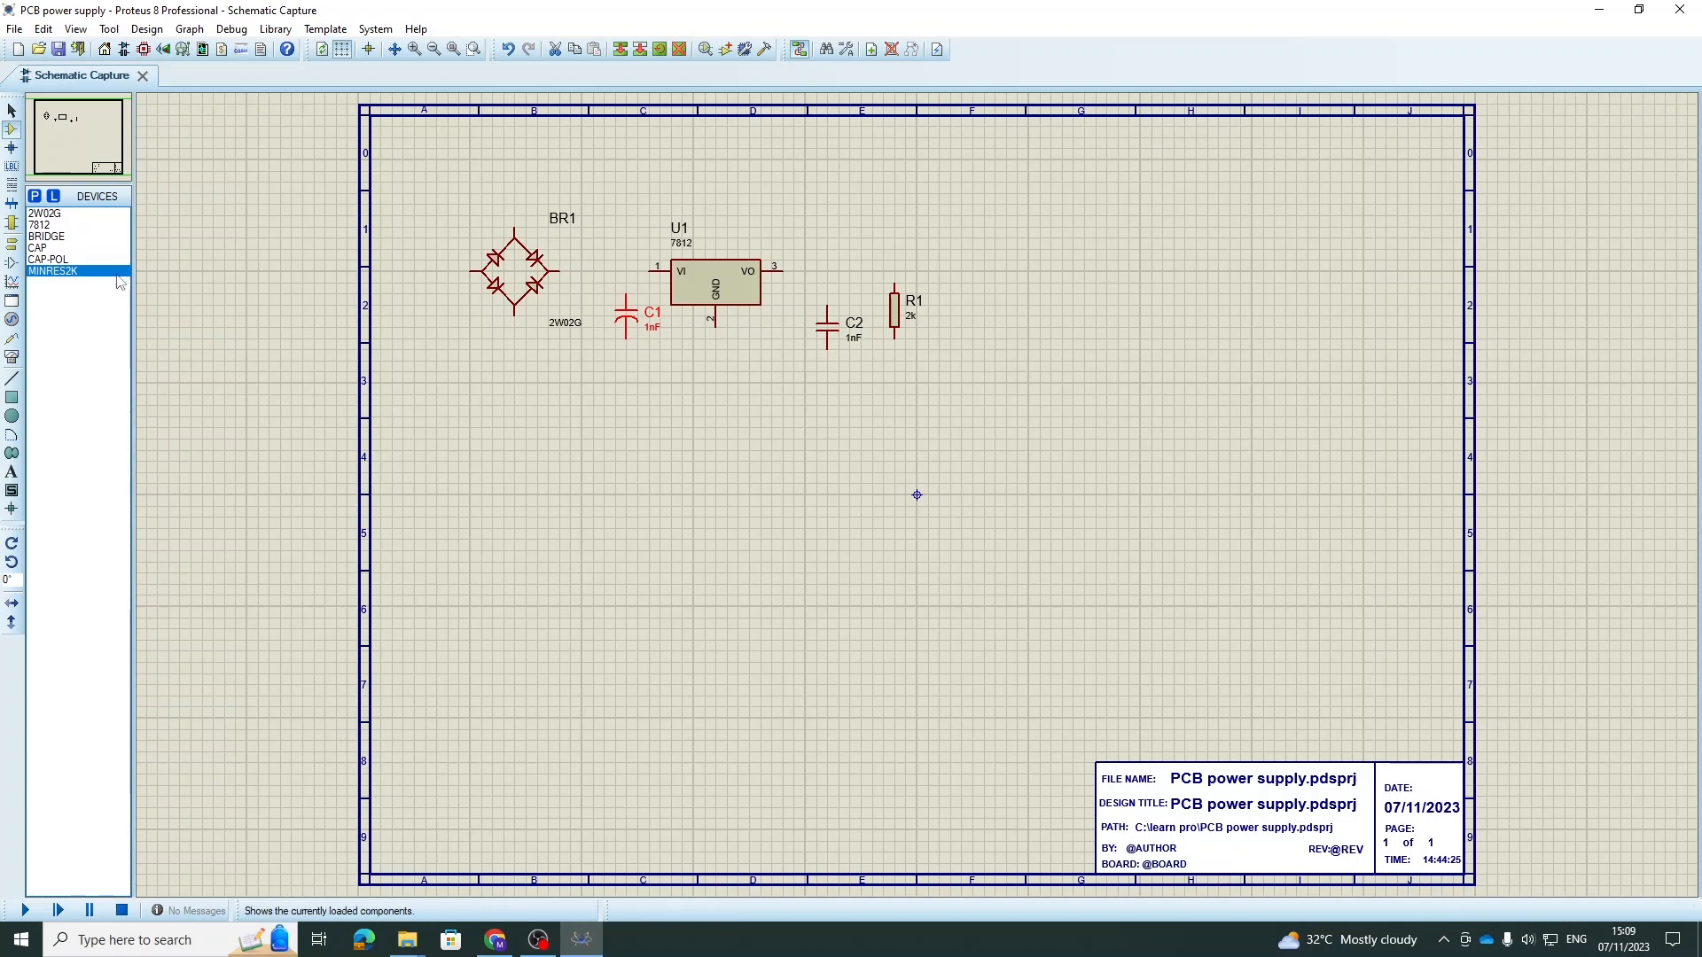
{"action": "left_click", "coordinate": [53, 259]}
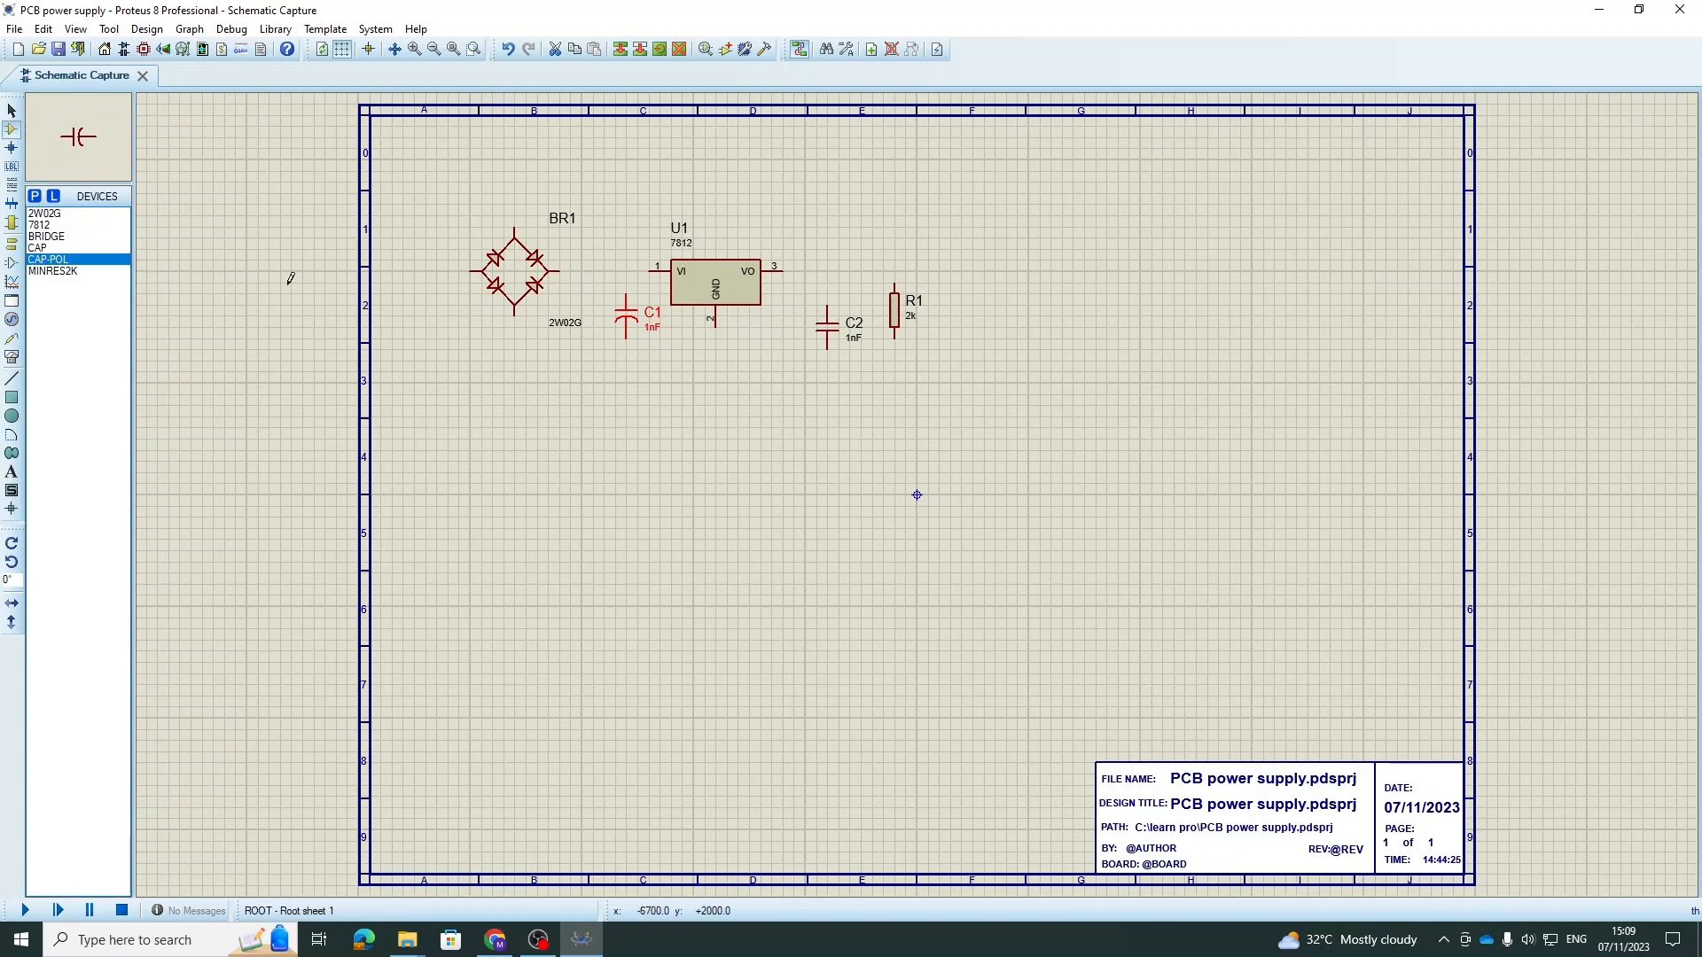
{"action": "left_click", "coordinate": [1005, 322]}
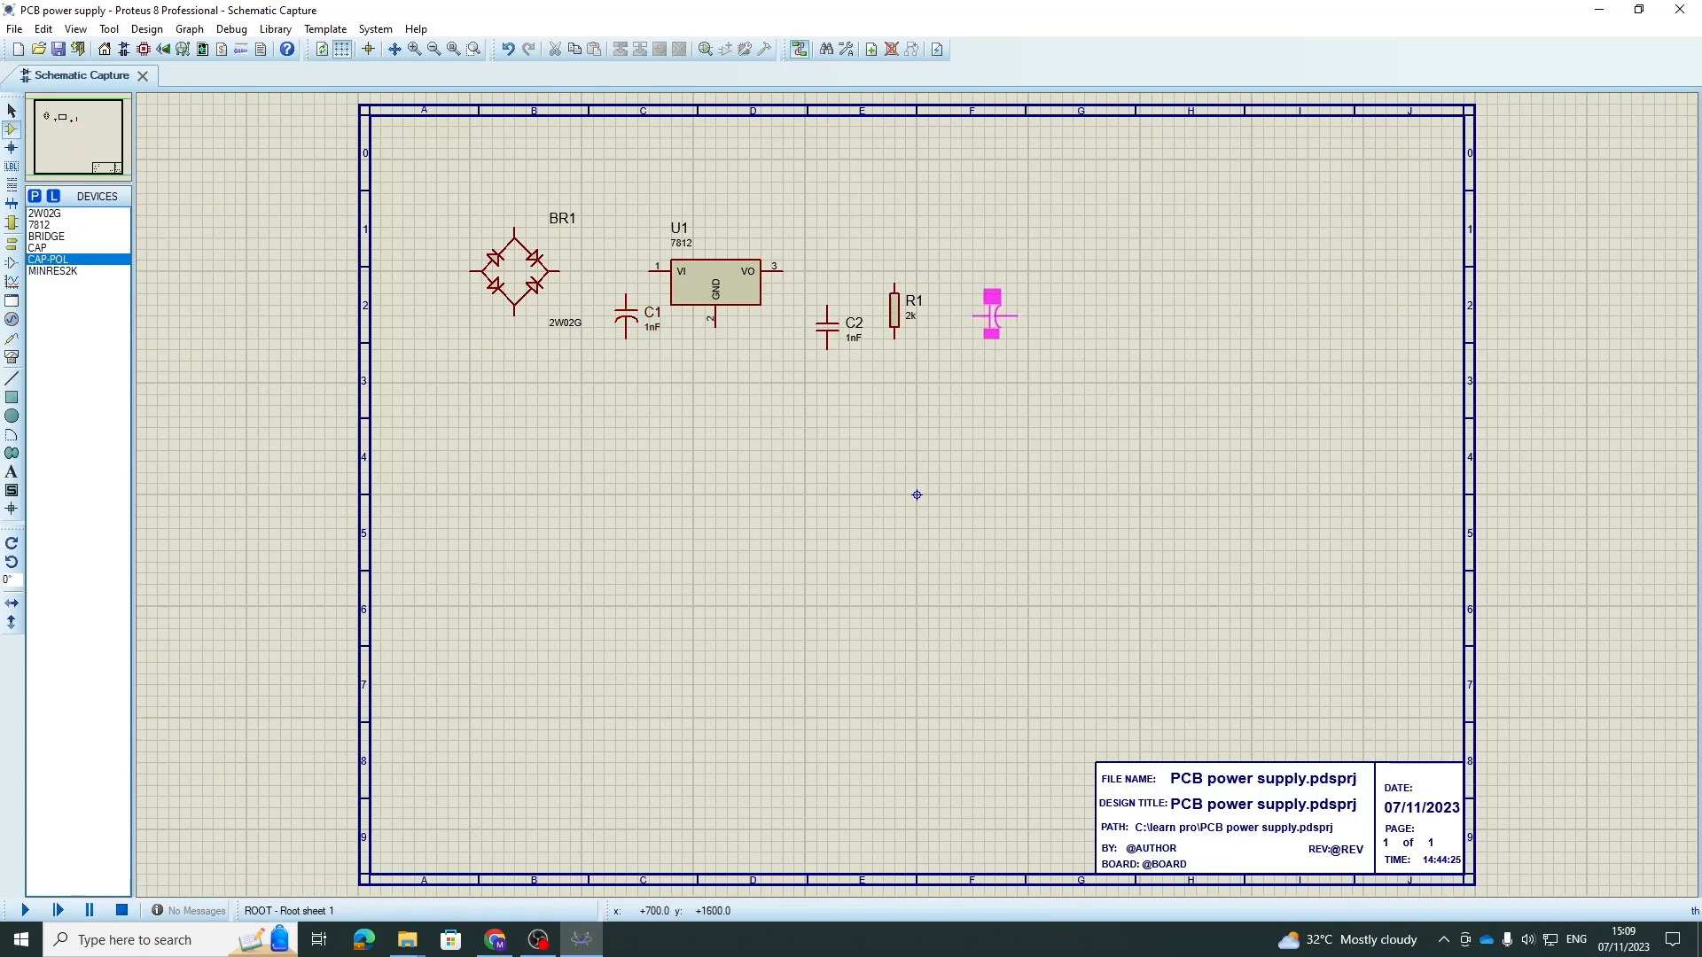
{"action": "left_click", "coordinate": [993, 303]}
- Rotate the new polarized capacitor clockwise and move it closer to resistor R1, slightly lower on the sheet
{"action": "right_click", "coordinate": [1009, 299]}
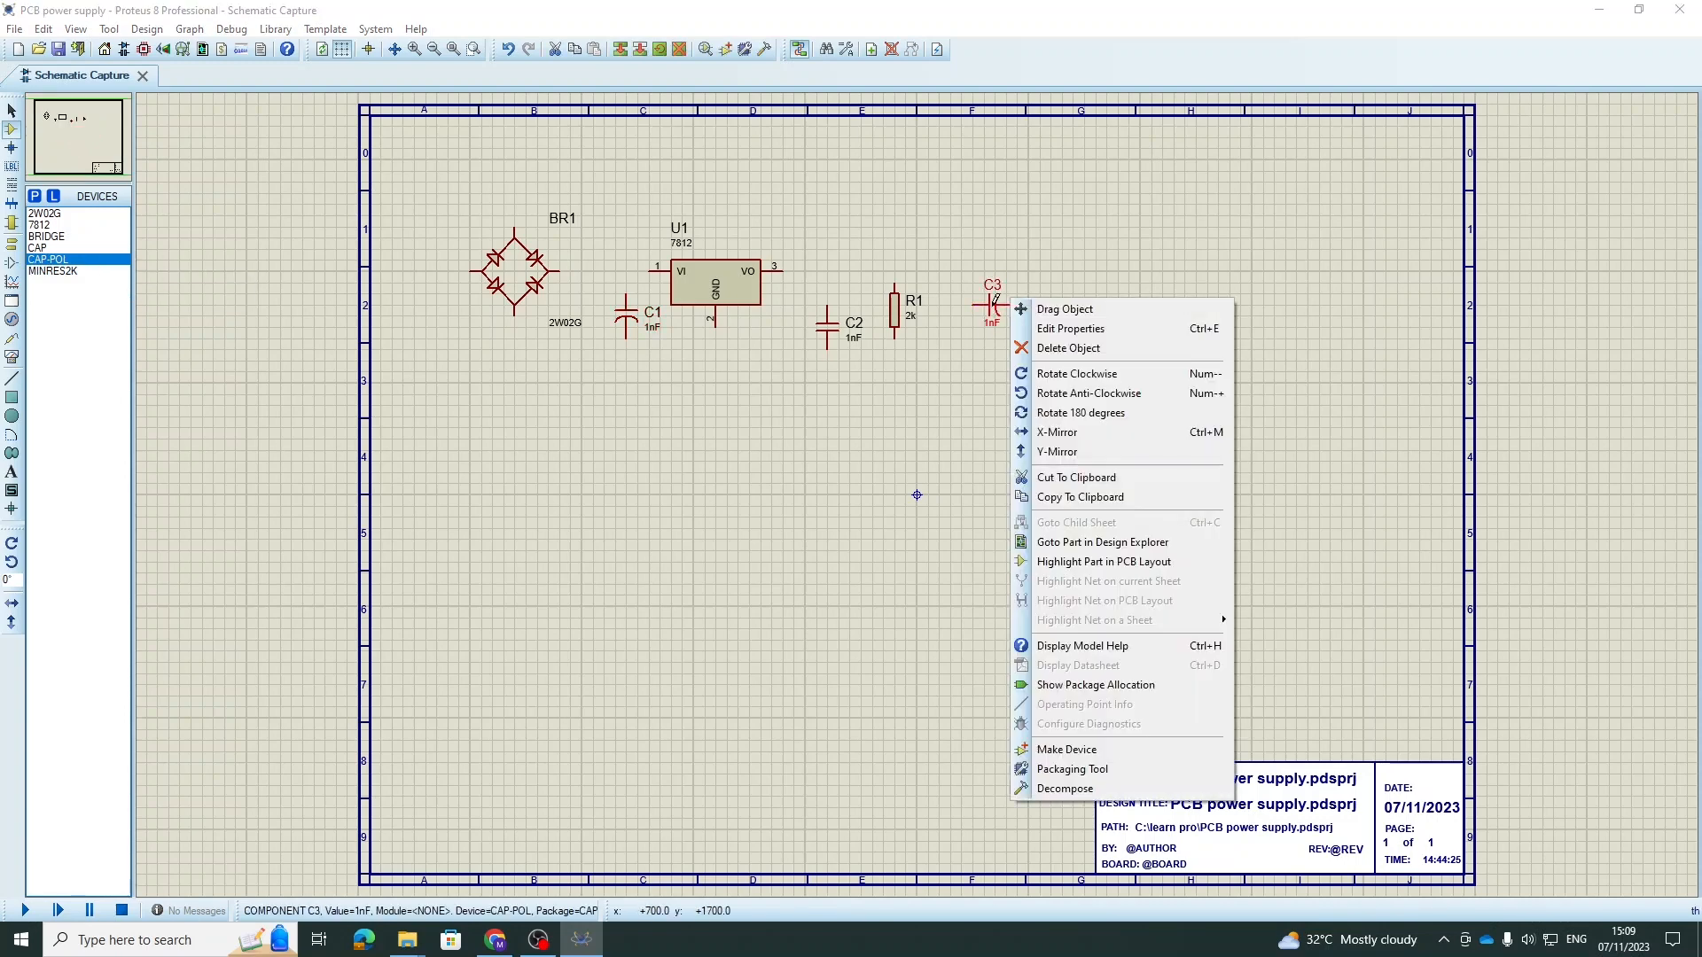
{"action": "left_click", "coordinate": [1055, 374]}
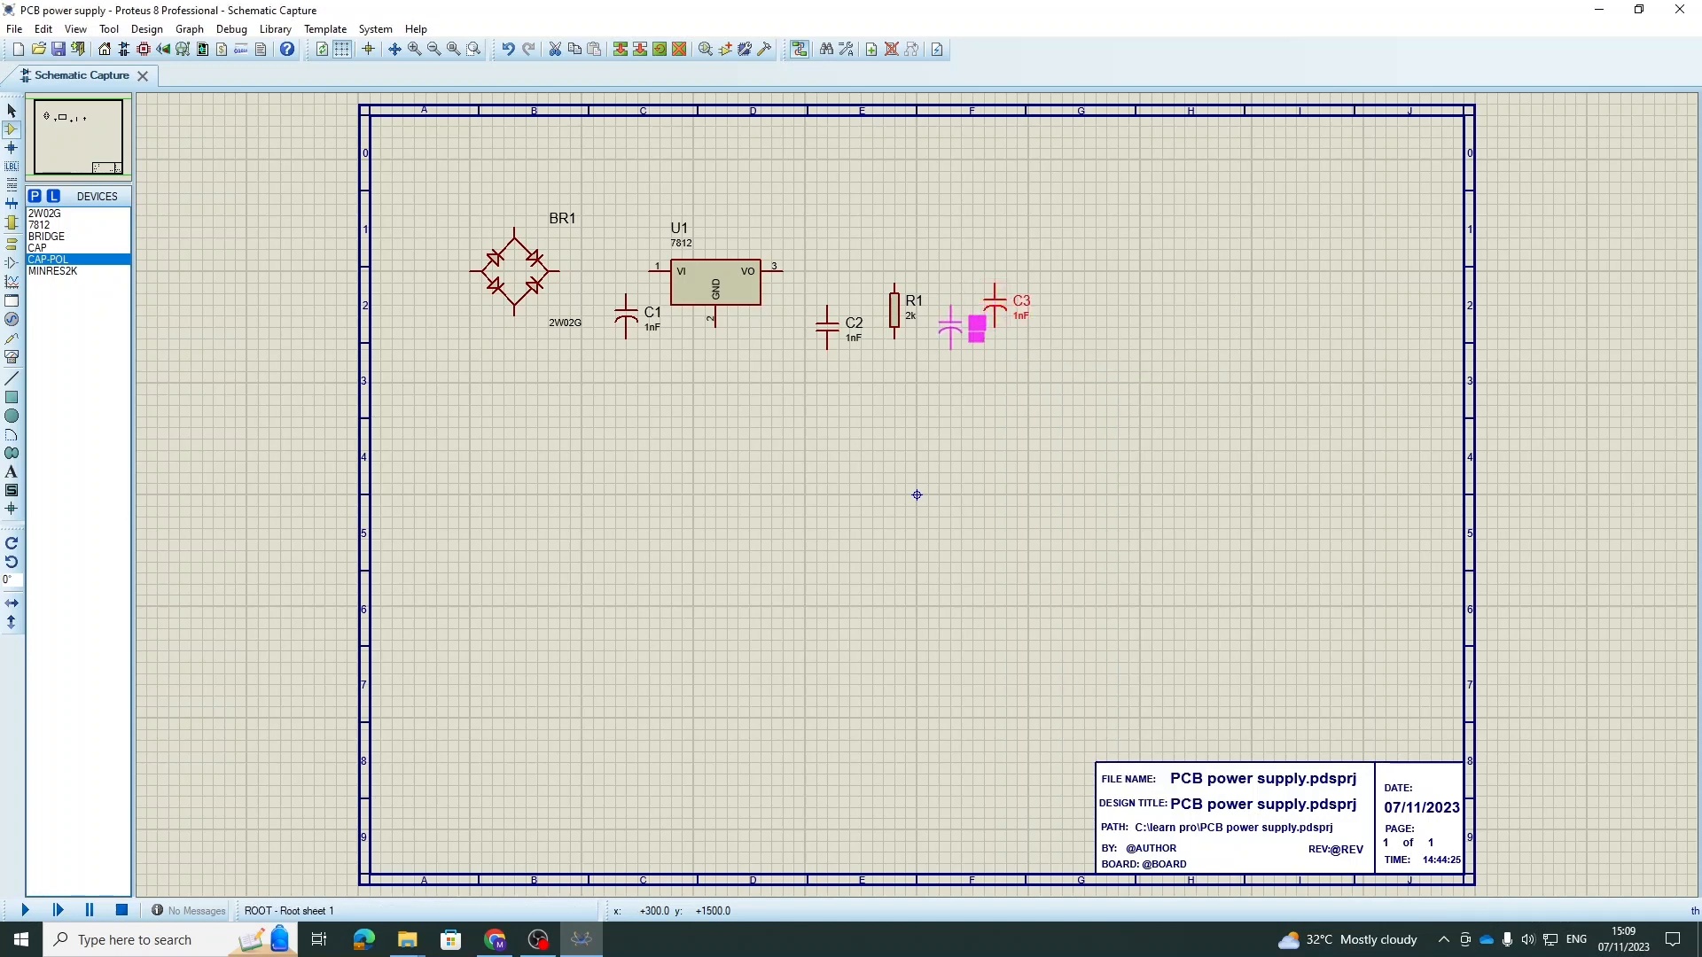
{"action": "left_click", "coordinate": [975, 328]}
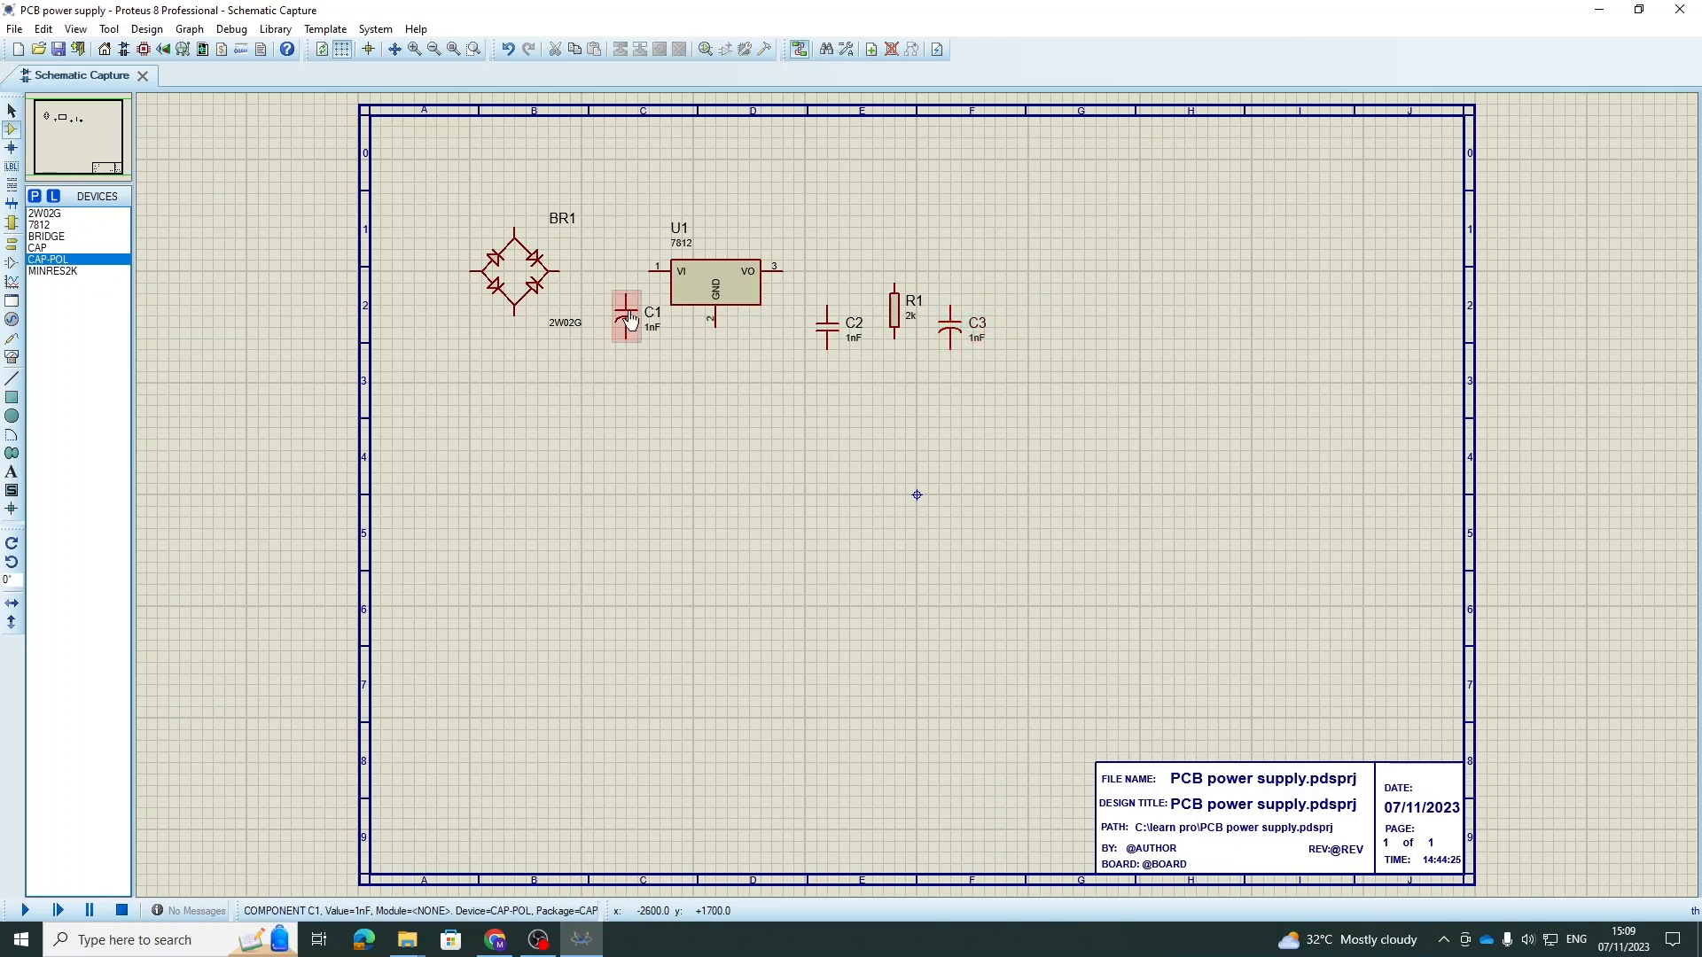
- Set the value of polarized capacitor C1 to 1000uF
{"action": "scroll", "coordinate": [922, 487], "scroll_direction": "up", "scroll_amount": 2}
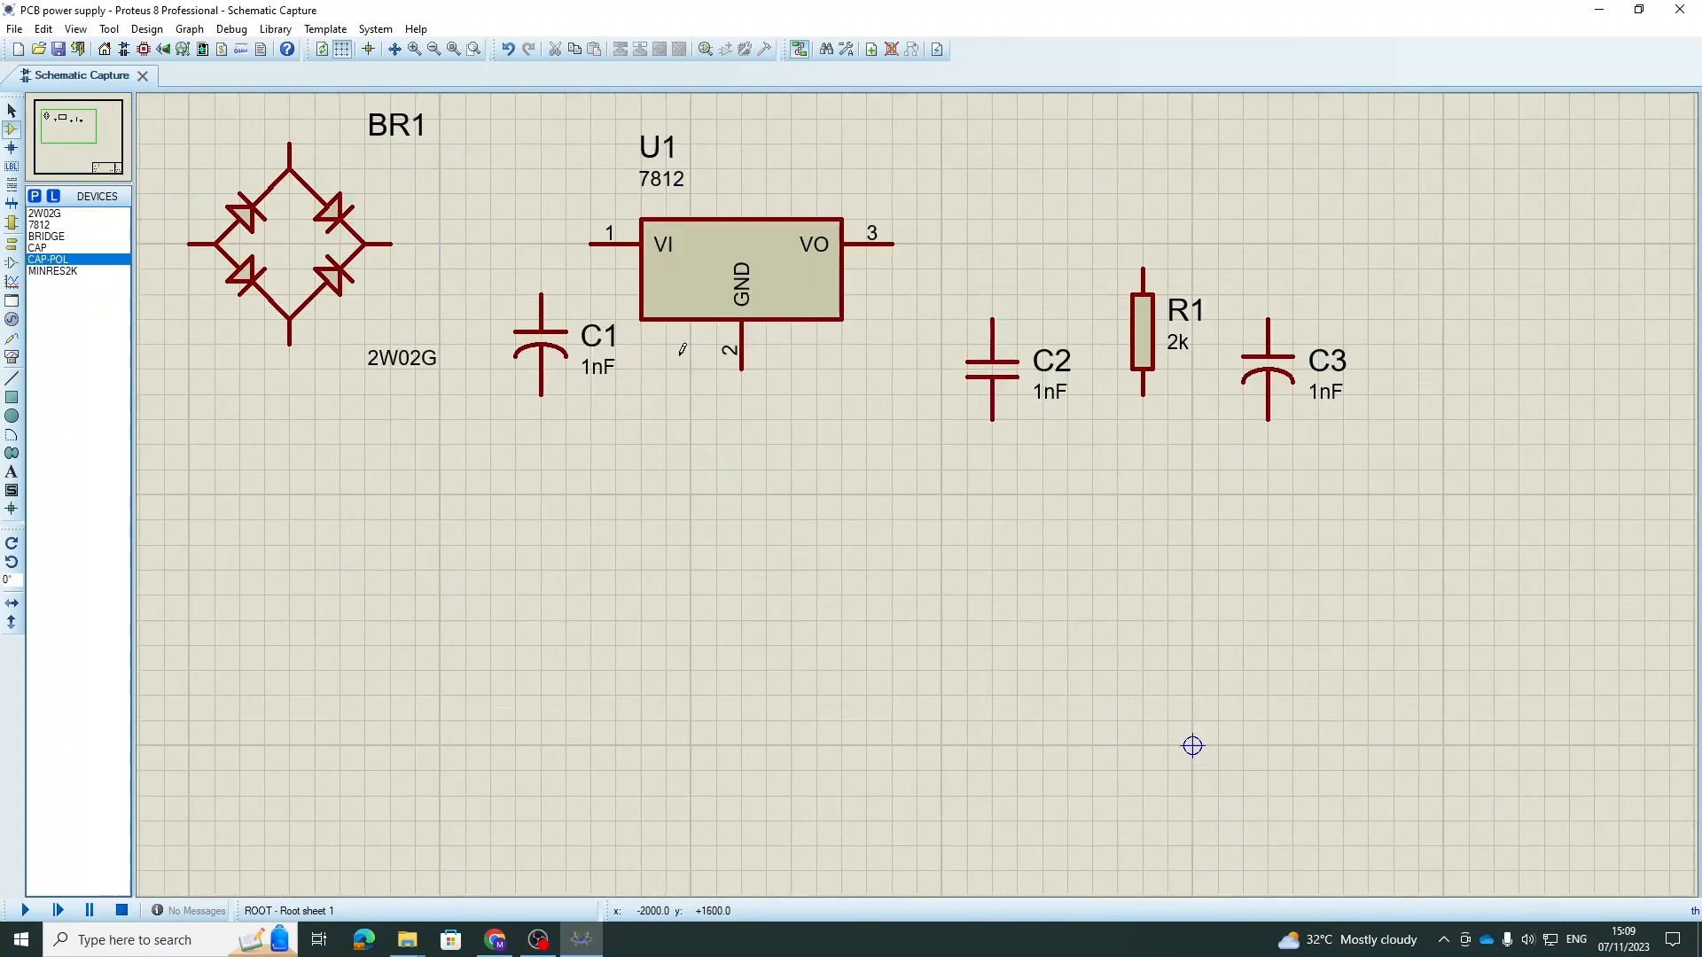
{"action": "double_click", "coordinate": [600, 382]}
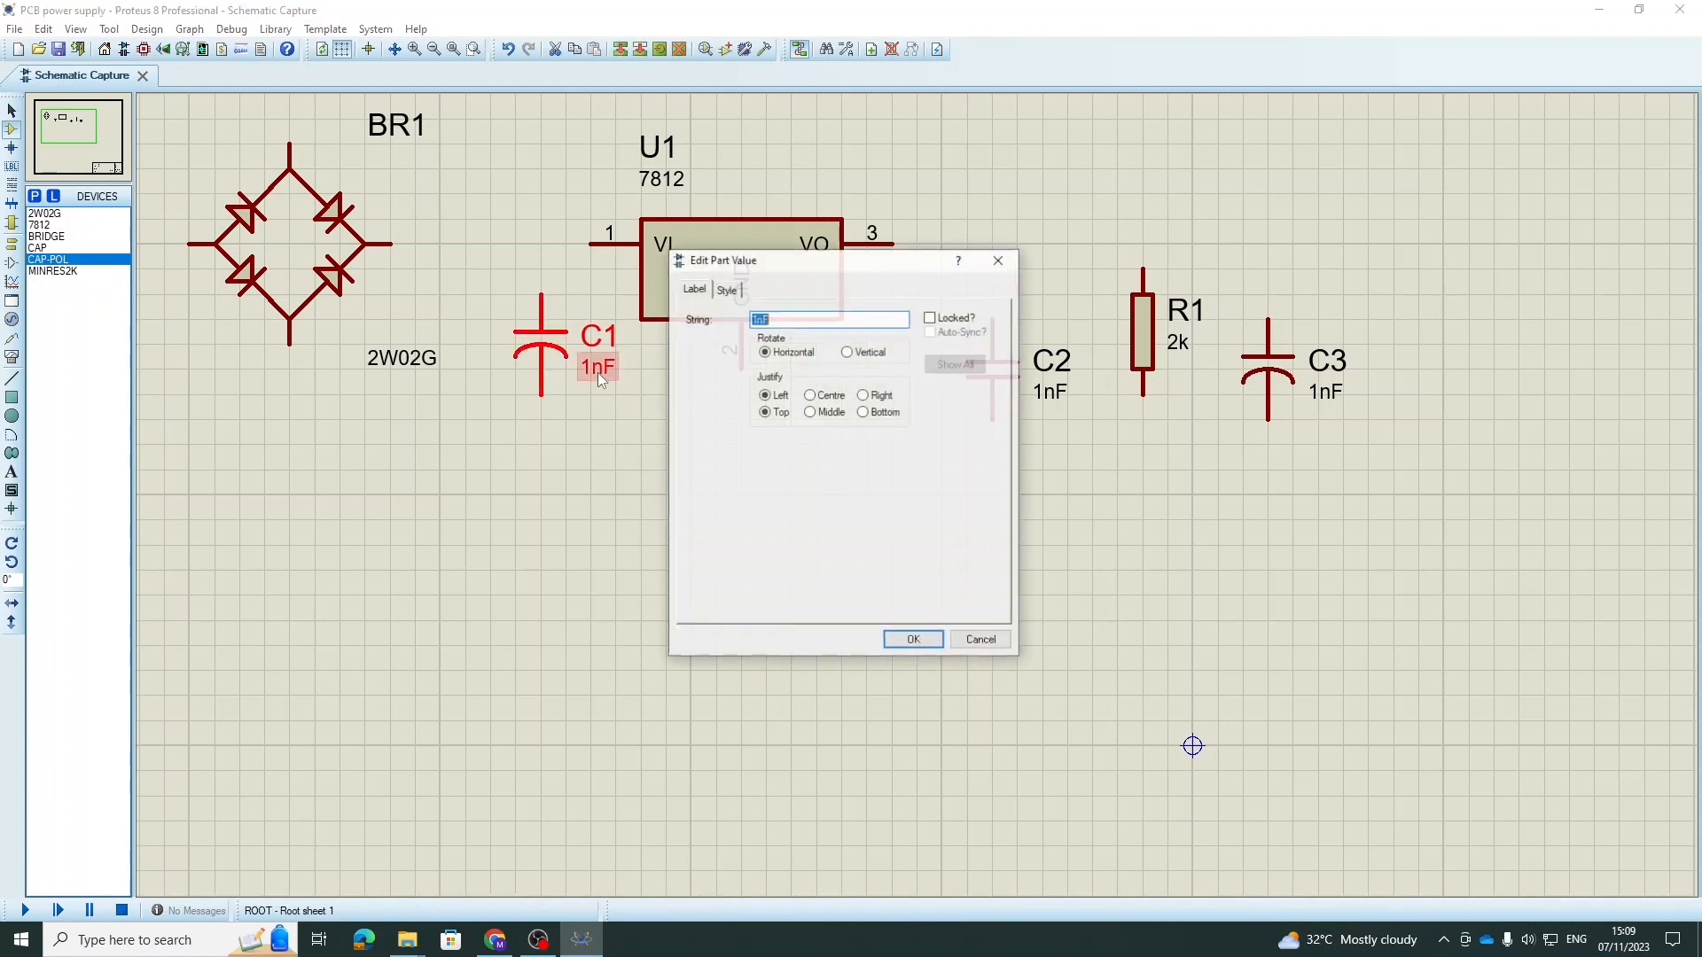
{"action": "key", "text": "Delete"}
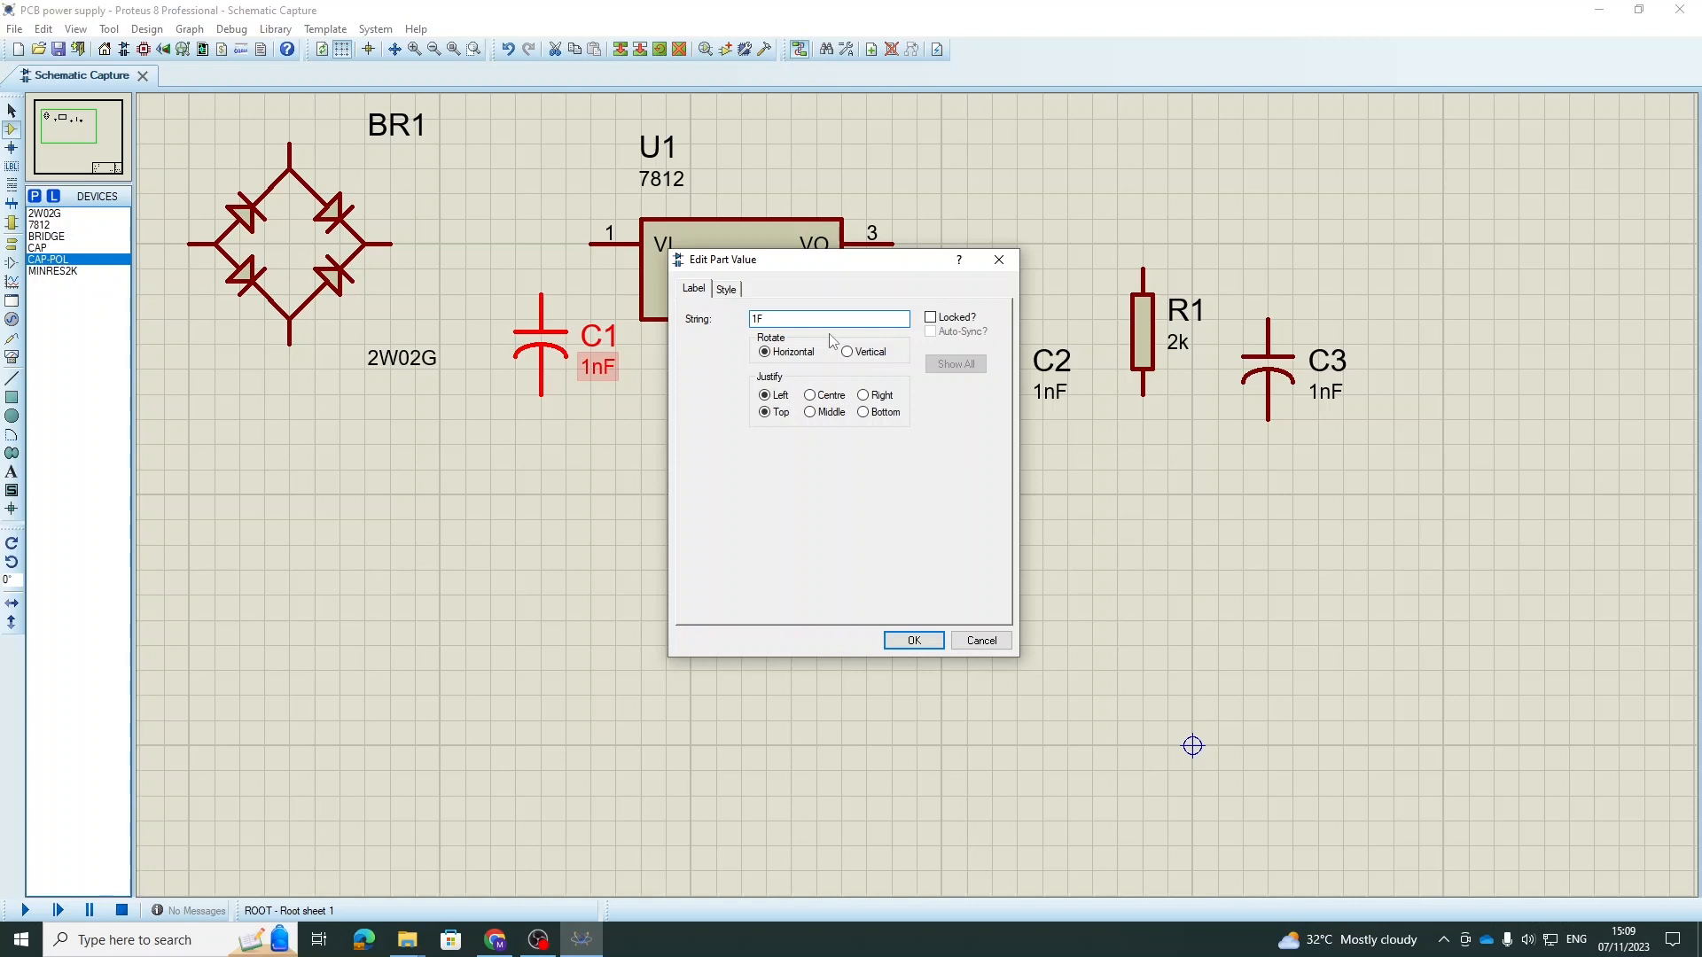
{"action": "type", "text": "000u"}
{"action": "left_click", "coordinate": [919, 642]}
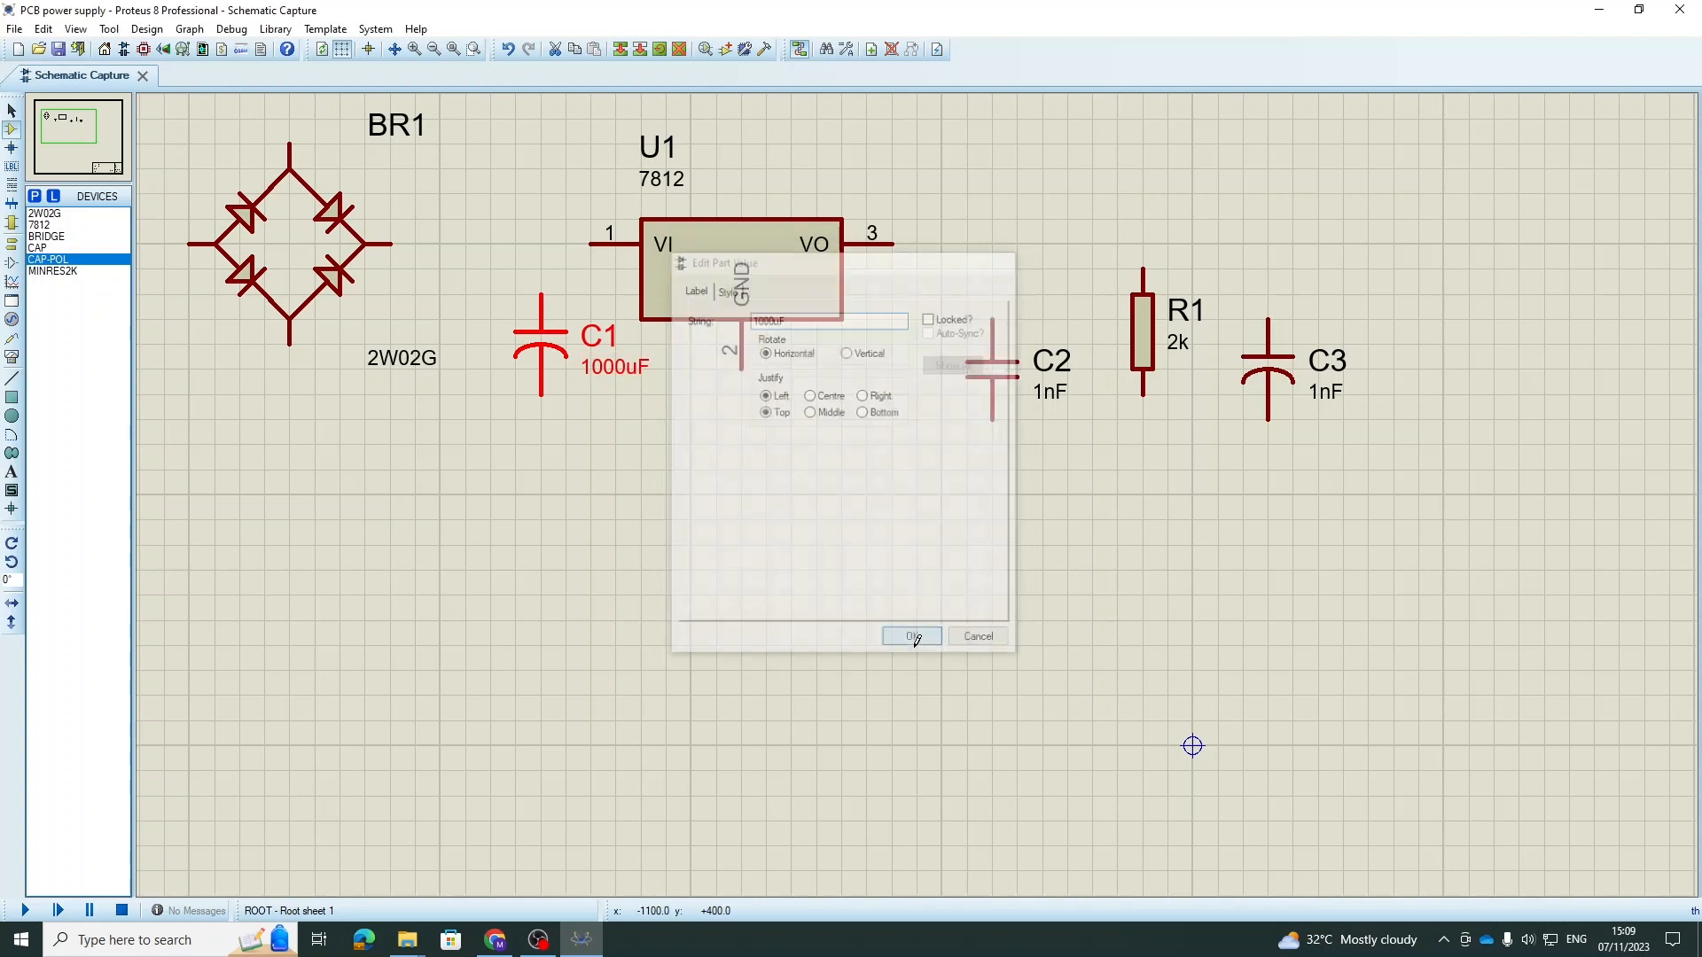
- Set the value of capacitor C2 to 0.1uF
{"action": "double_click", "coordinate": [1055, 395]}
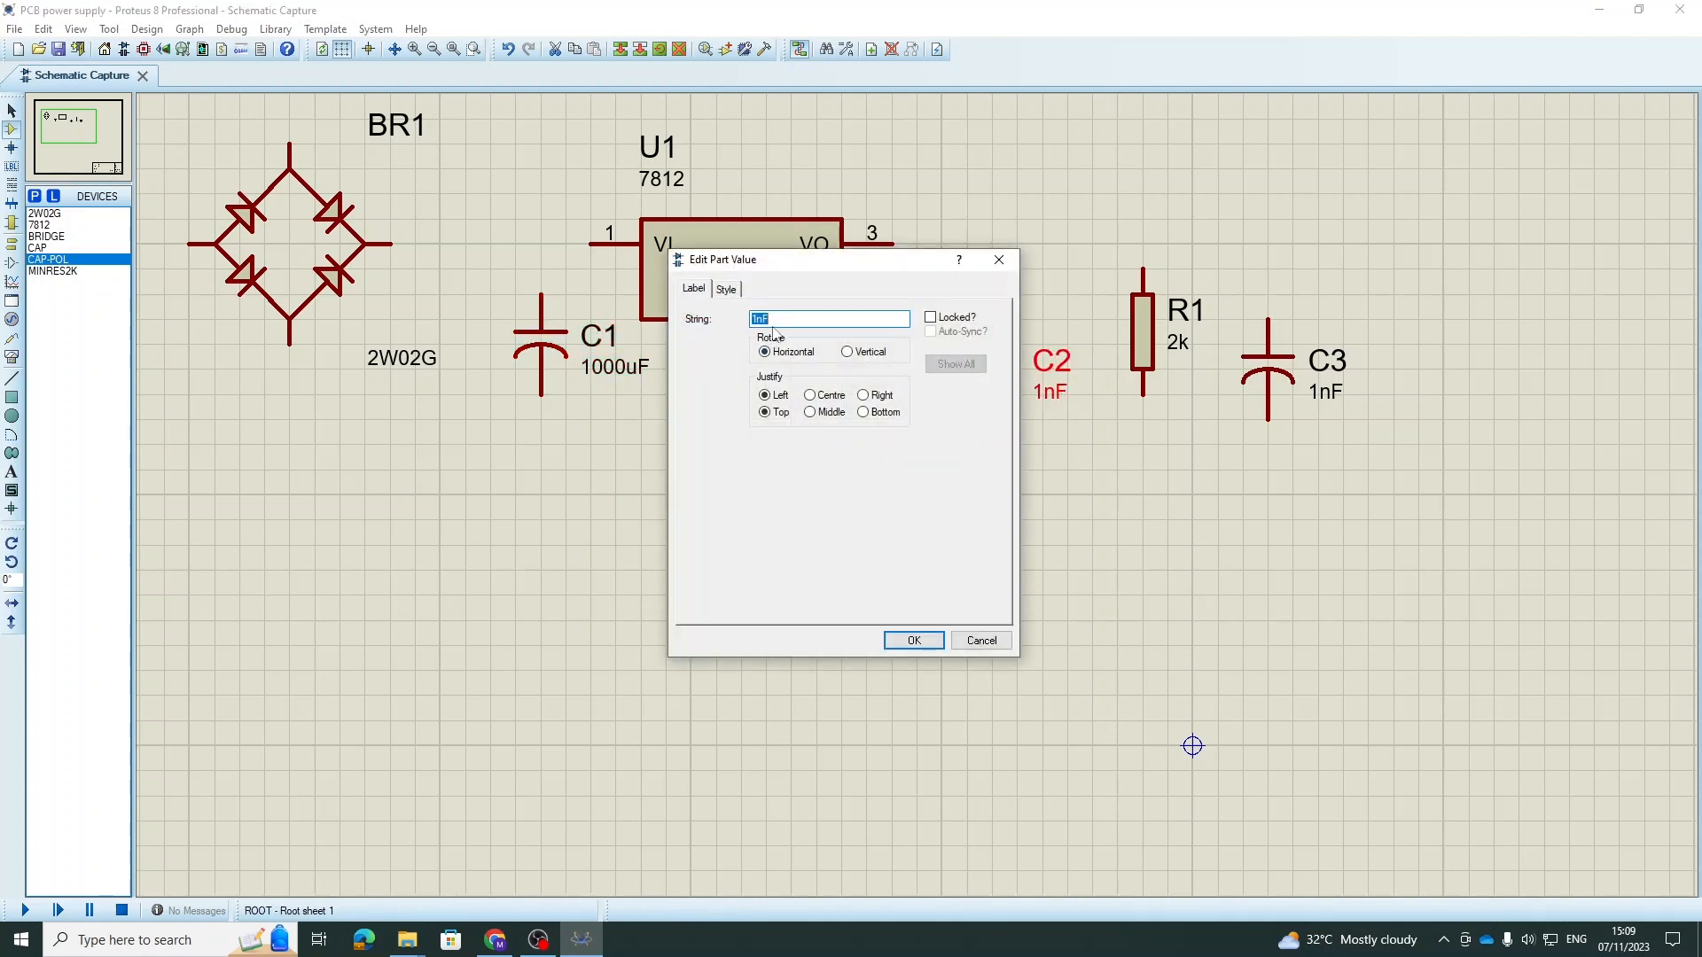
{"action": "left_click", "coordinate": [756, 321]}
{"action": "type", "text": "0.1u"}
{"action": "left_click", "coordinate": [900, 642]}
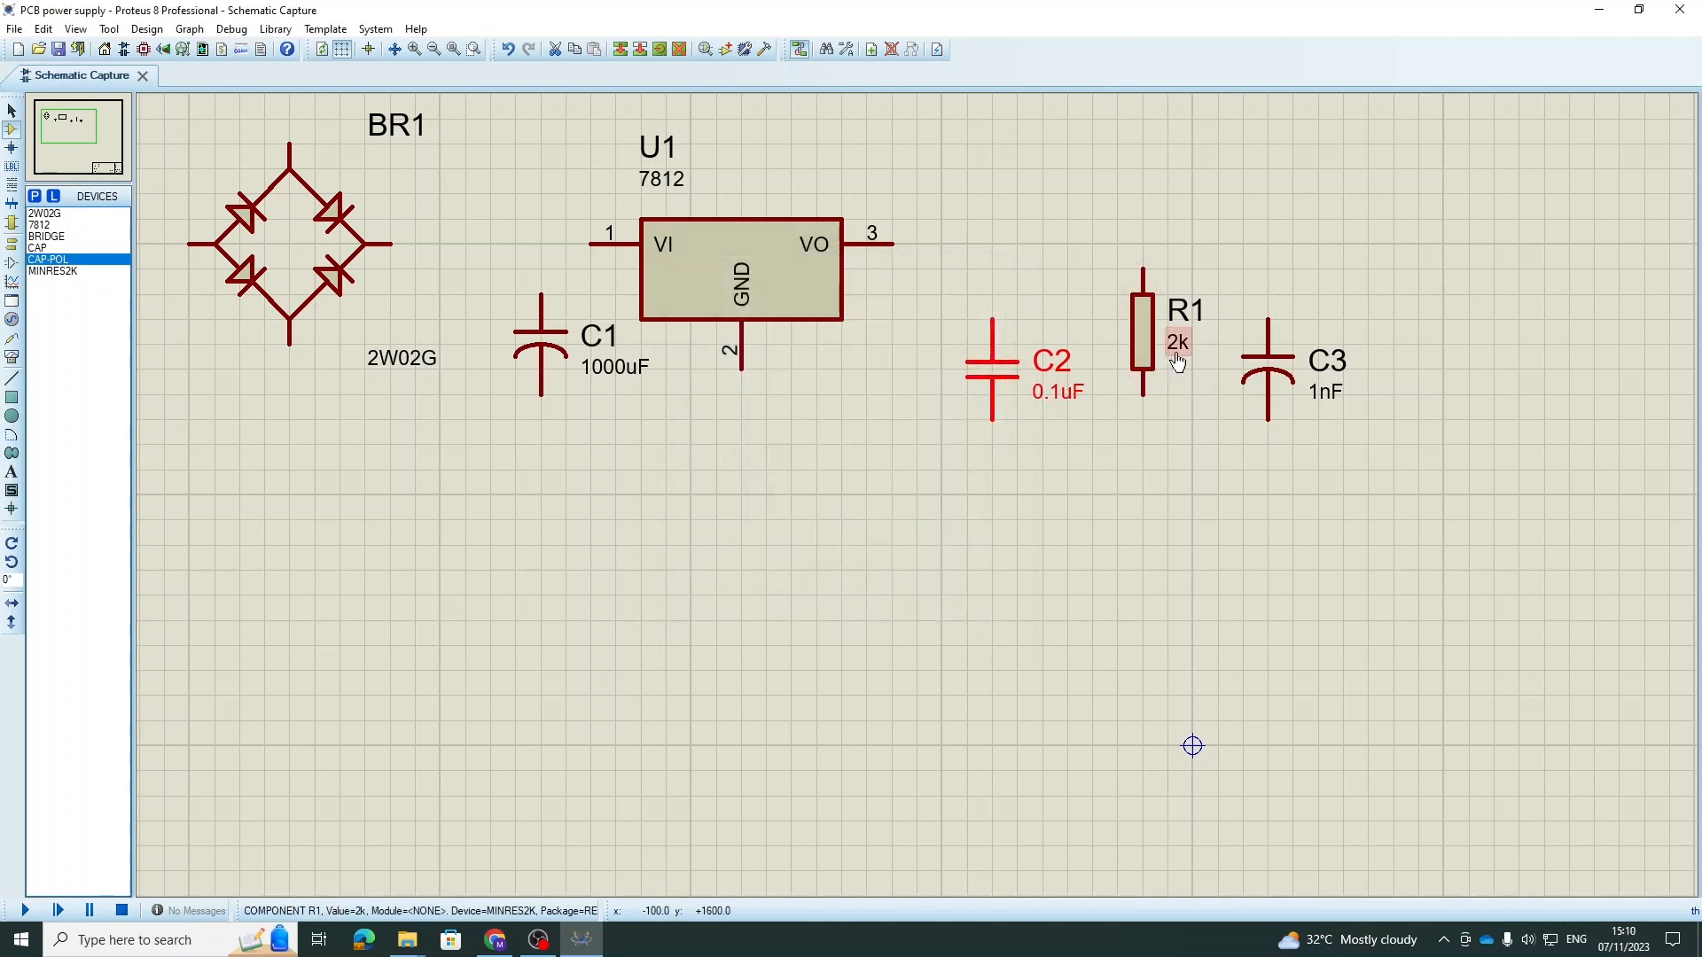
- Set the value of polarized capacitor C3 to 100uF
{"action": "double_click", "coordinate": [1337, 405]}
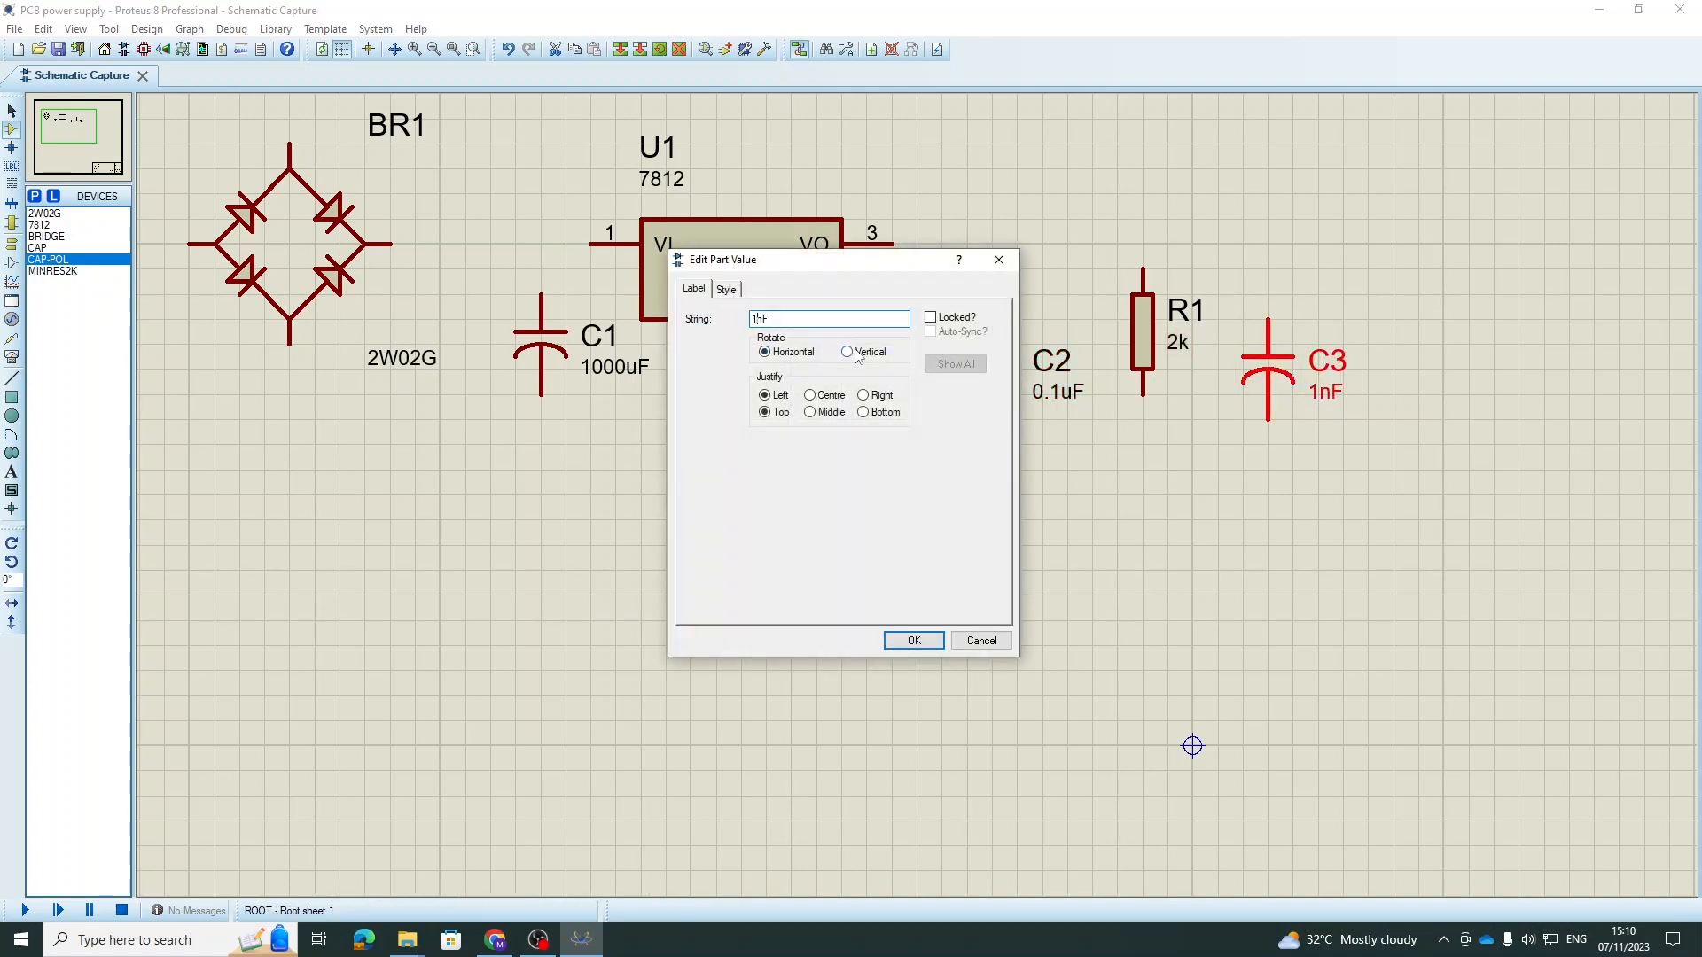
{"action": "type", "text": "00u"}
{"action": "left_click", "coordinate": [914, 641]}
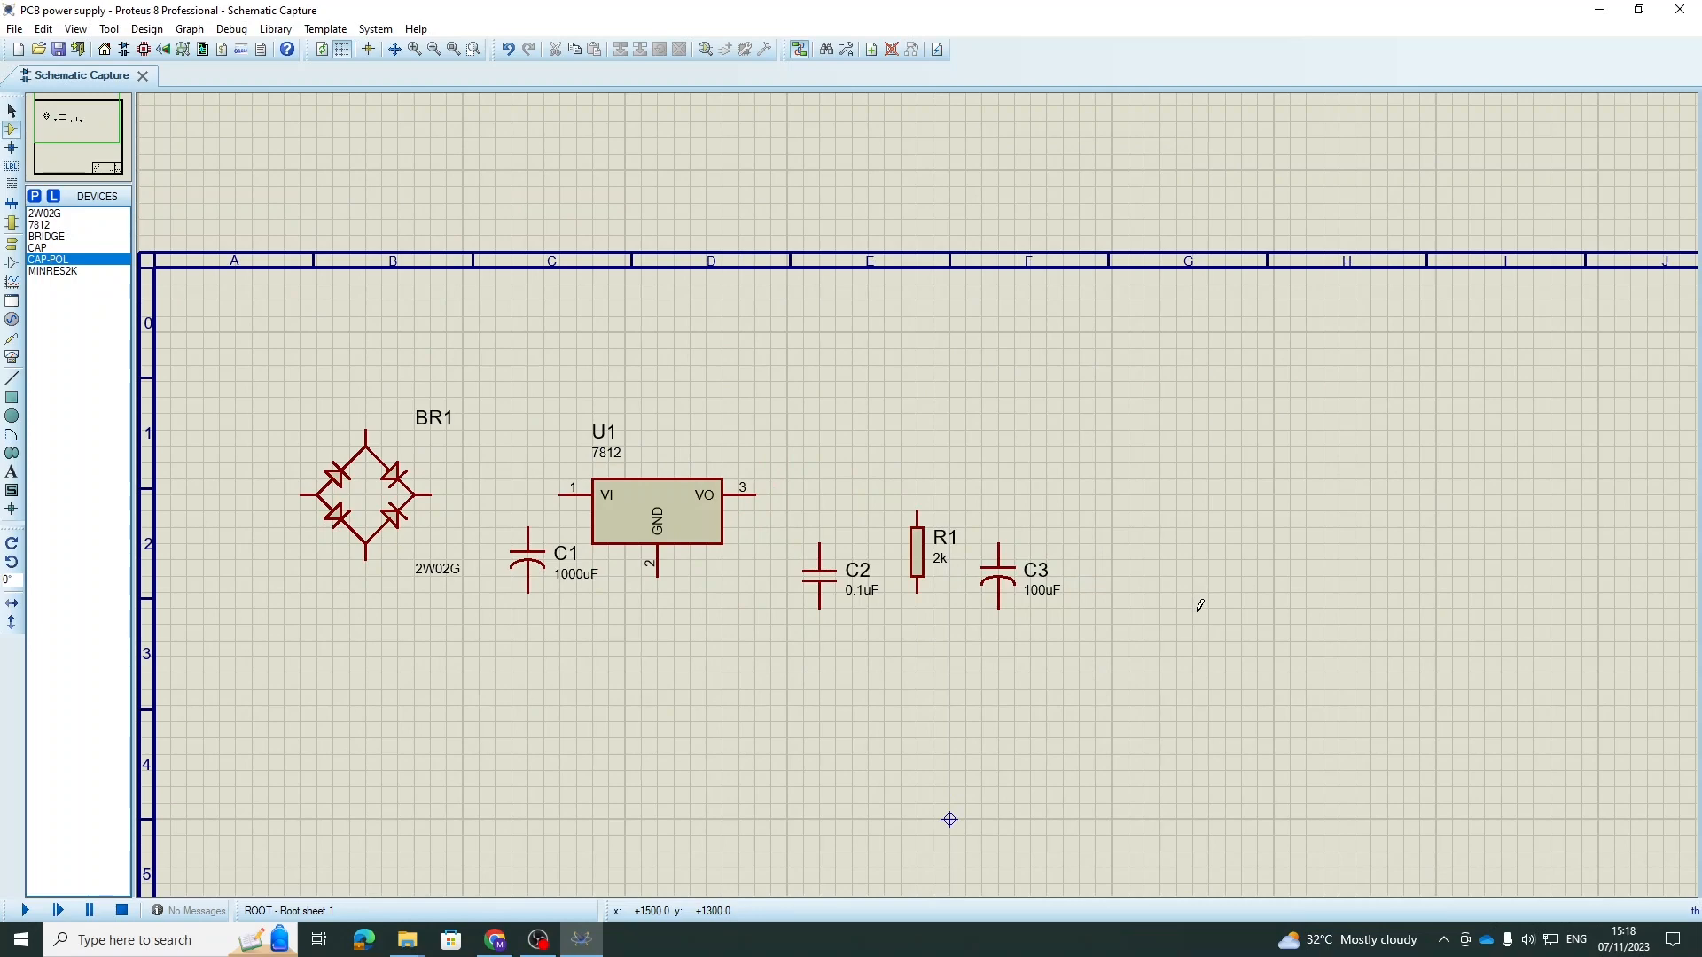
- Add the 5V 1A regulator 7805 from the device library and place it right of capacitor C3, level with U1
{"action": "left_click", "coordinate": [35, 197]}
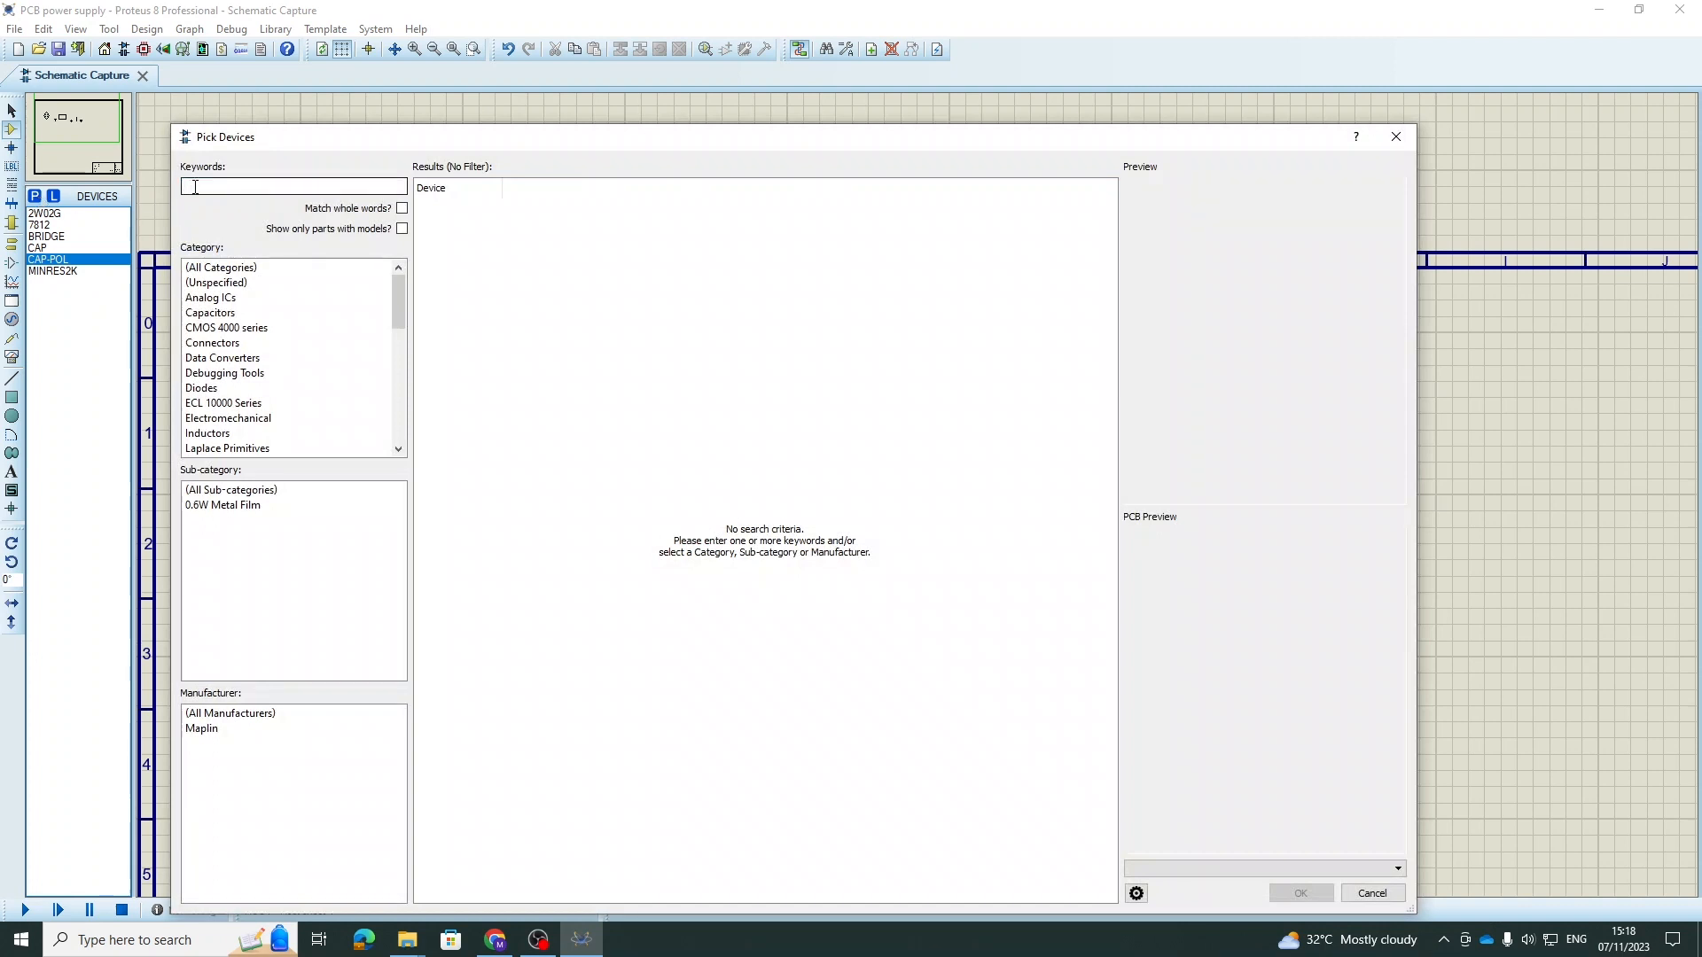
{"action": "type", "text": "7805"}
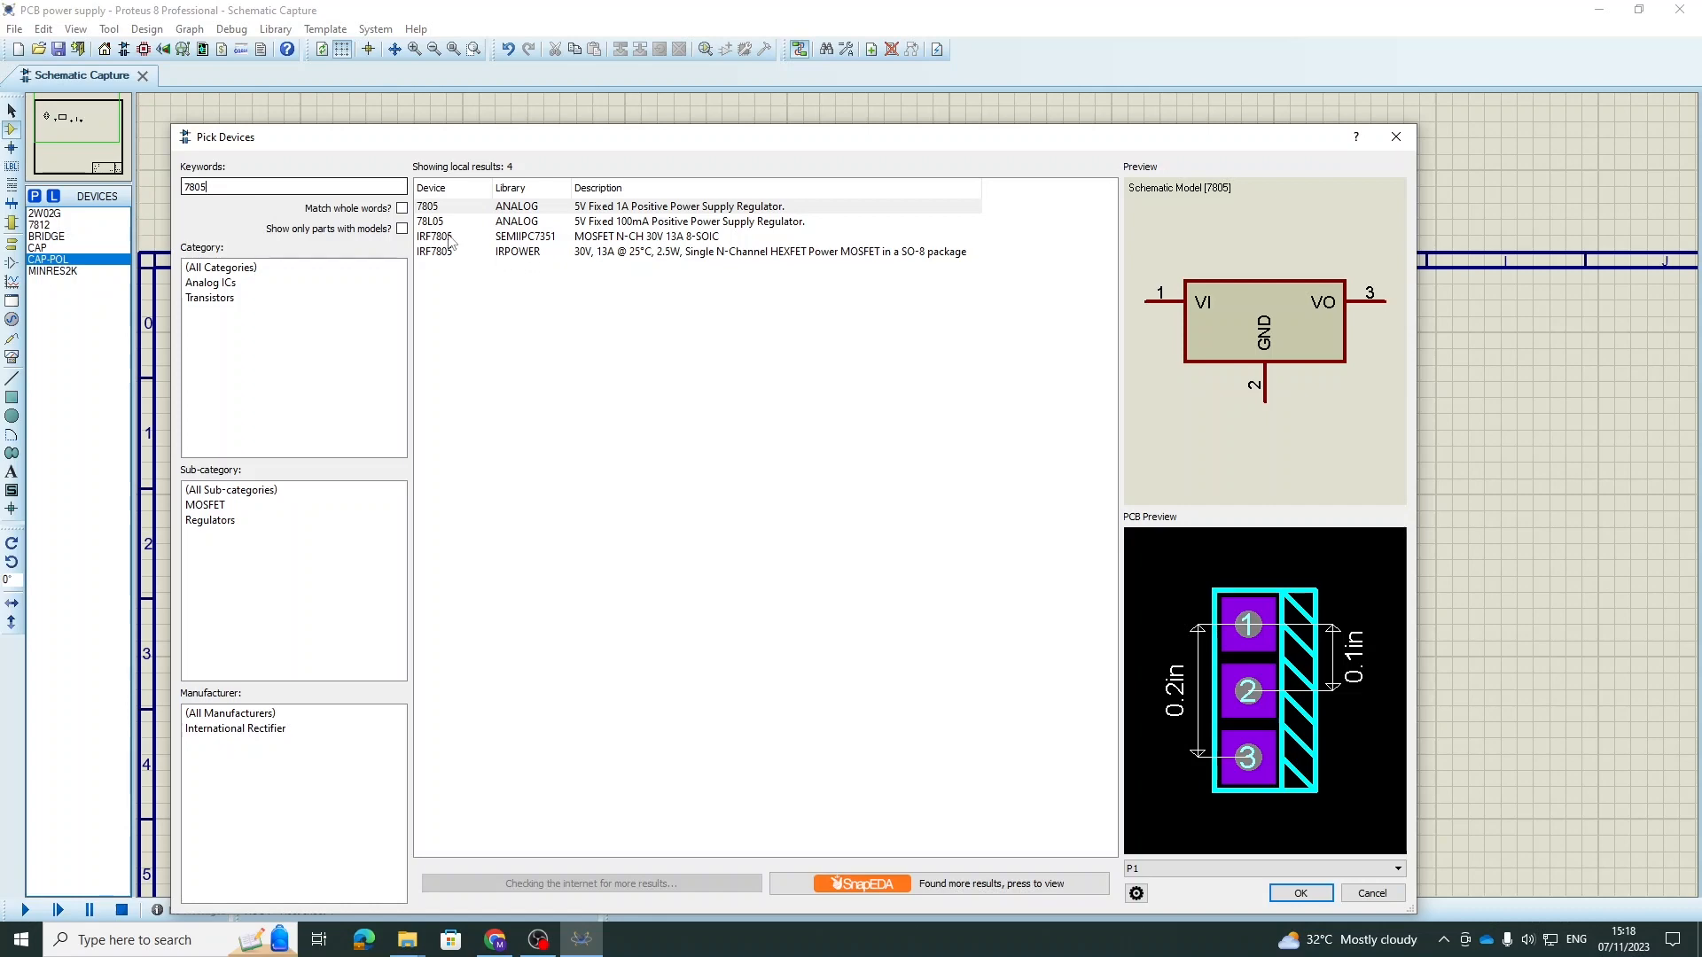
{"action": "left_click", "coordinate": [457, 207]}
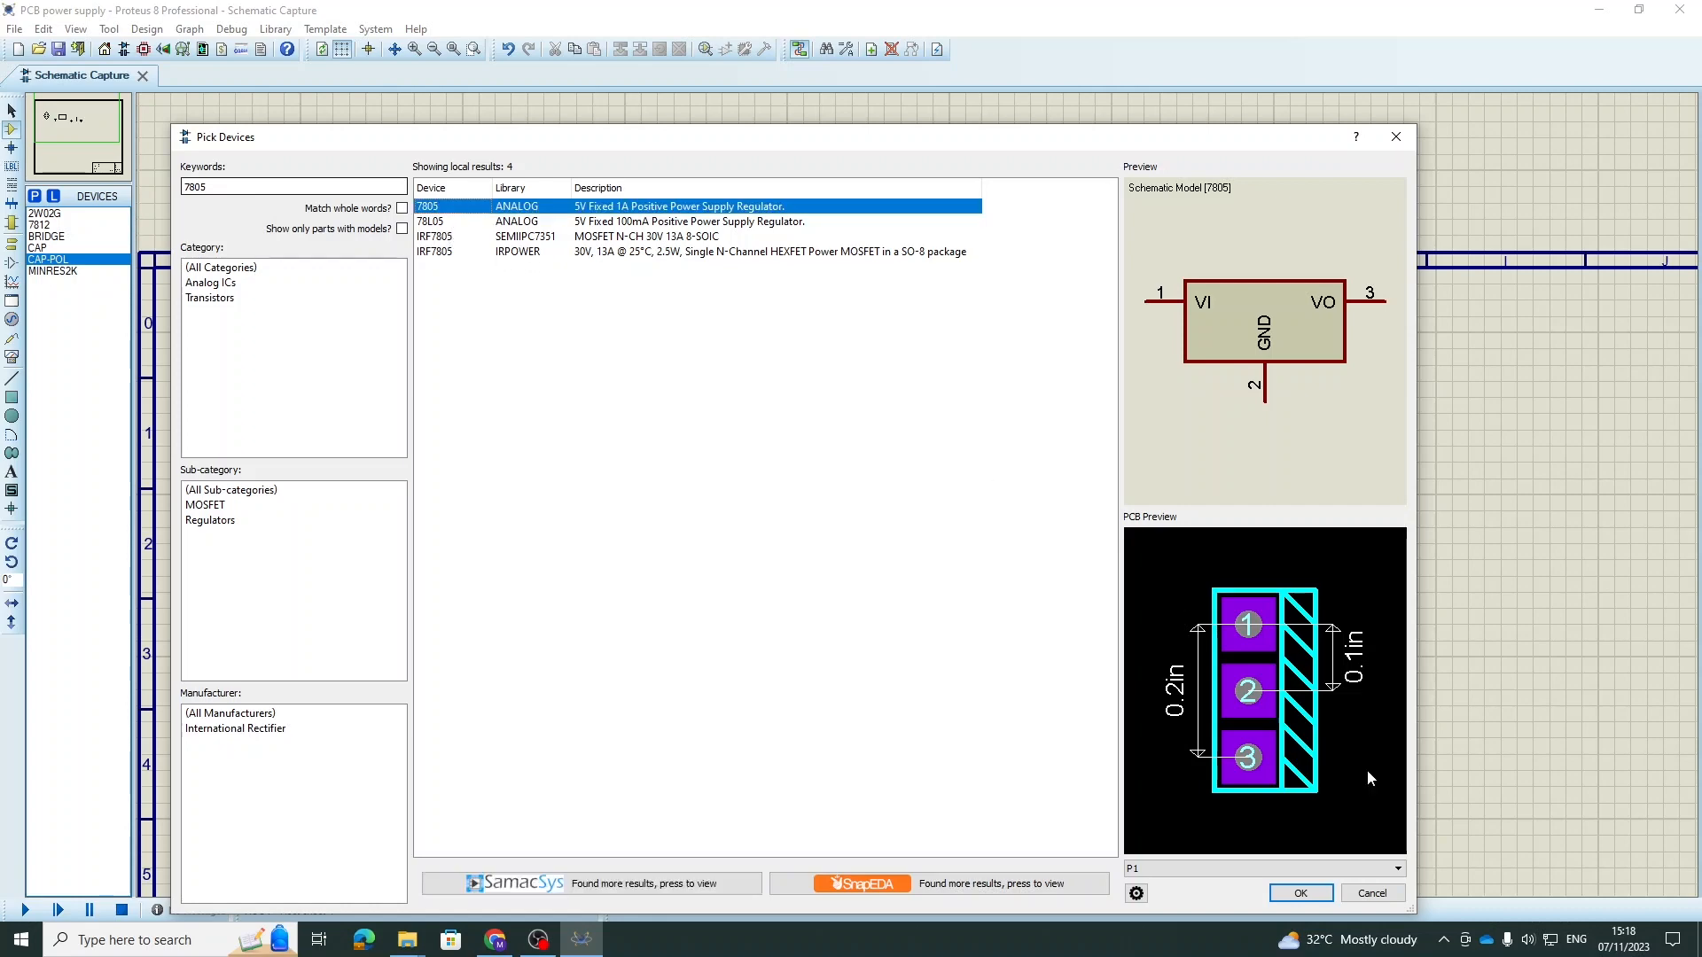
{"action": "left_click", "coordinate": [1300, 892]}
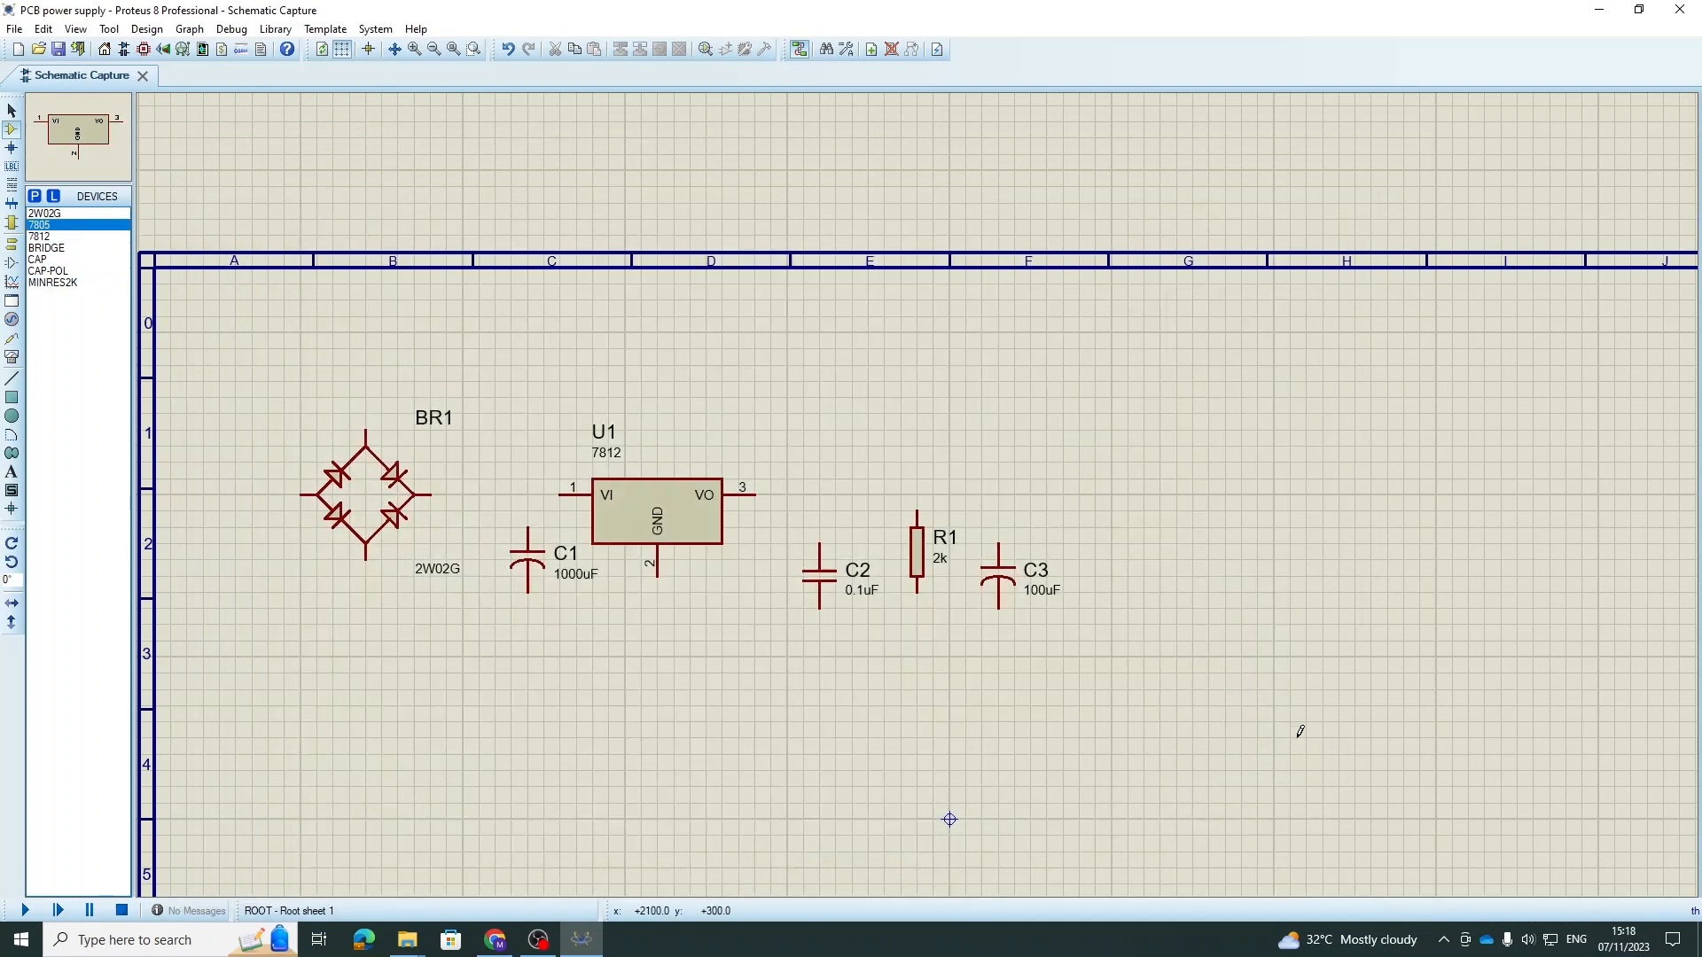
{"action": "left_click", "coordinate": [1140, 544]}
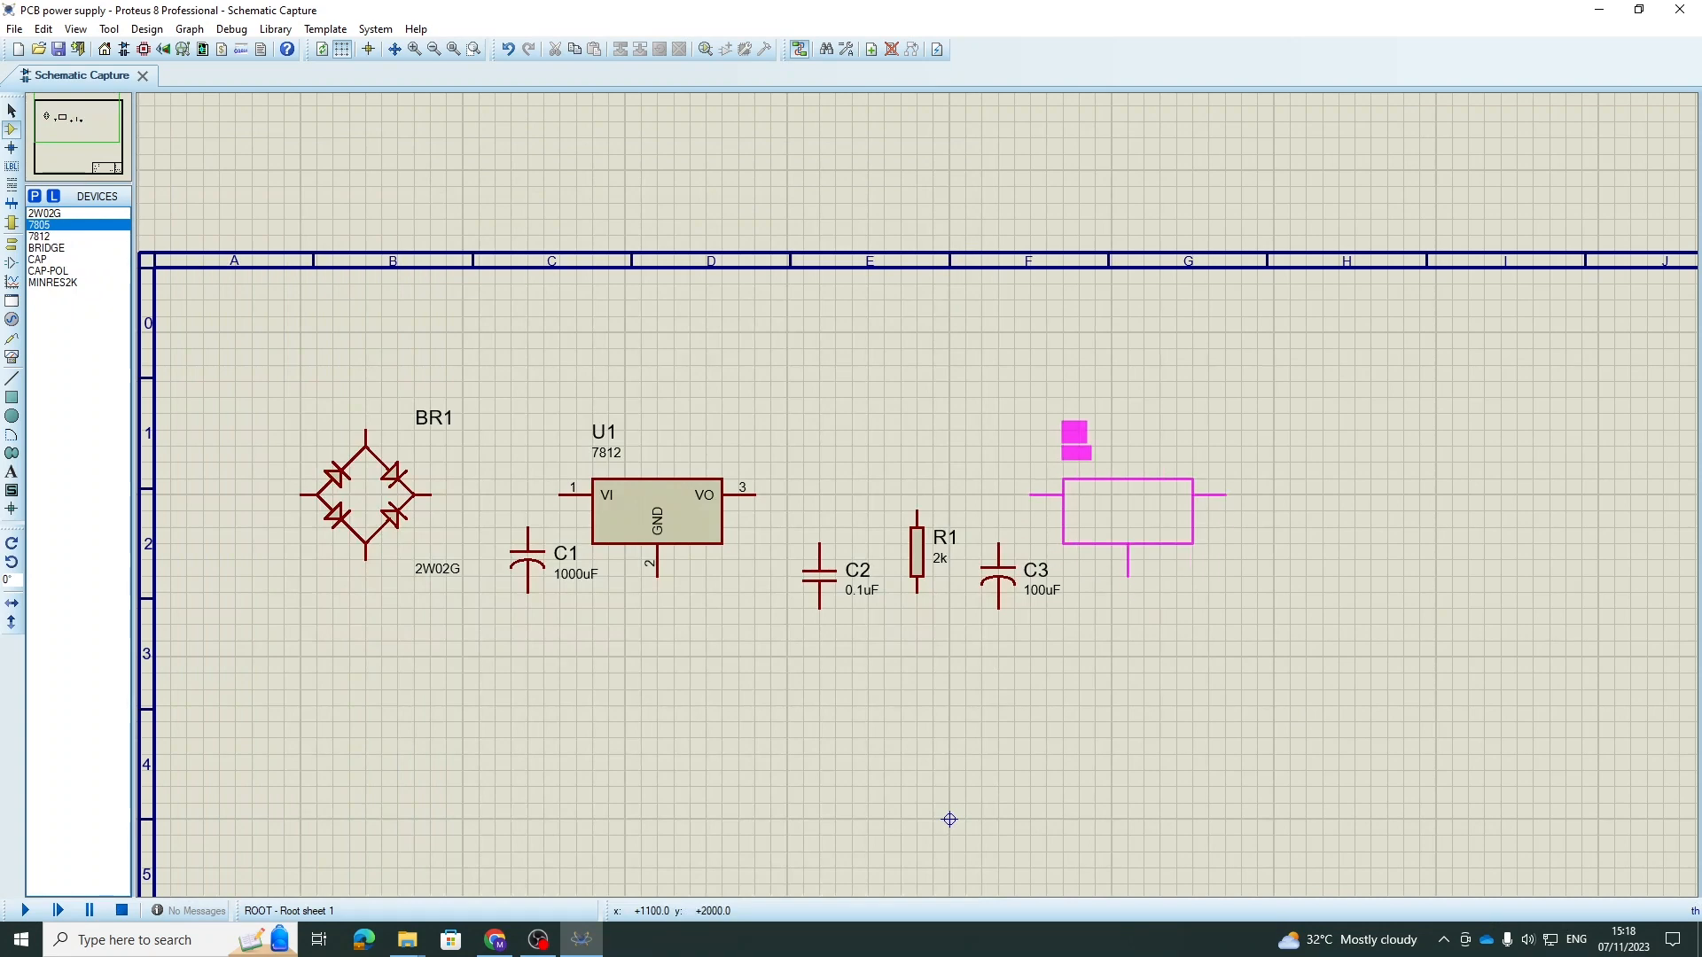
{"action": "left_click", "coordinate": [1118, 530]}
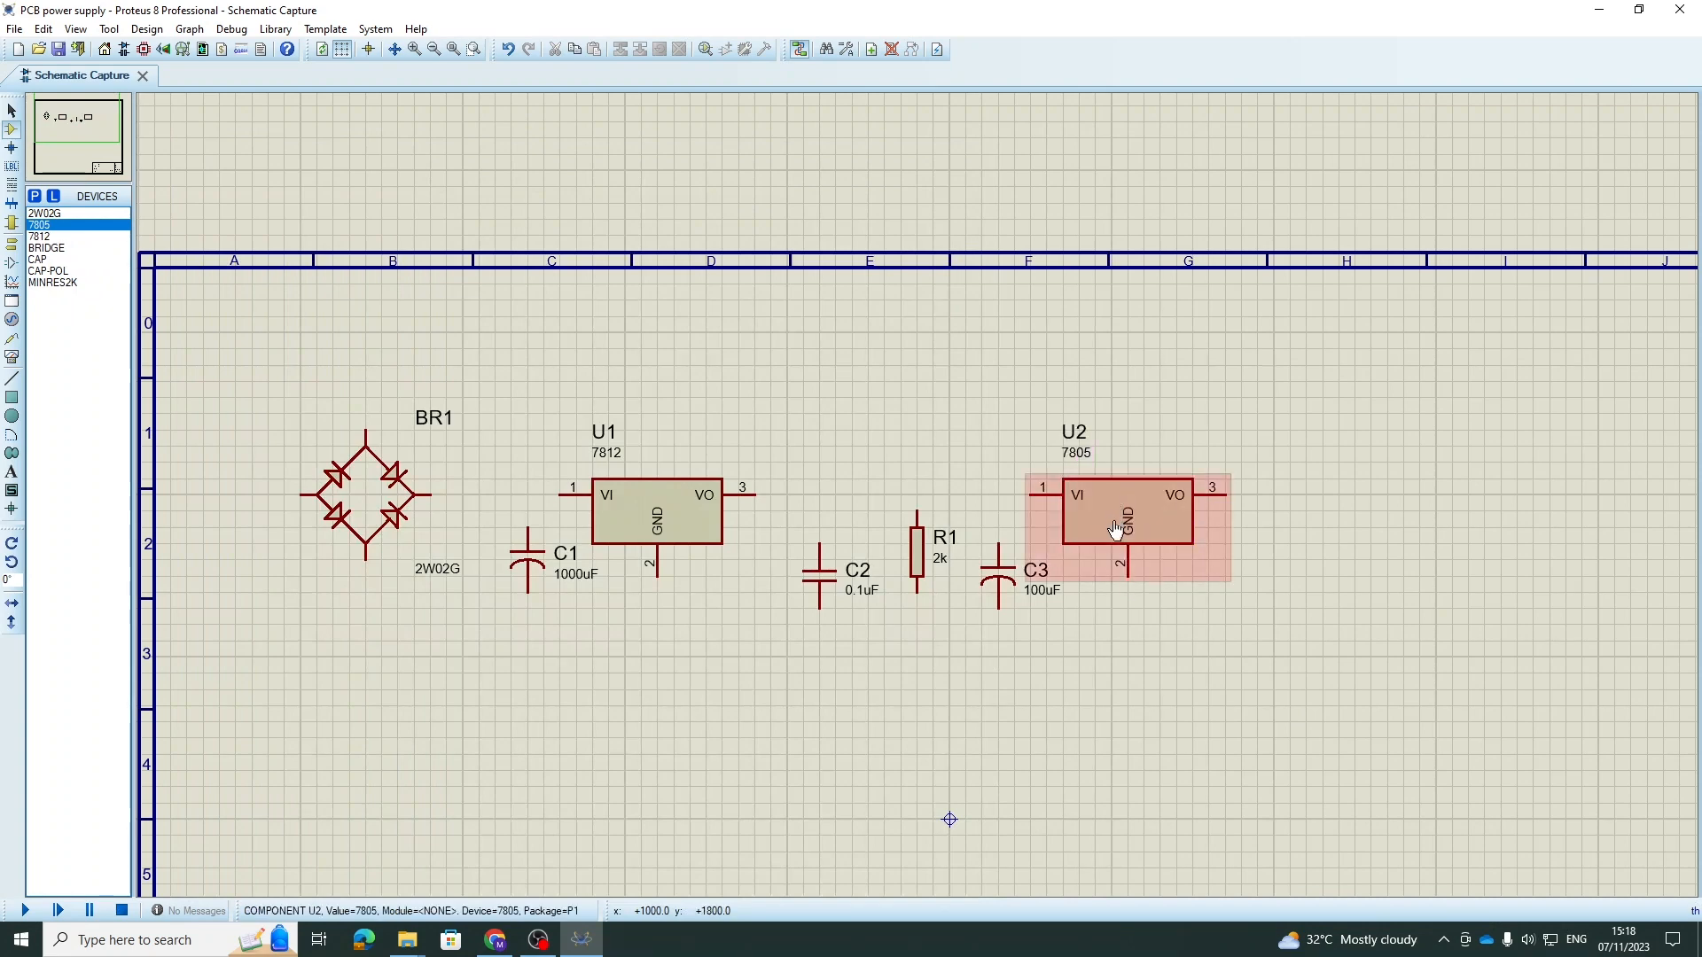
- Copy the 0.1uF capacitor C2 and paste the duplicate just right of the 7805 regulator U2, slightly below its output pin
{"action": "scroll", "coordinate": [1117, 530], "scroll_direction": "up", "scroll_amount": 1}
{"action": "scroll", "coordinate": [902, 562], "scroll_direction": "down", "scroll_amount": 3}
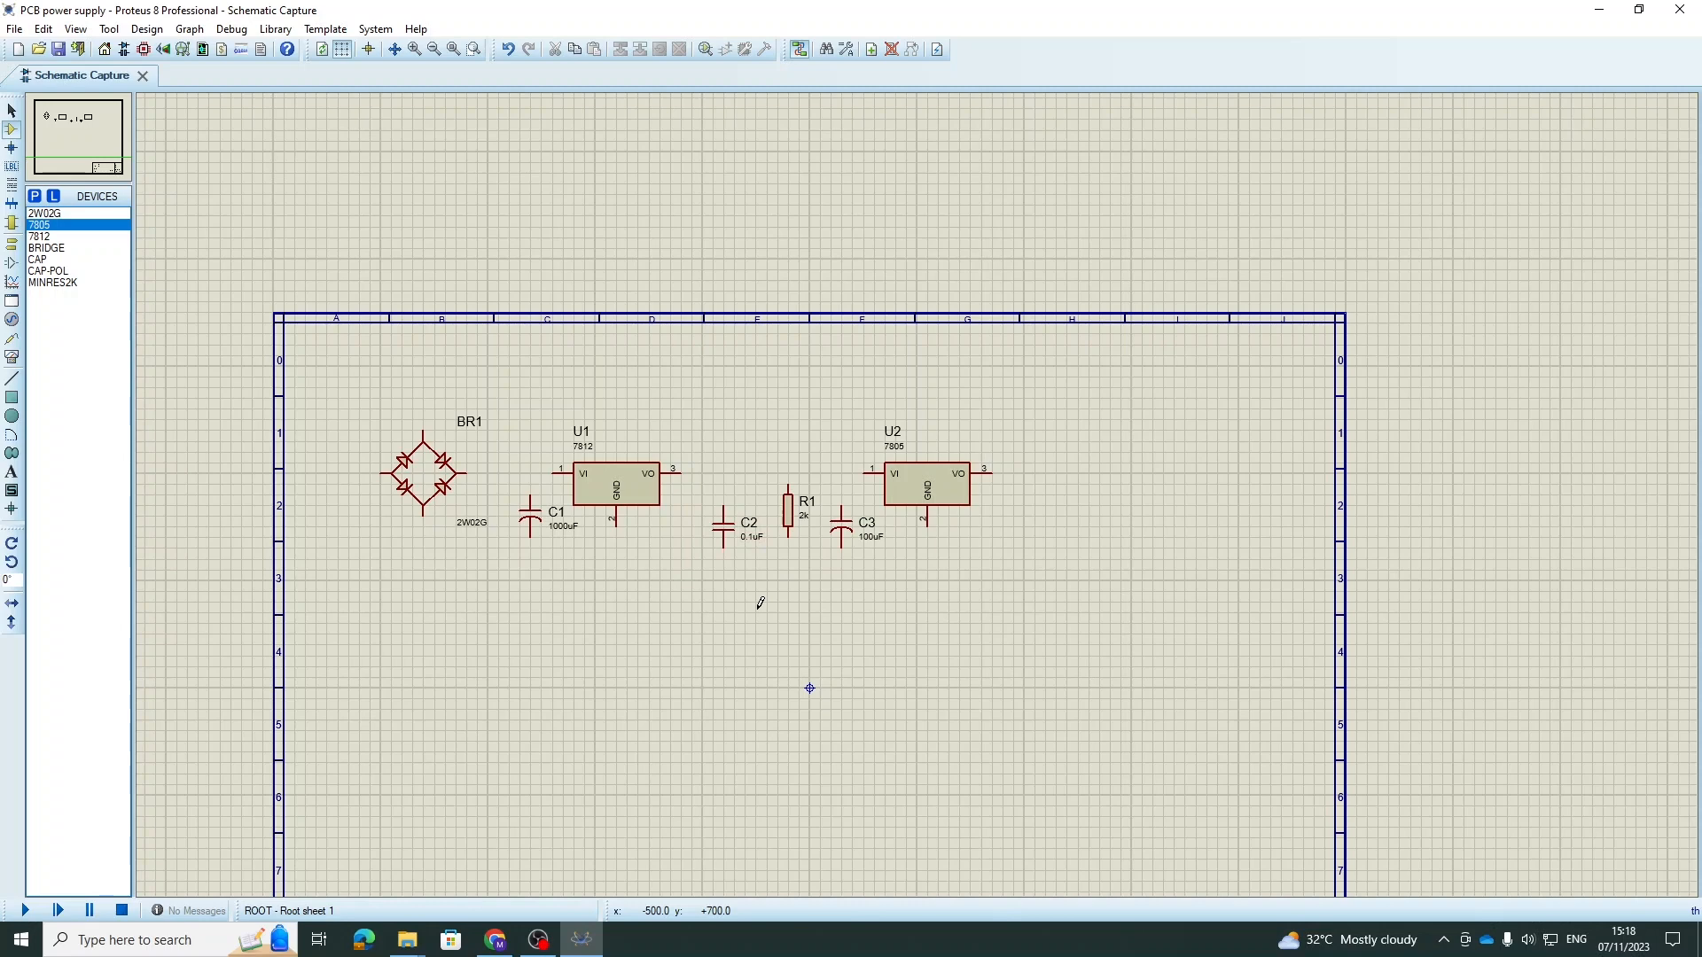
{"action": "right_click", "coordinate": [725, 534]}
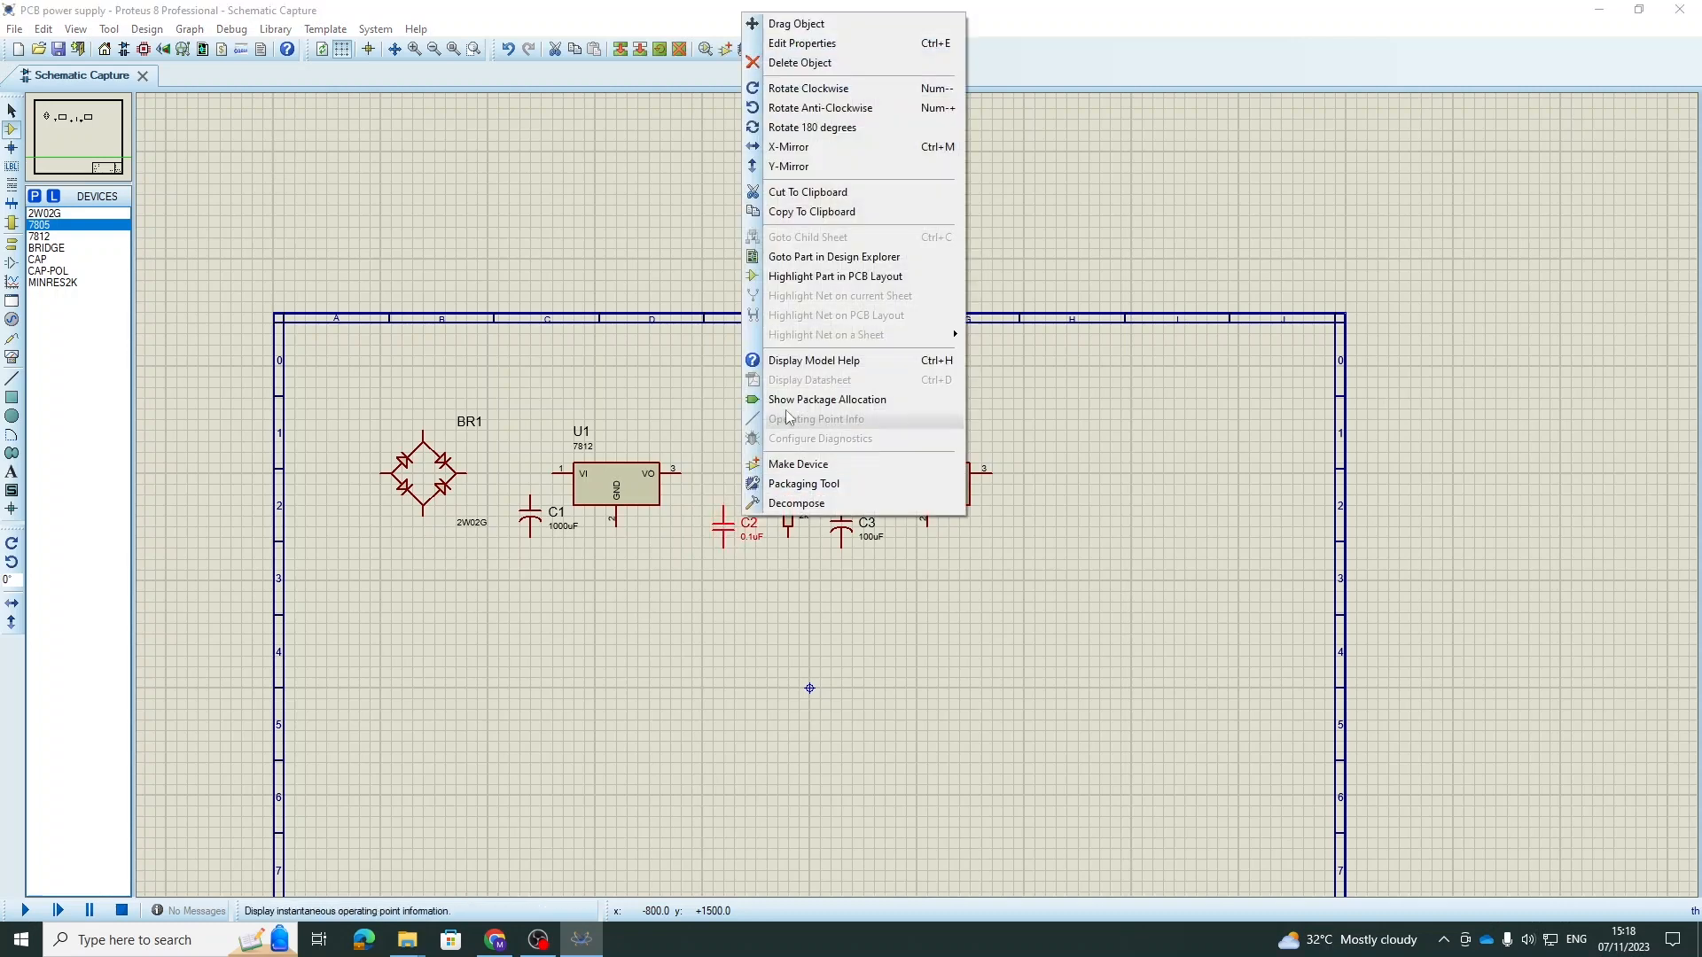
{"action": "left_click", "coordinate": [829, 214]}
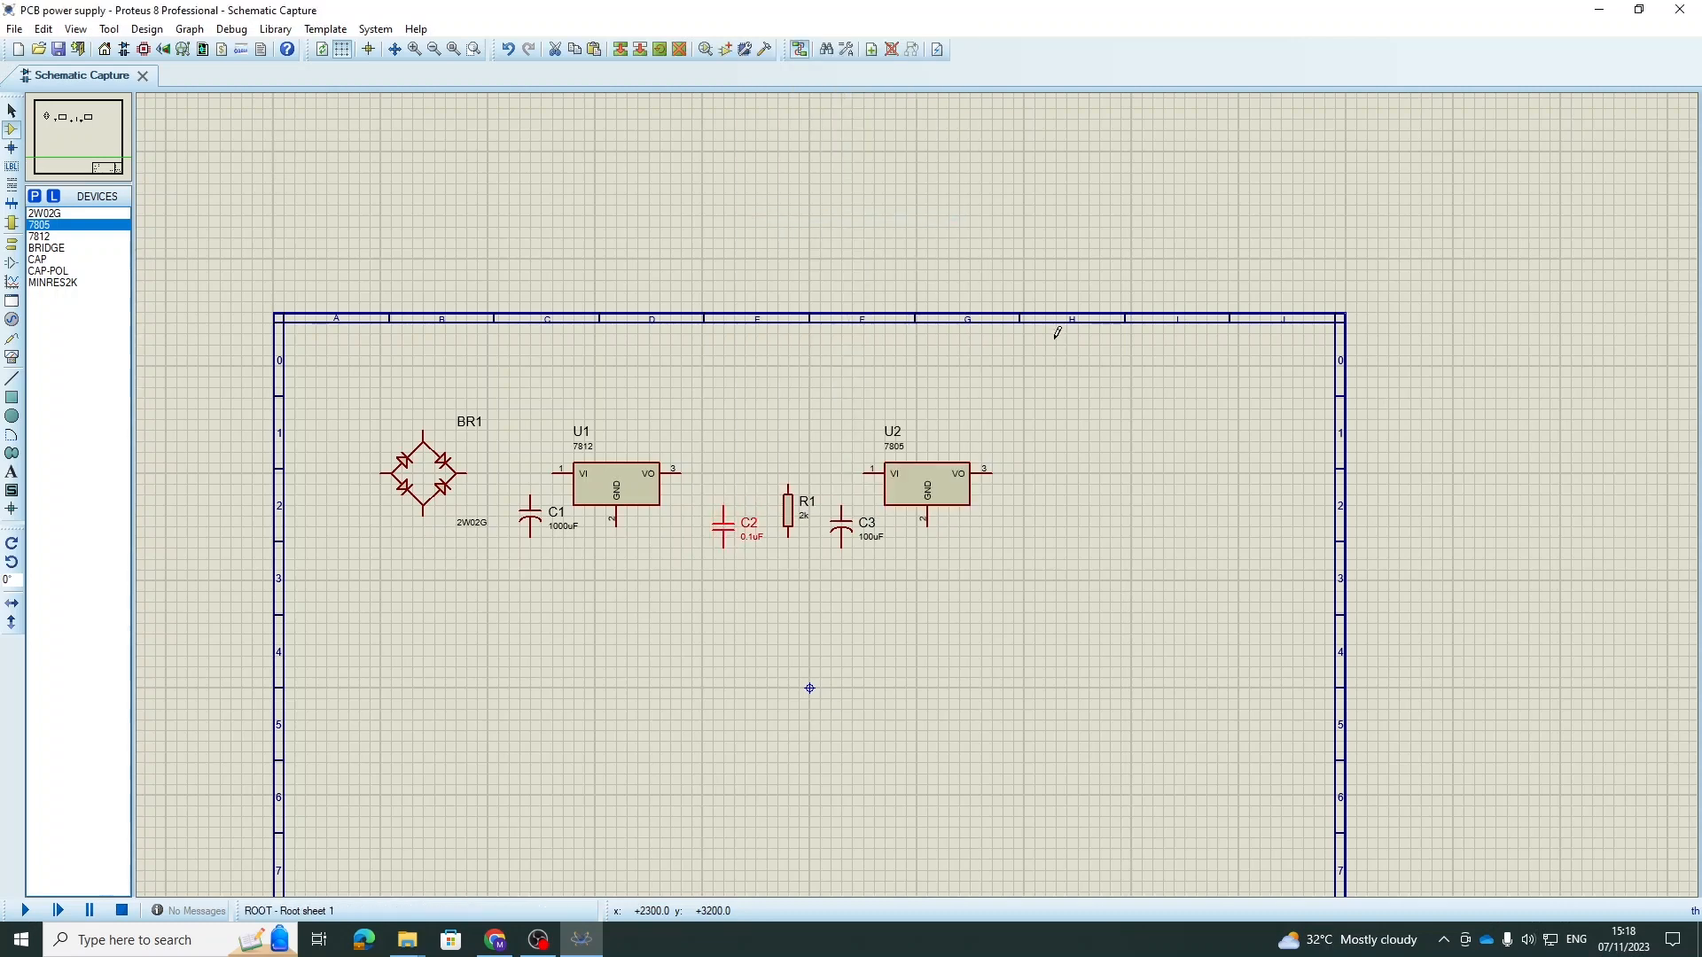
{"action": "right_click", "coordinate": [1049, 350]}
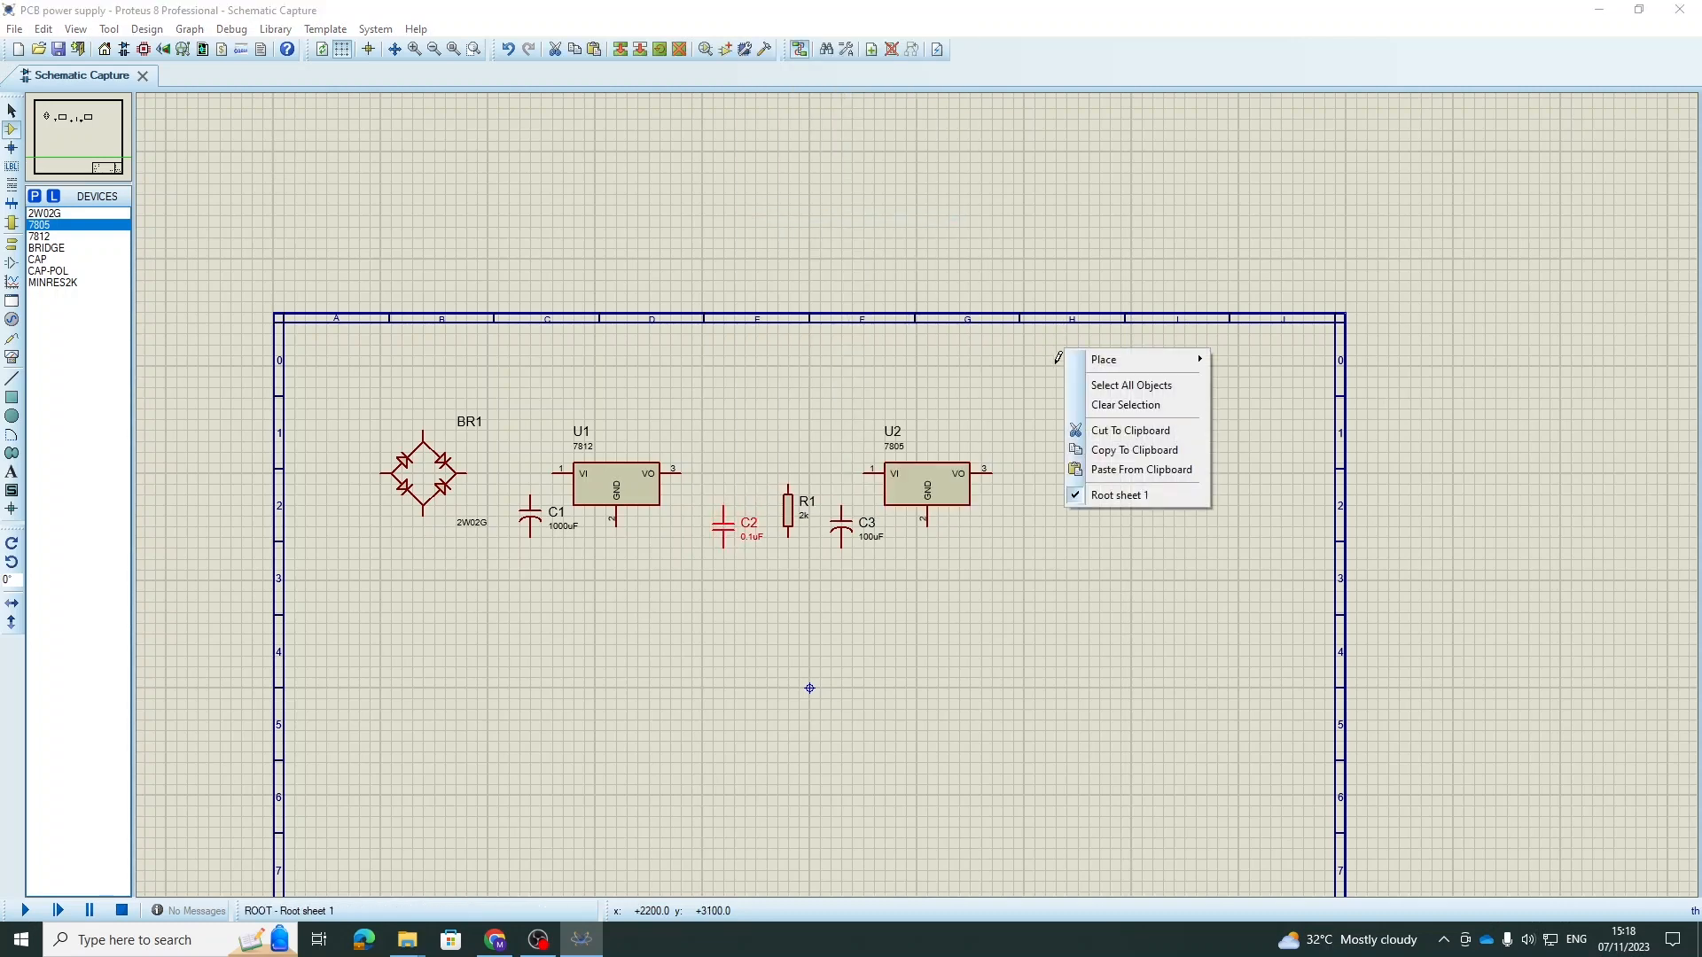
{"action": "left_click", "coordinate": [1134, 480]}
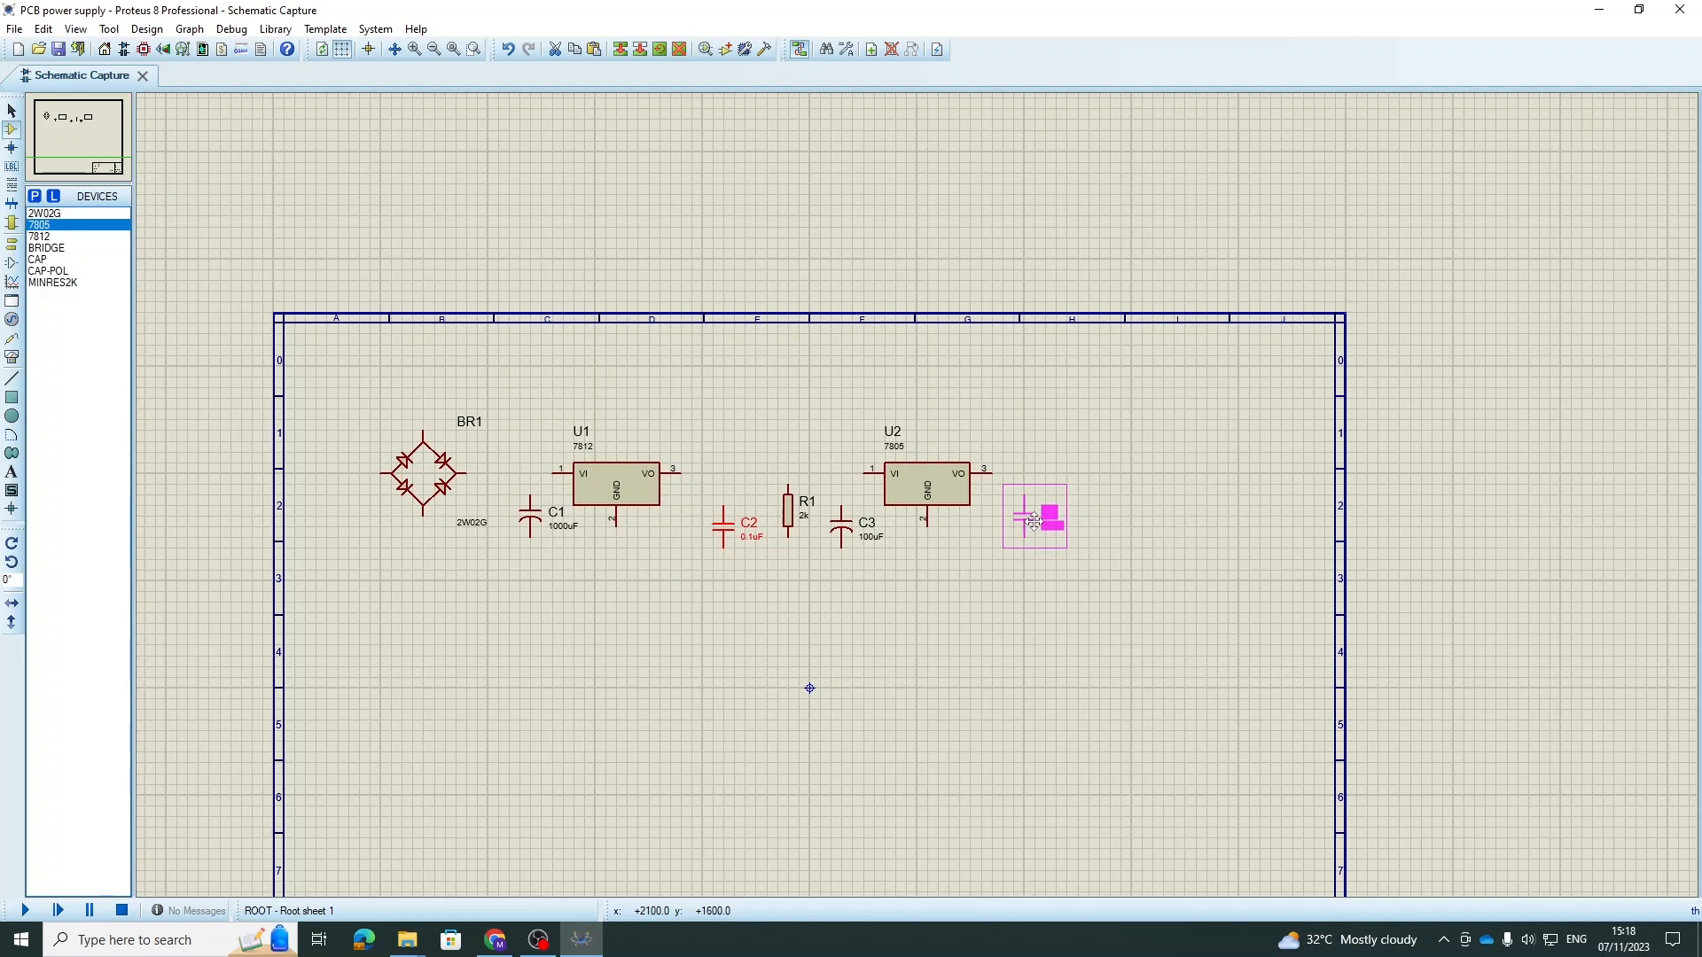
{"action": "left_click", "coordinate": [1030, 521]}
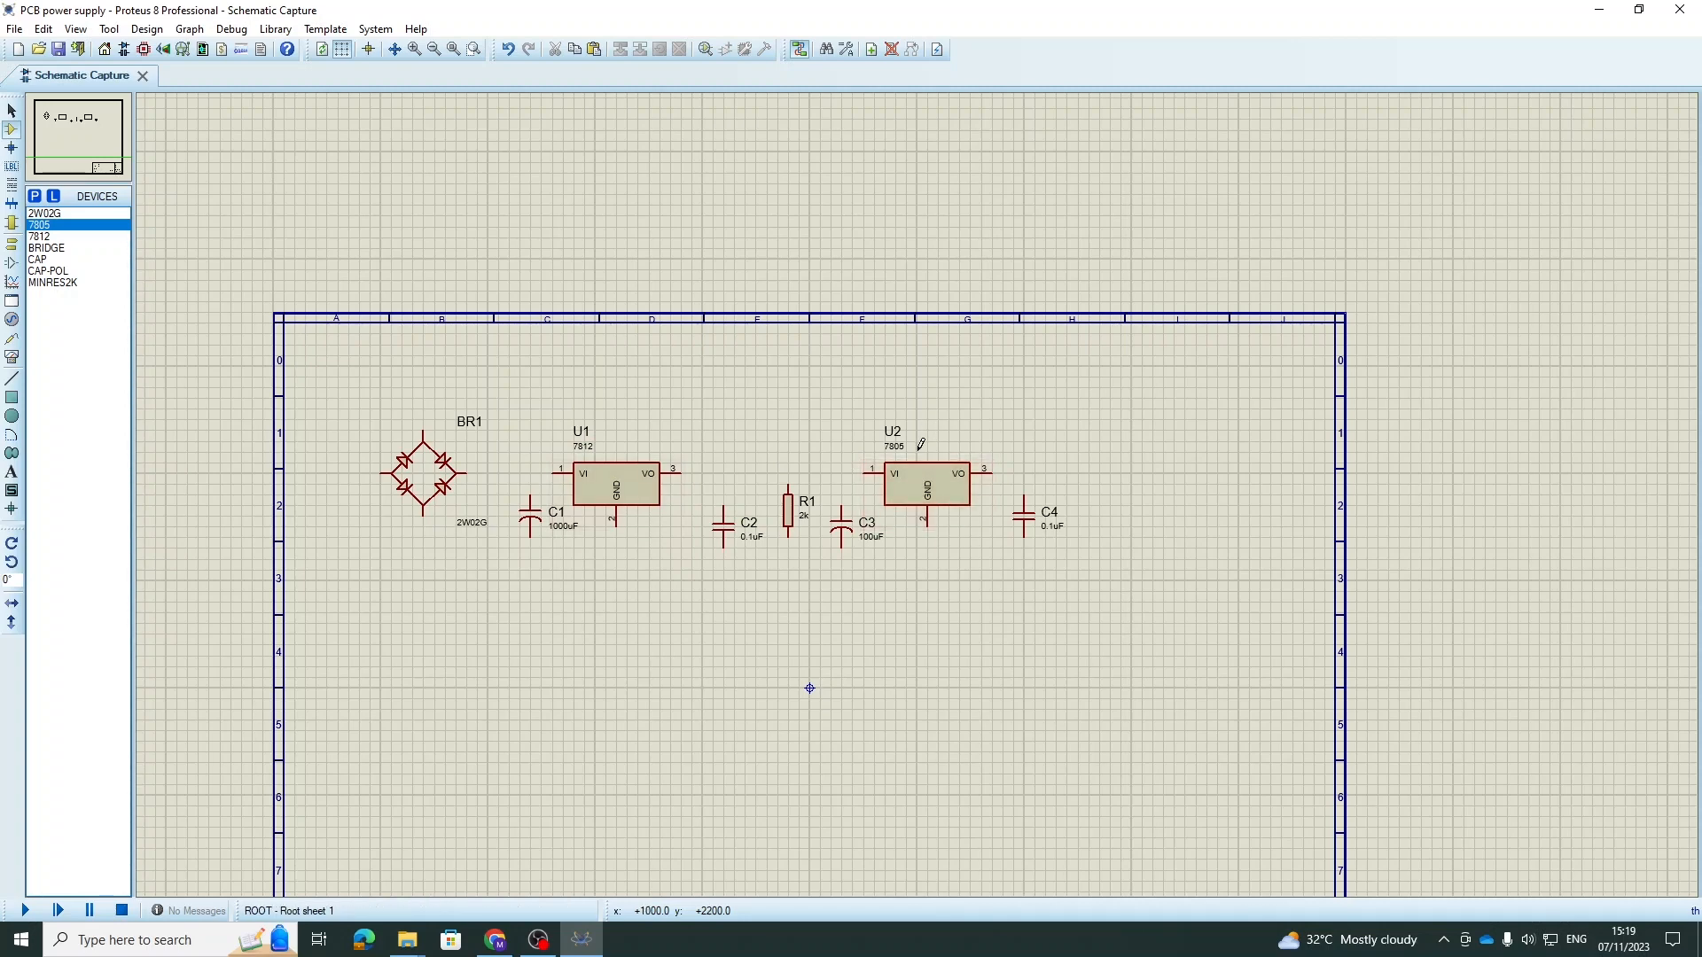
- Place another MINRES2K resistor to the right of capacitor C4 and rotate it clockwise to stand vertically
{"action": "right_click", "coordinate": [792, 511]}
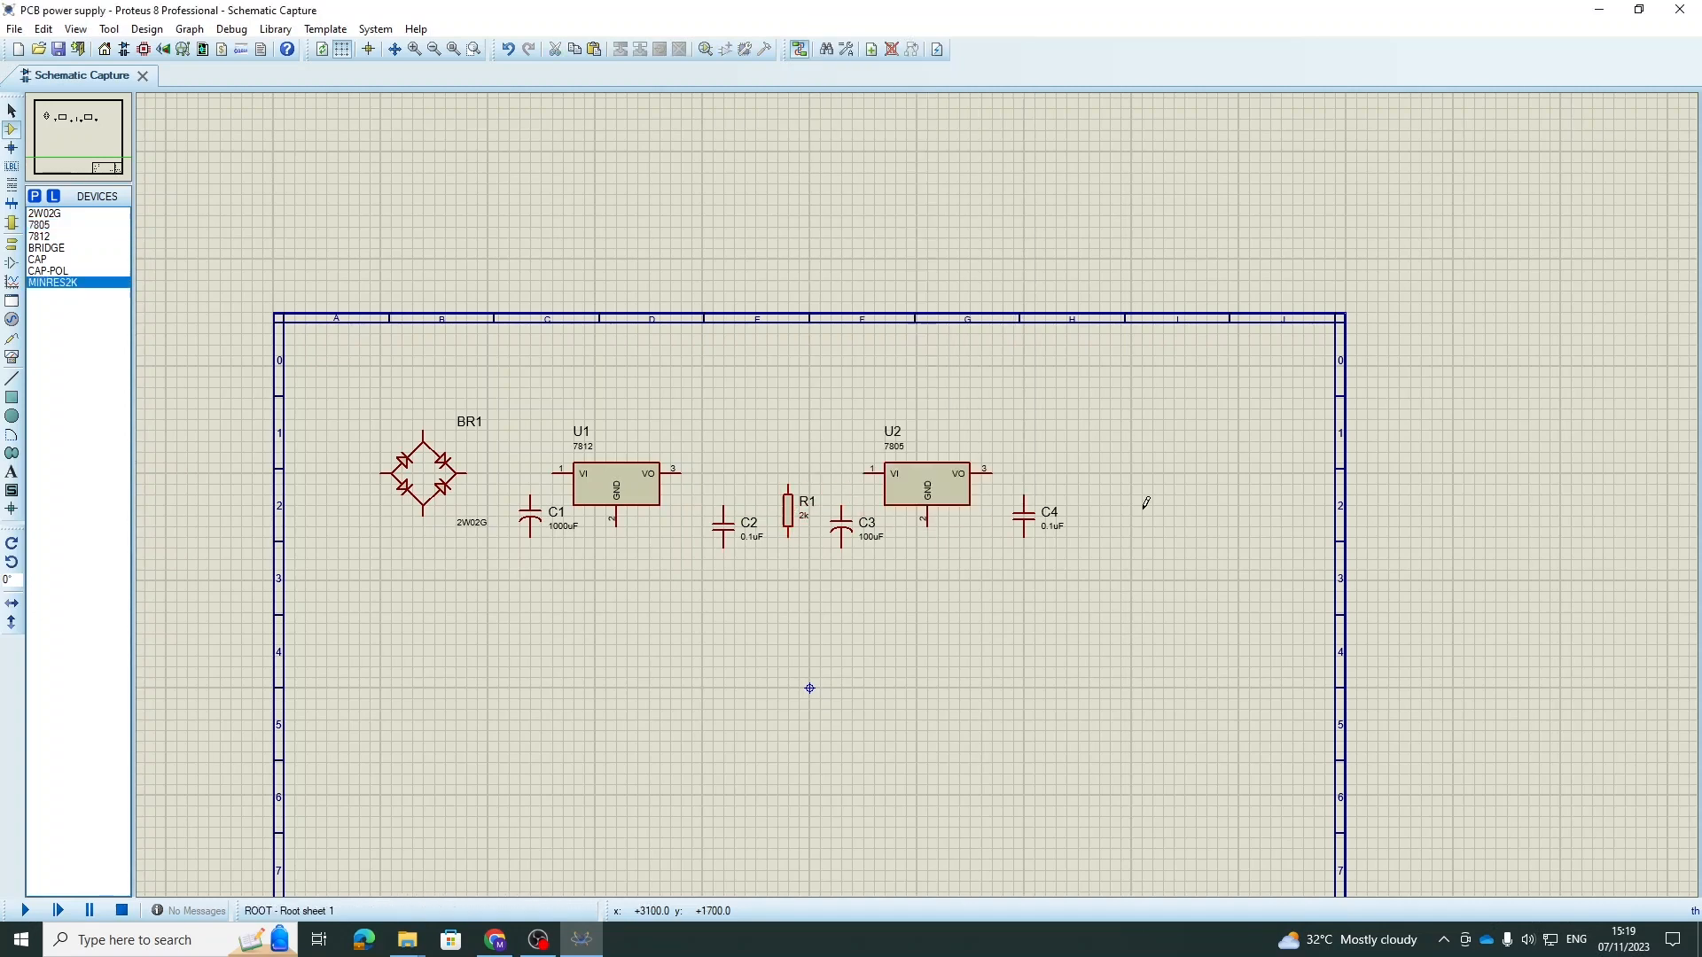
{"action": "left_click", "coordinate": [1130, 516]}
{"action": "left_click", "coordinate": [1117, 516]}
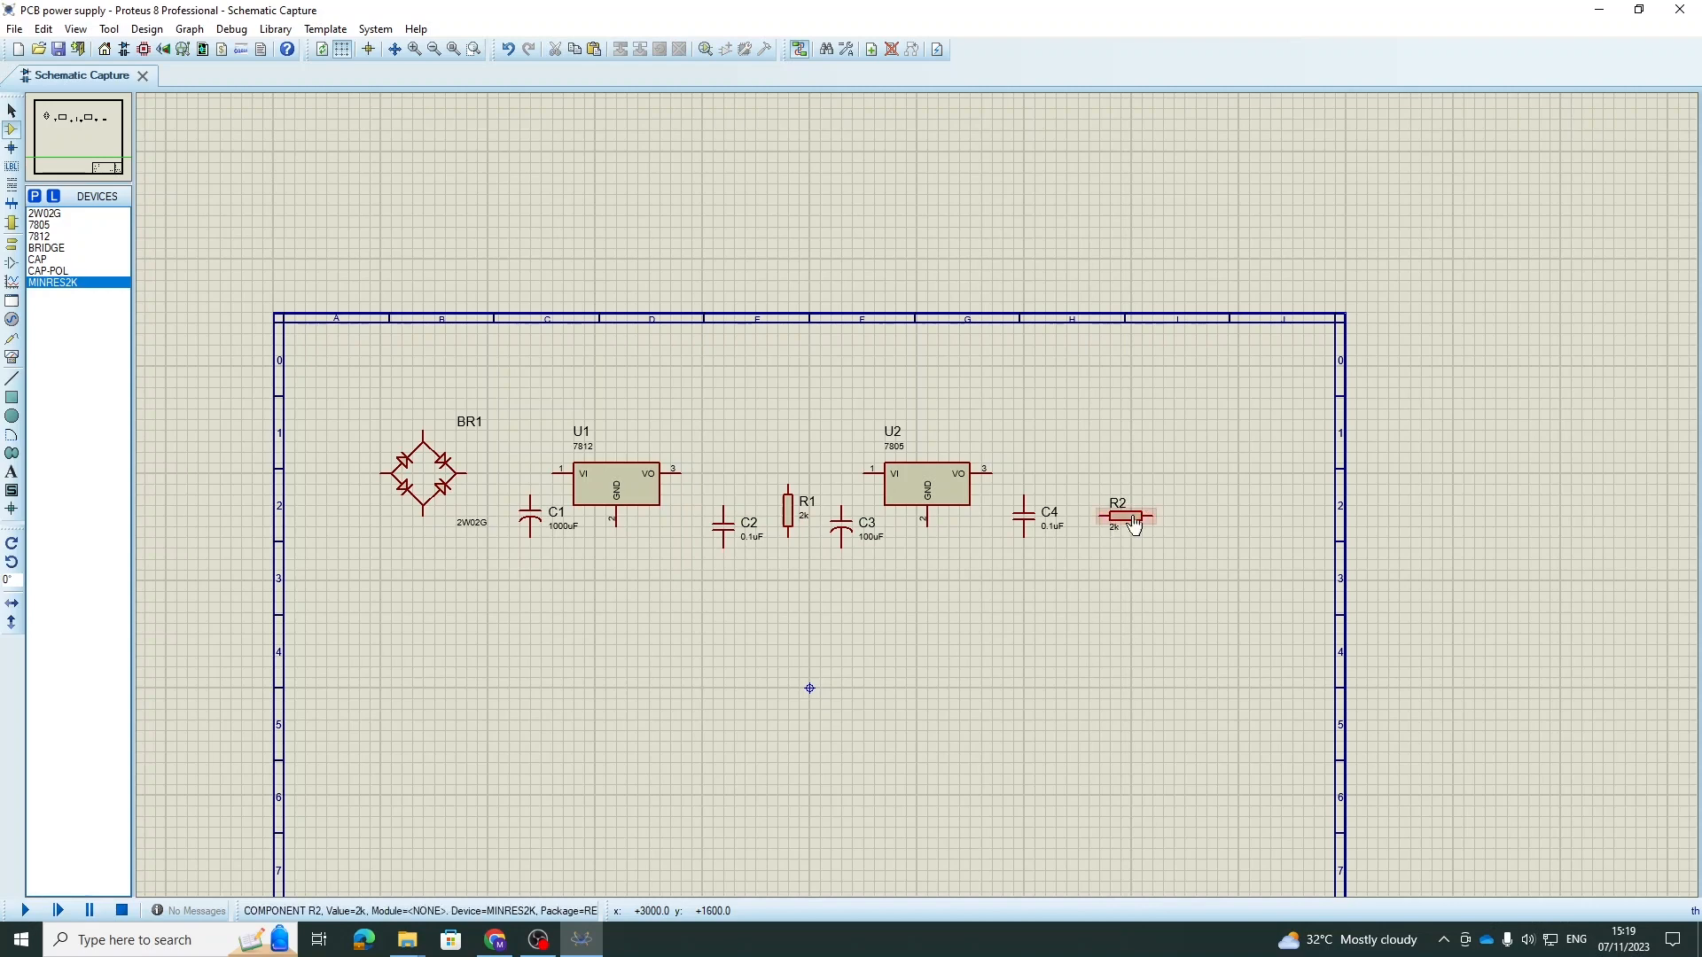
{"action": "right_click", "coordinate": [1134, 524]}
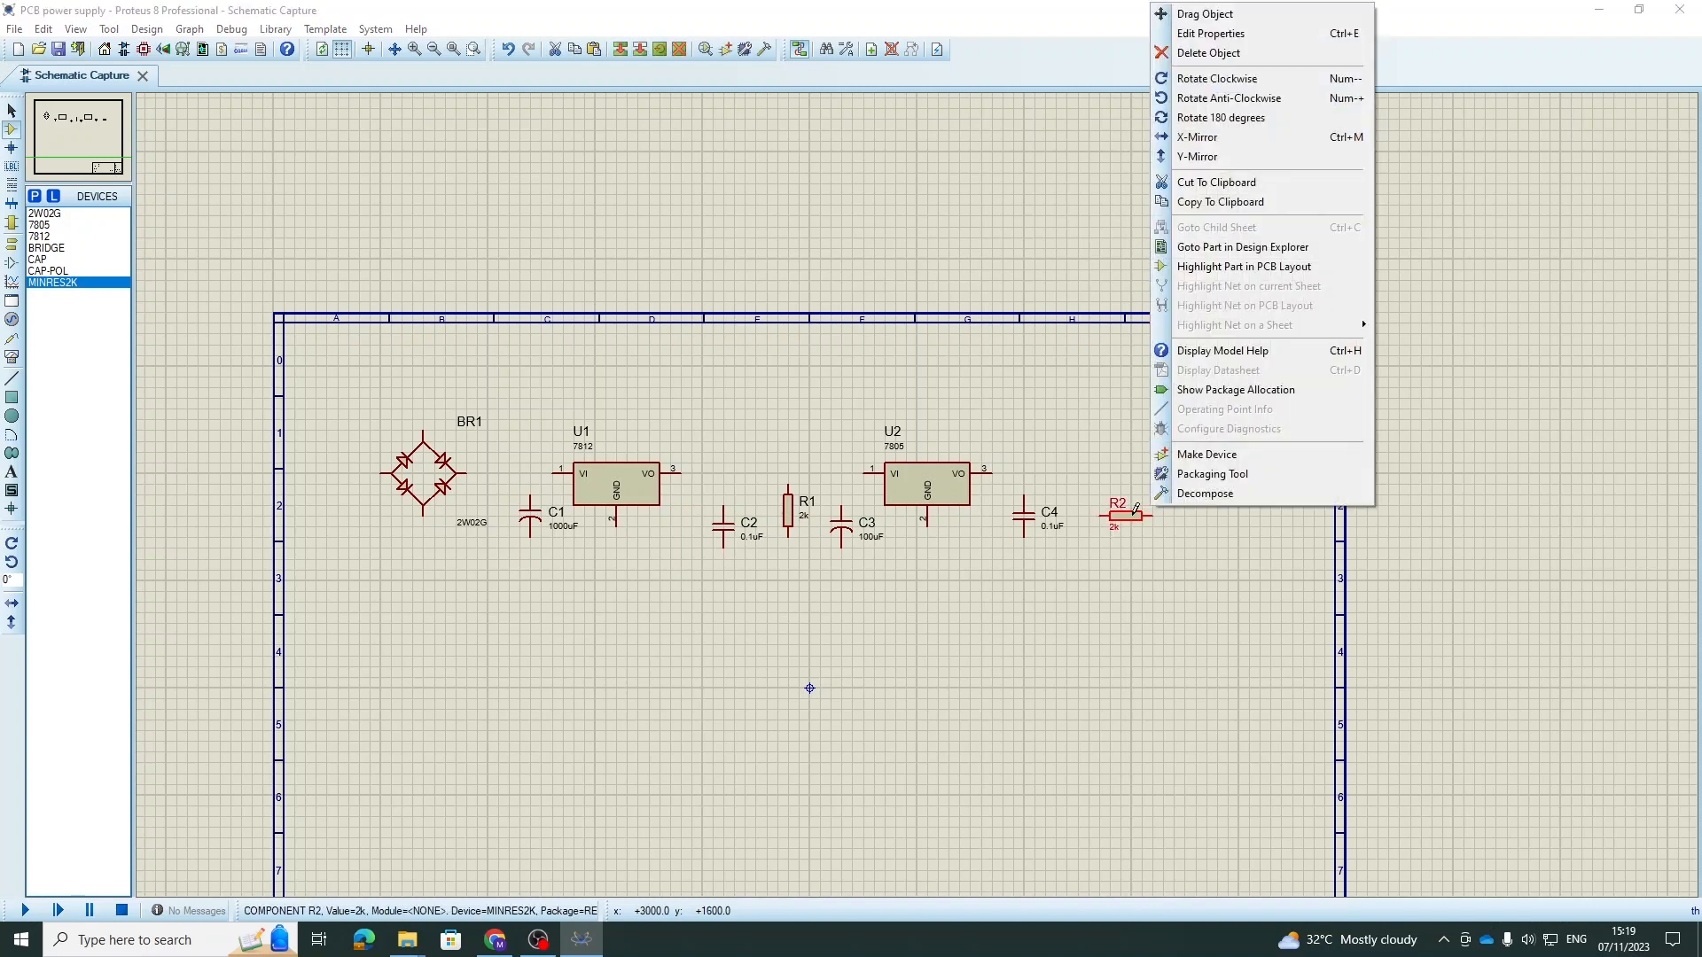
{"action": "left_click", "coordinate": [1232, 81]}
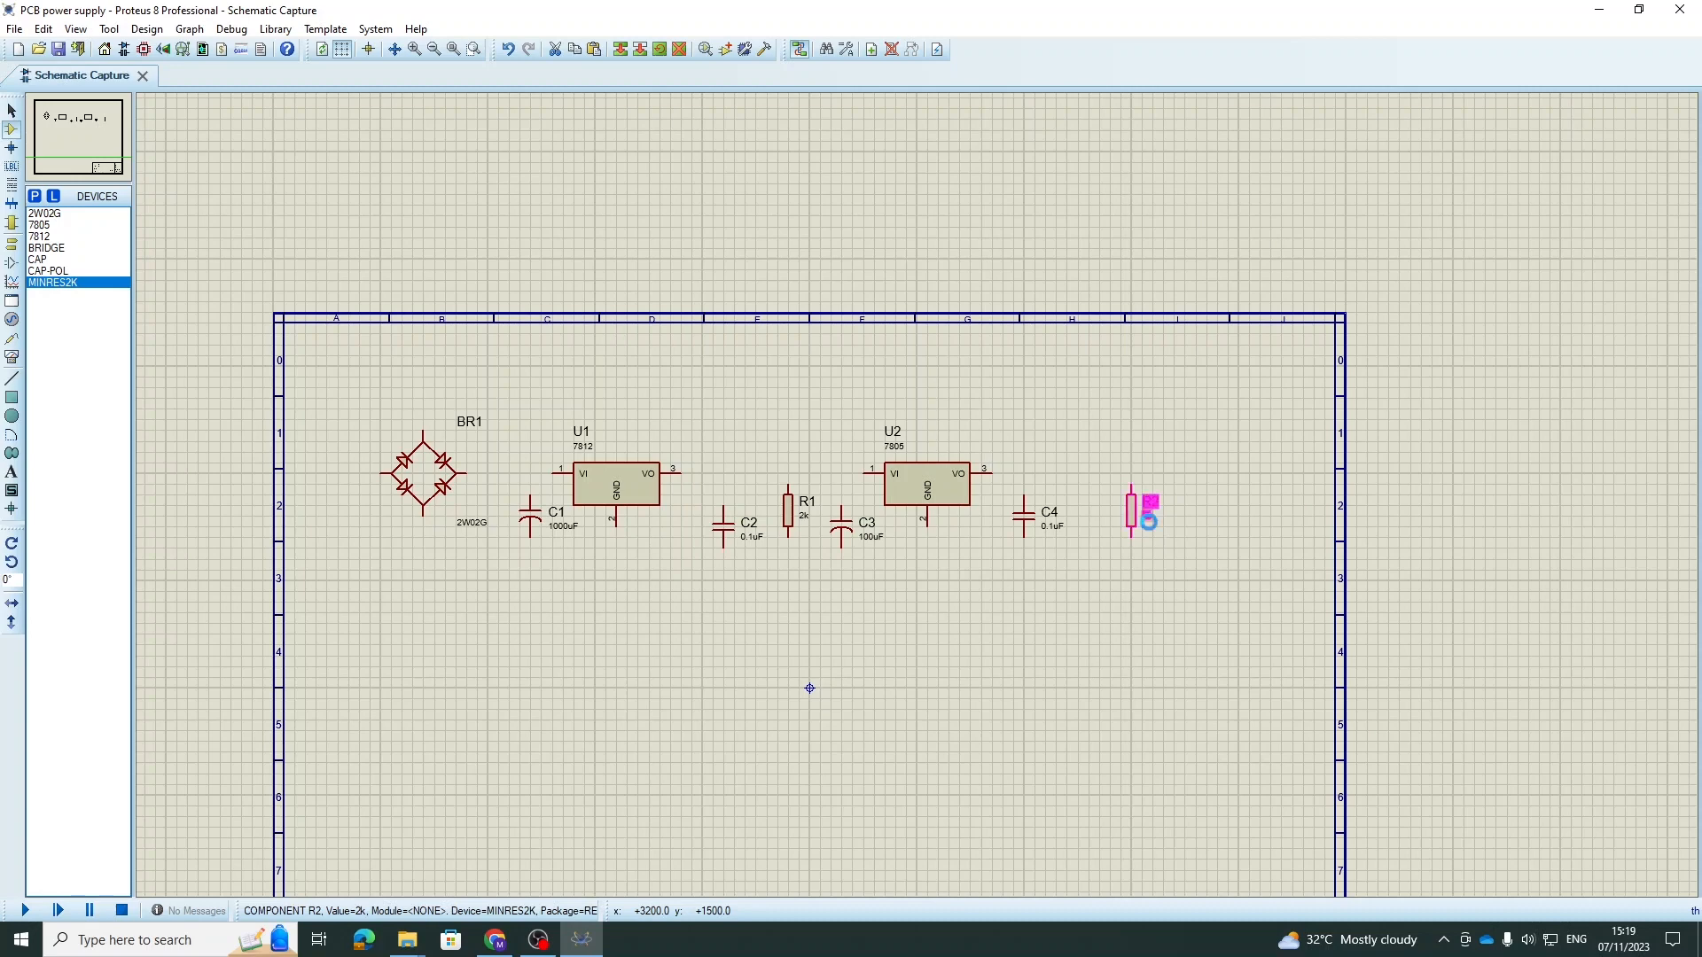
- Set the value of resistor R2 to 1k
{"action": "double_click", "coordinate": [1146, 516]}
{"action": "left_click", "coordinate": [753, 319]}
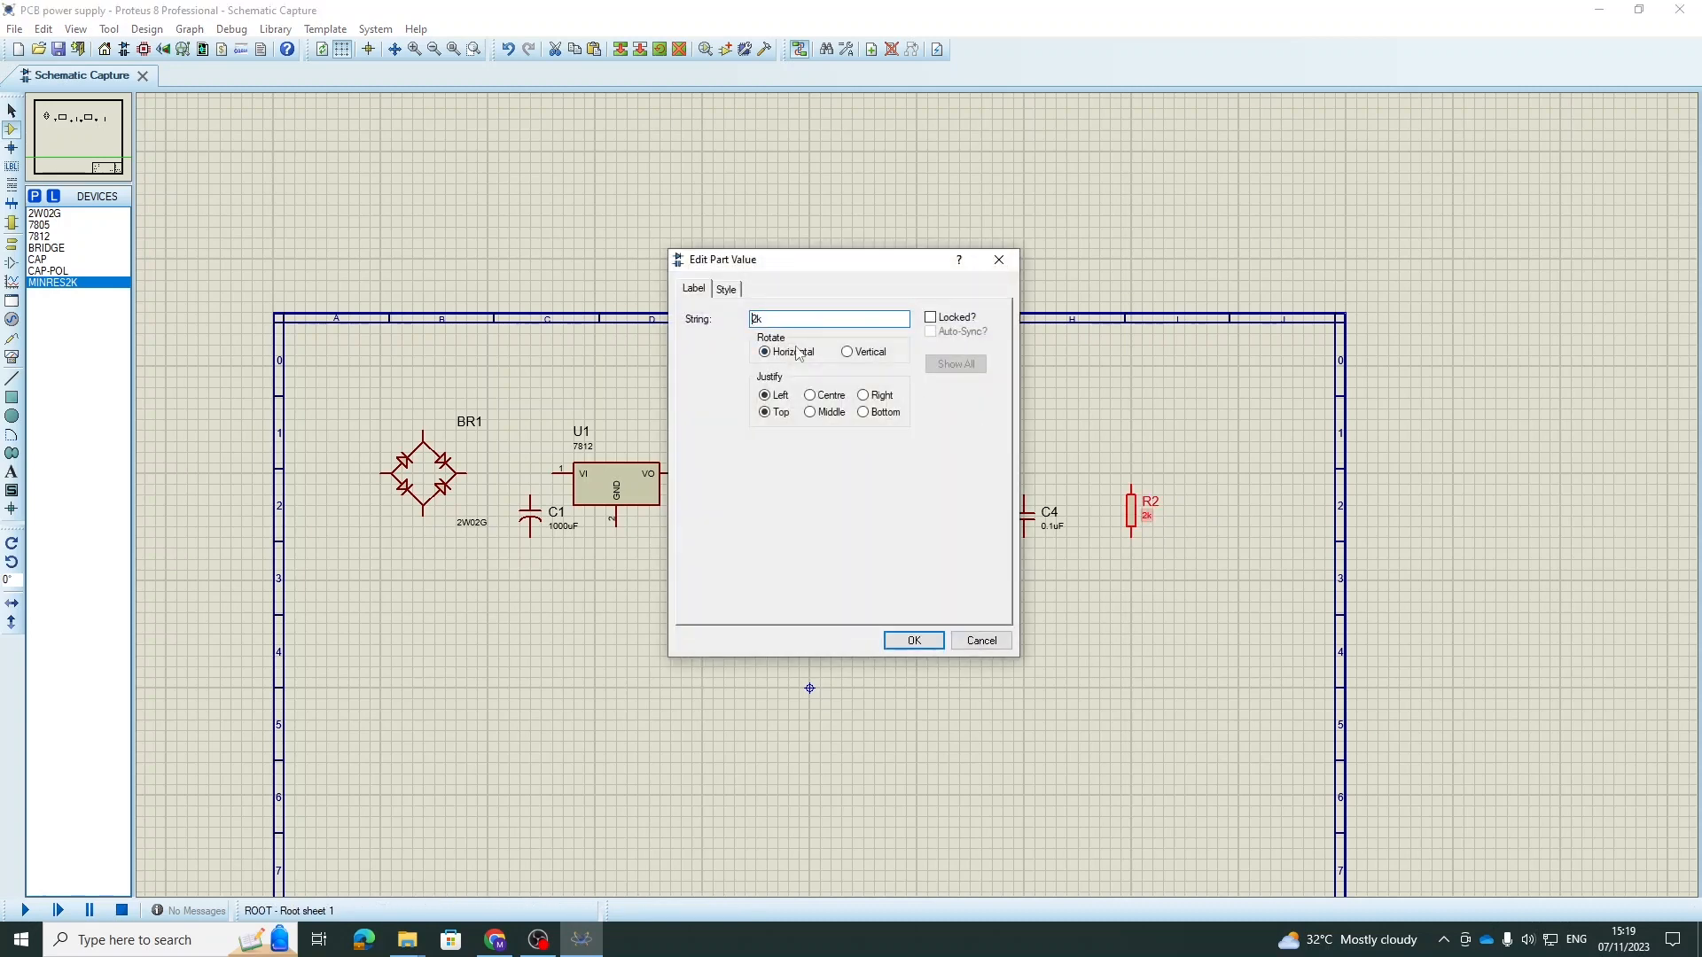
{"action": "type", "text": "1"}
{"action": "left_click", "coordinate": [898, 641]}
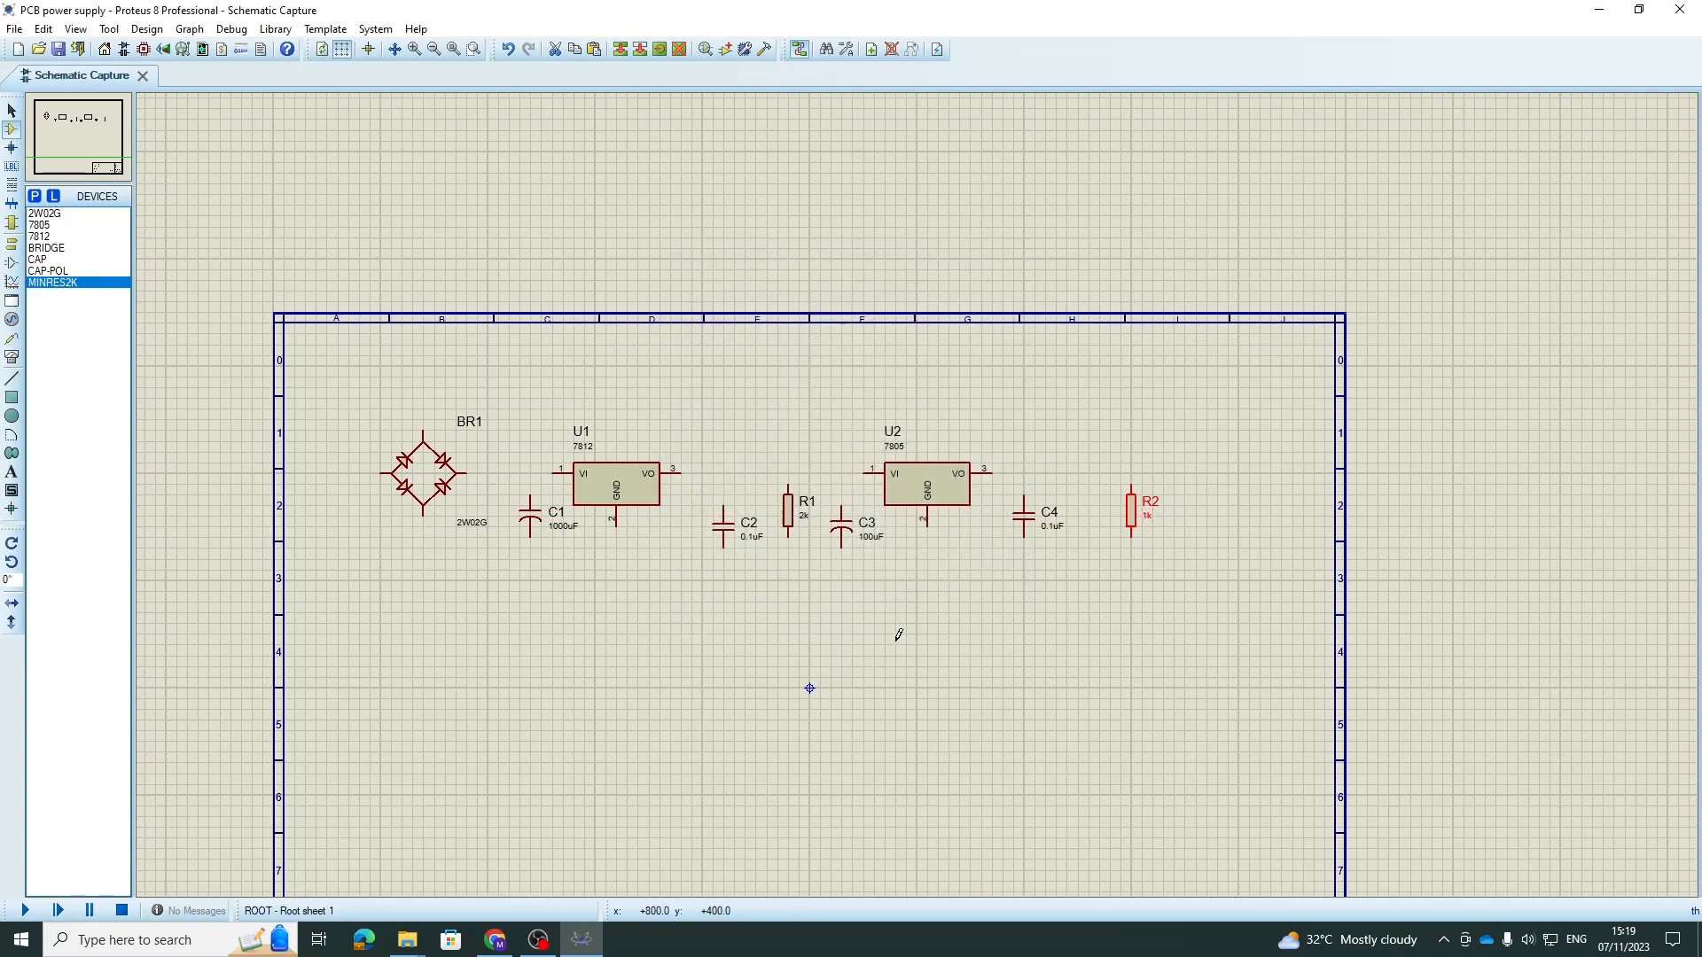
- Search the device library for led, add LED-YELLOW from the LEDs sub-category and place it directly below resistor R1
{"action": "left_click", "coordinate": [36, 197]}
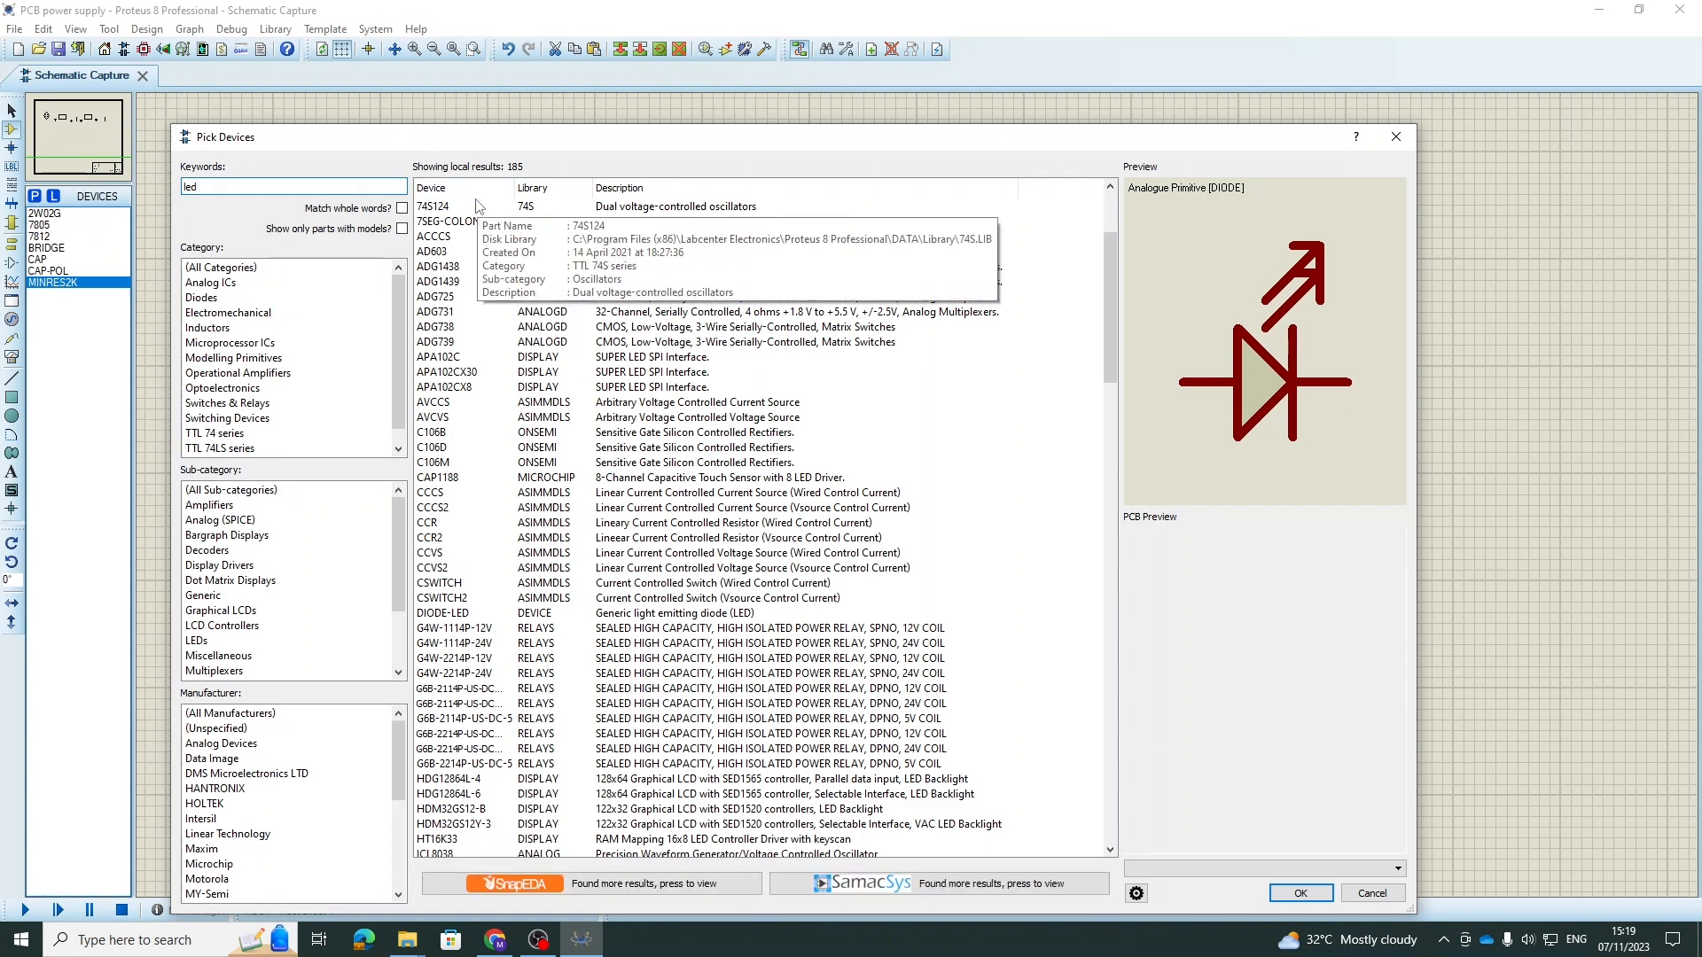
{"action": "left_click", "coordinate": [354, 641]}
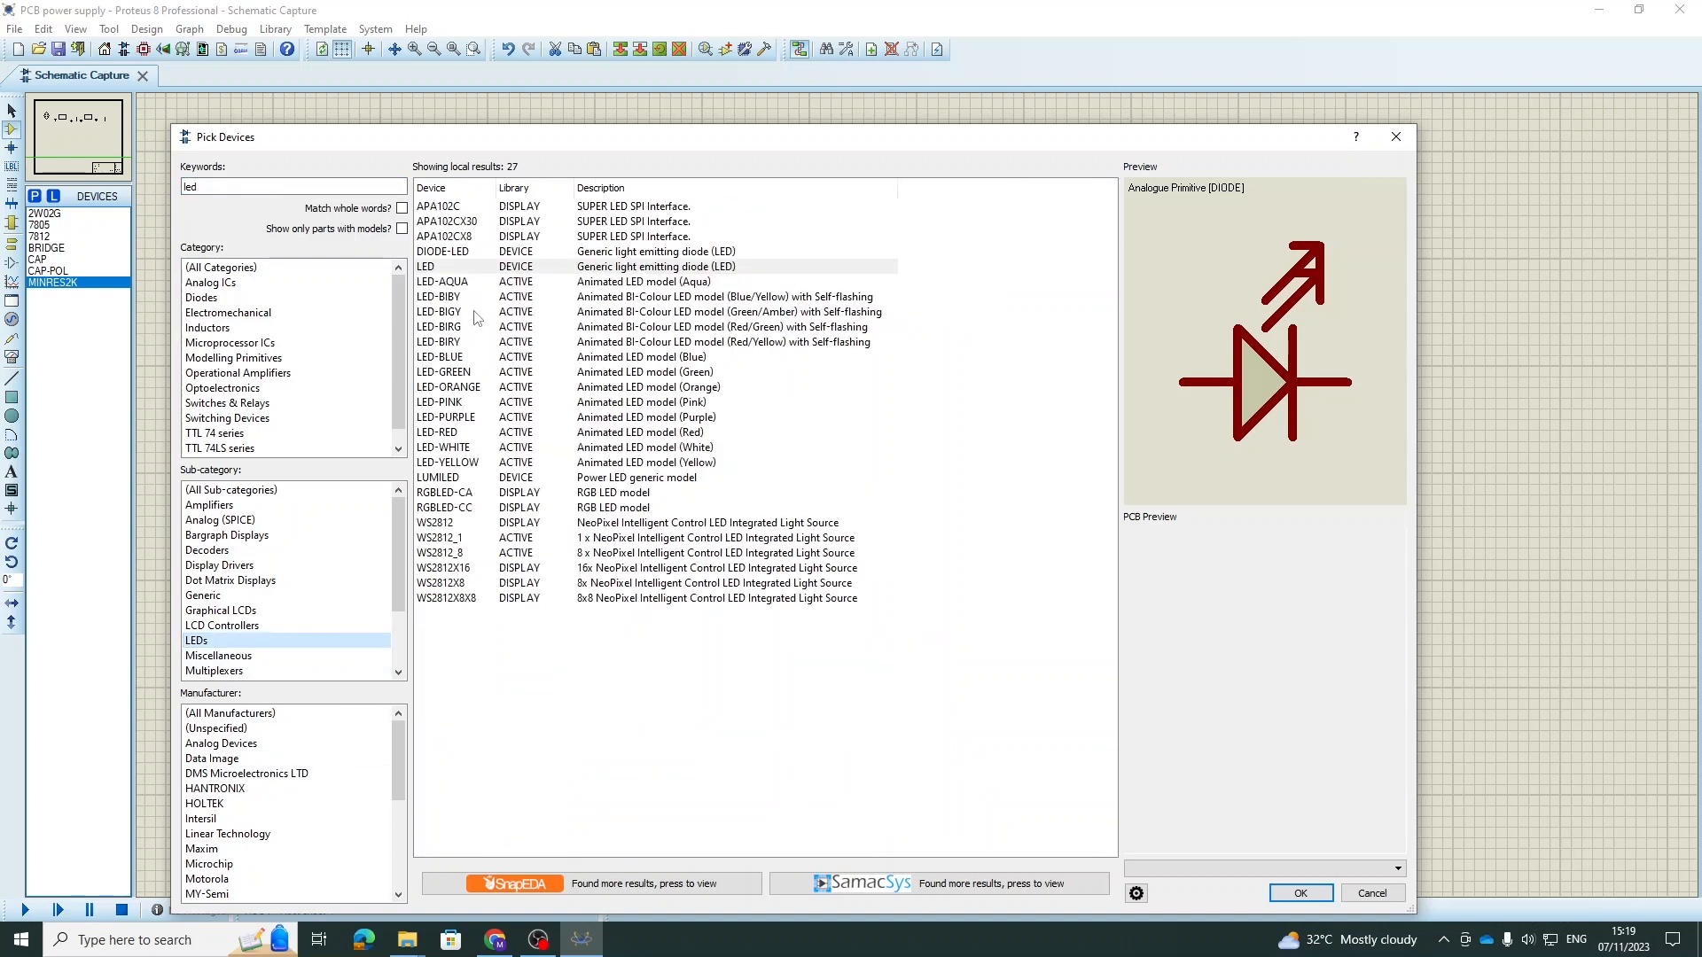
{"action": "left_click", "coordinate": [448, 462]}
{"action": "left_click", "coordinate": [1300, 893]}
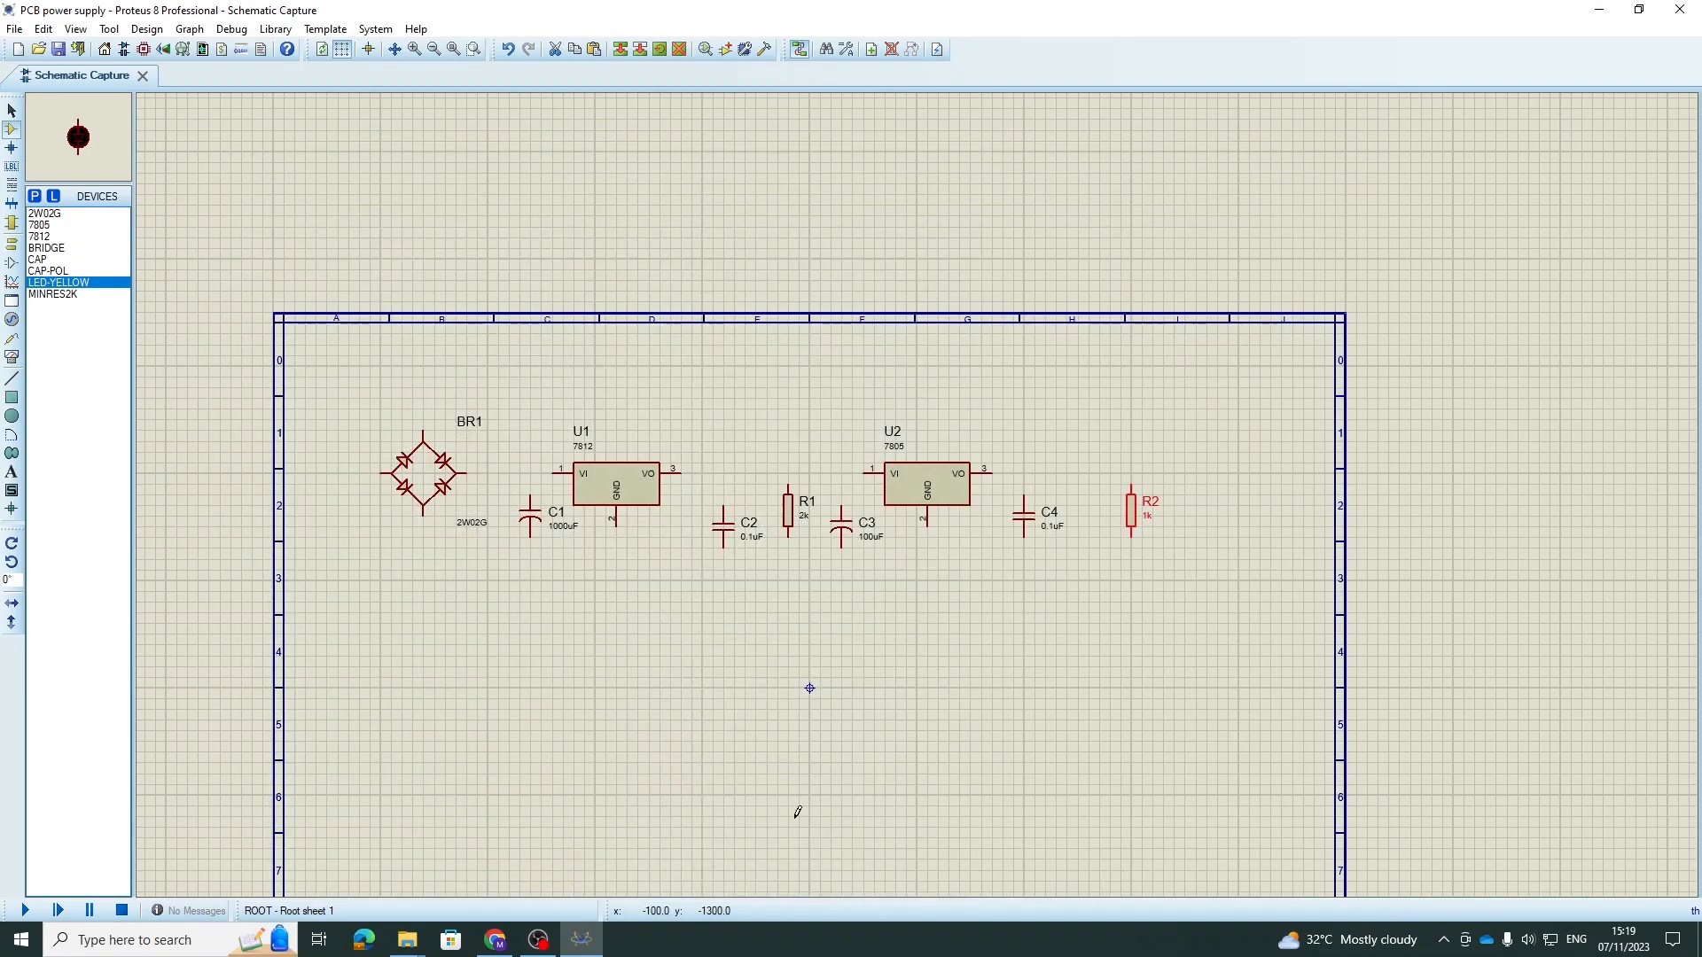
{"action": "left_click", "coordinate": [745, 639]}
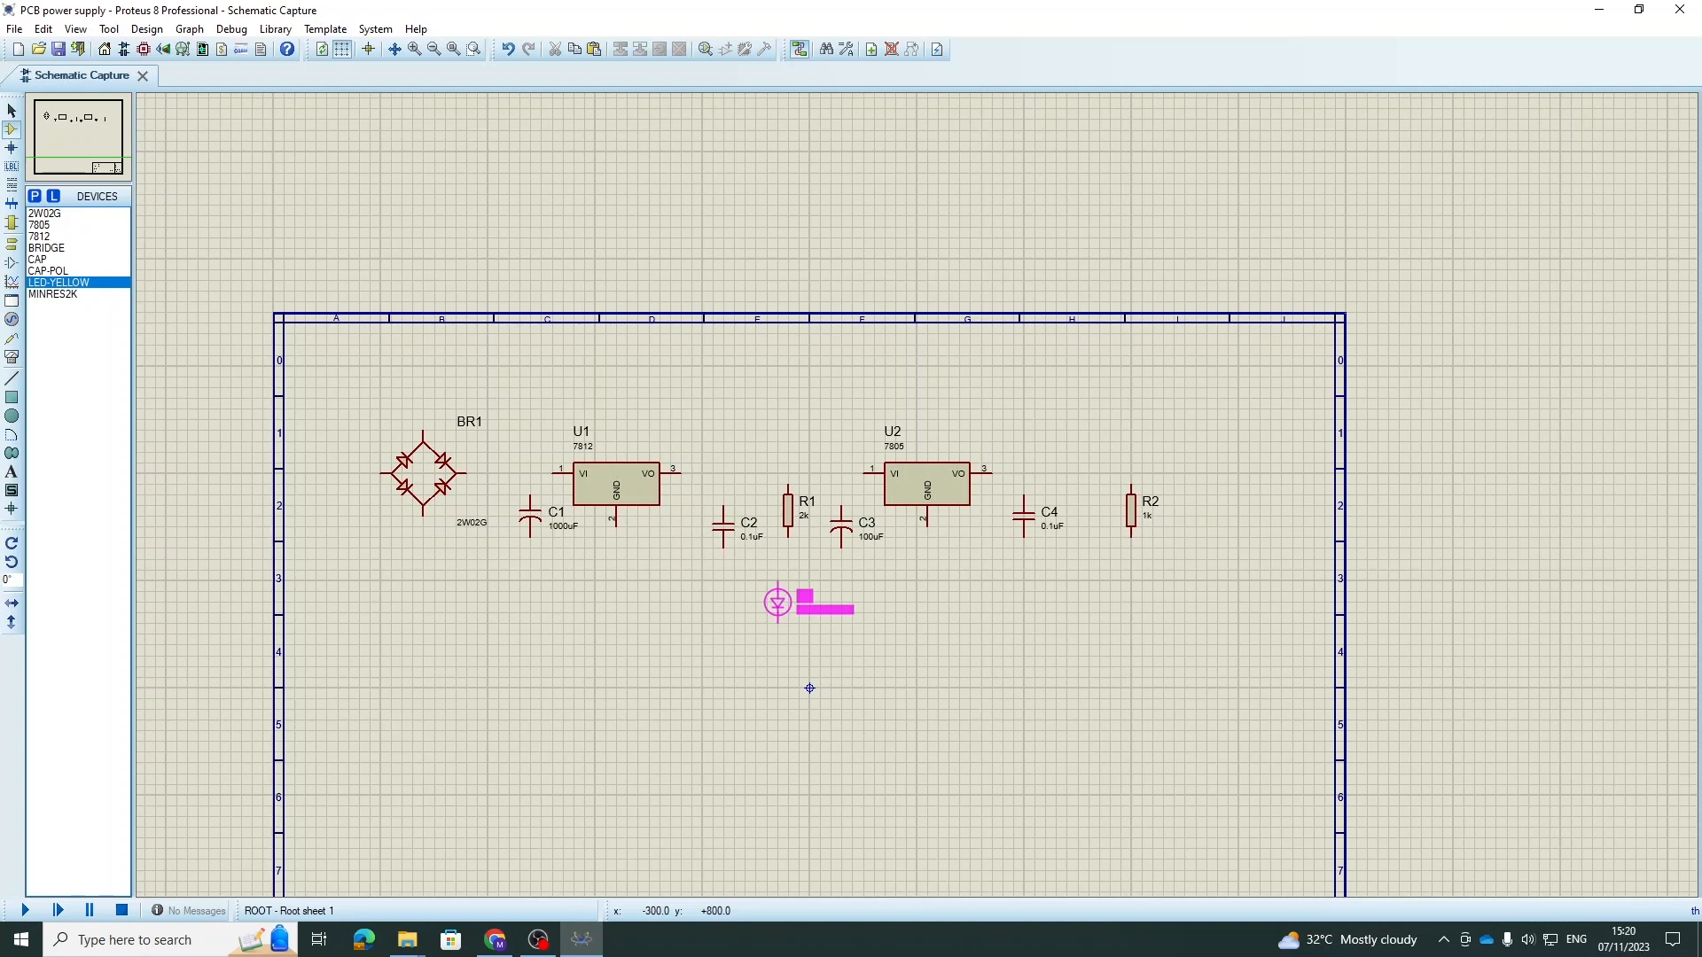
{"action": "left_click", "coordinate": [802, 612]}
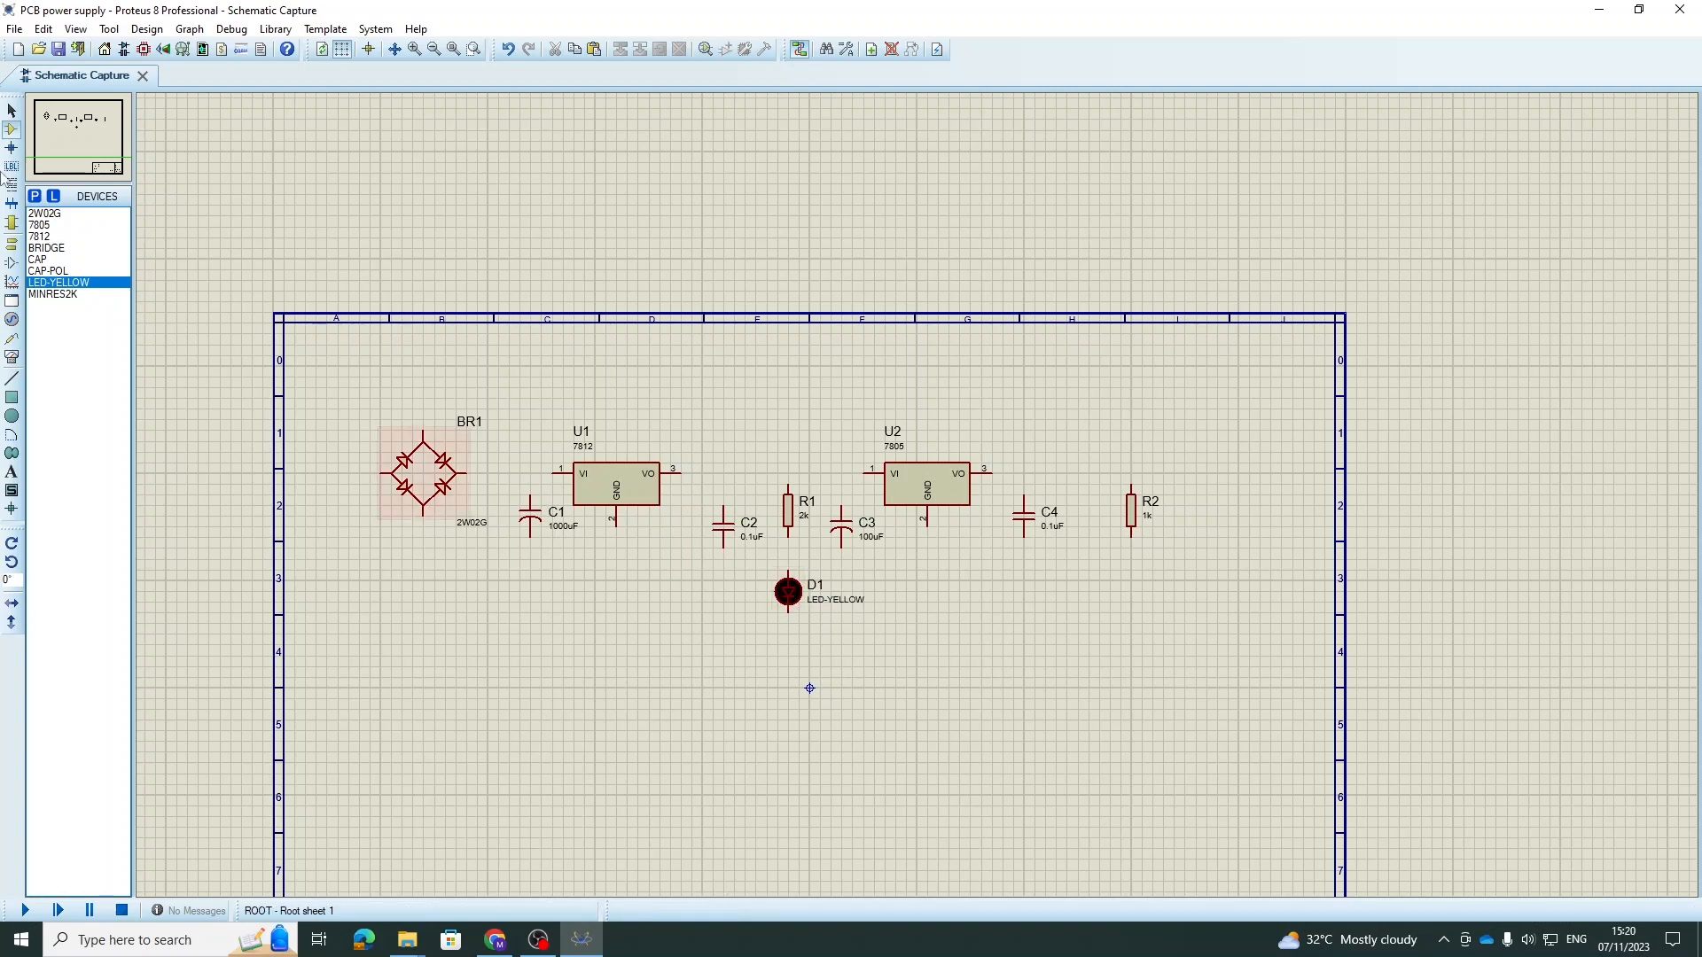
- Add LED-GREEN from the LEDs sub-category of the led search results and place it directly below resistor R2
{"action": "left_click", "coordinate": [36, 196]}
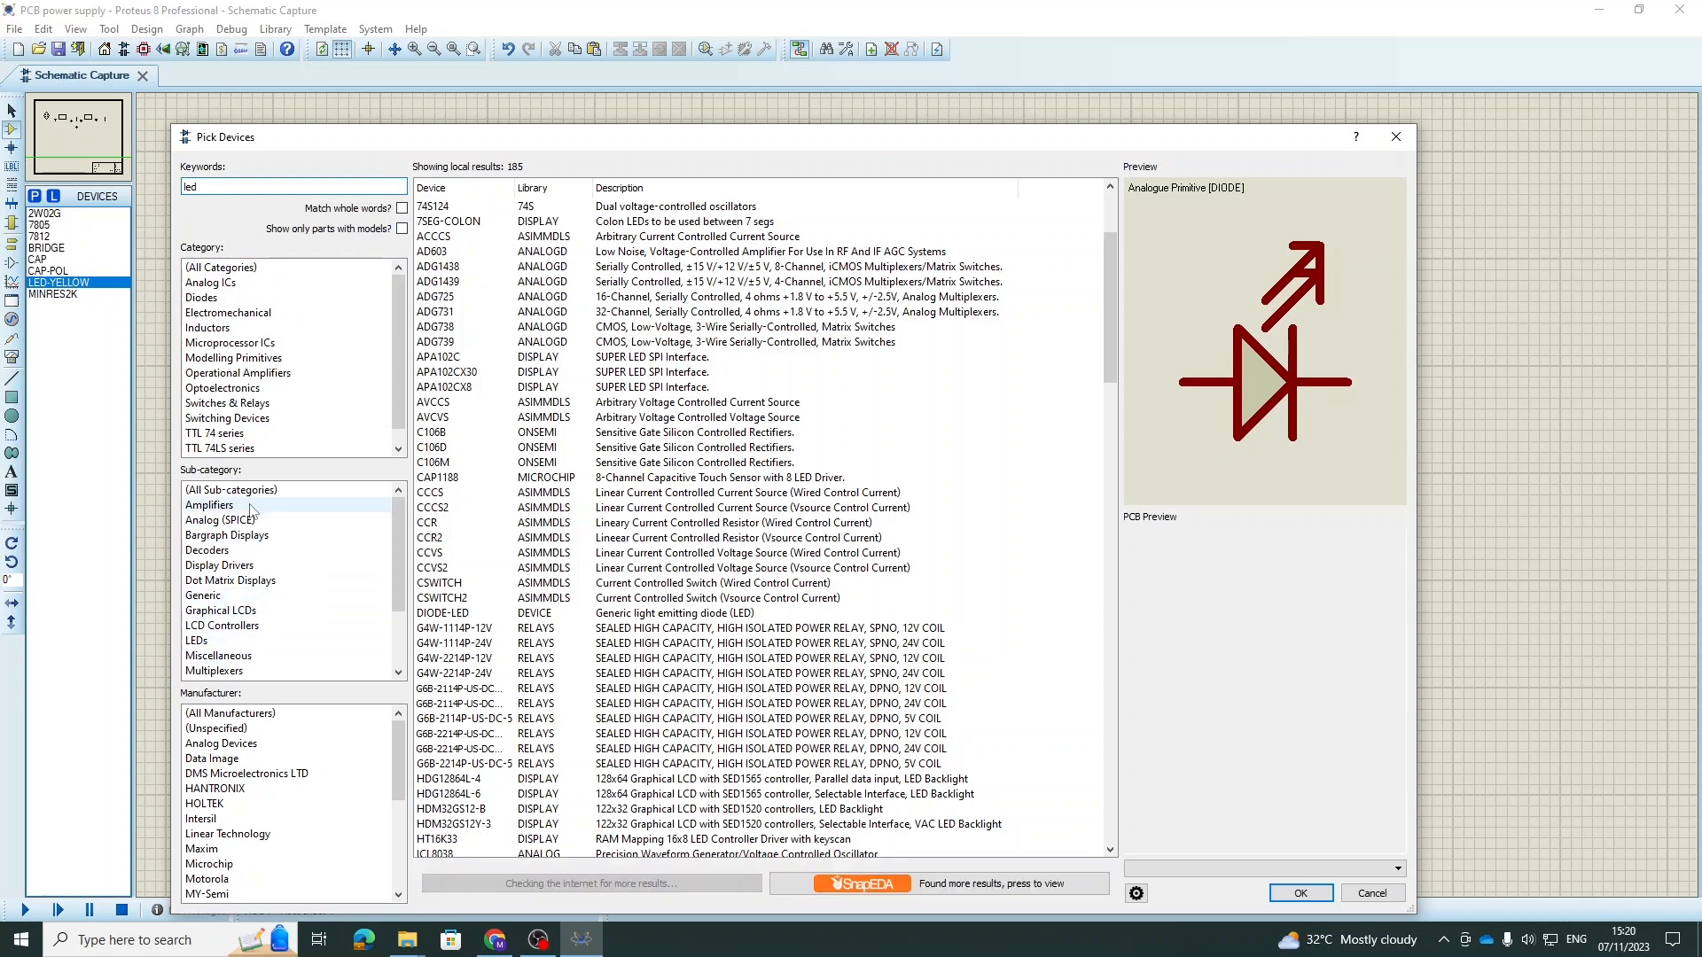
{"action": "left_click", "coordinate": [217, 640]}
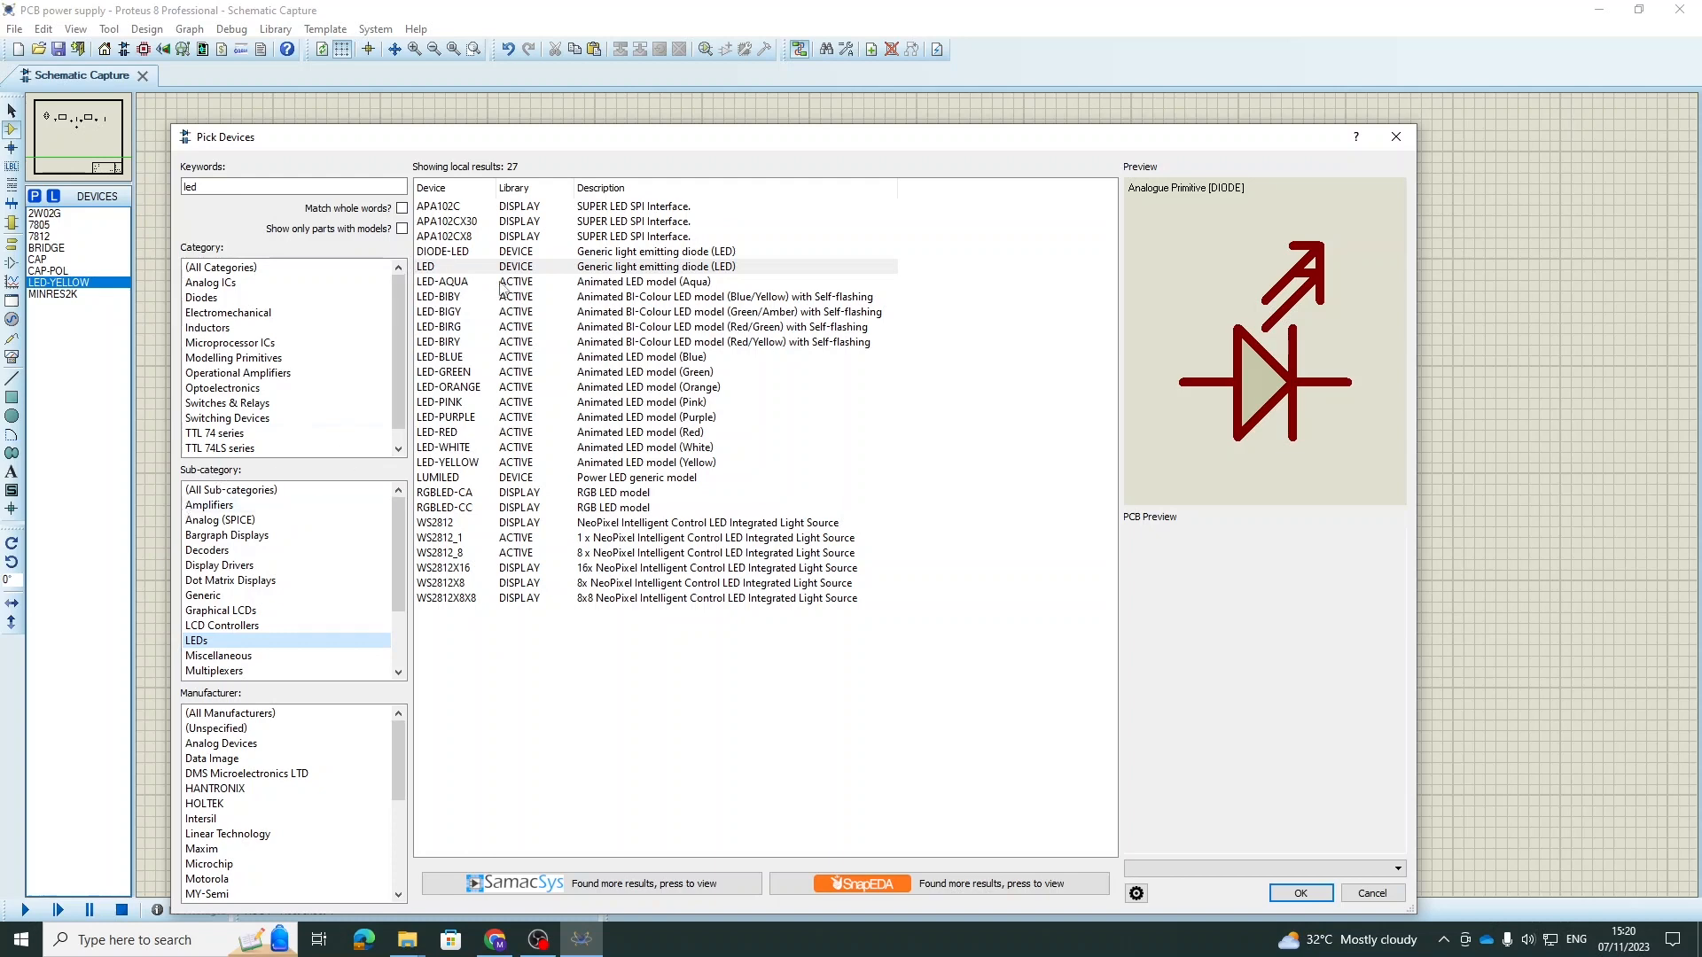
{"action": "left_click", "coordinate": [477, 372]}
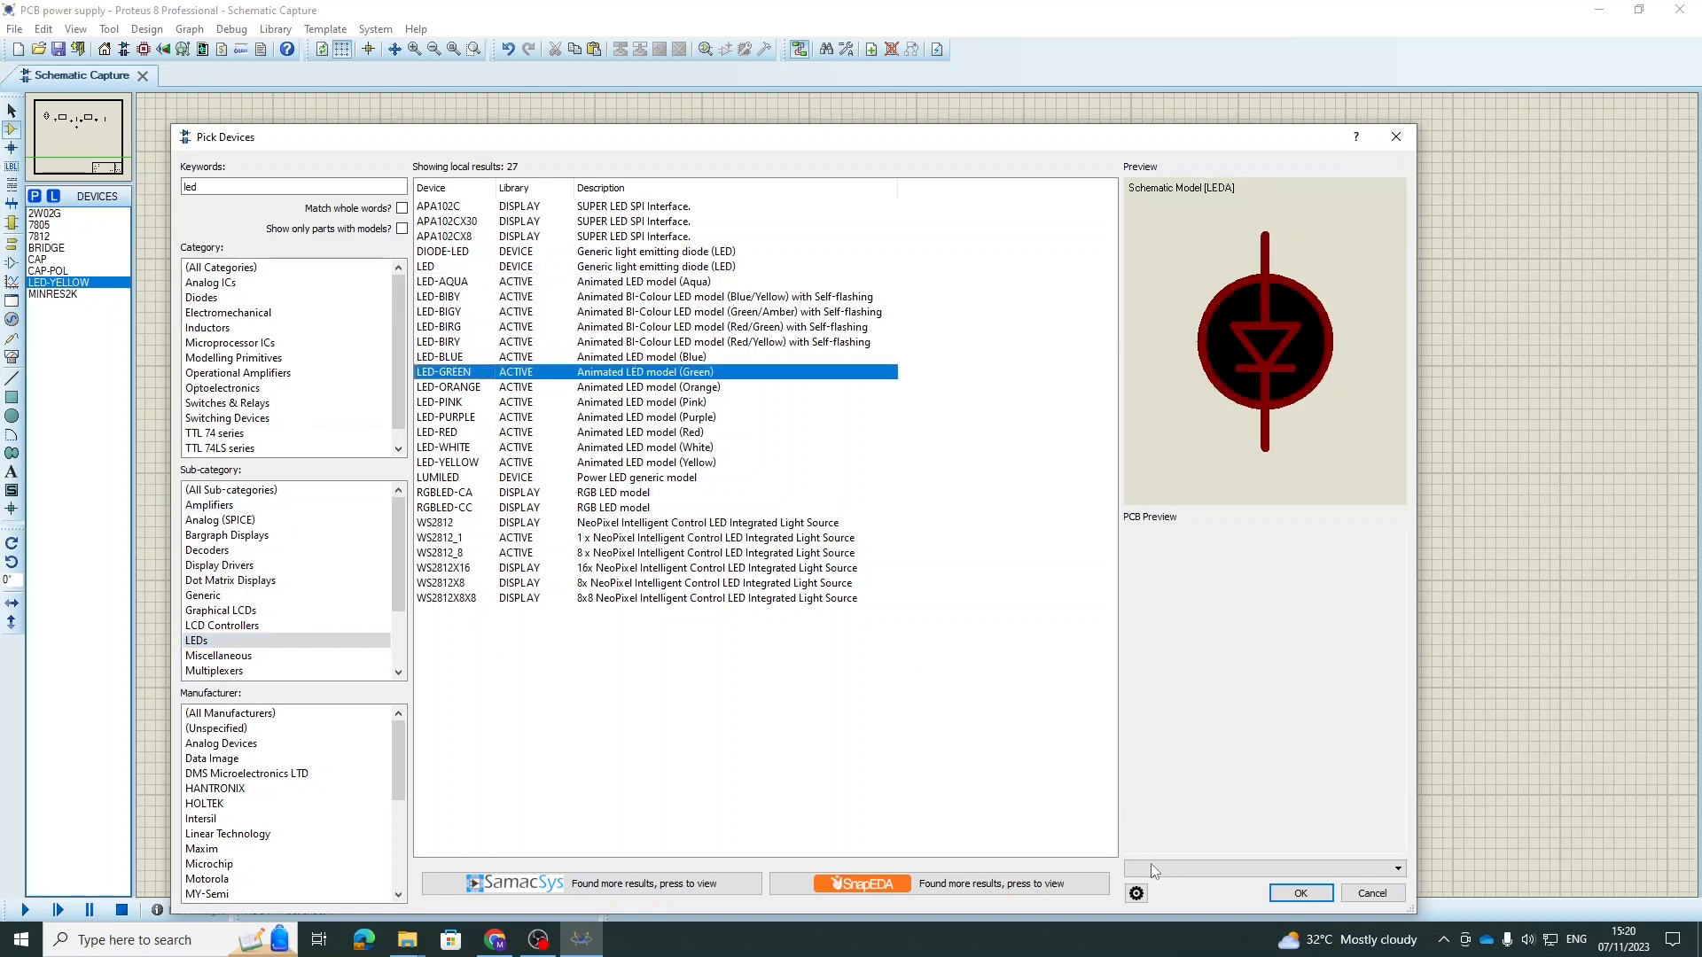
{"action": "left_click", "coordinate": [1300, 892]}
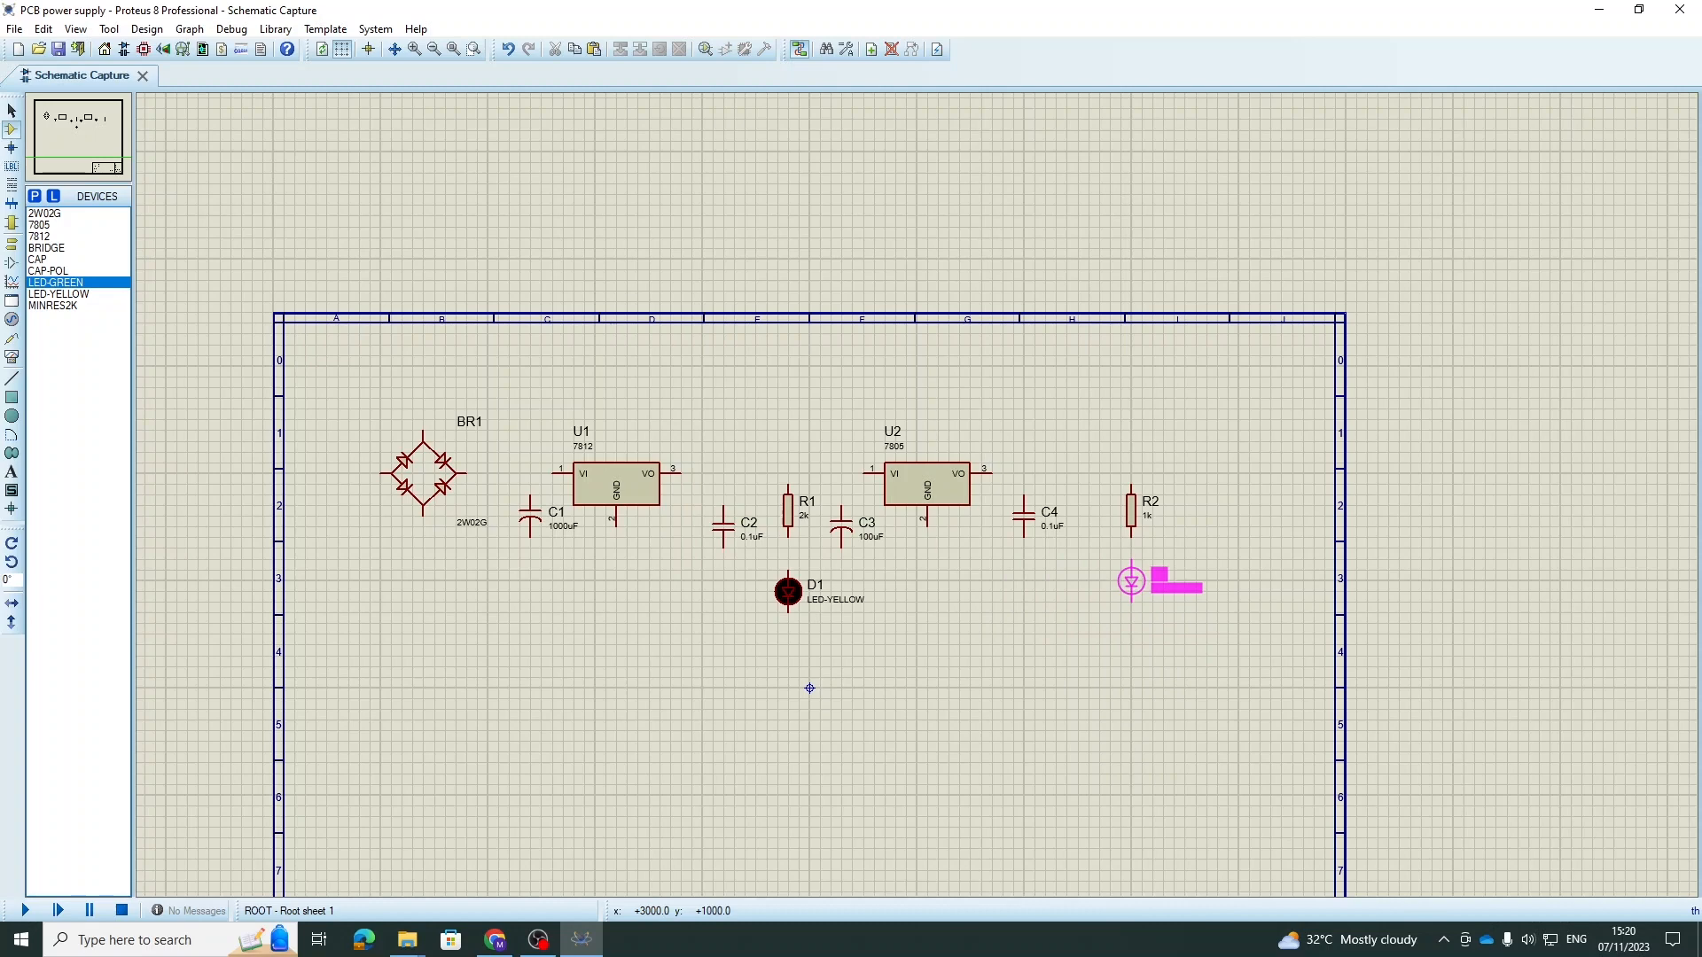
{"action": "left_click", "coordinate": [1131, 582]}
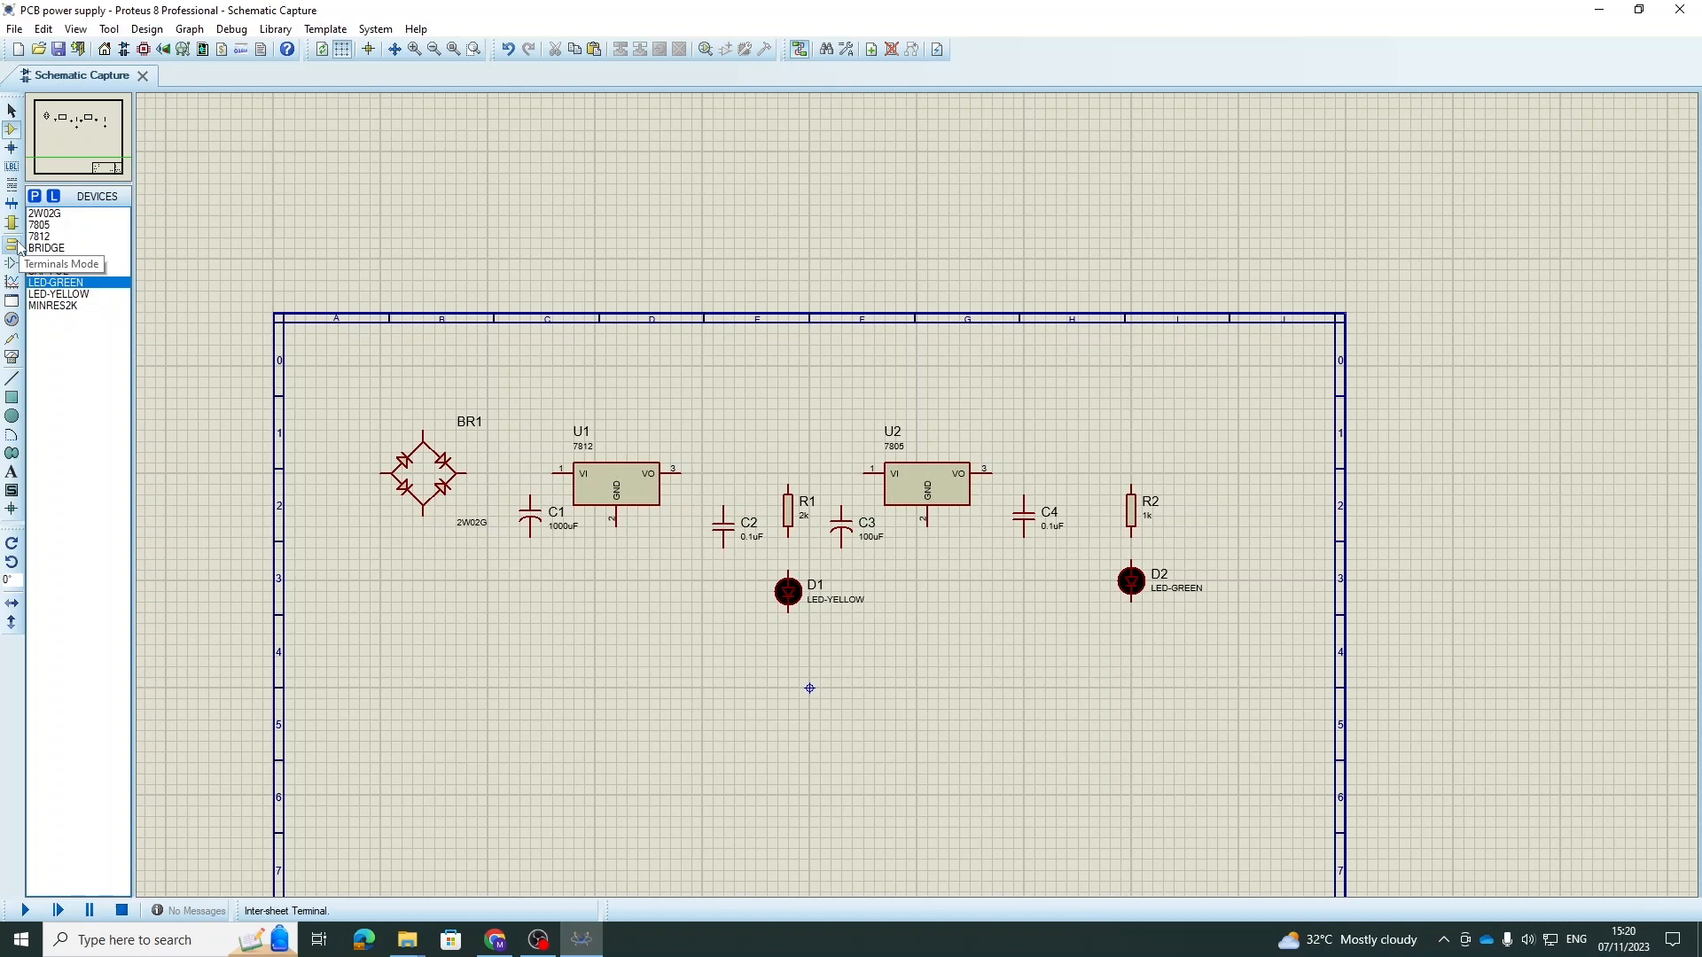
- Search the device library for terminal block, add the two-pin TBLOCK-I2 and place it left of bridge rectifier BR1
{"action": "left_click", "coordinate": [36, 198]}
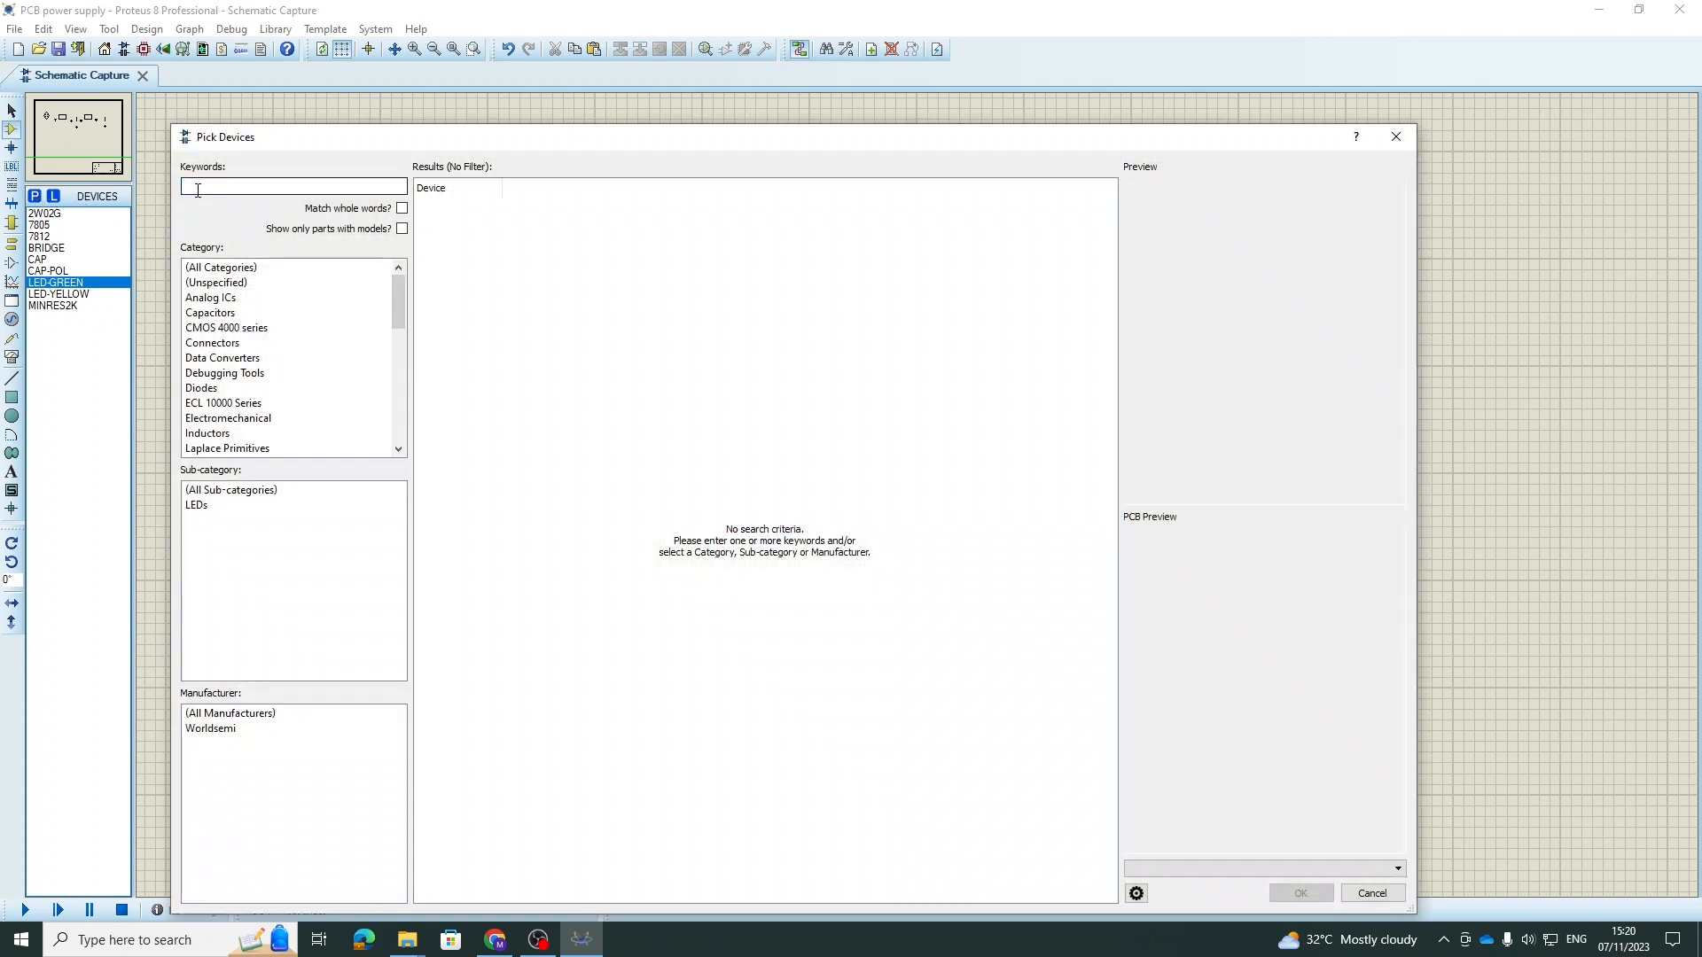
{"action": "type", "text": "t"}
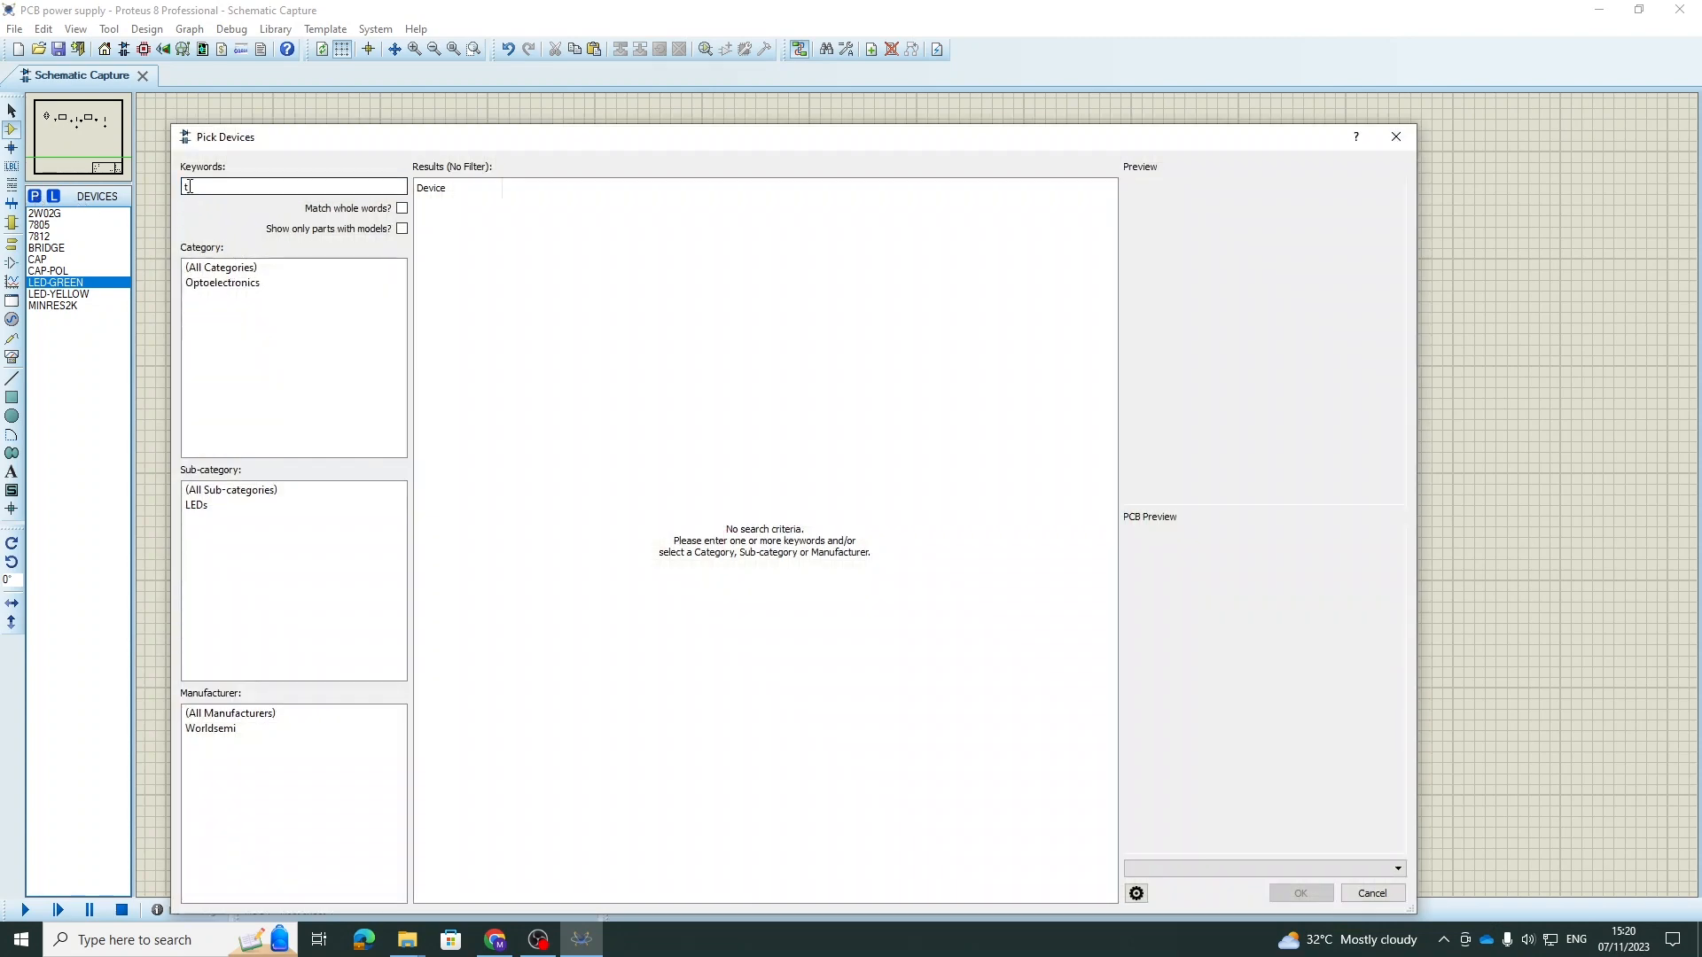
{"action": "type", "text": "erminal block"}
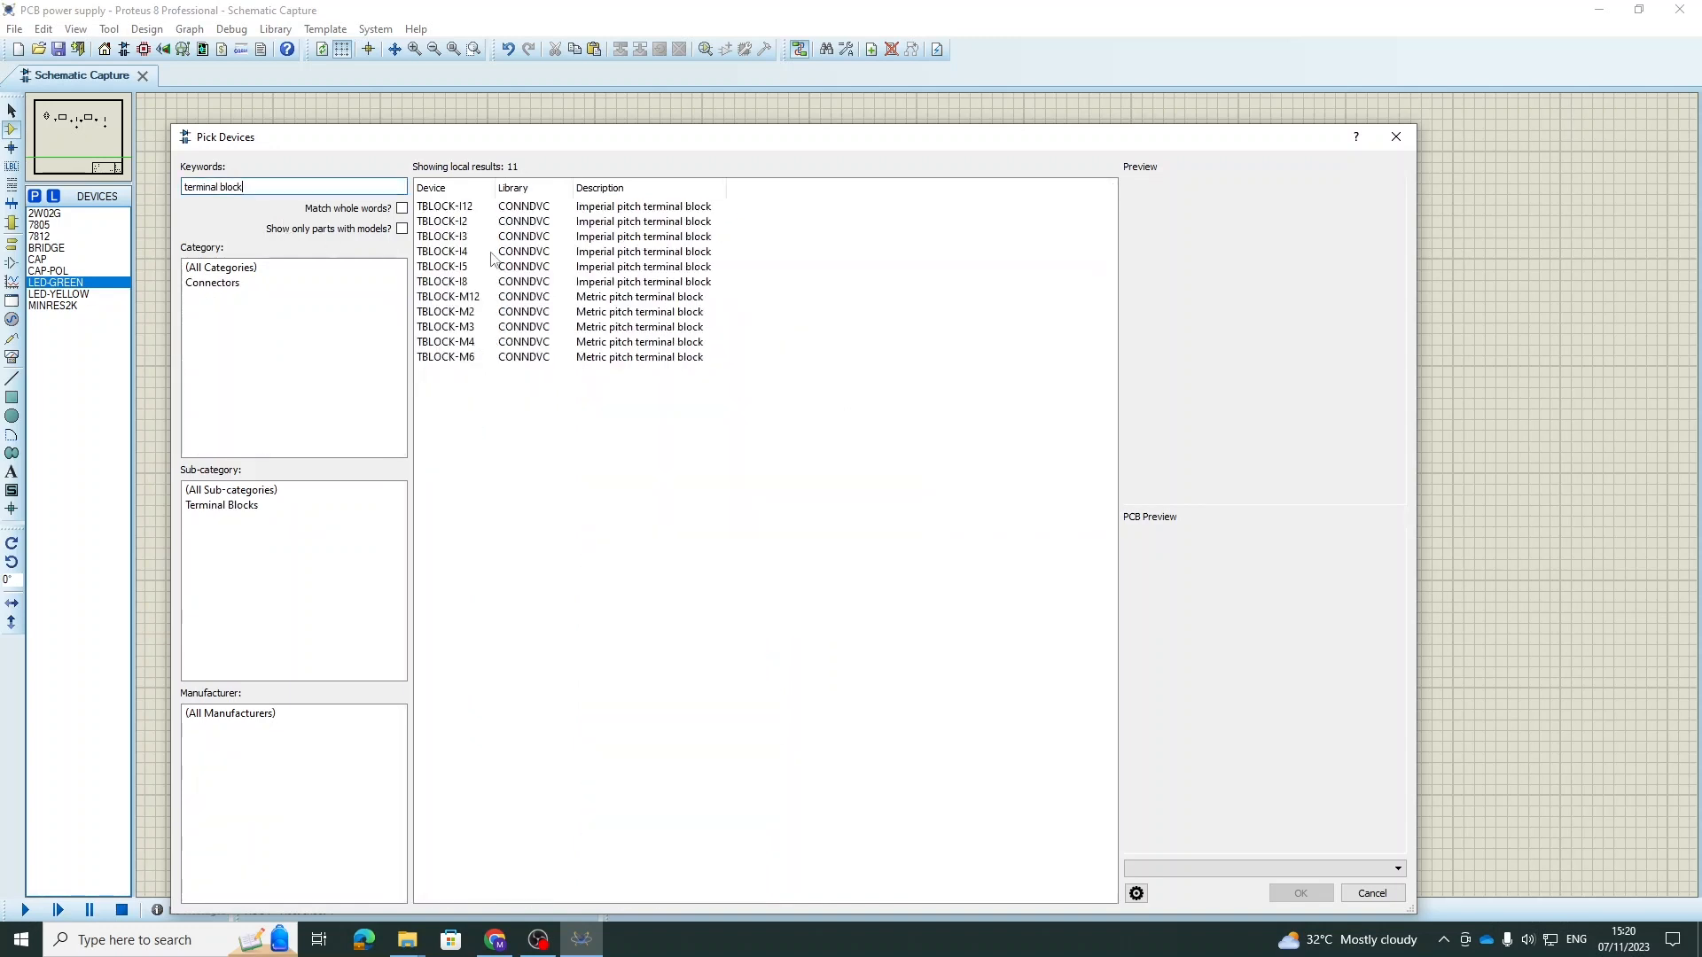
{"action": "left_click", "coordinate": [472, 223]}
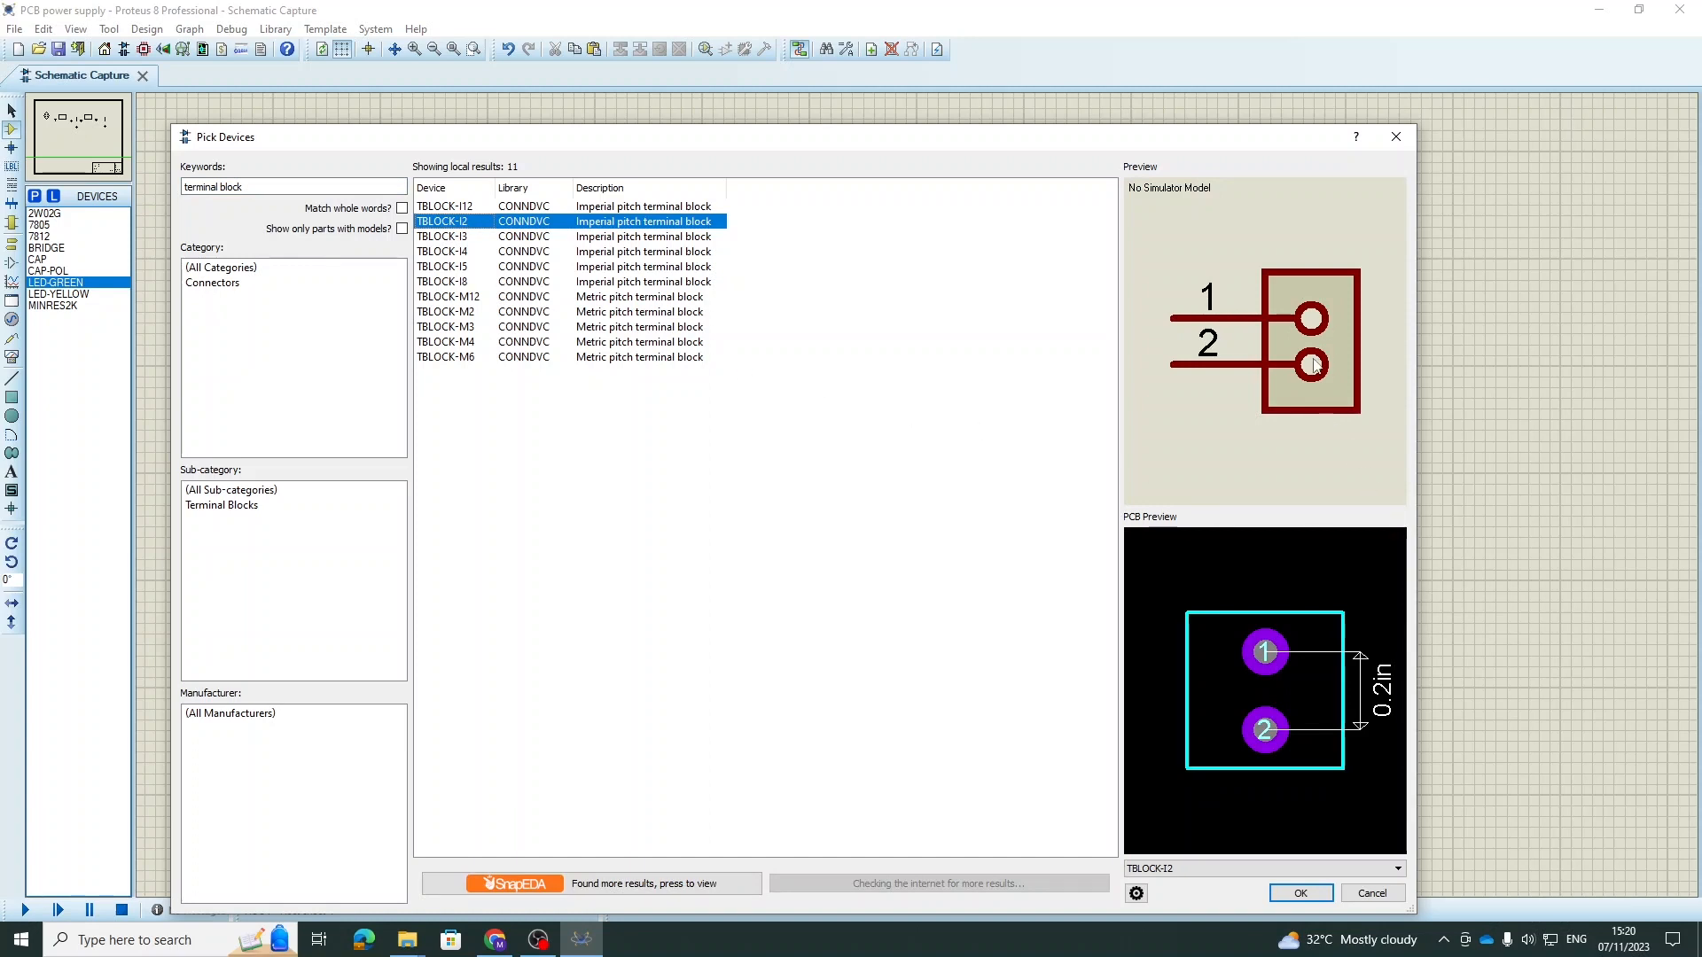
{"action": "left_click", "coordinate": [458, 238]}
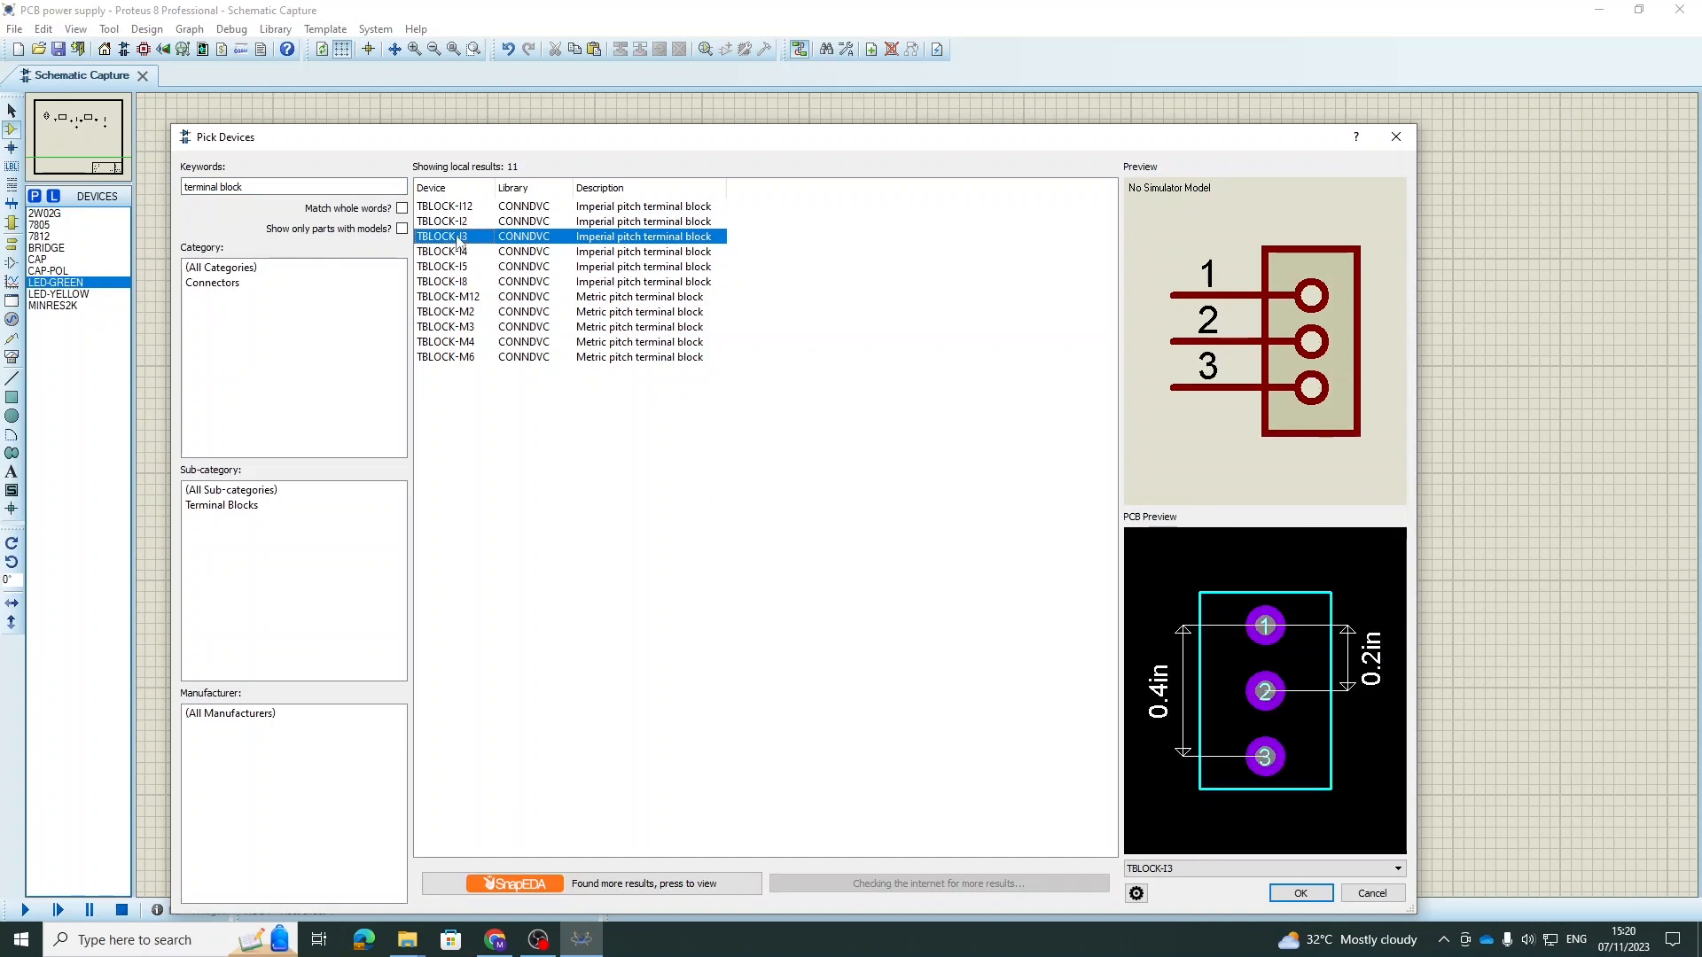
{"action": "left_click", "coordinate": [478, 254]}
{"action": "left_click", "coordinate": [476, 268]}
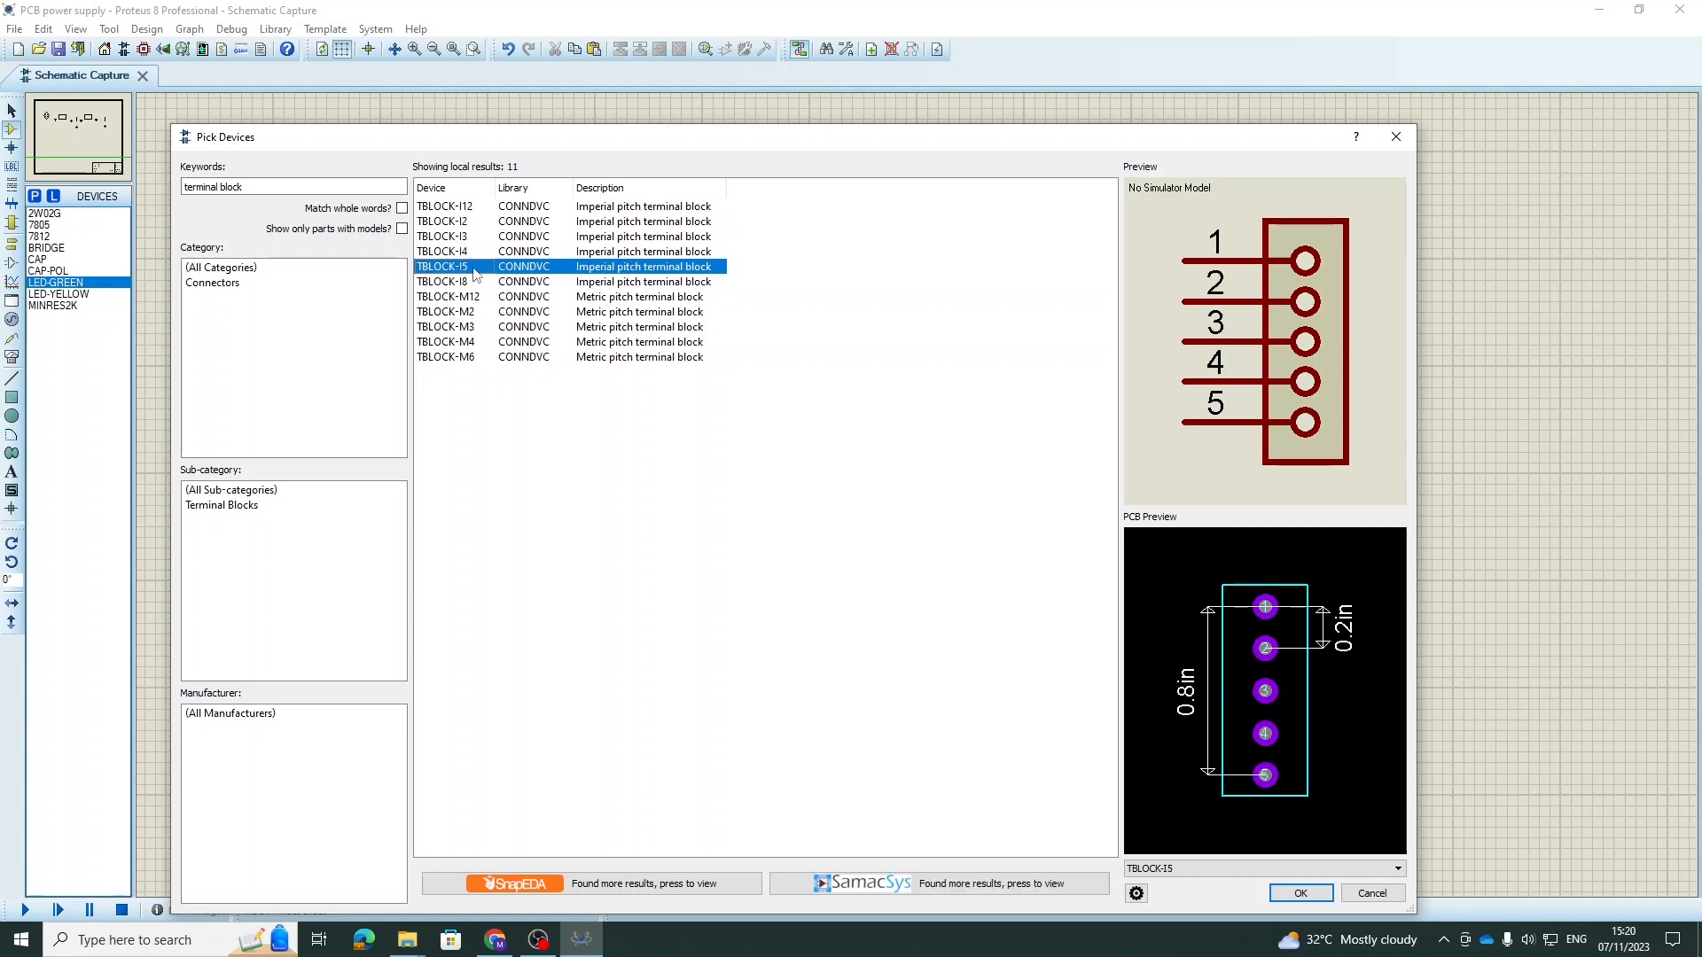
{"action": "left_click", "coordinate": [468, 223]}
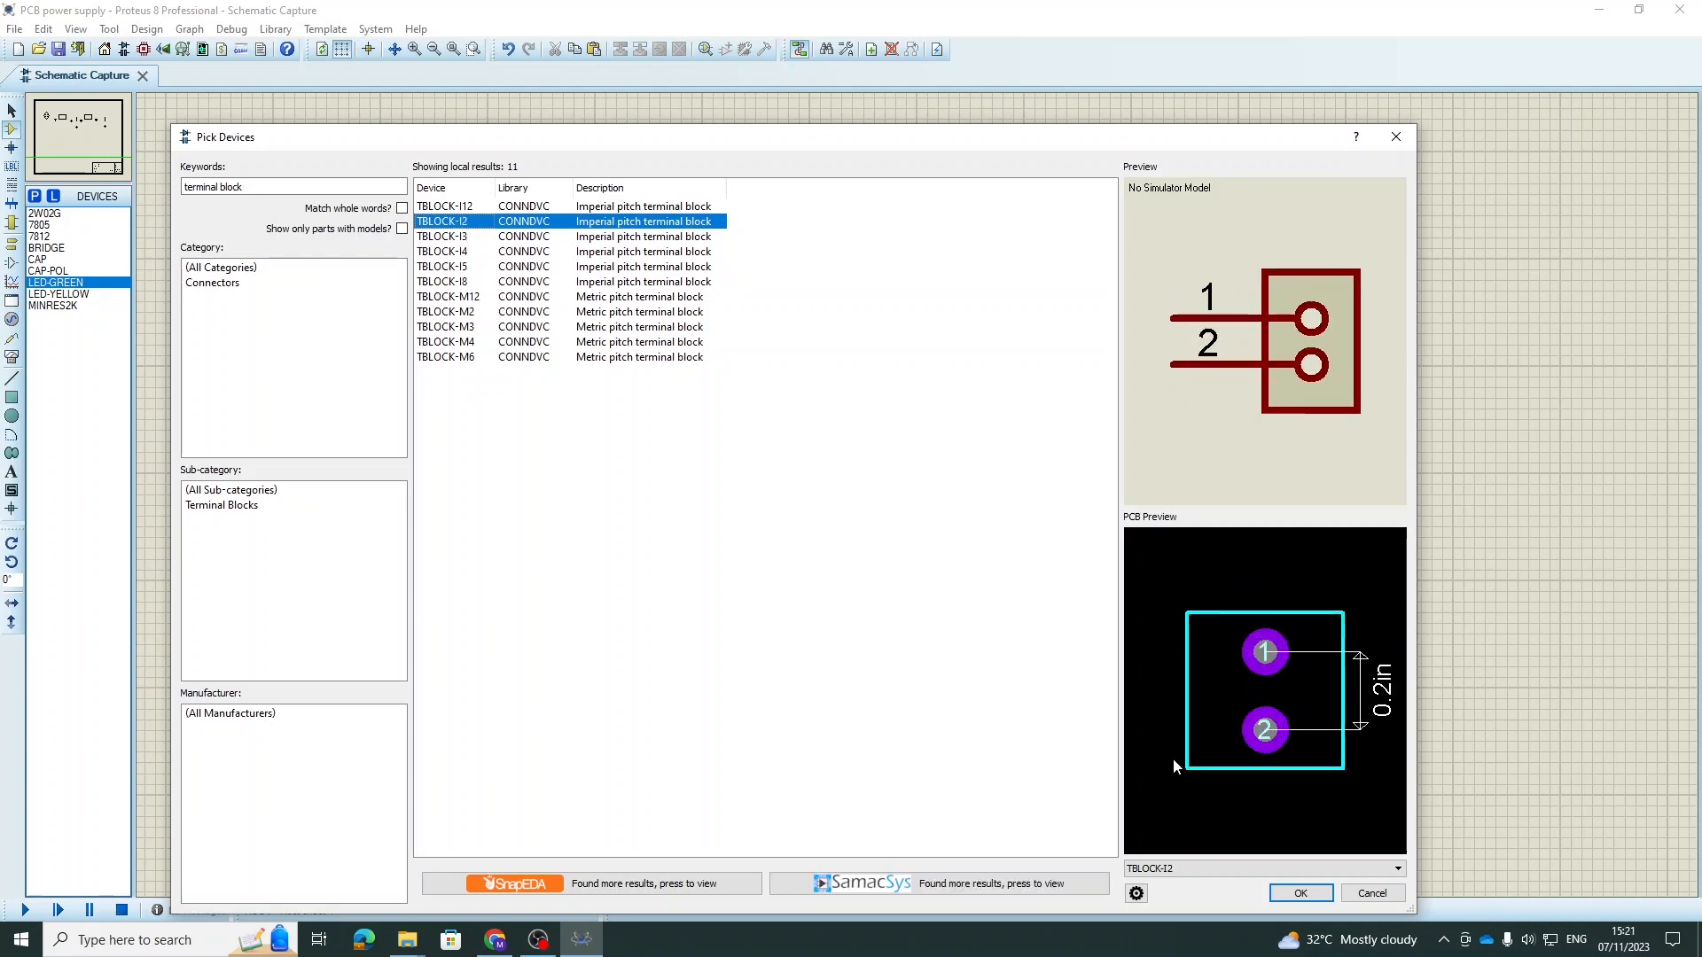
{"action": "left_click", "coordinate": [1285, 892]}
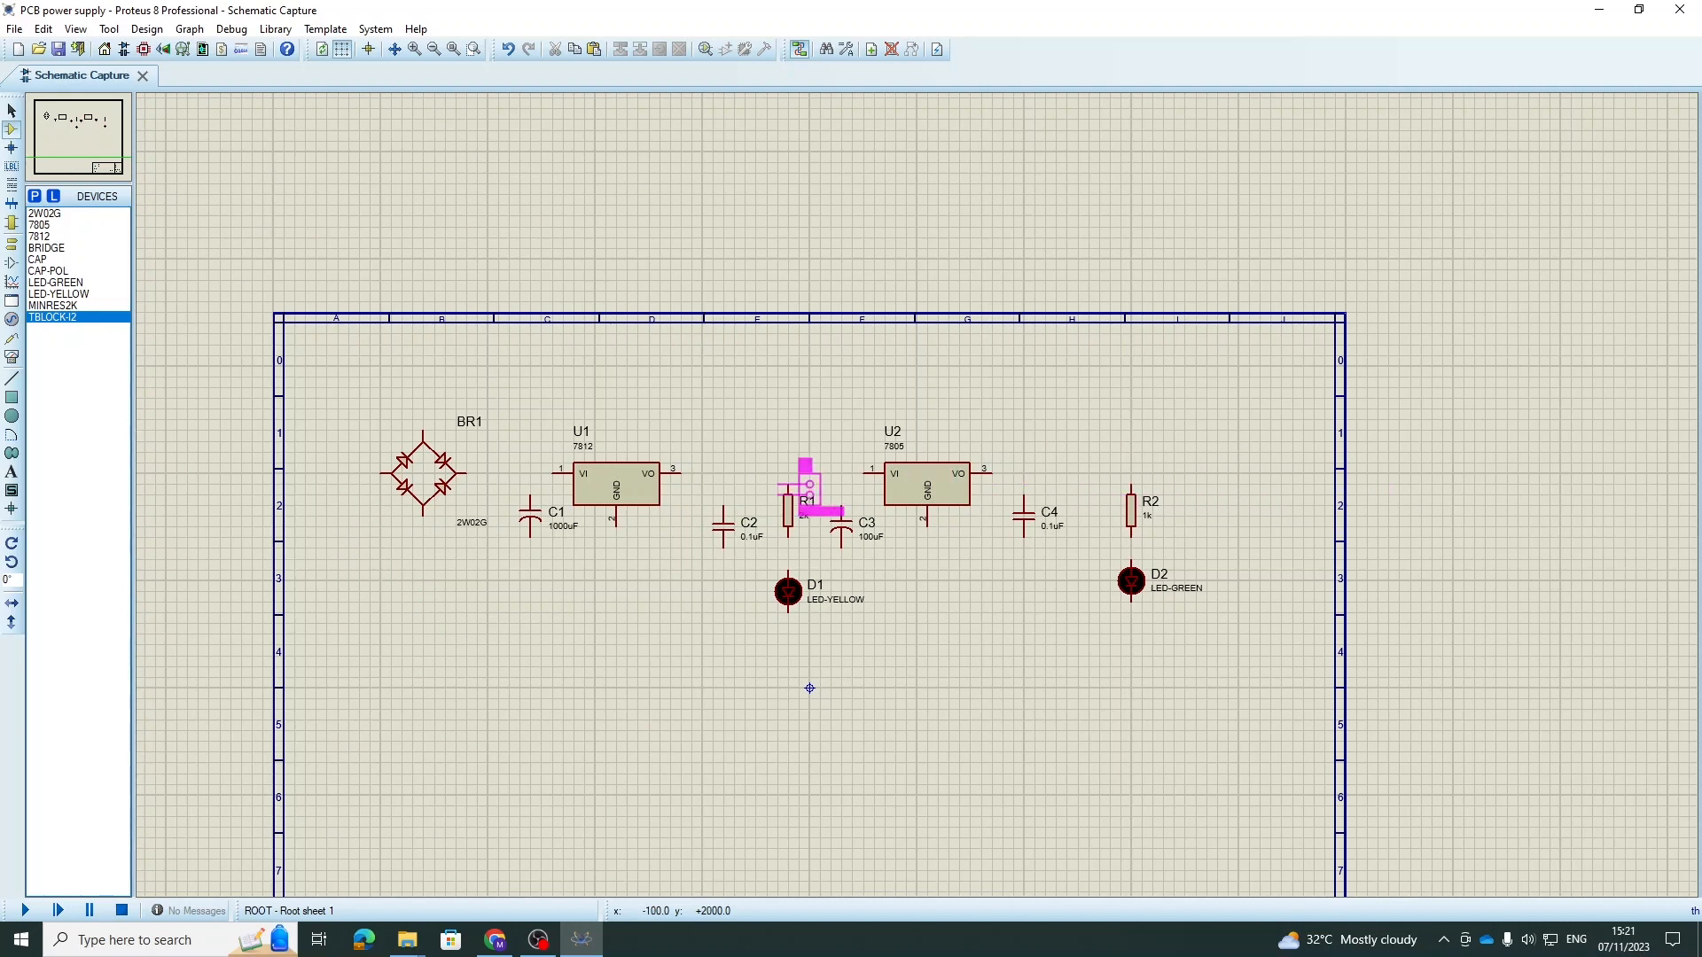
{"action": "left_click", "coordinate": [337, 465]}
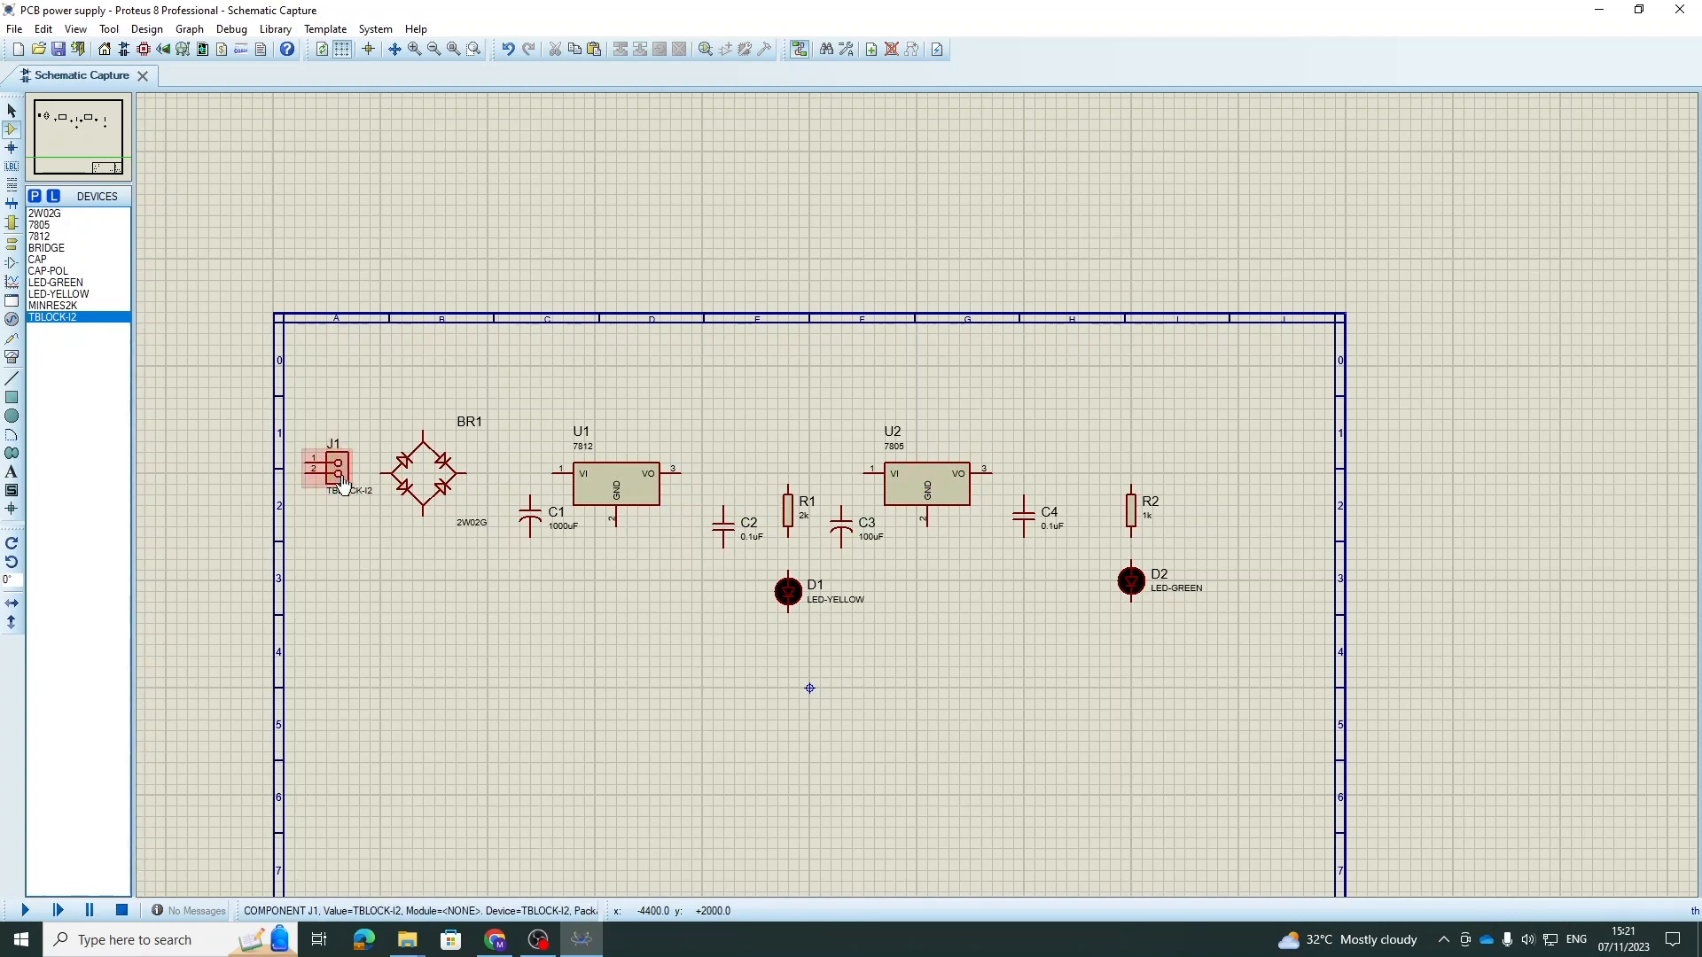
- Rotate terminal block J1 by 180 degrees and move it inside the sheet border, with its pins facing the bridge rectifier
{"action": "right_click", "coordinate": [353, 472]}
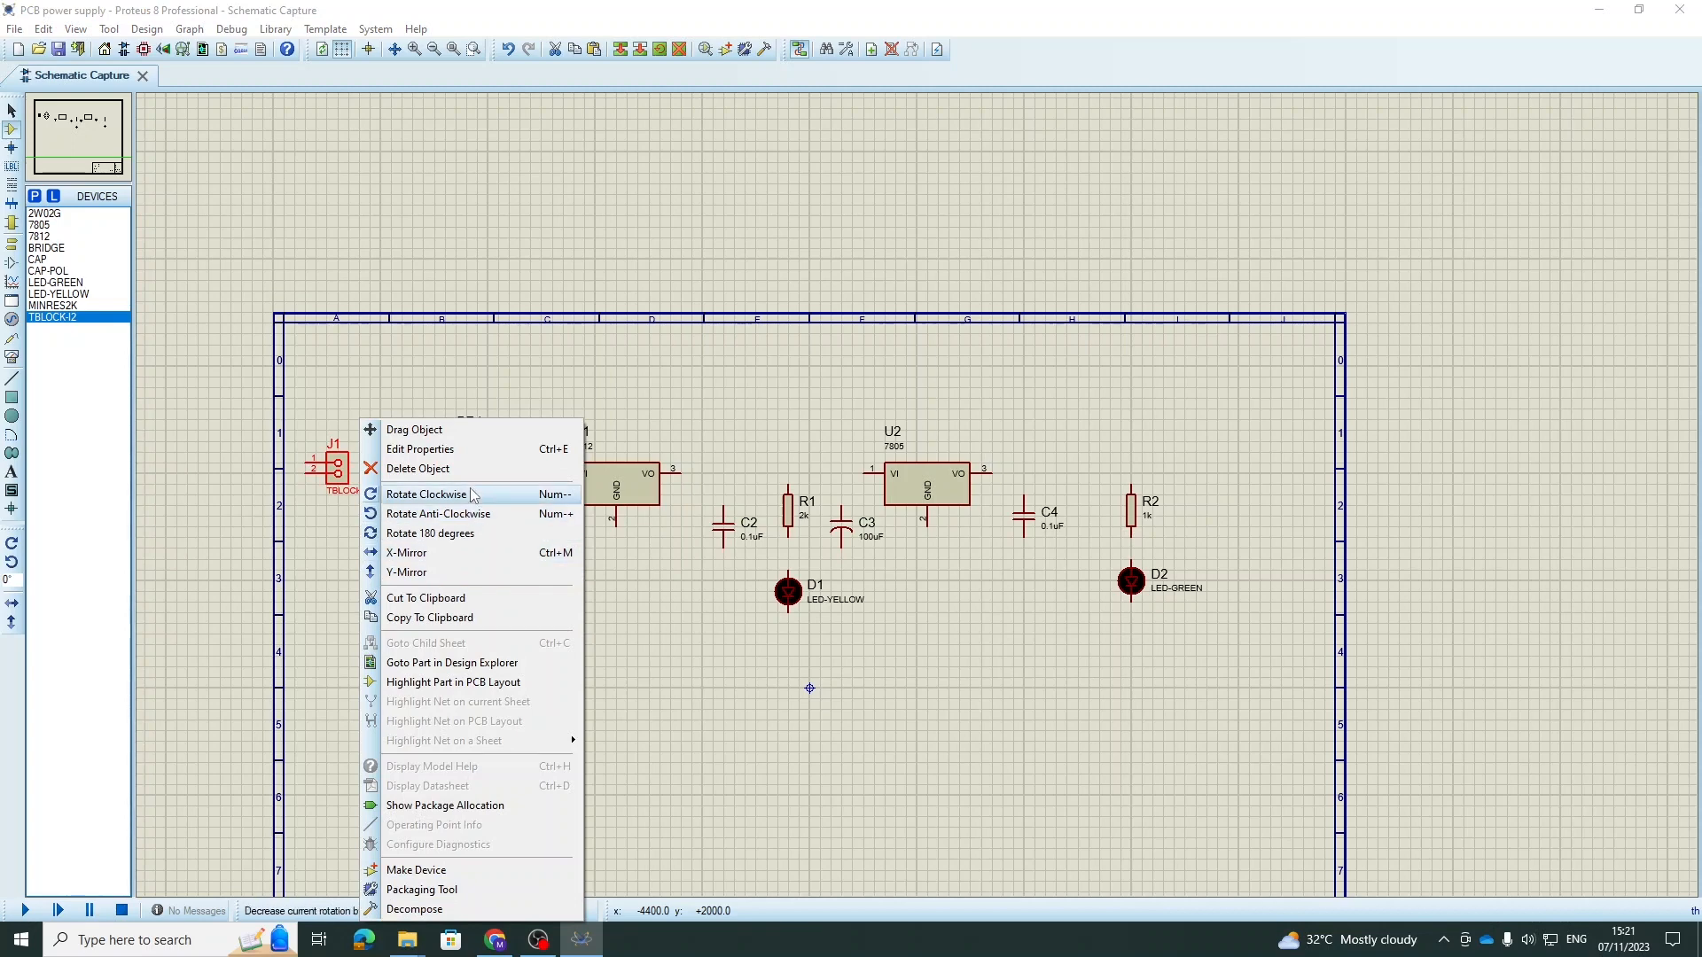
{"action": "left_click", "coordinate": [432, 532]}
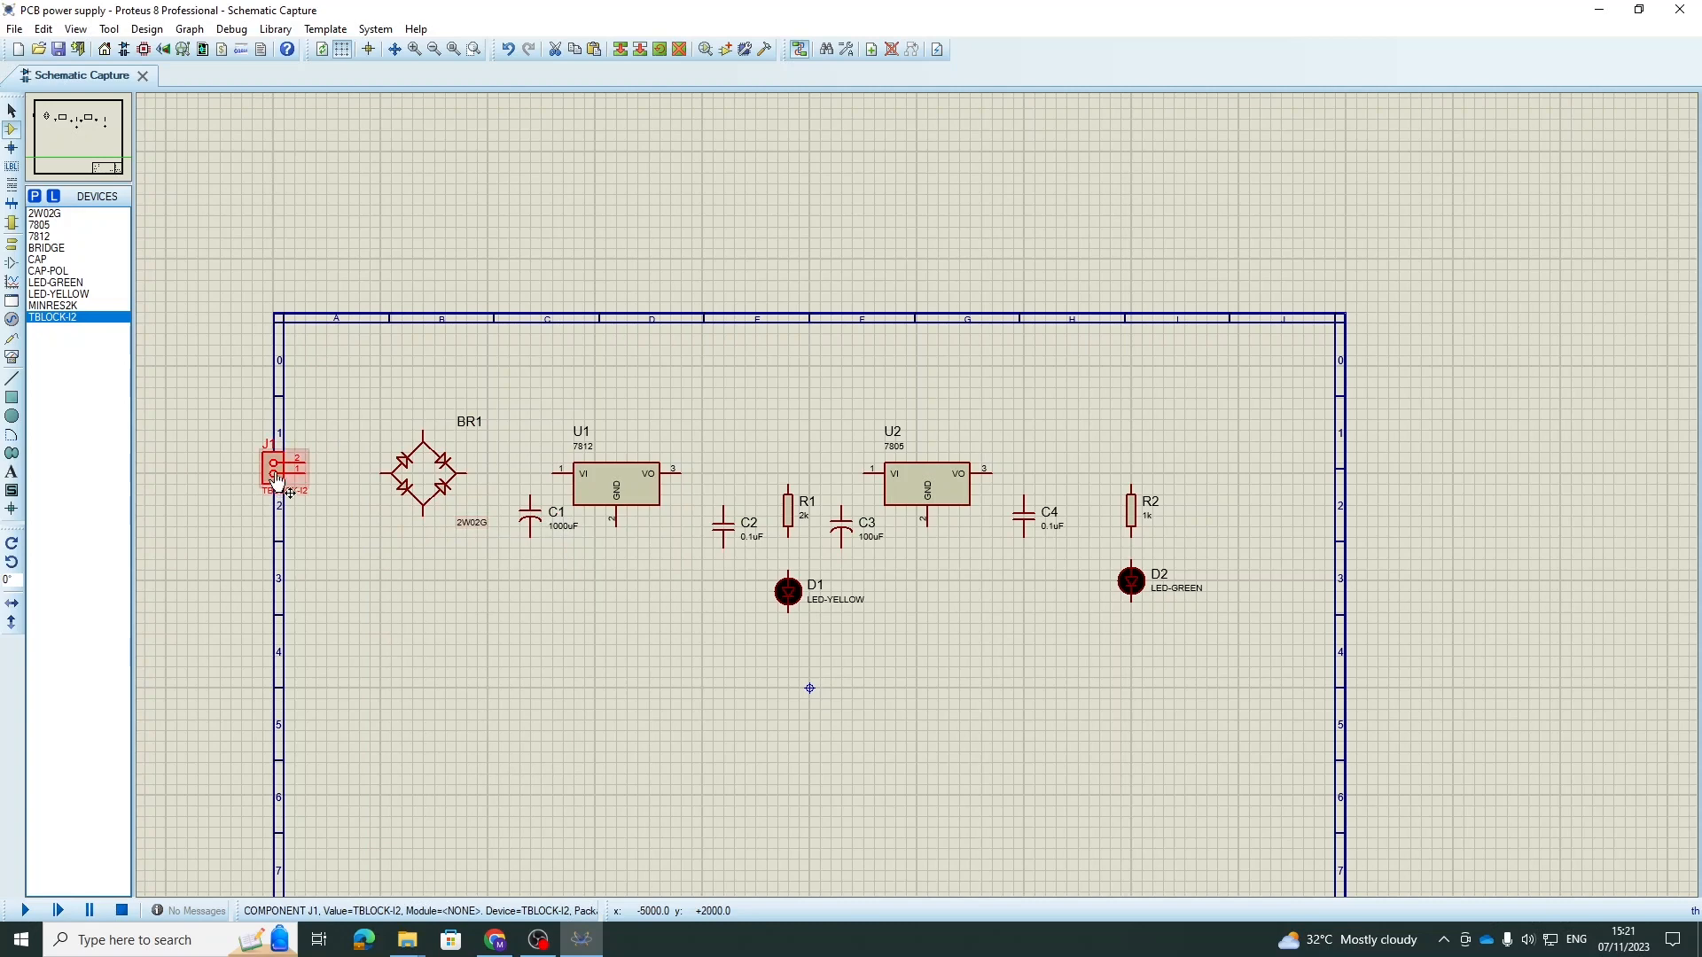
{"action": "left_click_drag", "start_coordinate": [278, 483], "coordinate": [331, 494]}
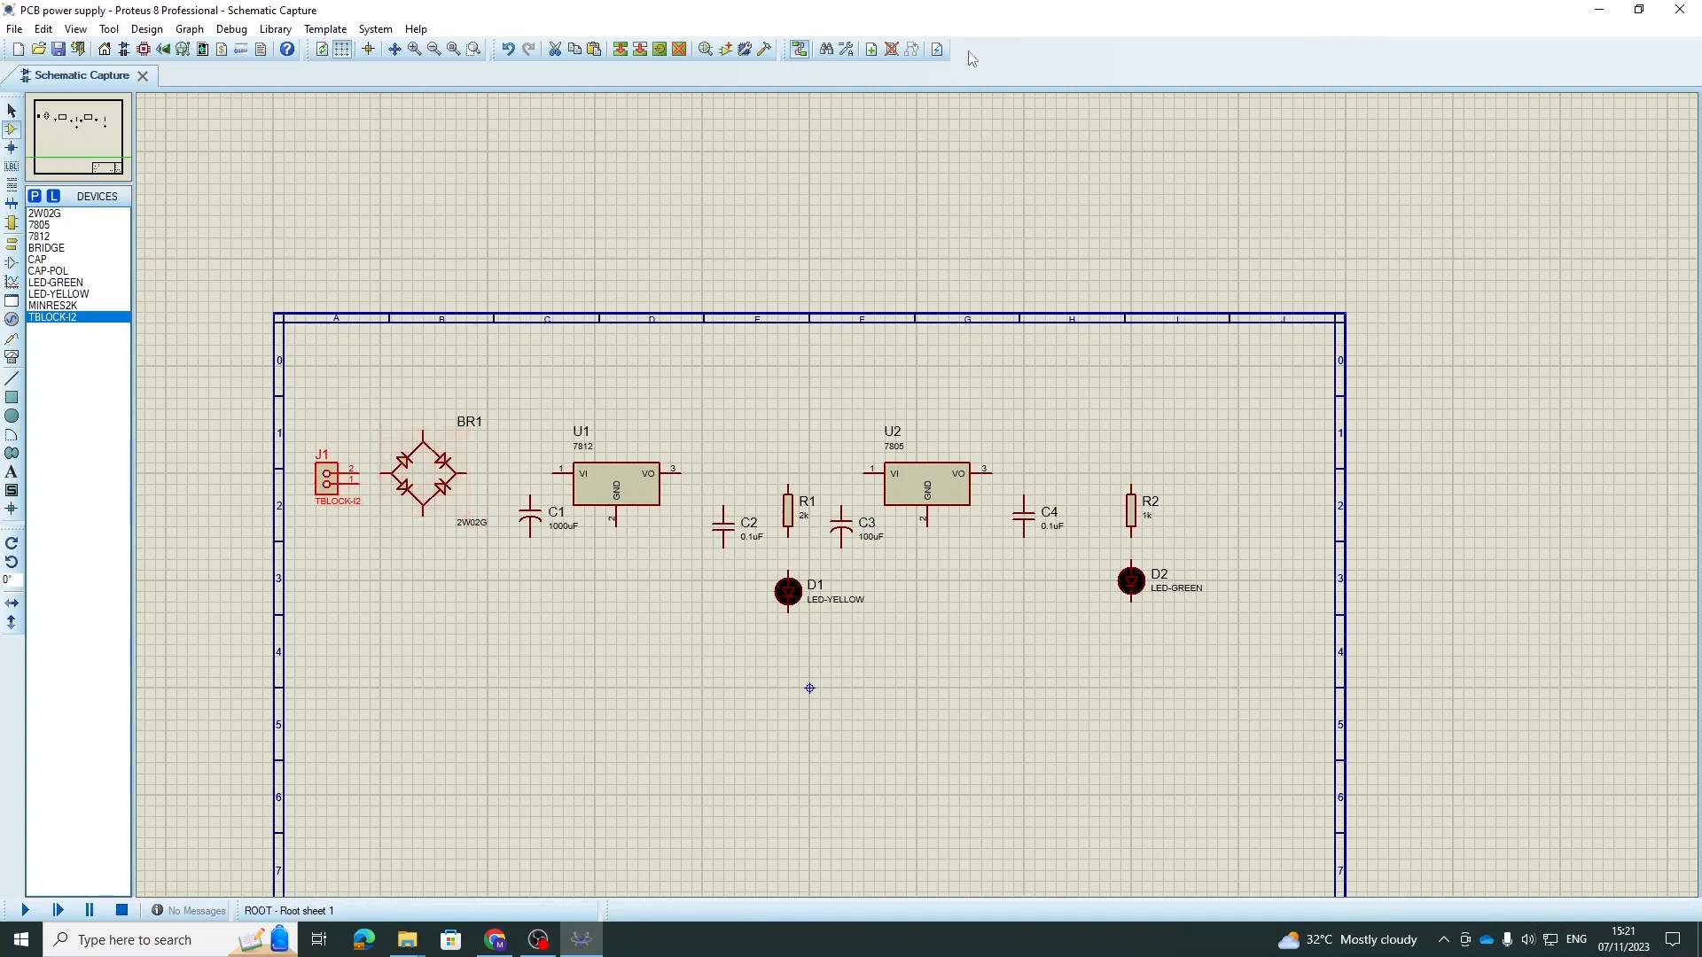
- Place a second TBLOCK-I2 terminal block to the right of resistor R2, near the height of its upper end
{"action": "left_click", "coordinate": [436, 491]}
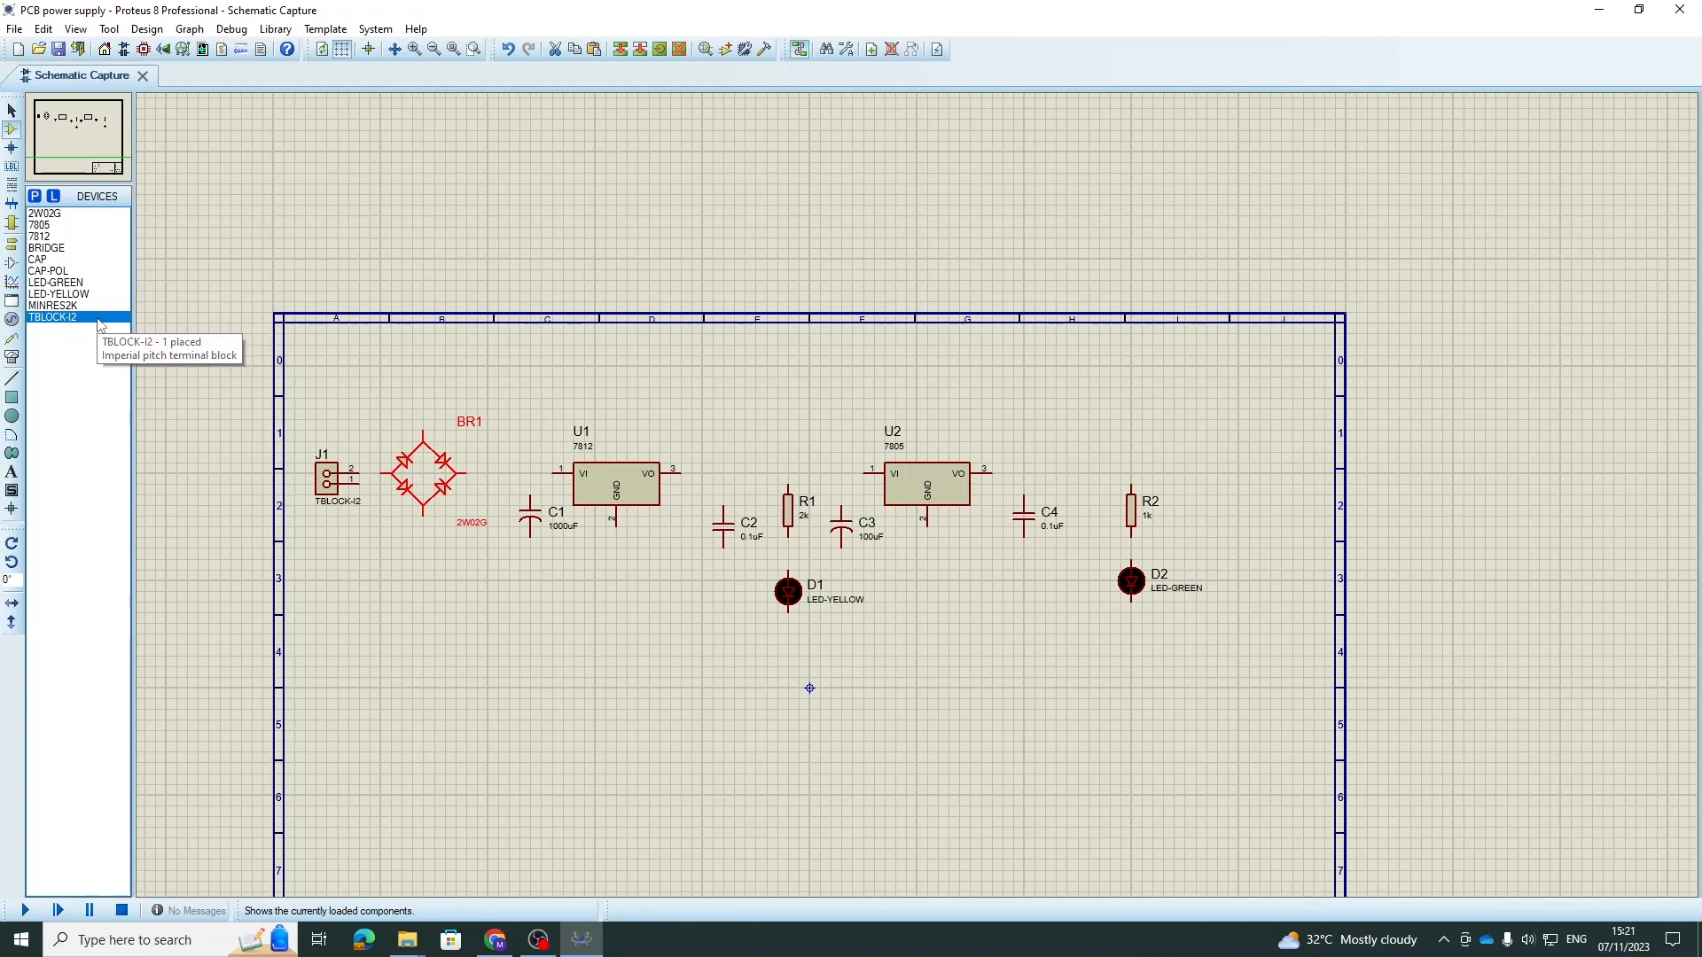
{"action": "left_click", "coordinate": [1240, 465]}
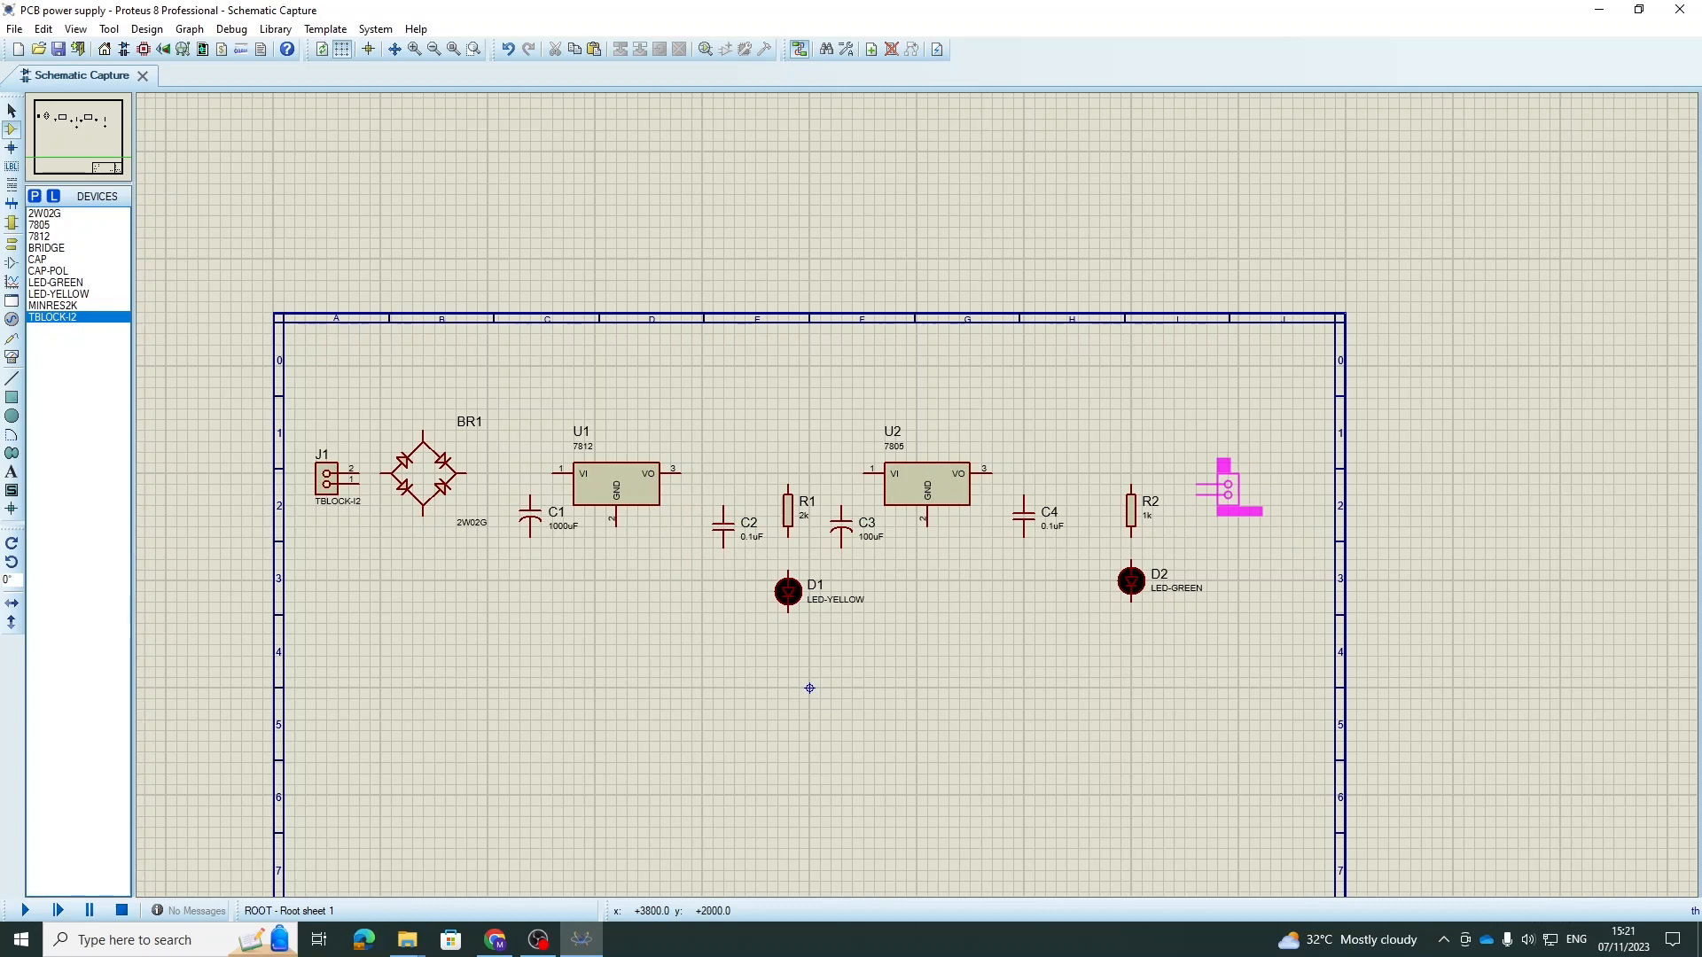
{"action": "left_click", "coordinate": [1223, 479]}
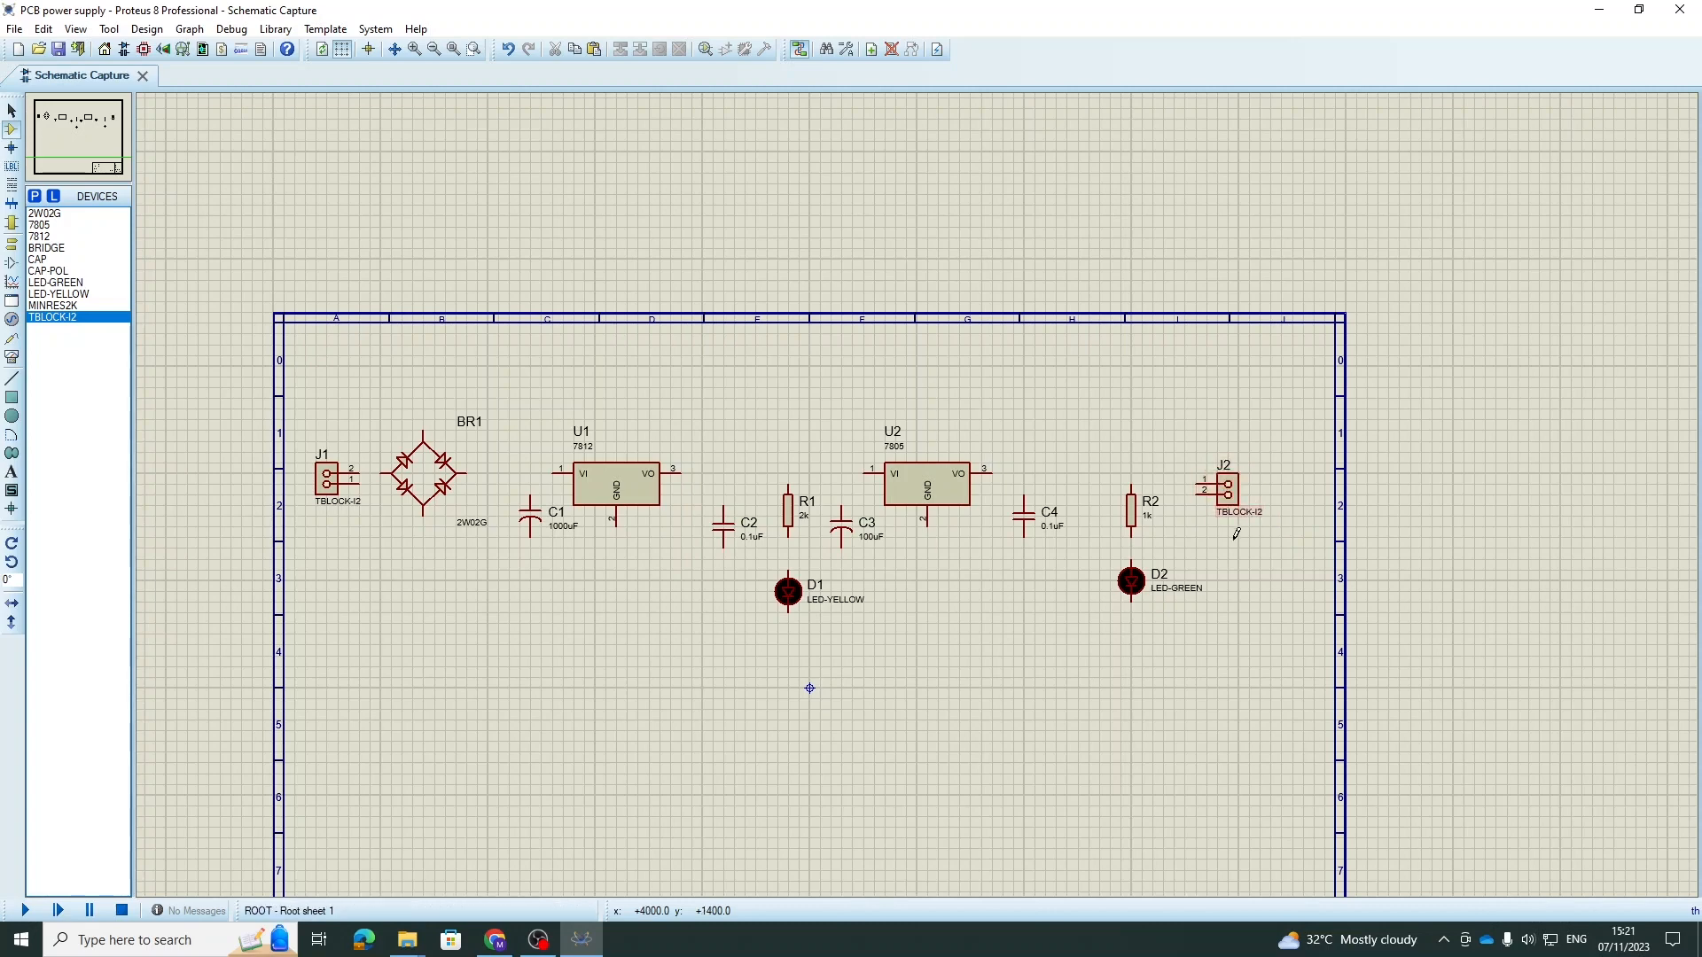
- Place a GROUND terminal below capacitor C3, slightly lower than LED D1
{"action": "scroll", "coordinate": [1236, 534], "scroll_direction": "up", "scroll_amount": 2}
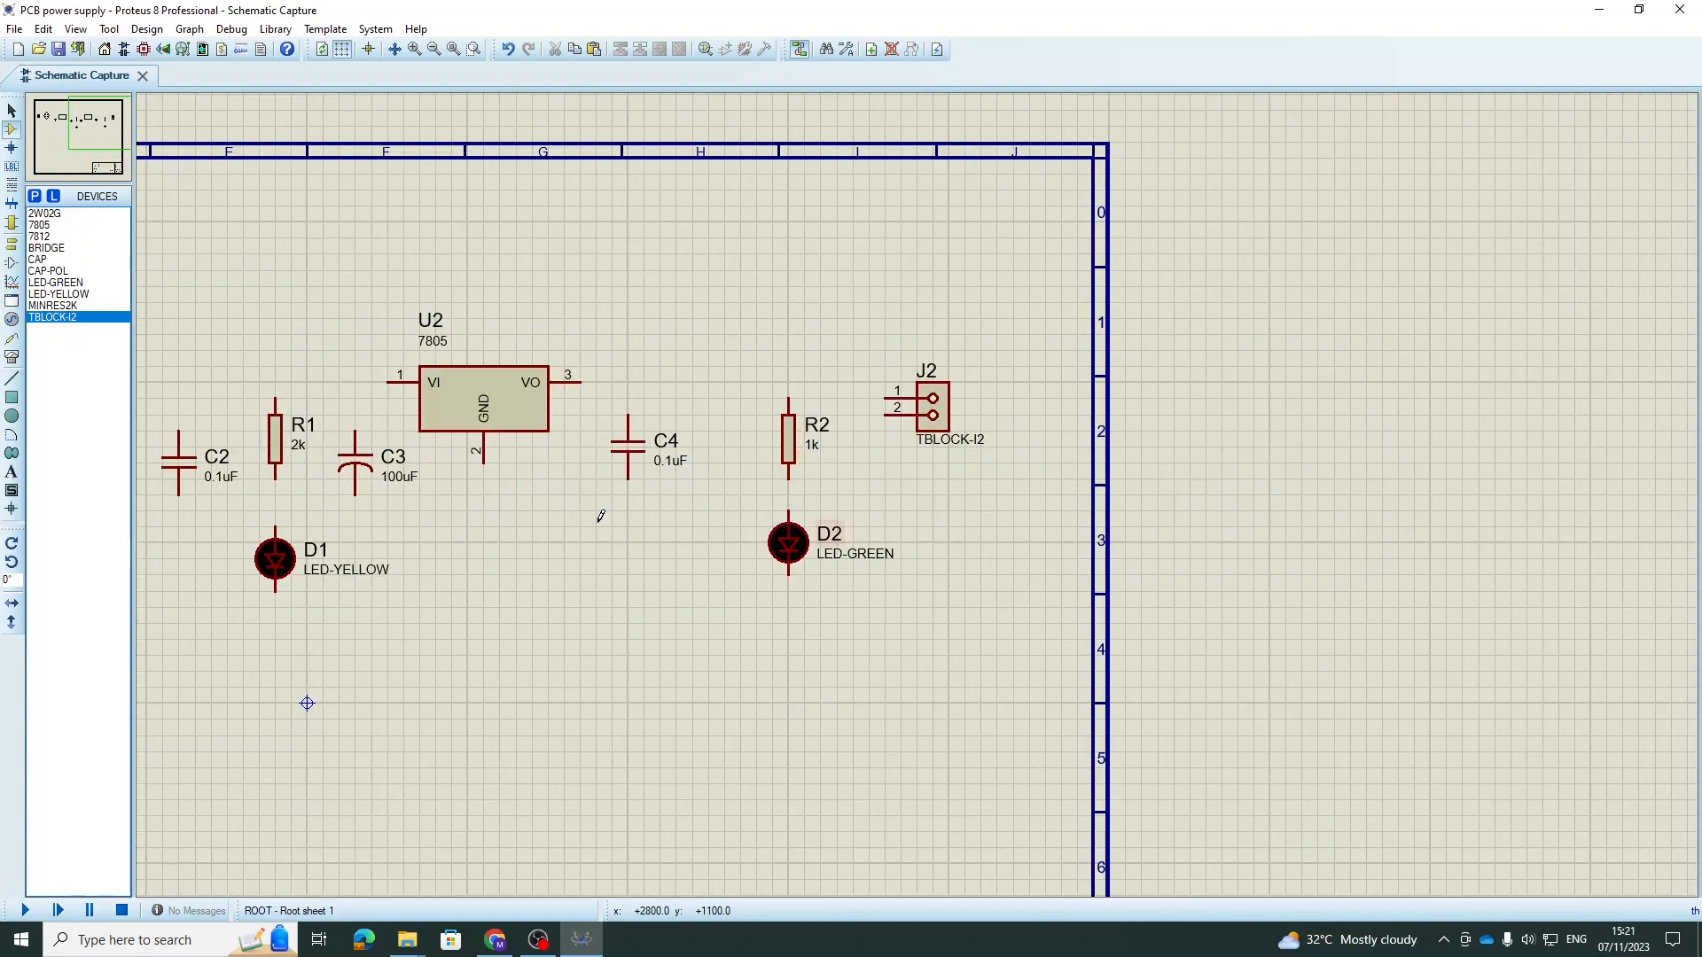
{"action": "left_click", "coordinate": [11, 250]}
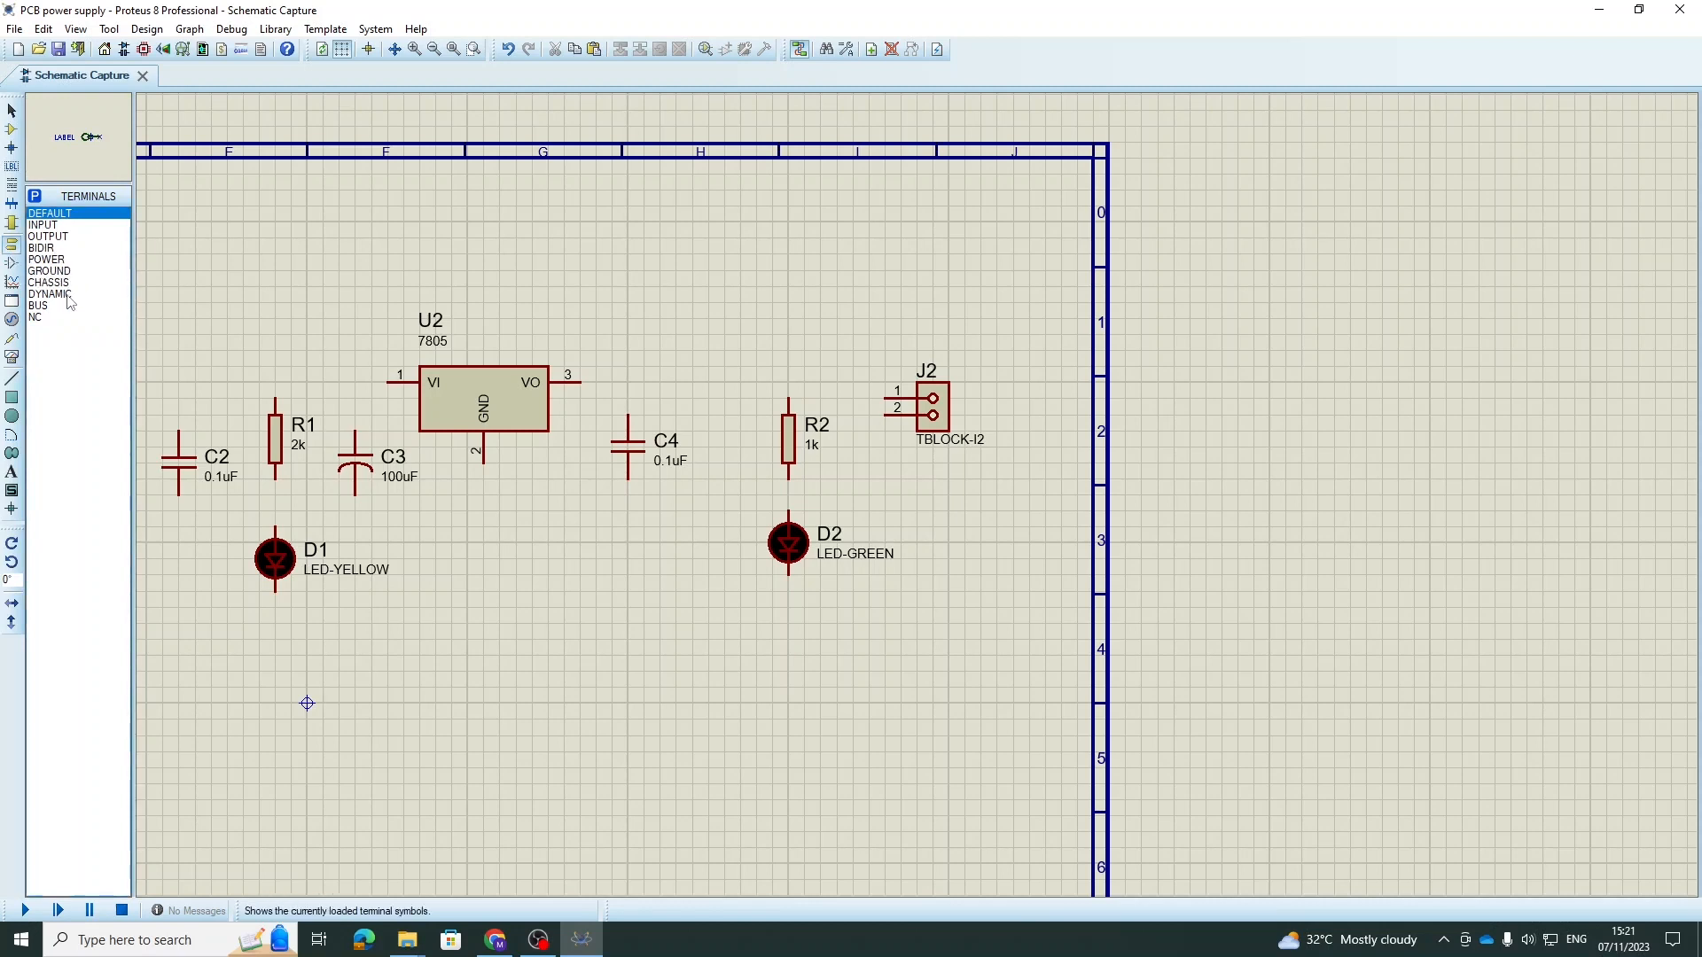
{"action": "left_click", "coordinate": [62, 273]}
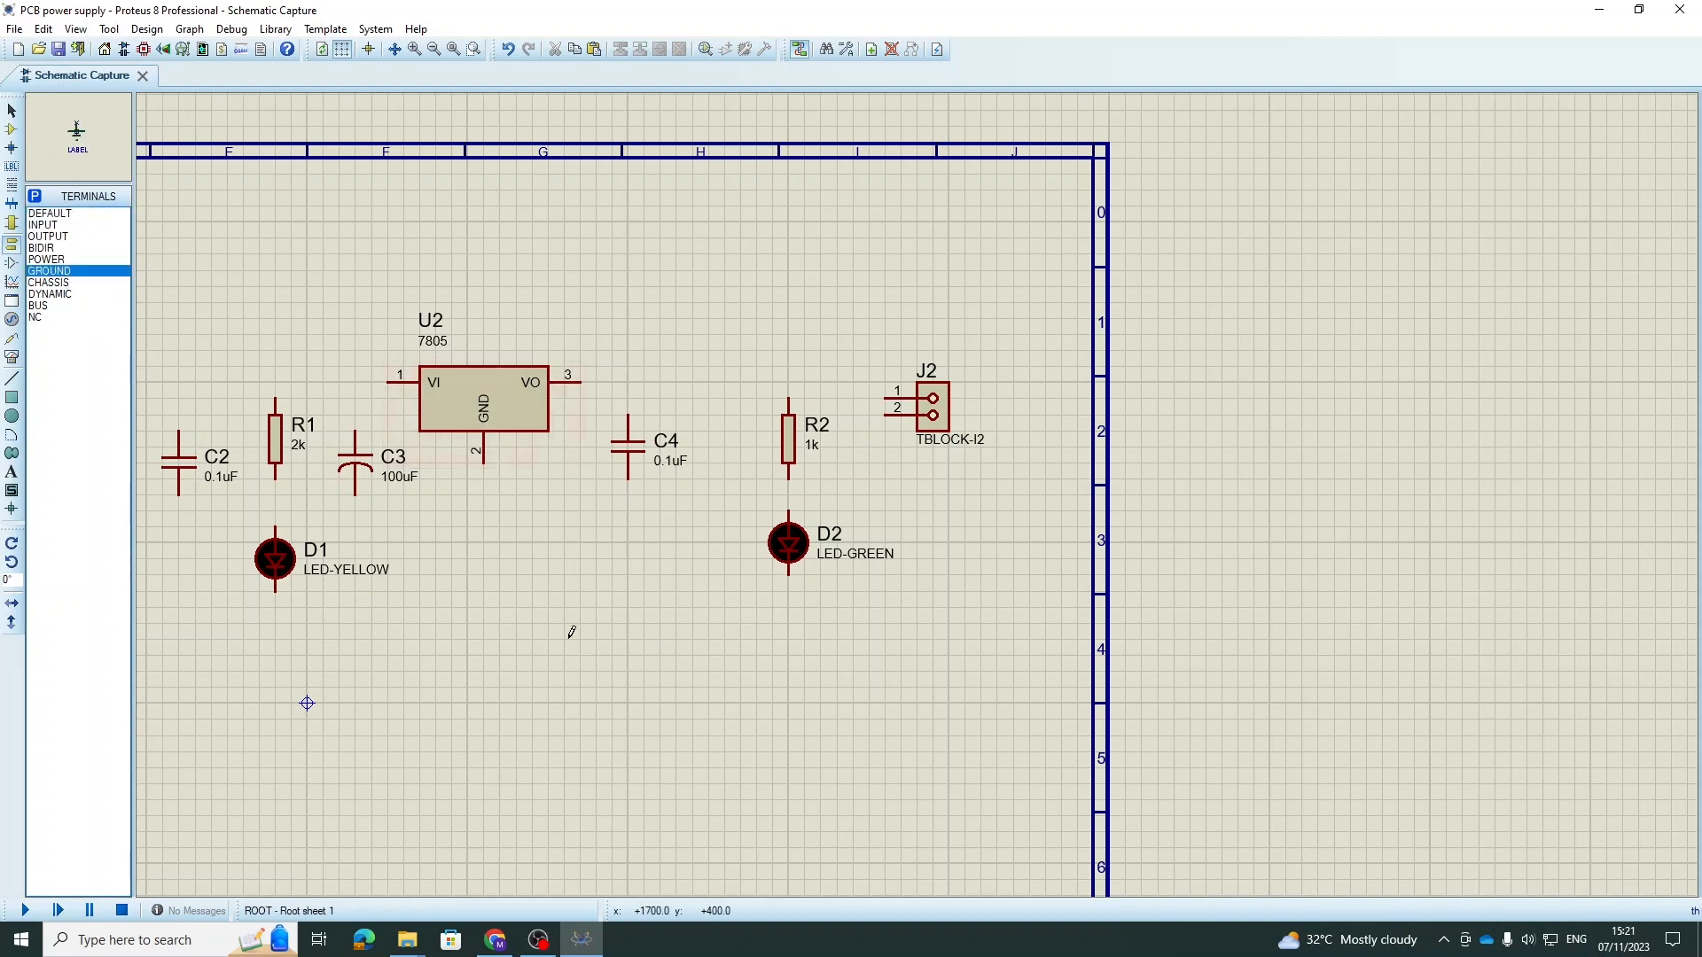
{"action": "scroll", "coordinate": [544, 592], "scroll_direction": "down", "scroll_amount": 1}
{"action": "scroll", "coordinate": [513, 633], "scroll_direction": "down", "scroll_amount": 1}
{"action": "scroll", "coordinate": [646, 588], "scroll_direction": "up", "scroll_amount": 2}
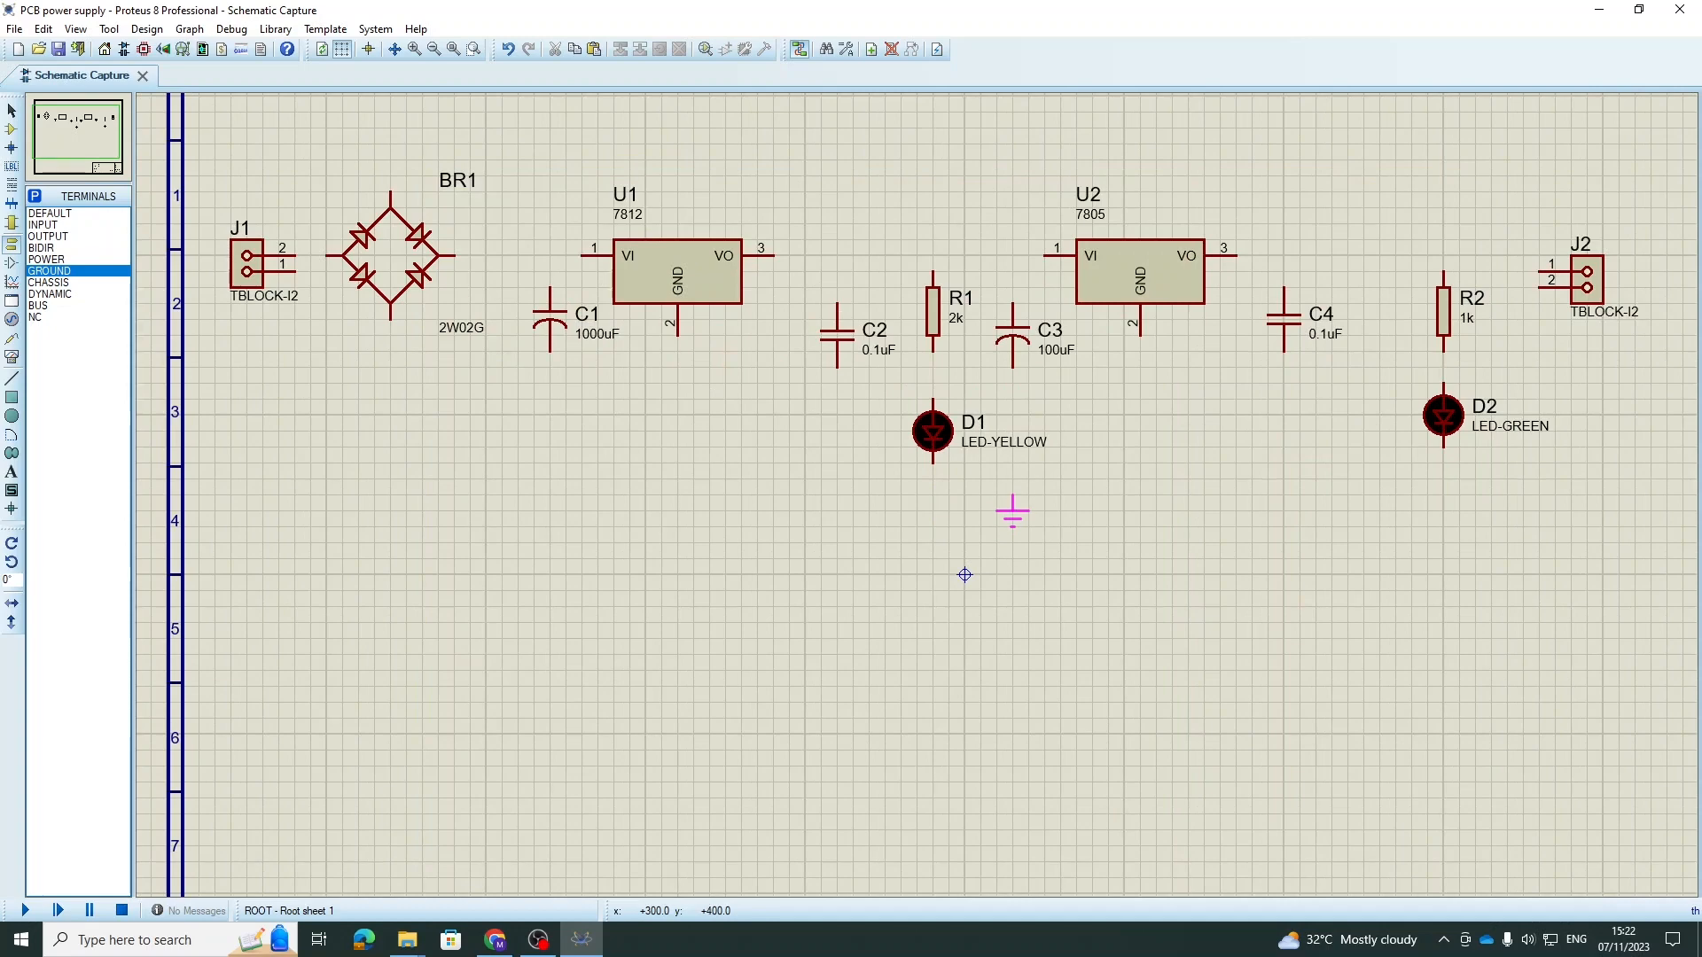
{"action": "left_click", "coordinate": [1012, 509]}
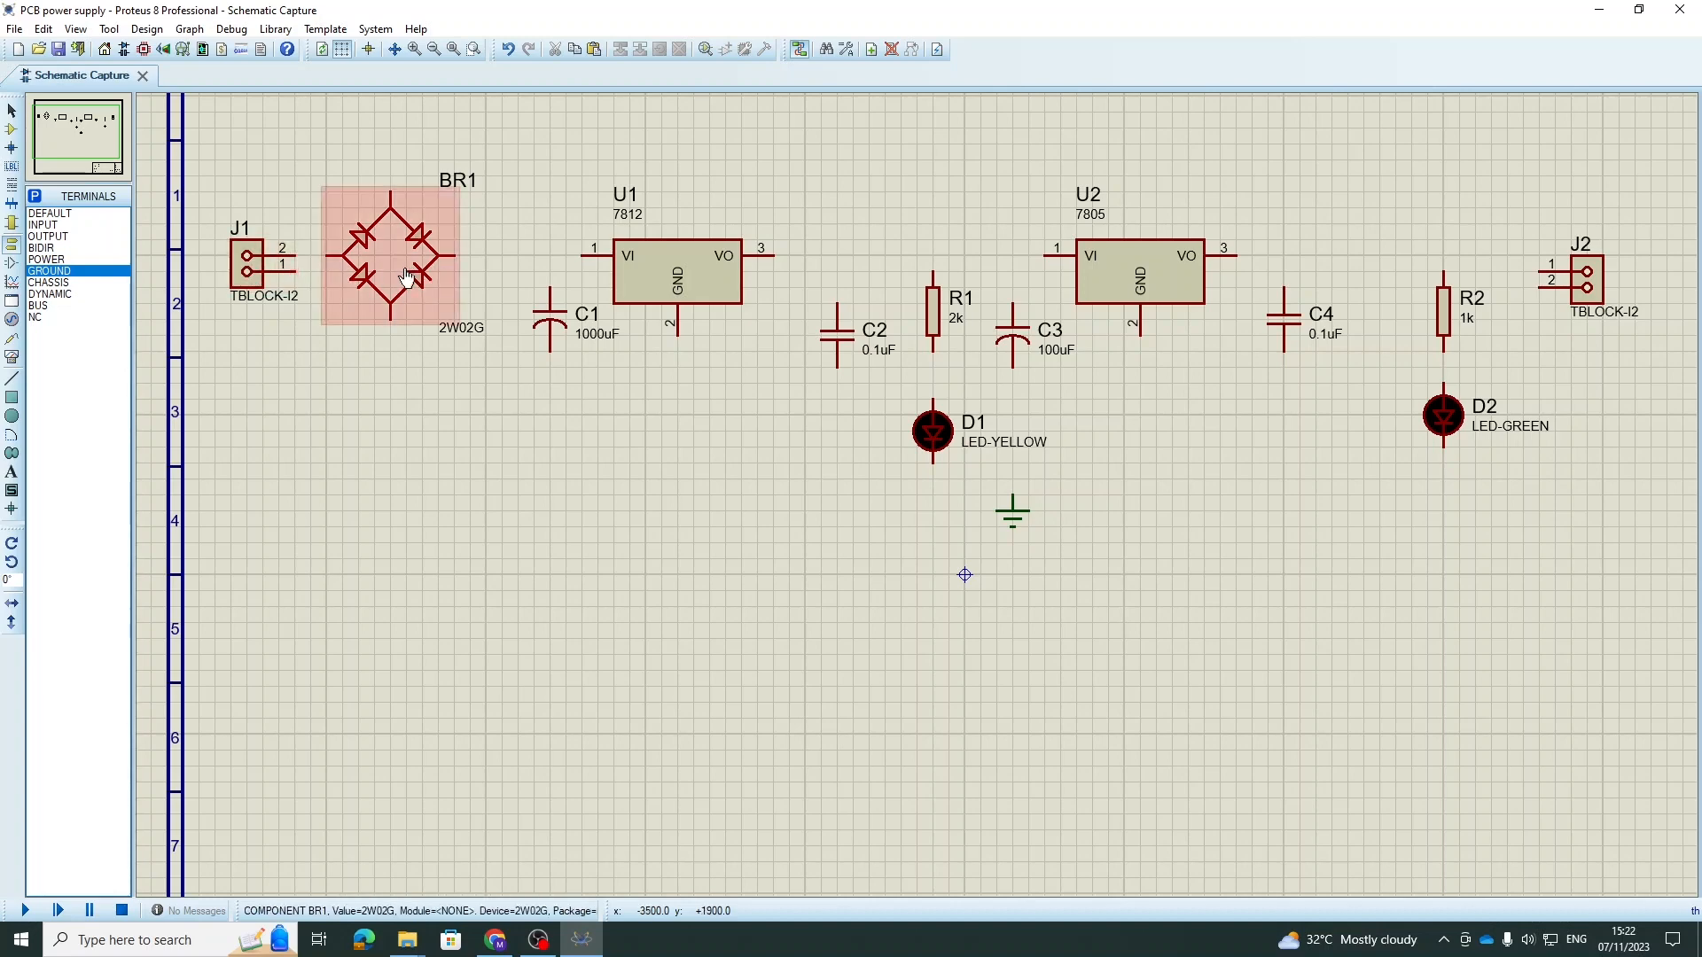
- Move bridge rectifier BR1 slightly right and wire pin 2 of terminal block J1 up and over to BR1's top terminal
{"action": "left_click_drag", "start_coordinate": [406, 277], "coordinate": [438, 277]}
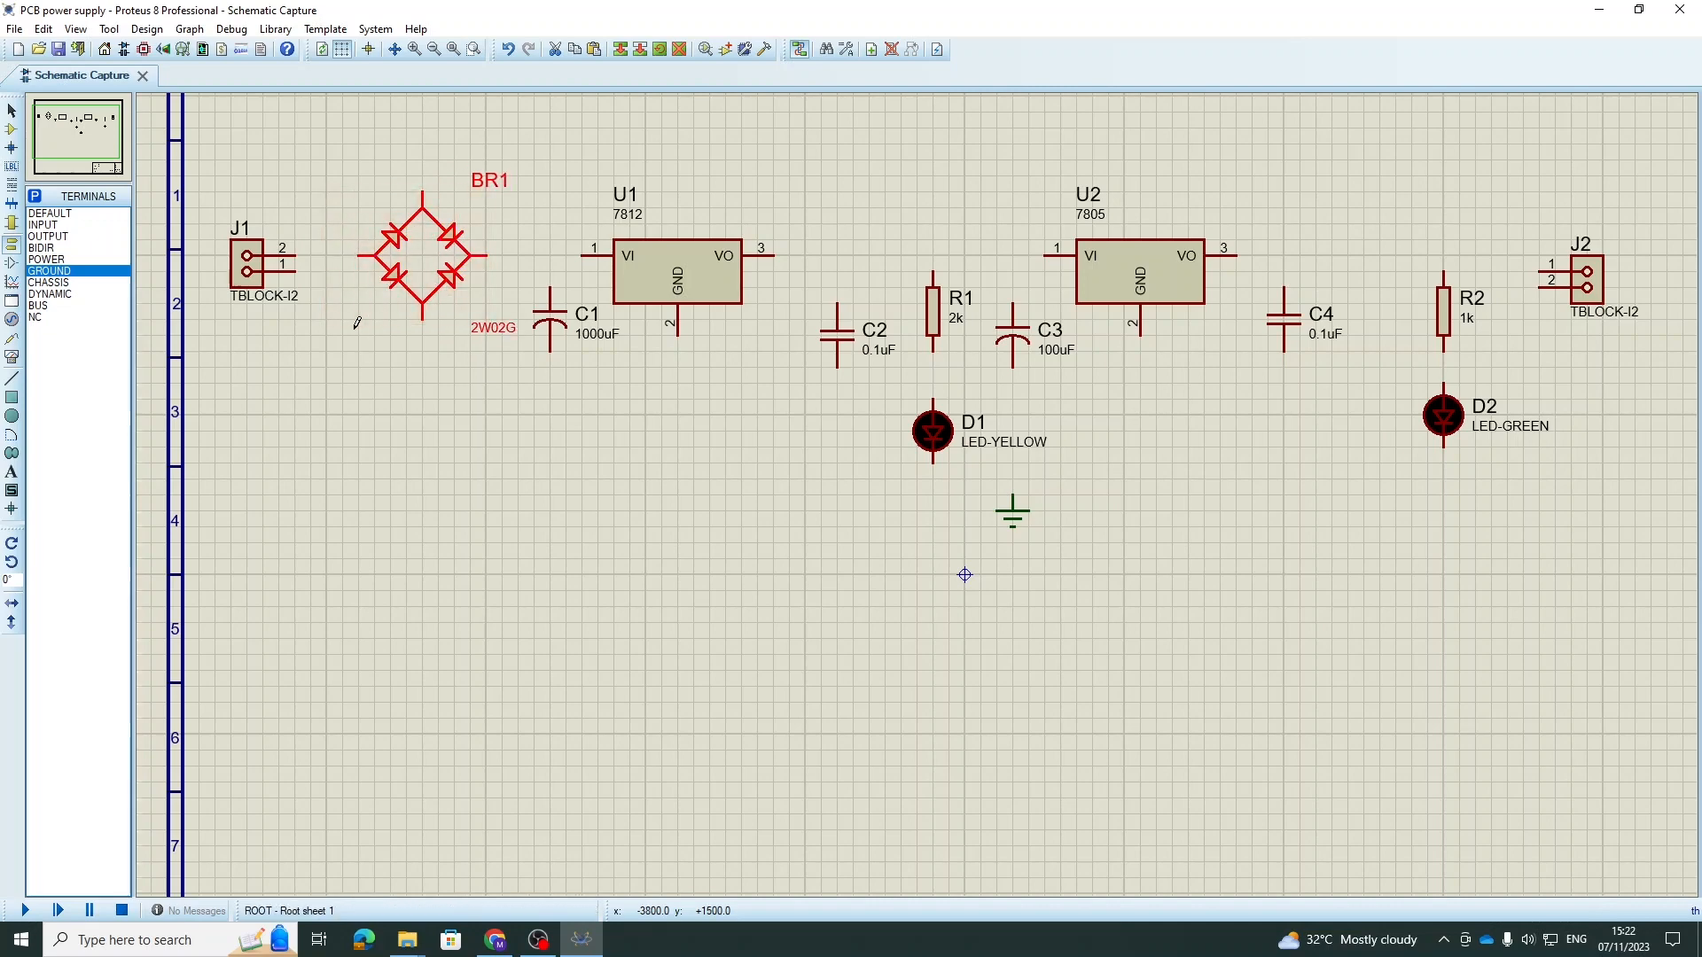
{"action": "left_click", "coordinate": [299, 255]}
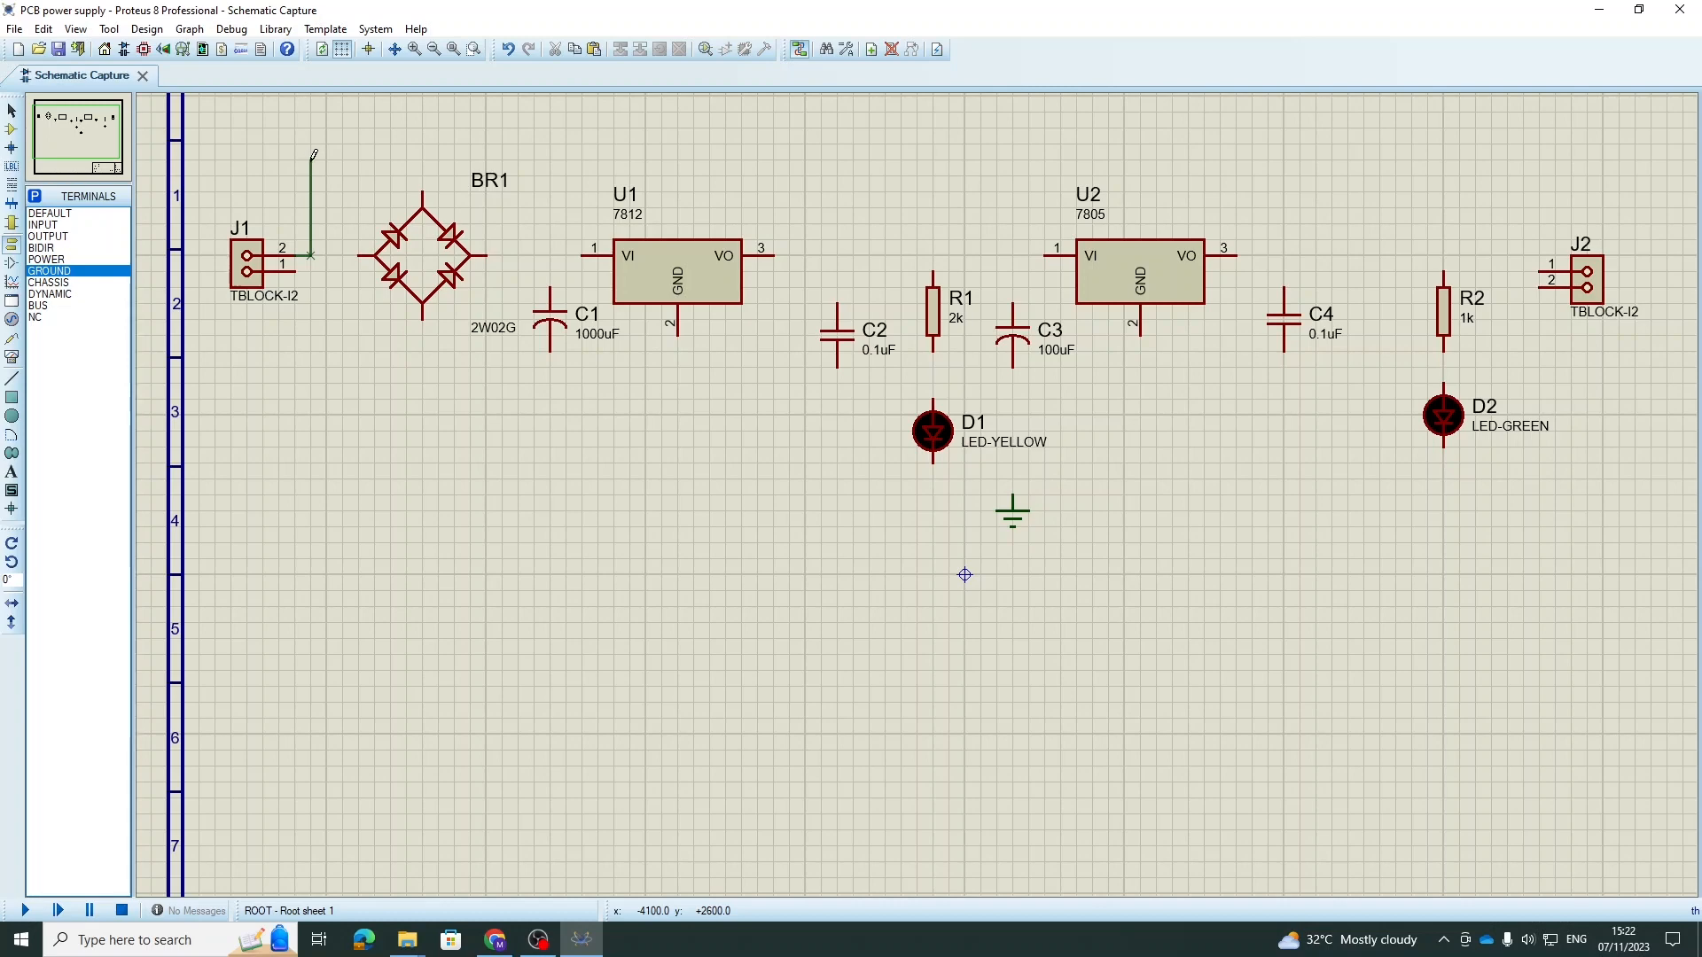
{"action": "left_click", "coordinate": [312, 160]}
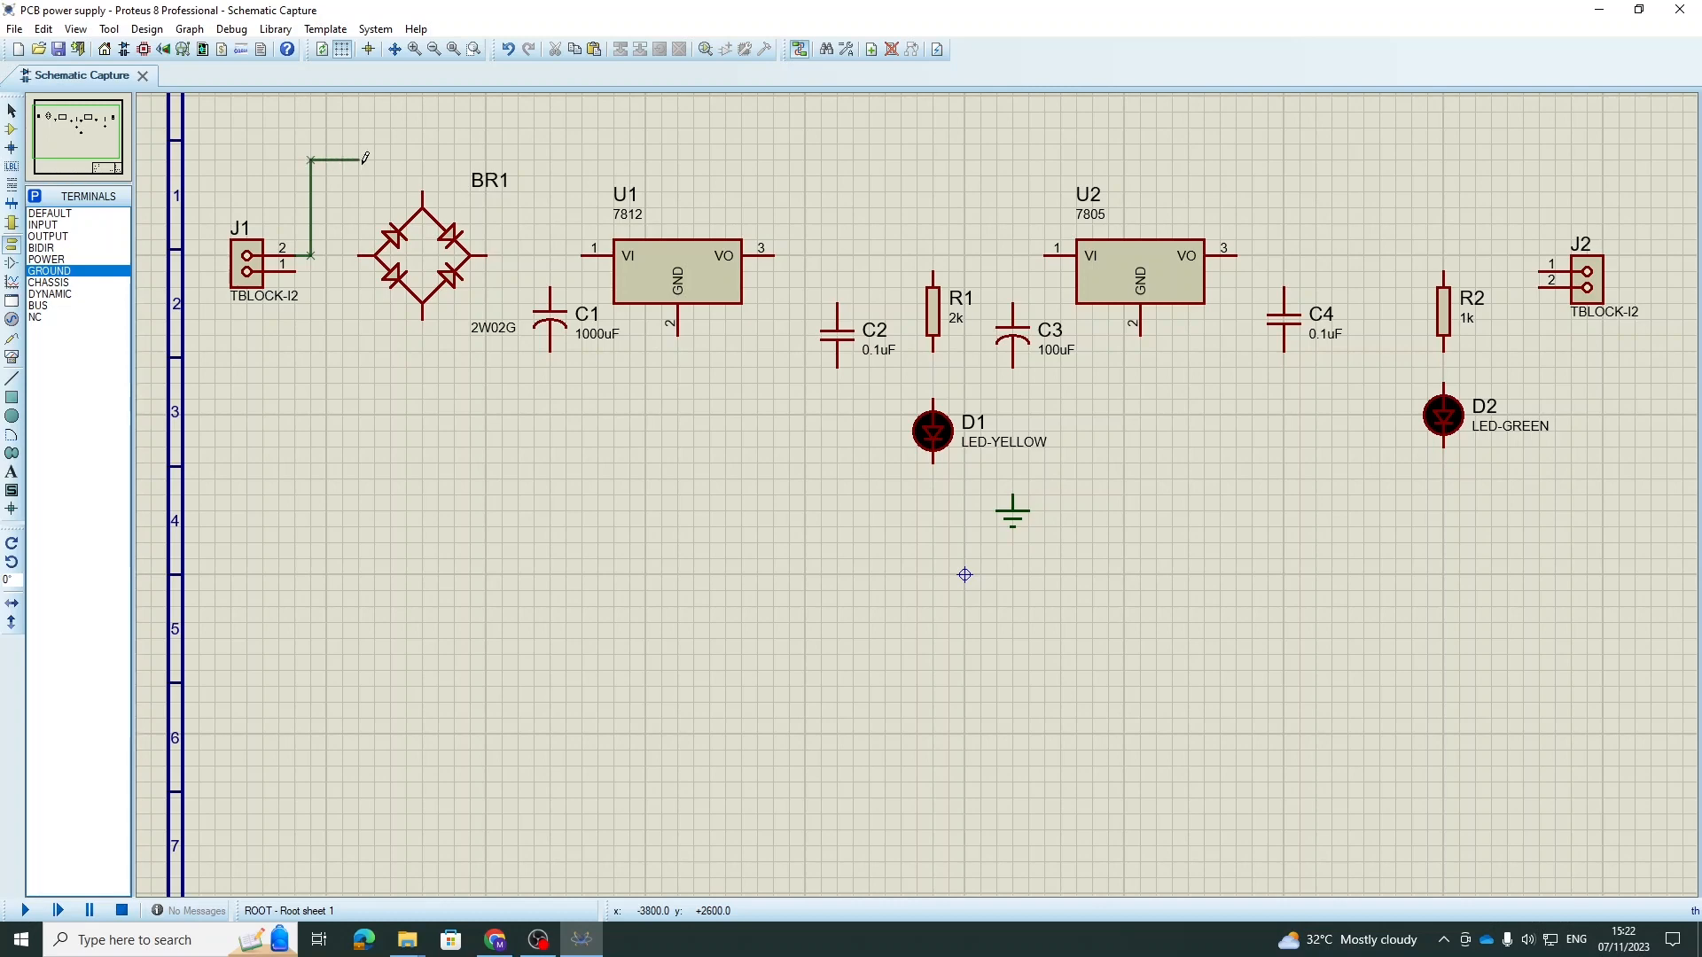
{"action": "left_click", "coordinate": [425, 187]}
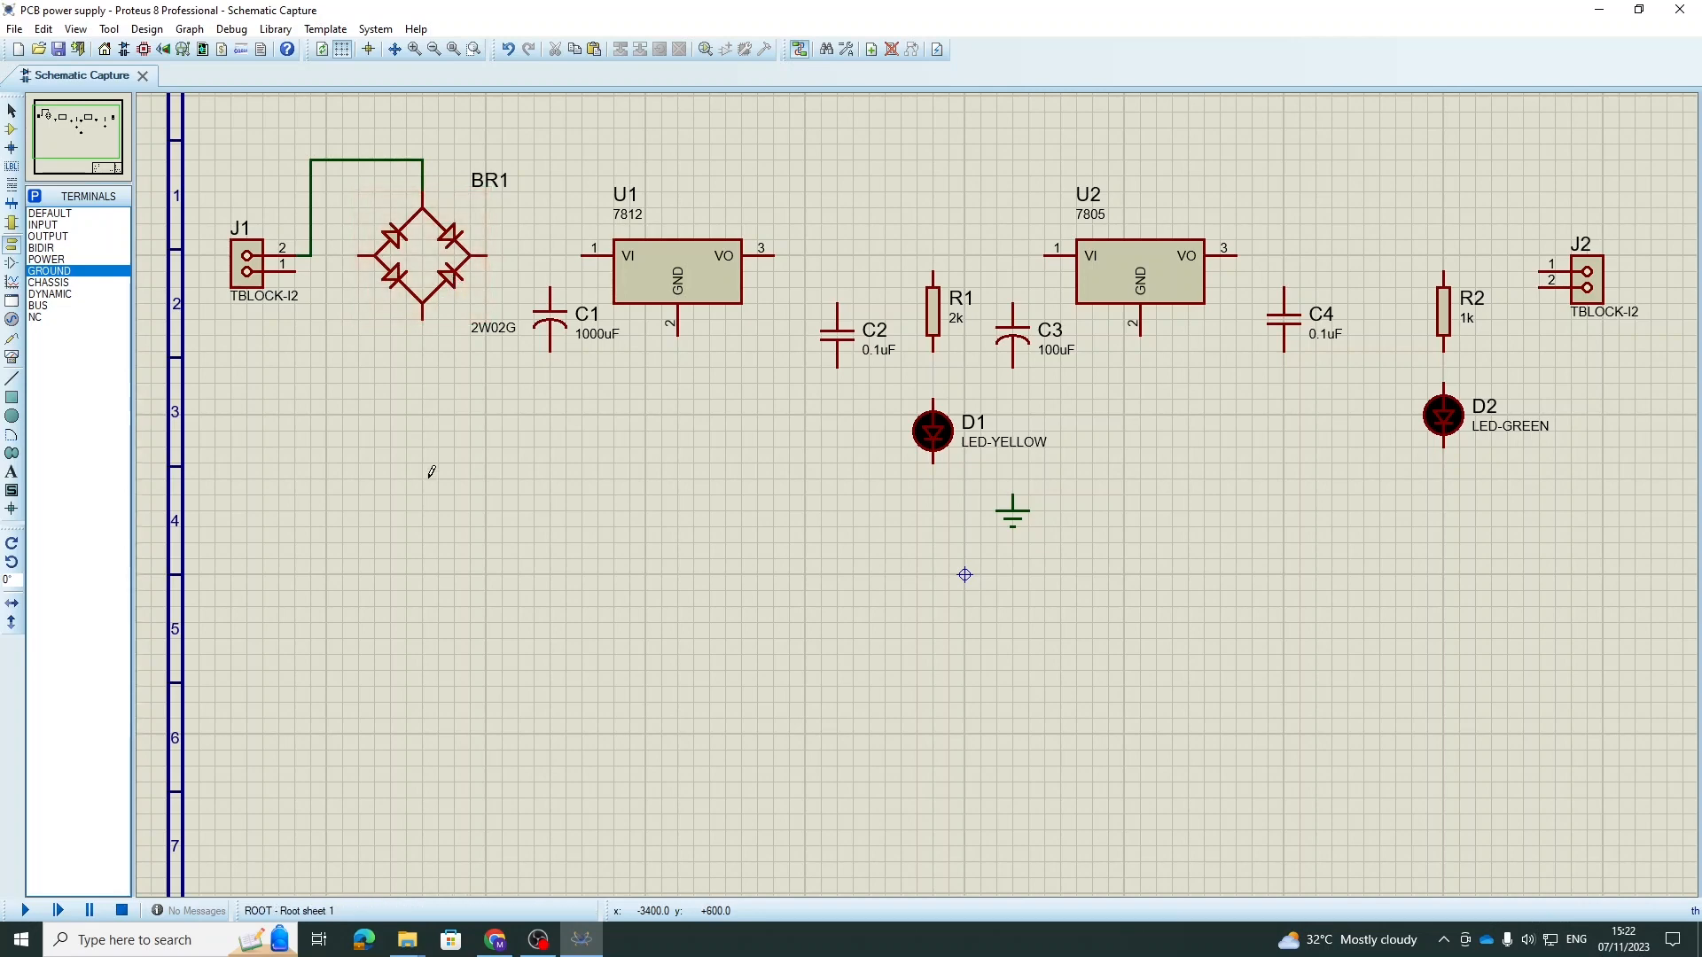
- Wire BR1's left terminal to C1's lower pin, and its right terminal to U1's VI pin with a branch to C1's upper pin
{"action": "left_click", "coordinate": [344, 254]}
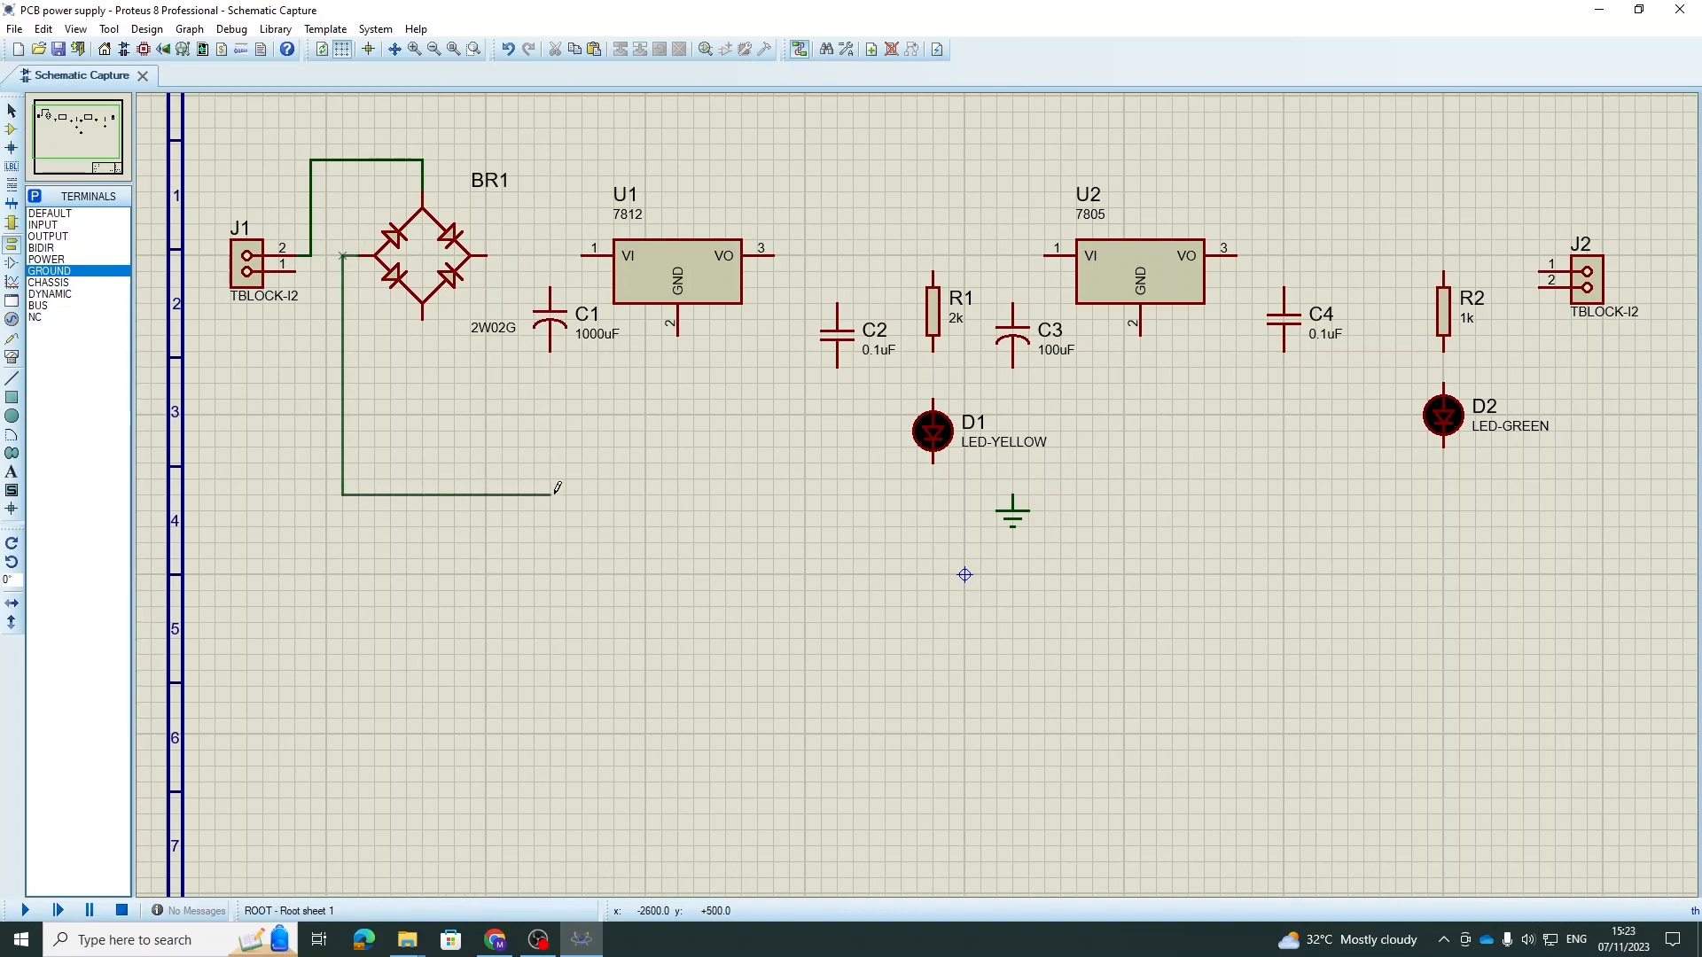
{"action": "left_click", "coordinate": [551, 352]}
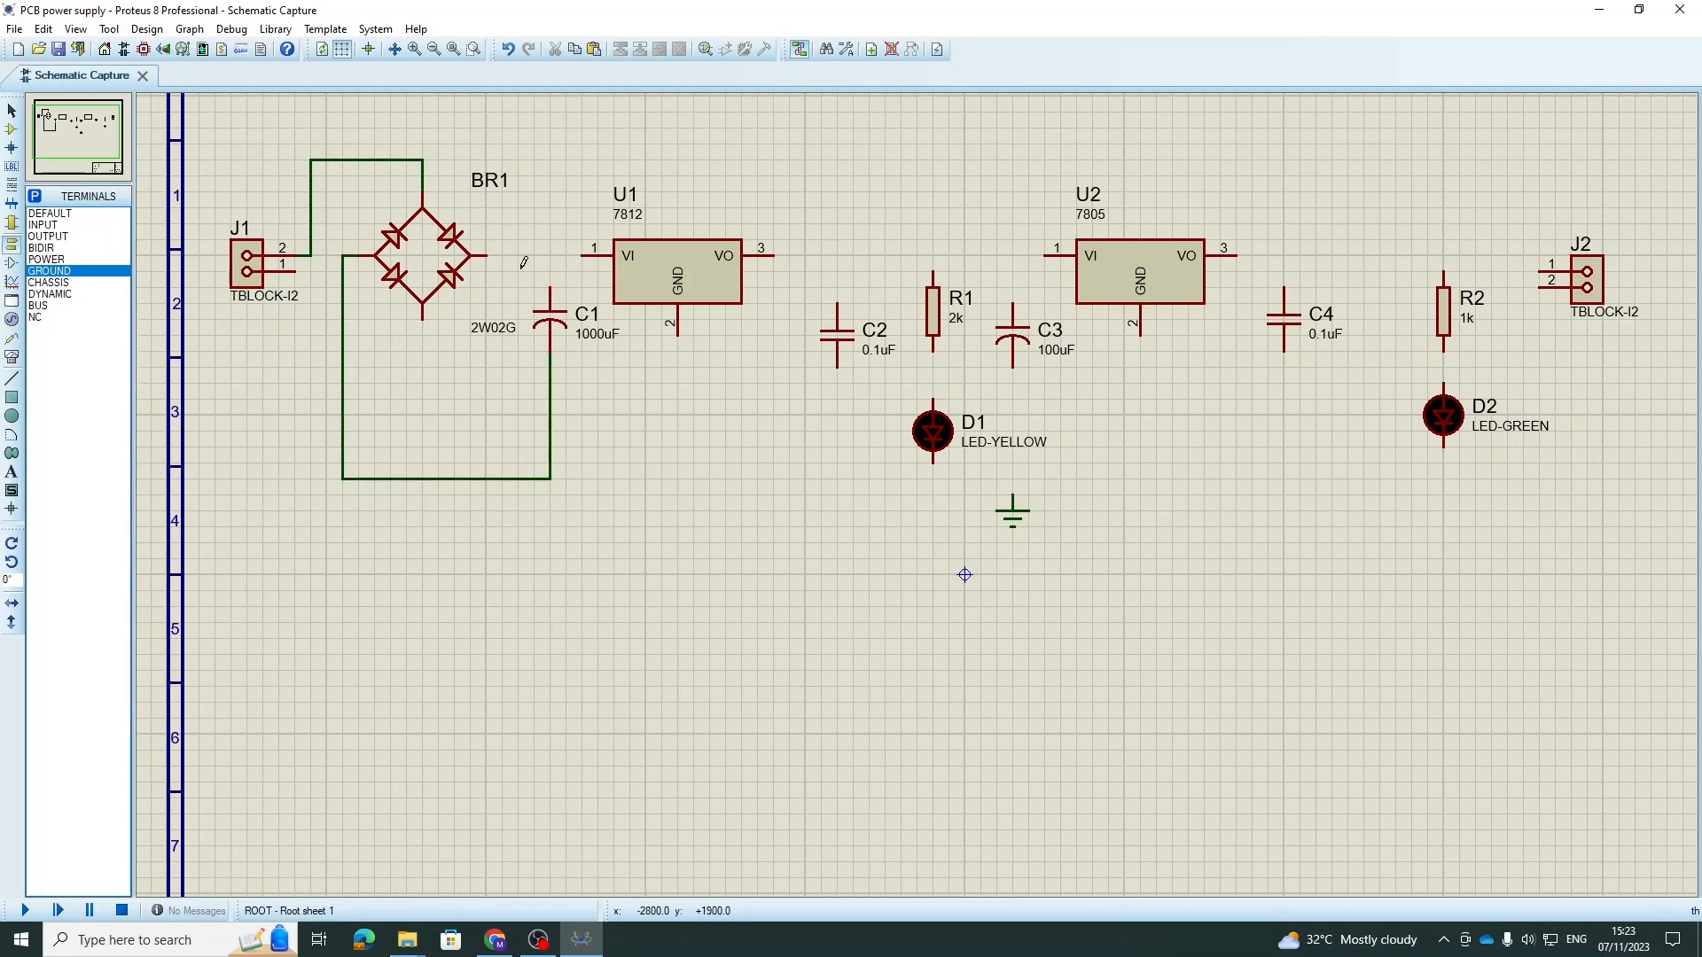
{"action": "left_click", "coordinate": [492, 254]}
{"action": "left_click", "coordinate": [588, 255]}
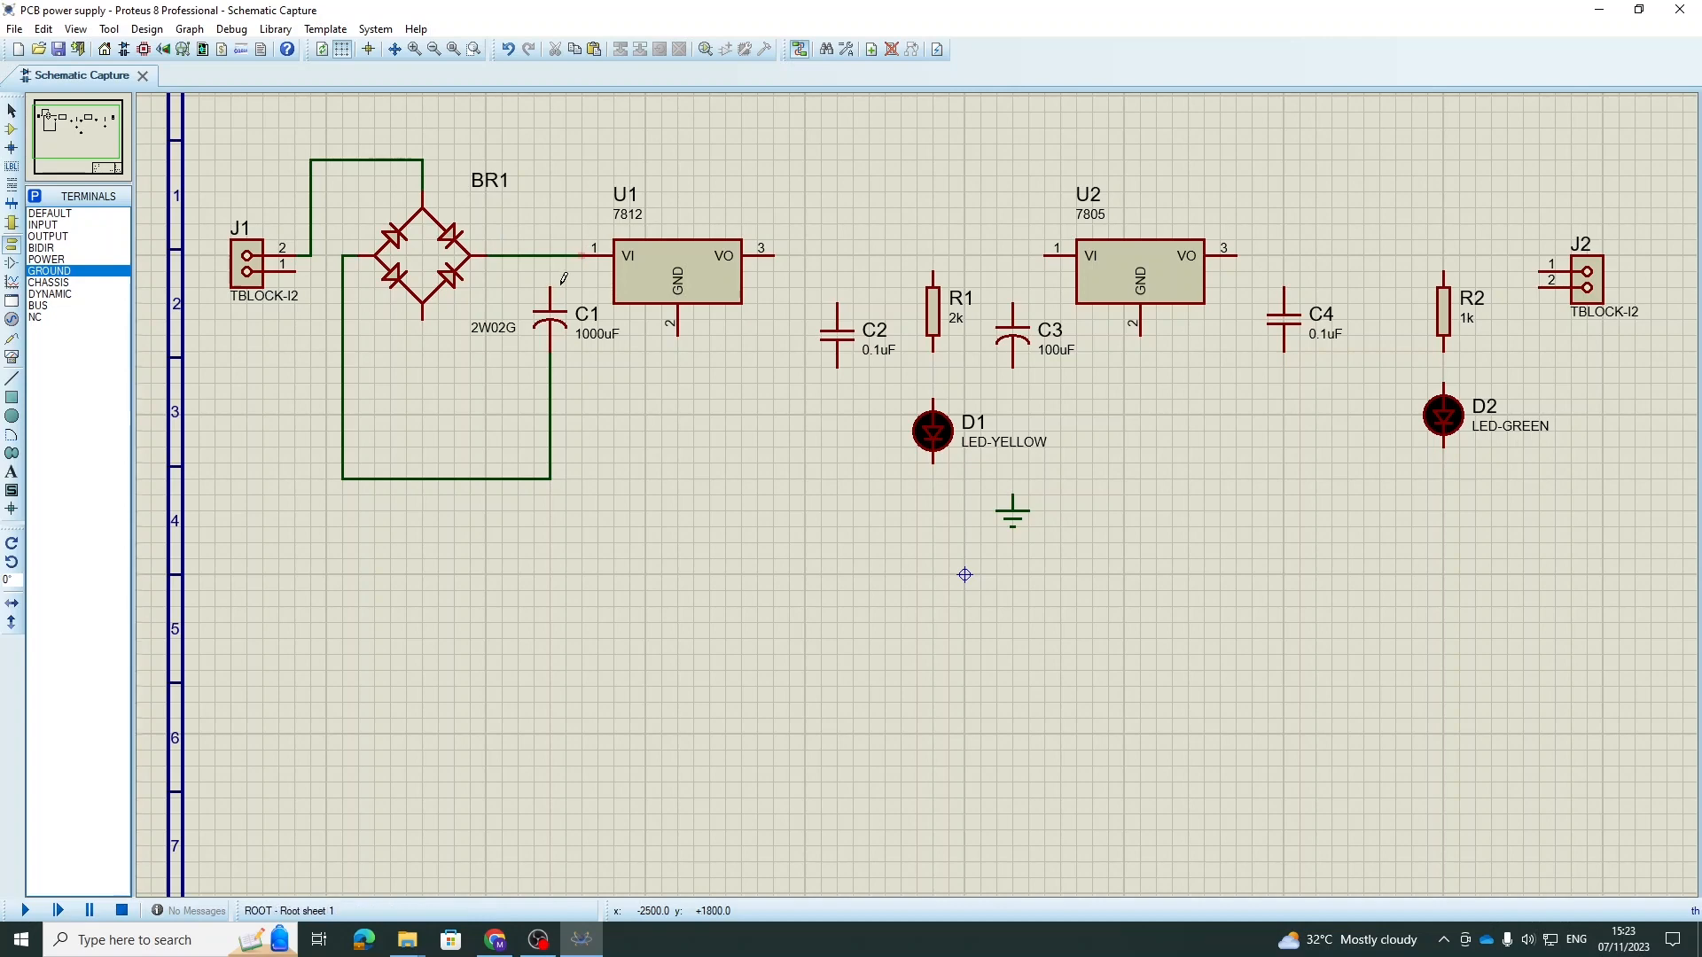
{"action": "left_click", "coordinate": [550, 288]}
{"action": "left_click", "coordinate": [550, 255]}
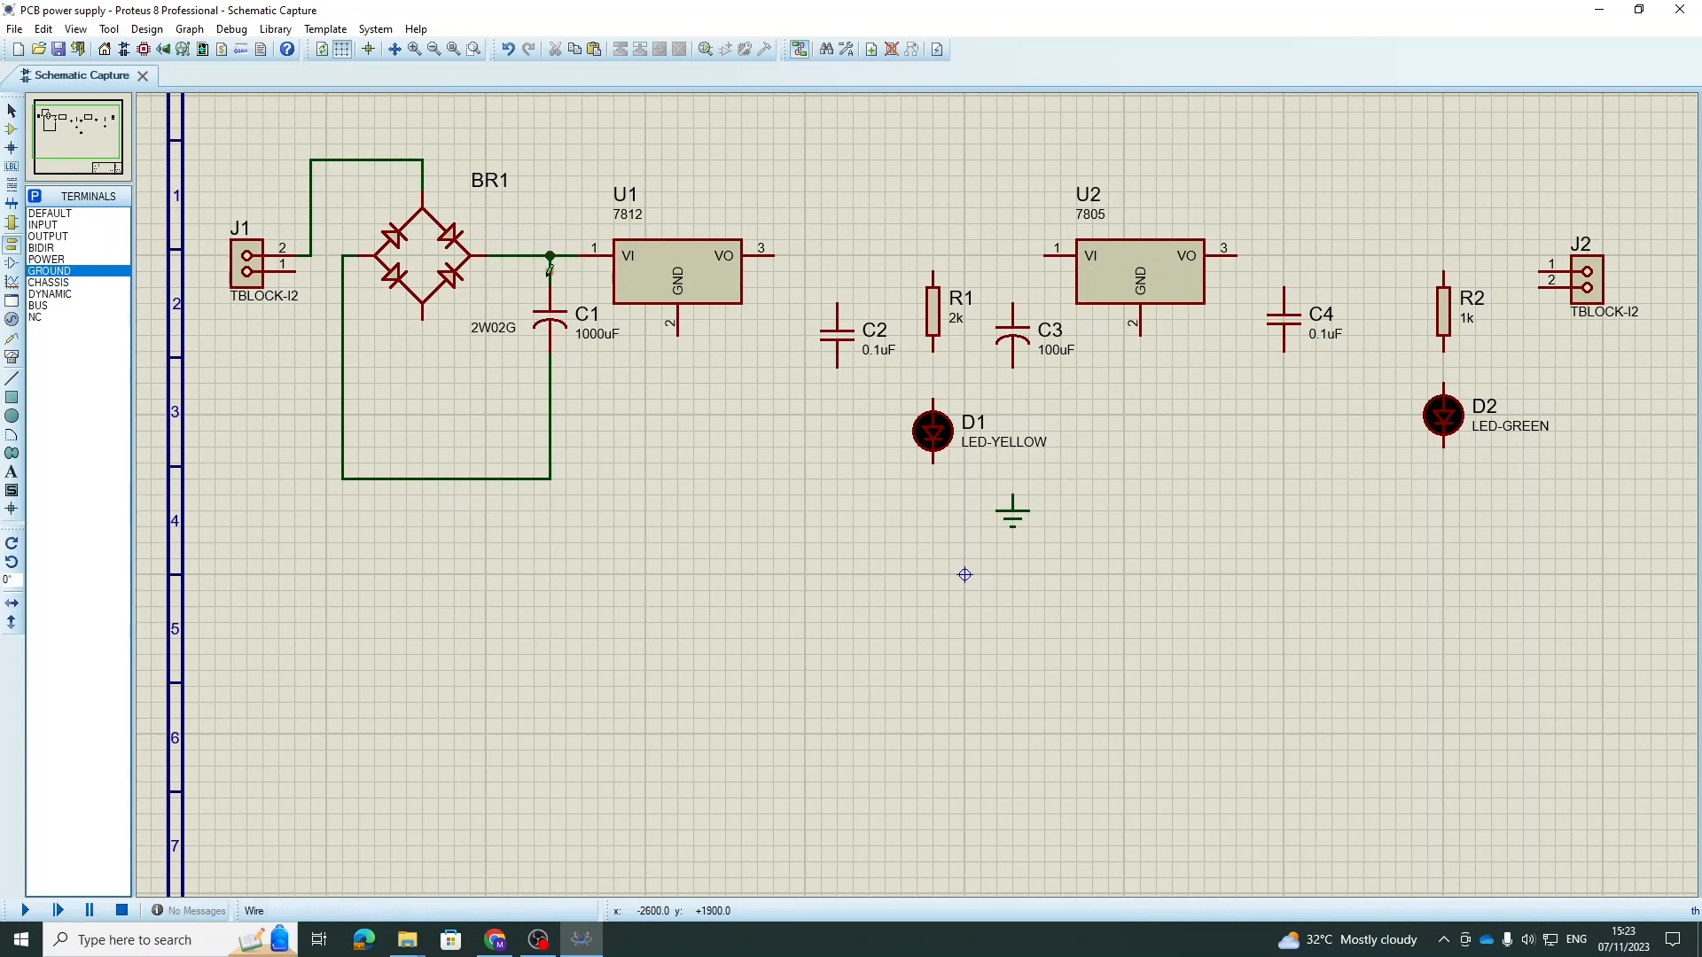
{"action": "key", "text": "F6"}
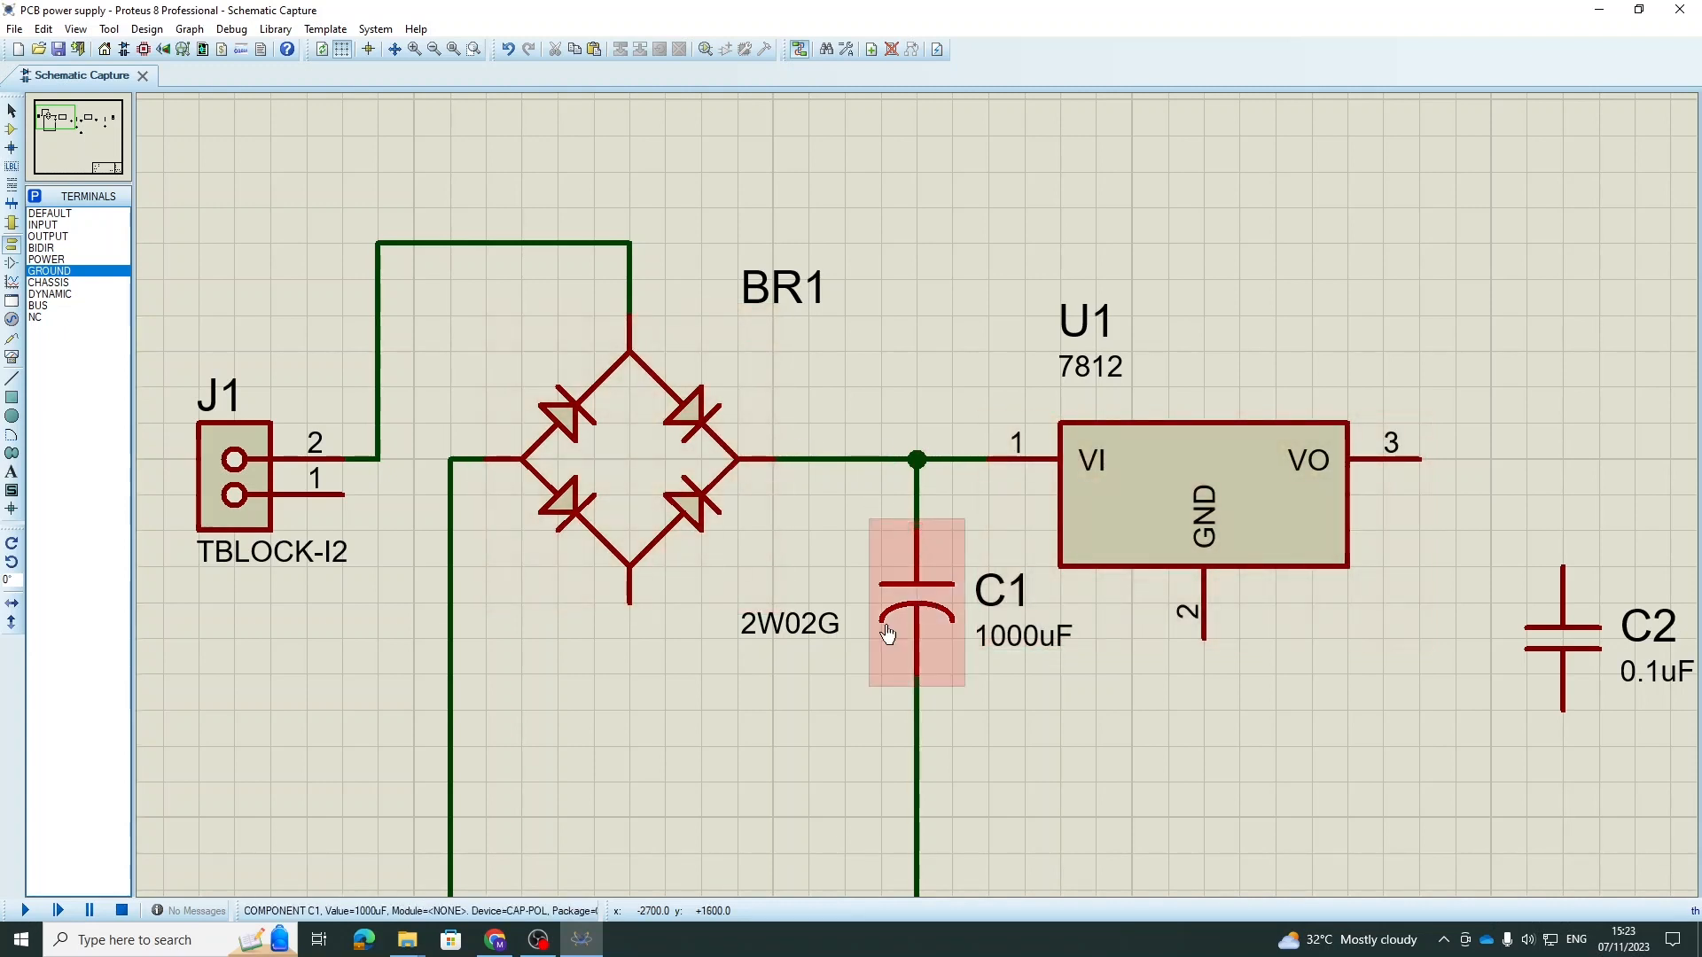
{"action": "scroll", "coordinate": [823, 632], "scroll_direction": "down", "scroll_amount": 1}
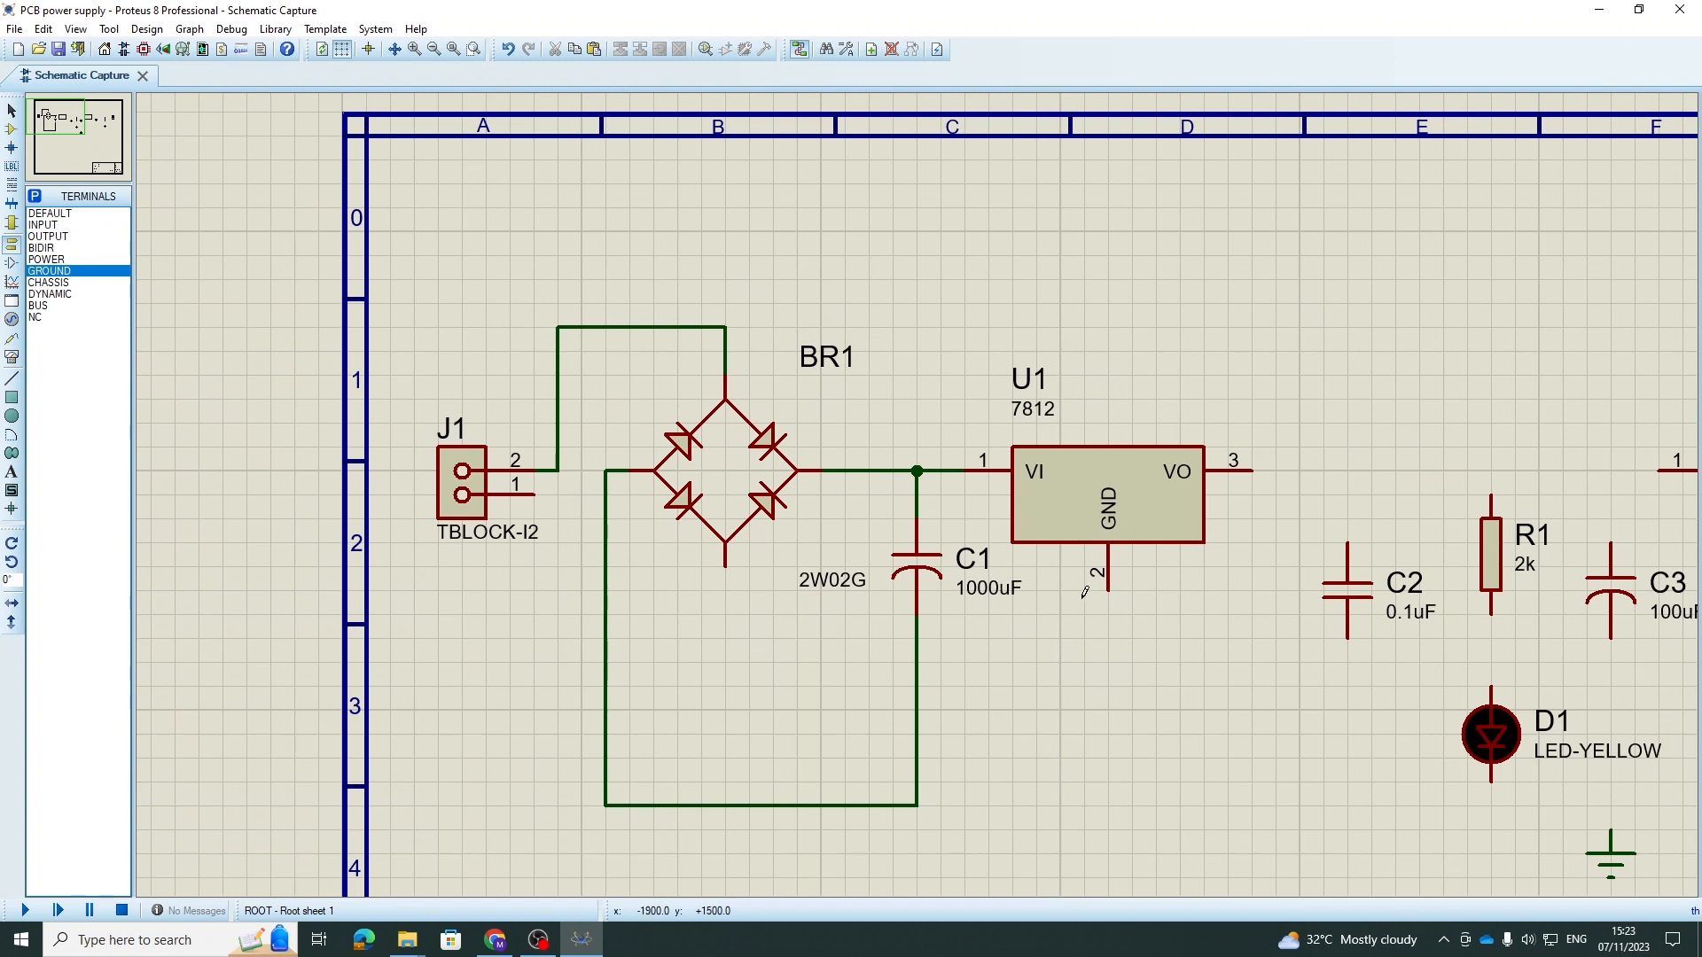
- Wire U1's GND pin to the wire corner below C1, and J1's pin 1 down and across to BR1's bottom terminal
{"action": "left_click", "coordinate": [1108, 589]}
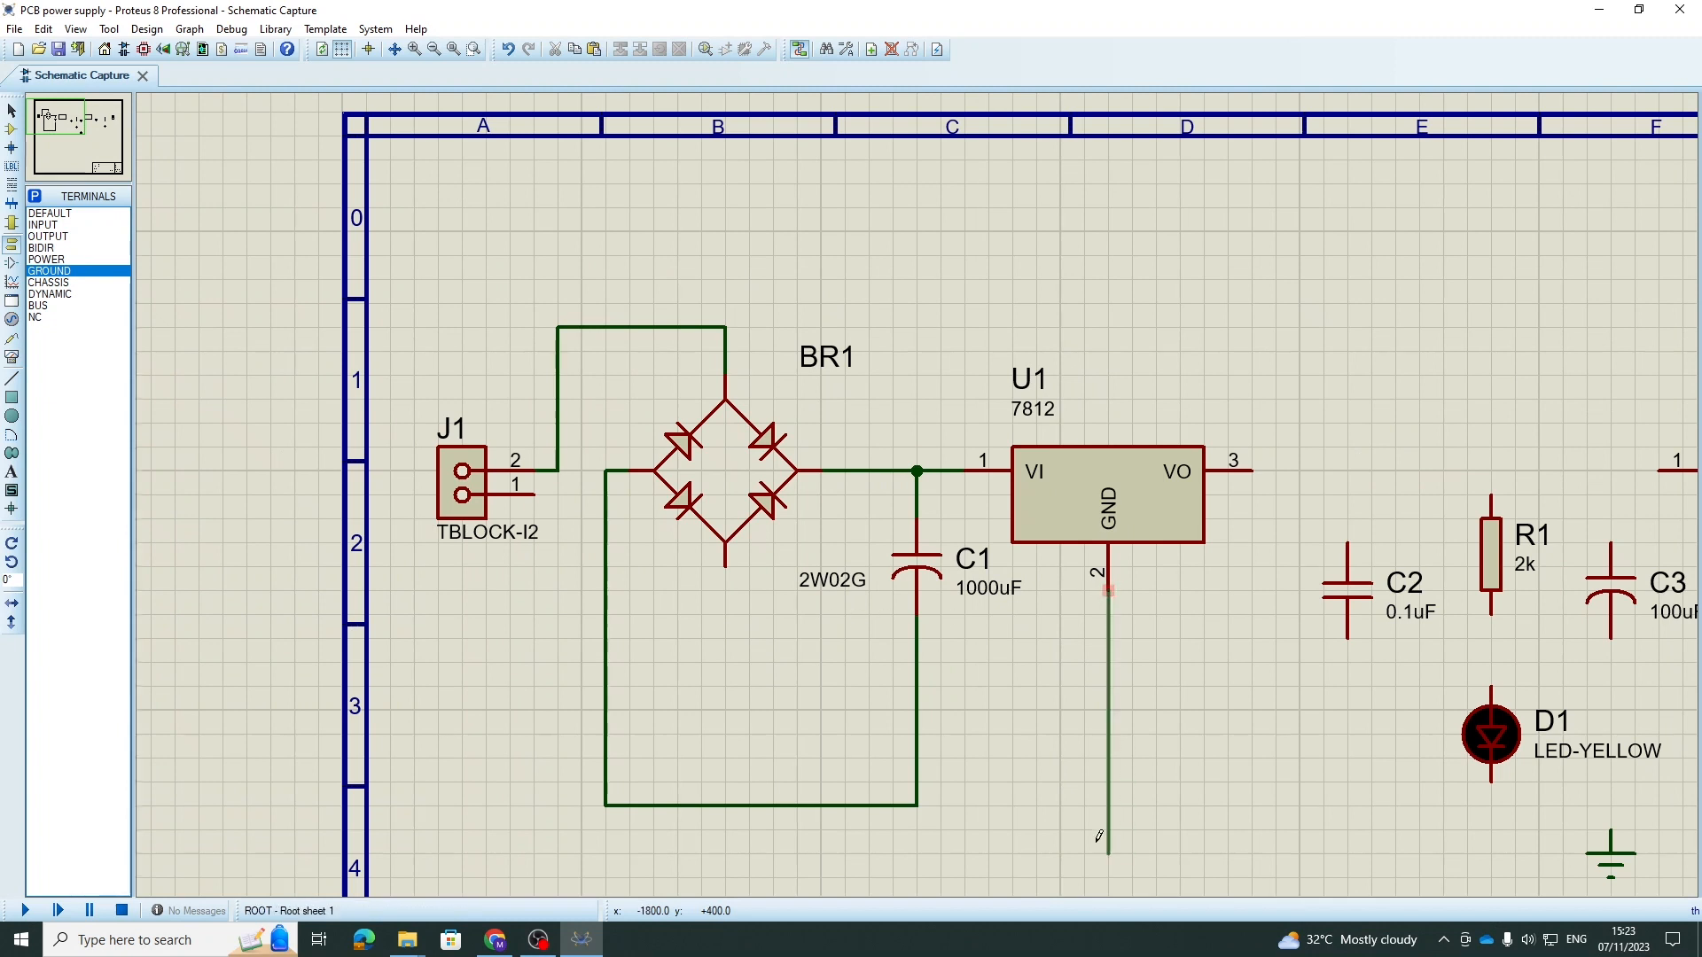
{"action": "left_click", "coordinate": [921, 800]}
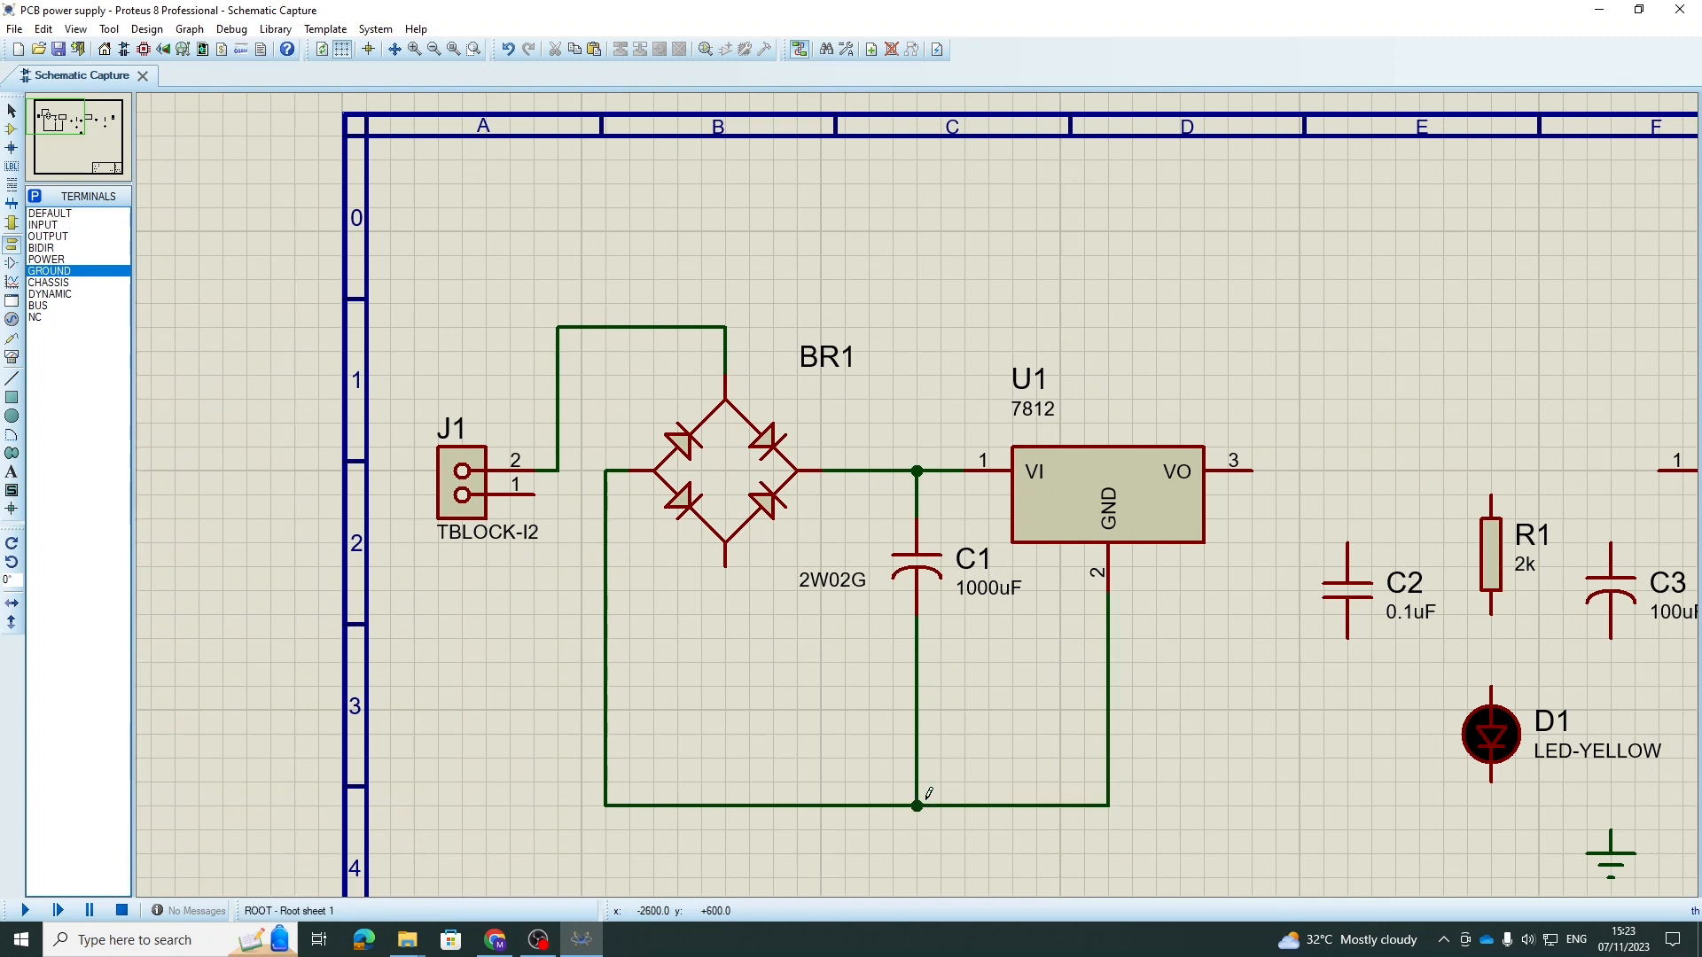
{"action": "left_click", "coordinate": [536, 493]}
{"action": "left_click", "coordinate": [556, 495]}
{"action": "left_click", "coordinate": [557, 614]}
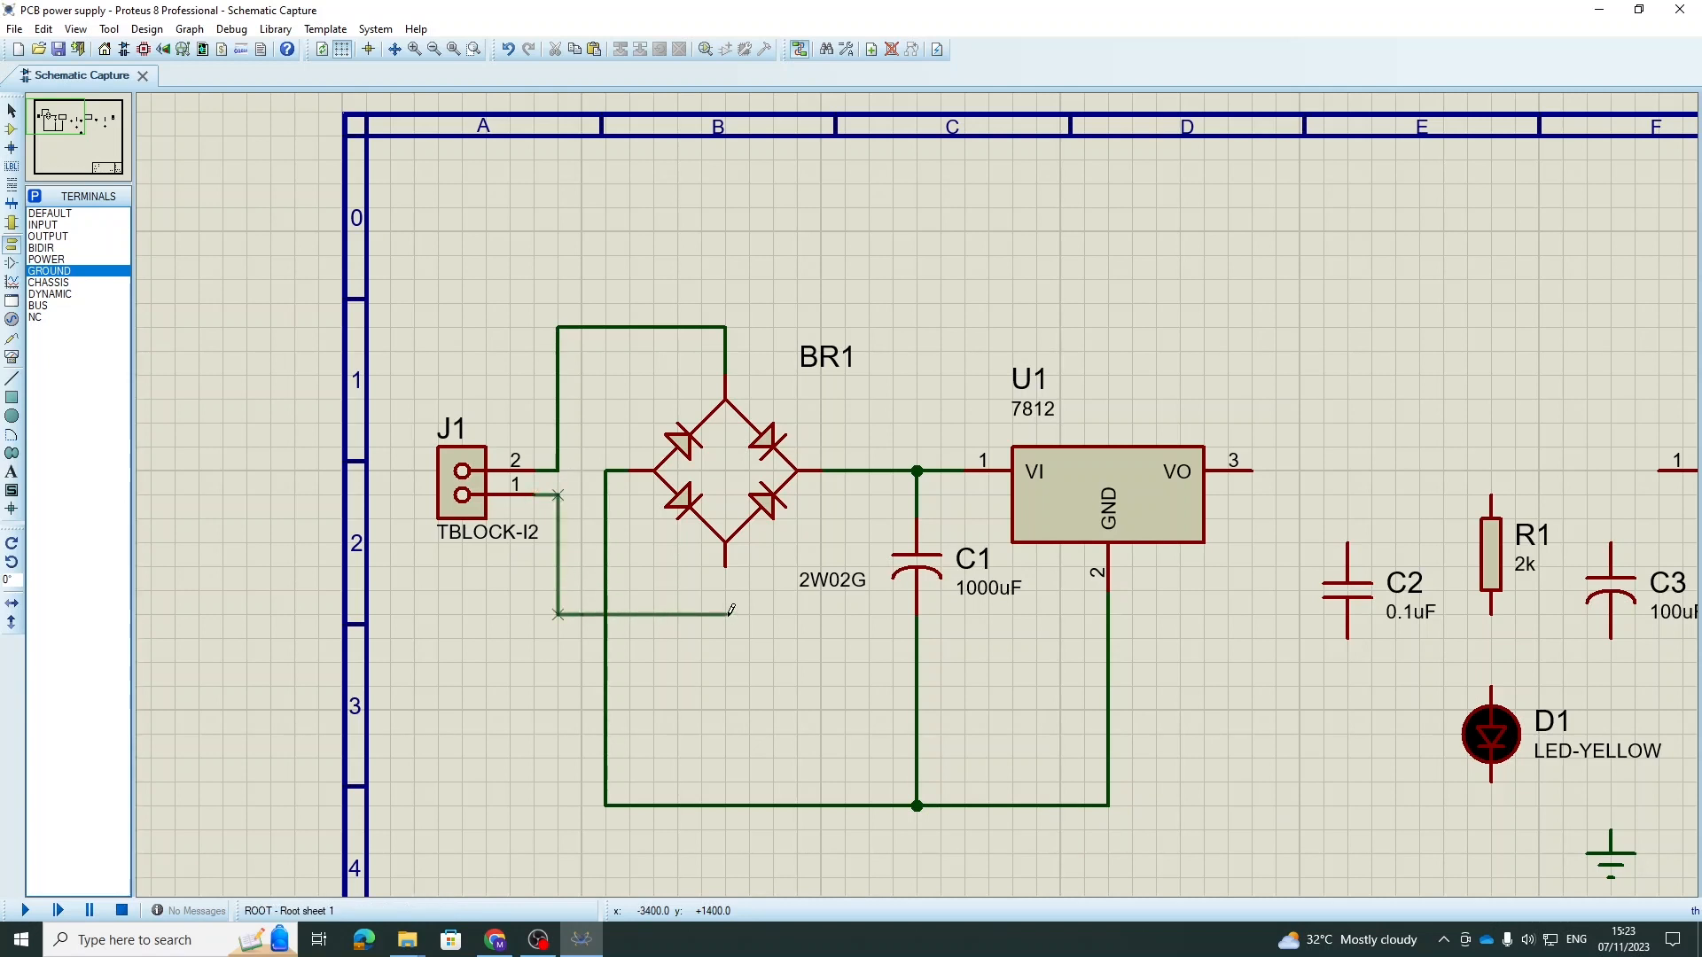
{"action": "left_click", "coordinate": [725, 566]}
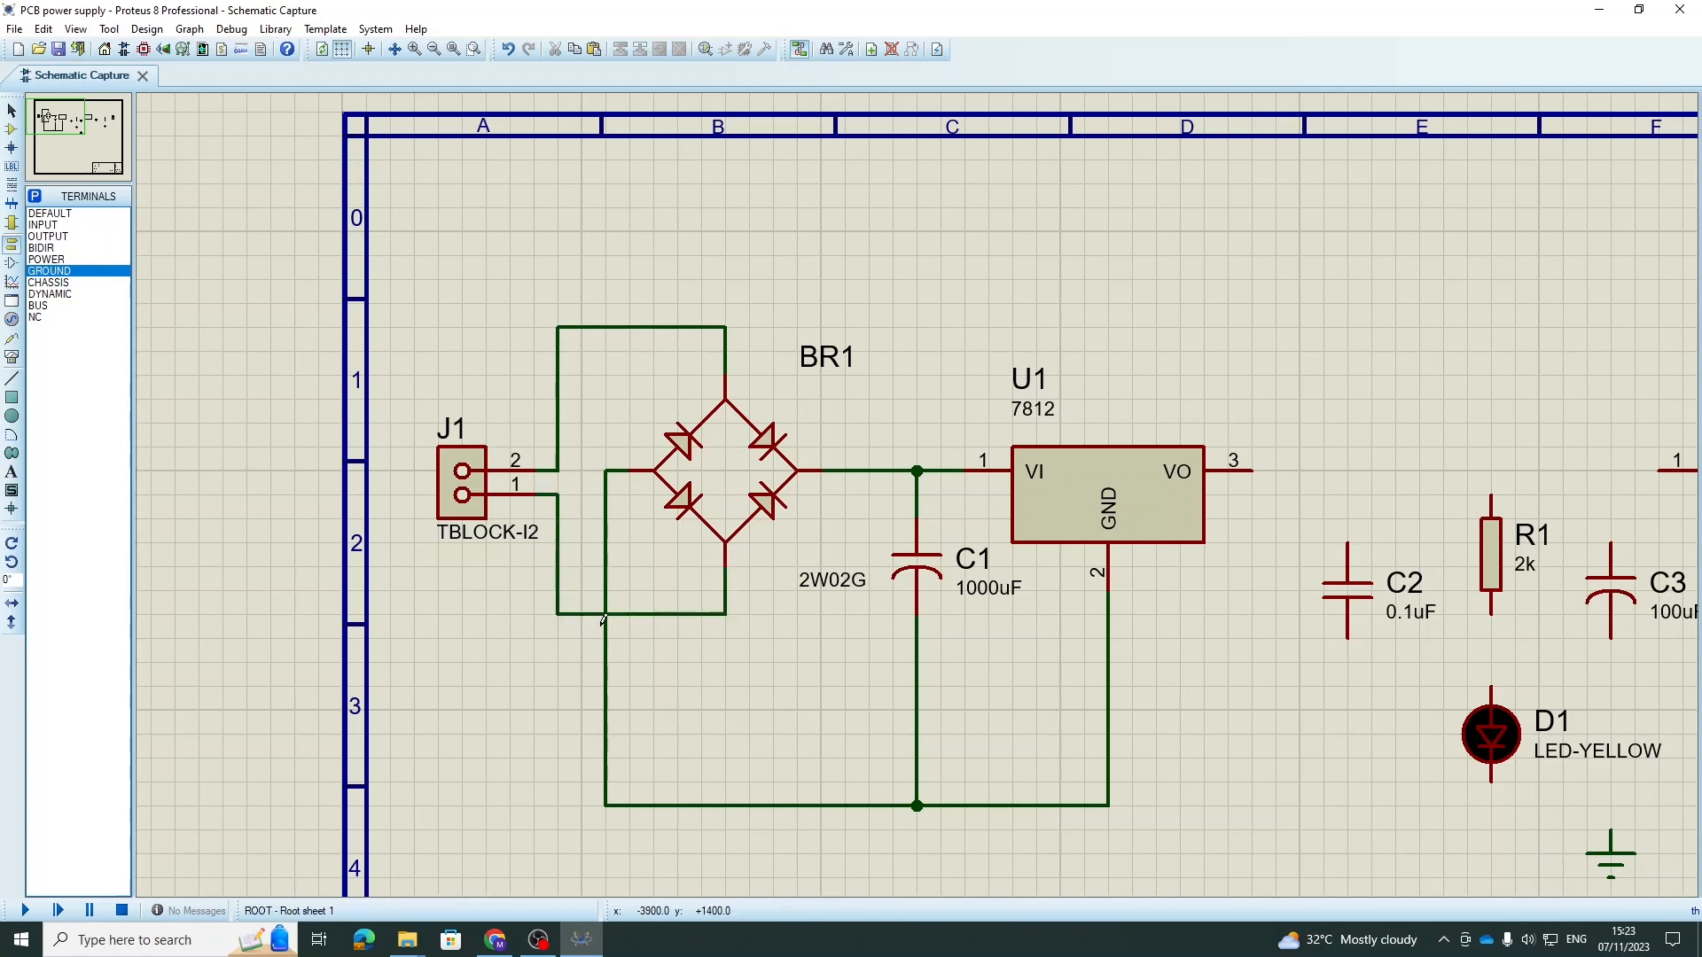
- Extend the lower rail from the corner below U1's GND pin to C2's lower pin
{"action": "scroll", "coordinate": [602, 621], "scroll_direction": "up", "scroll_amount": 1}
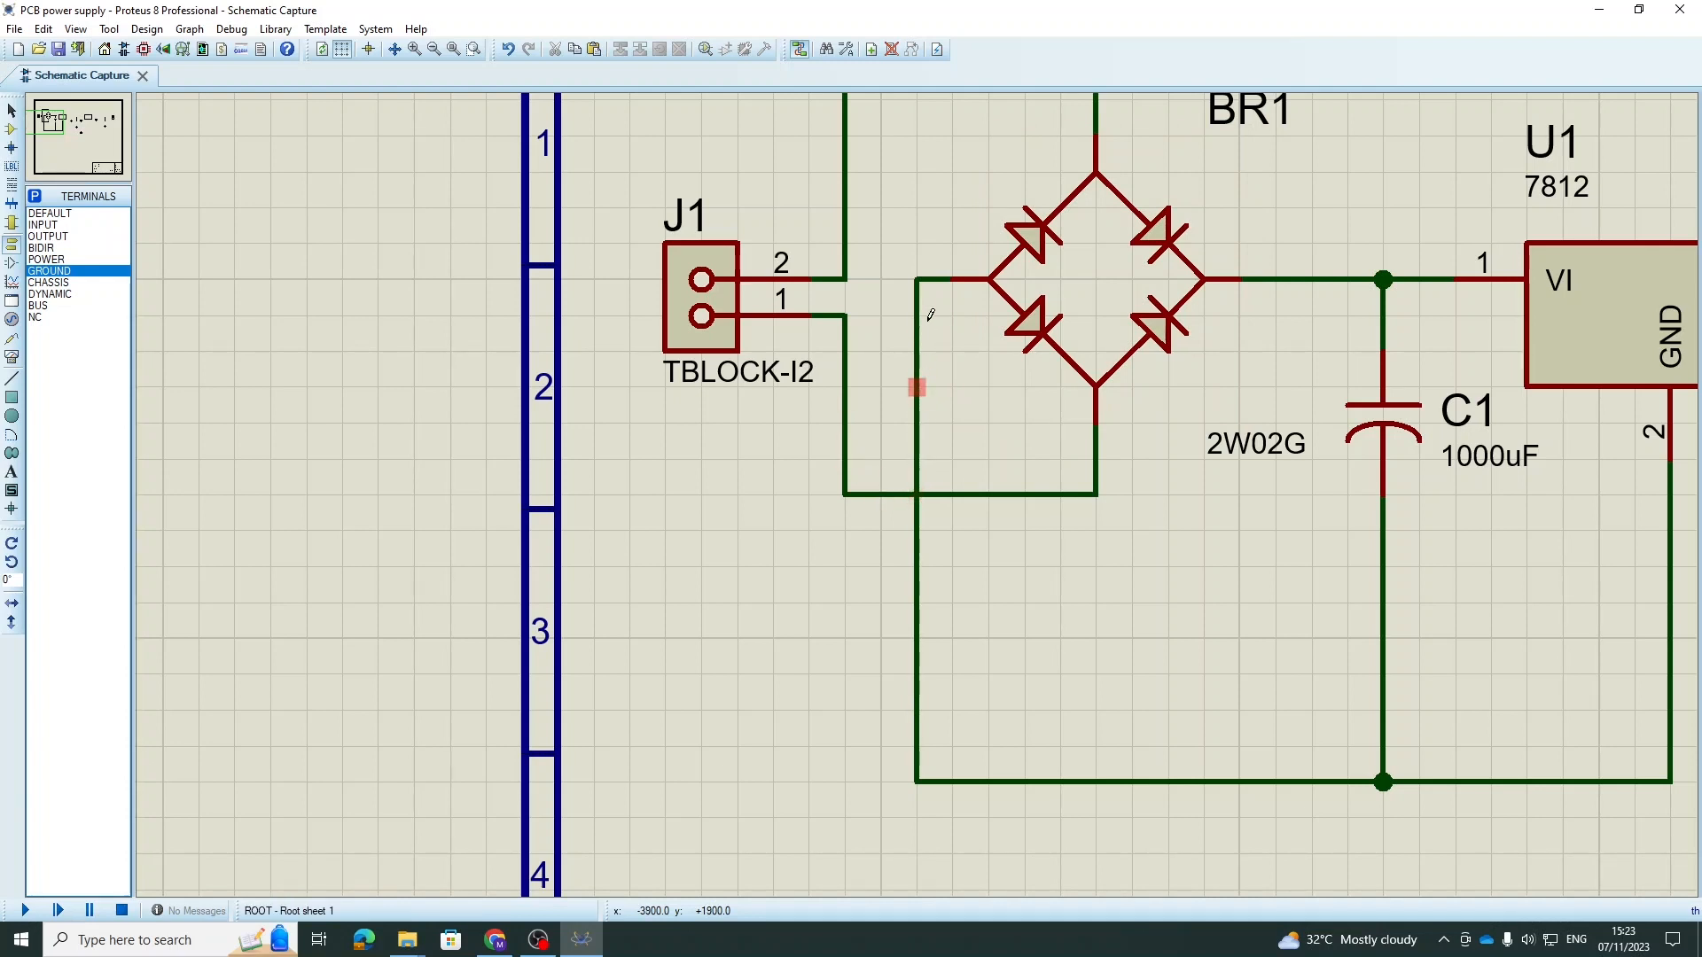
{"action": "scroll", "coordinate": [1139, 532], "scroll_direction": "down", "scroll_amount": 3}
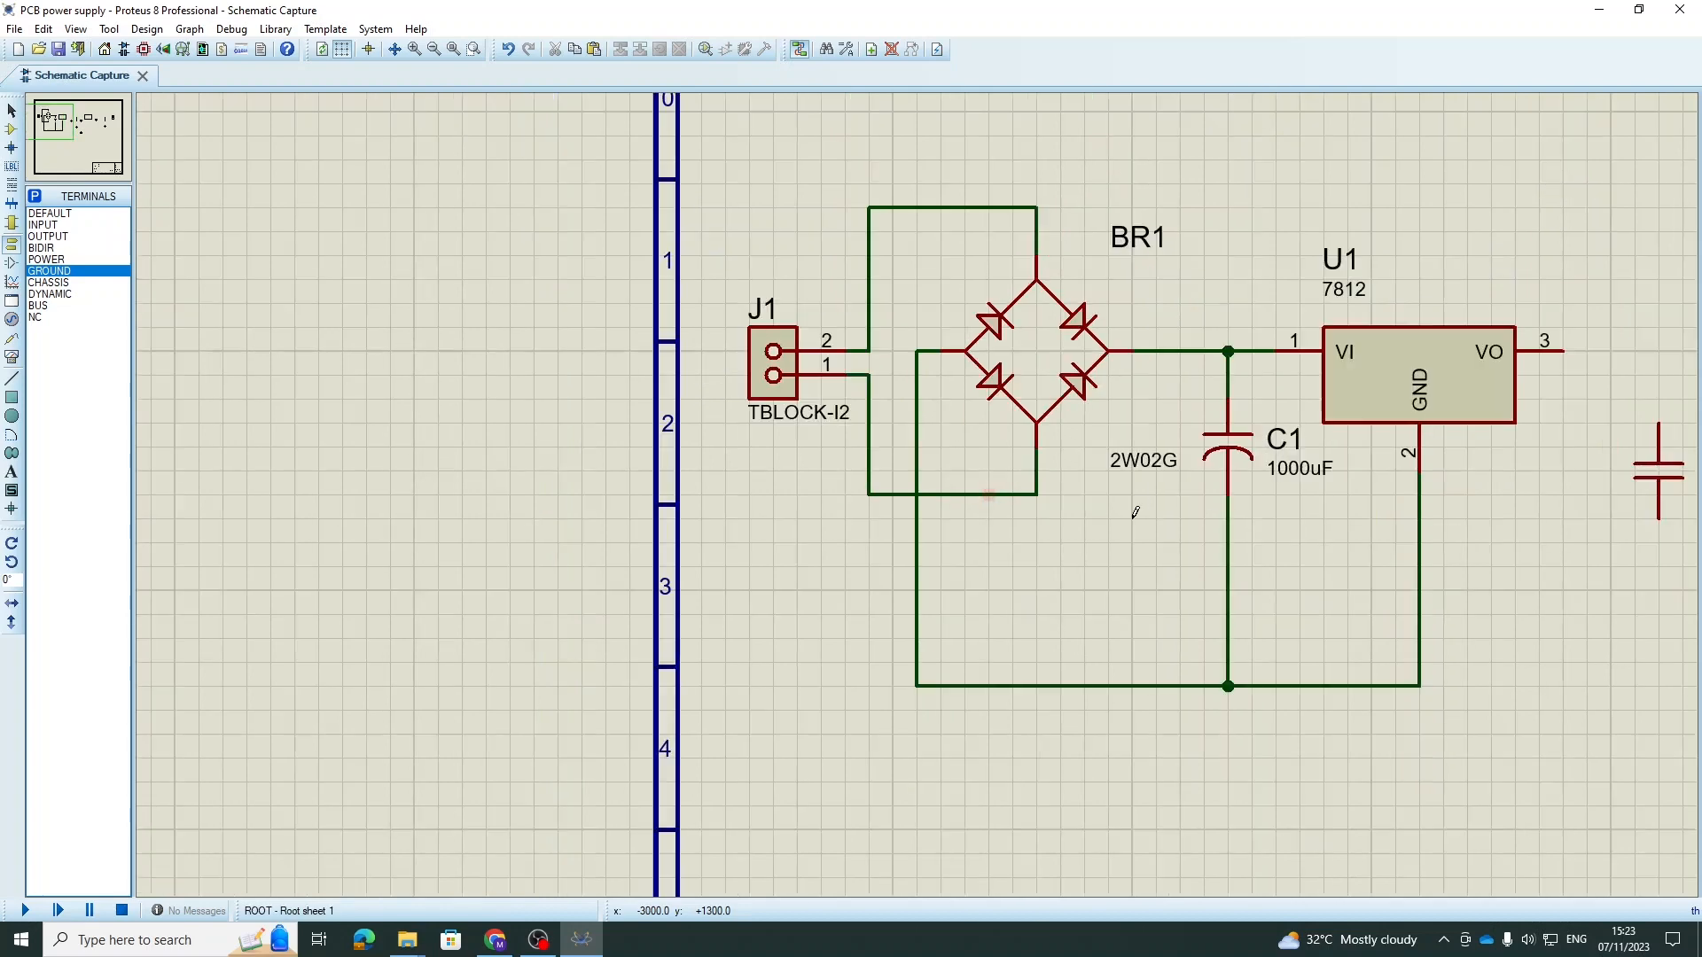
{"action": "scroll", "coordinate": [1418, 532], "scroll_direction": "up", "scroll_amount": 1}
{"action": "scroll", "coordinate": [1620, 497], "scroll_direction": "up", "scroll_amount": 1}
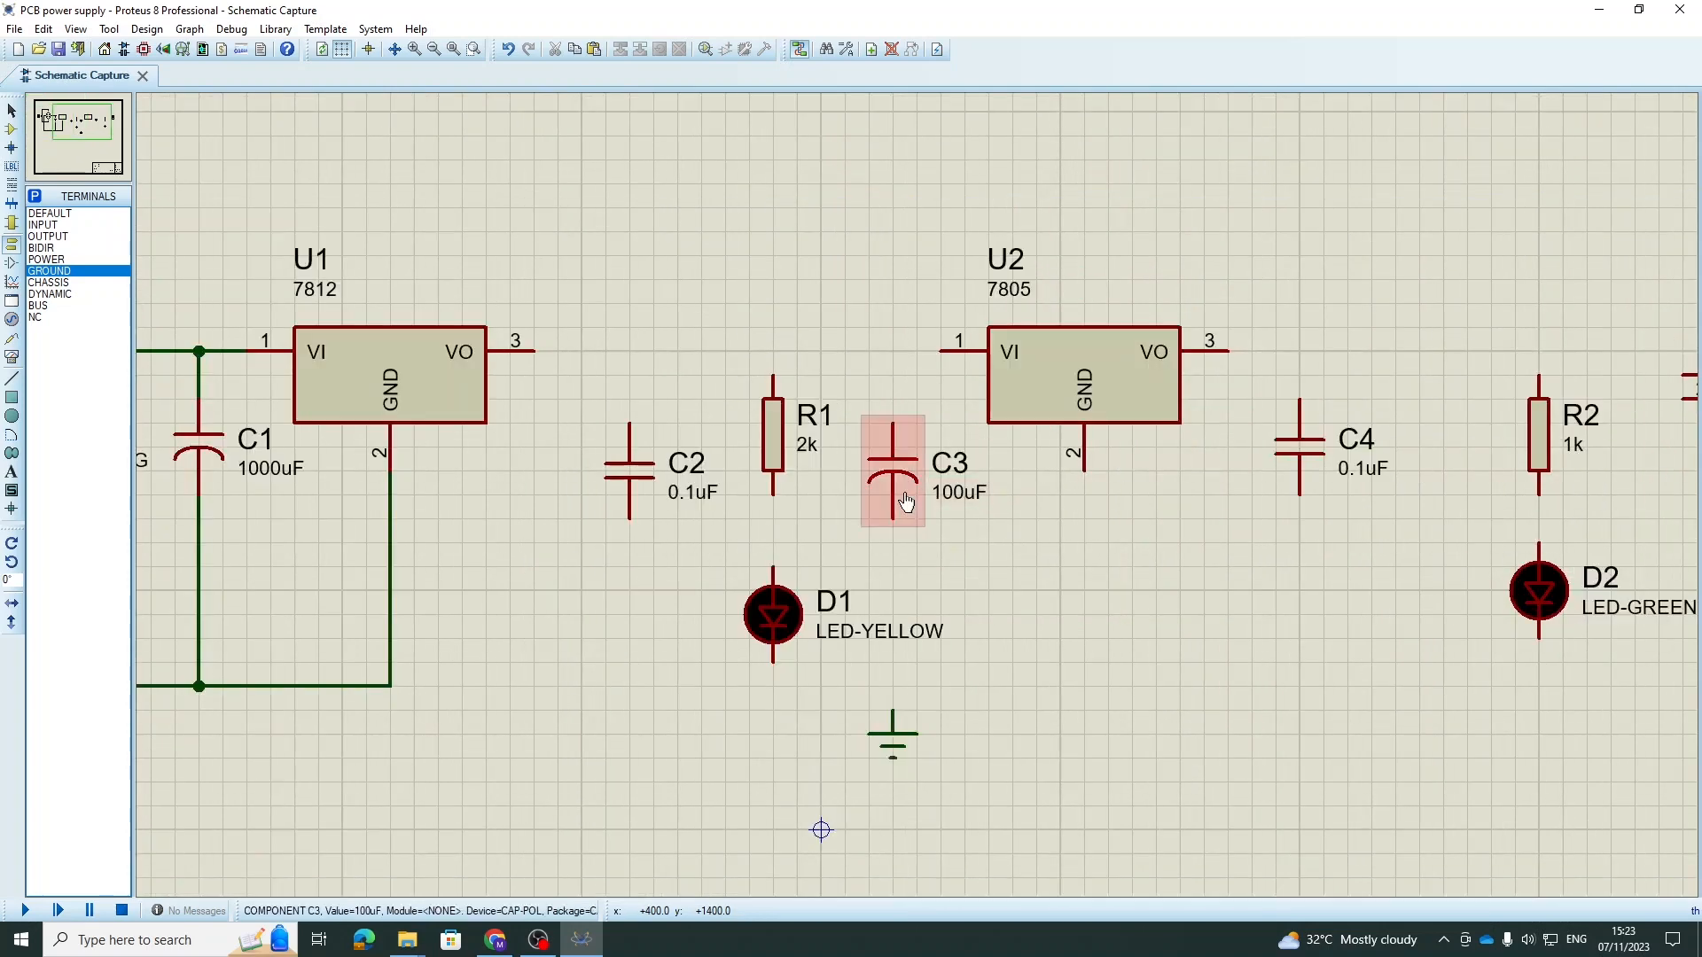
{"action": "scroll", "coordinate": [471, 618], "scroll_direction": "up", "scroll_amount": 1}
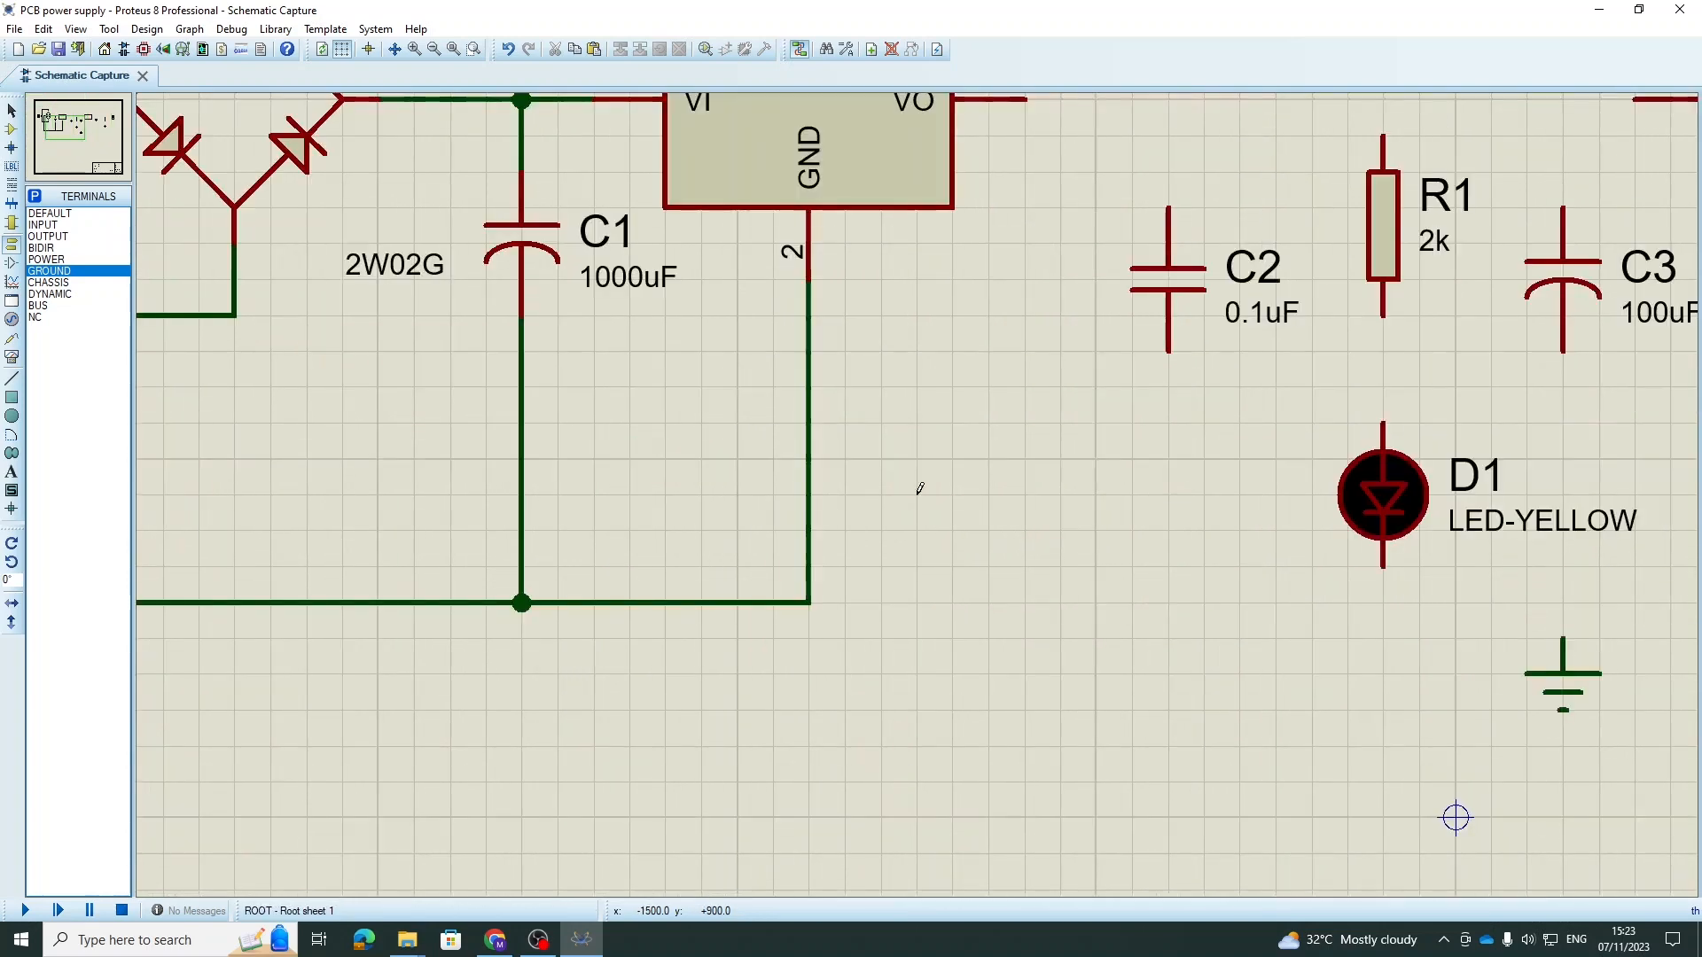
{"action": "scroll", "coordinate": [1063, 390], "scroll_direction": "down", "scroll_amount": 1}
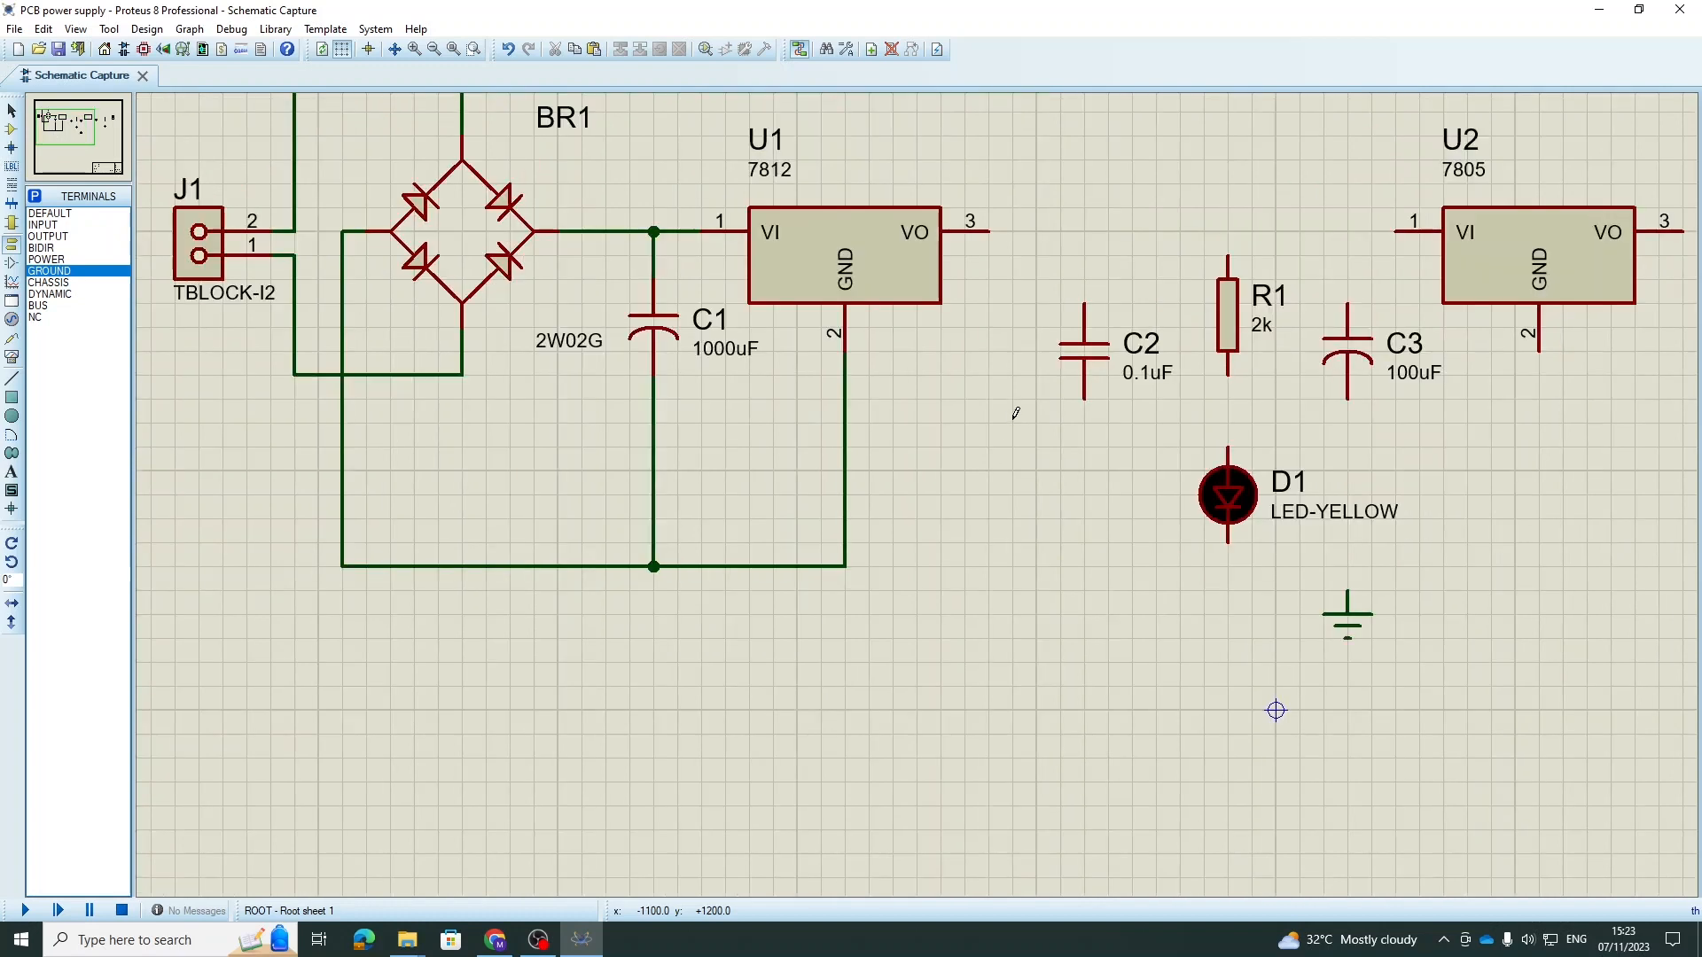
{"action": "left_click", "coordinate": [844, 565]}
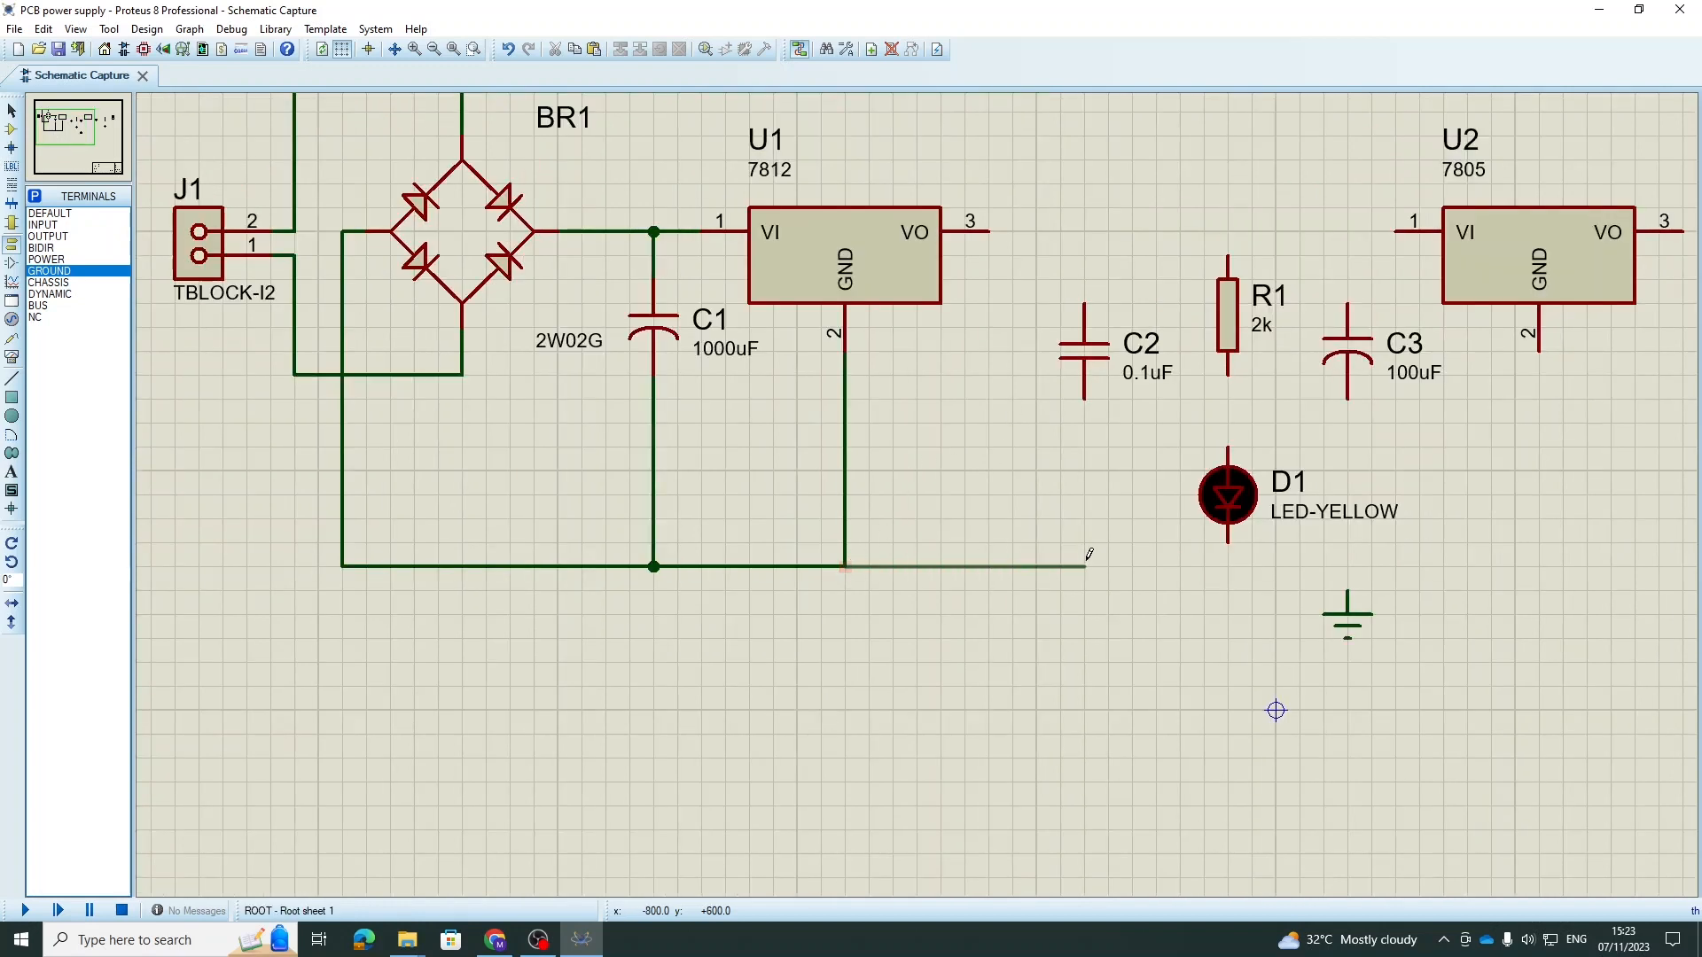
{"action": "left_click", "coordinate": [1084, 401]}
- Wire U1's VO pin to C2's upper pin and continue the line to U2's VI pin
{"action": "left_click", "coordinate": [988, 231]}
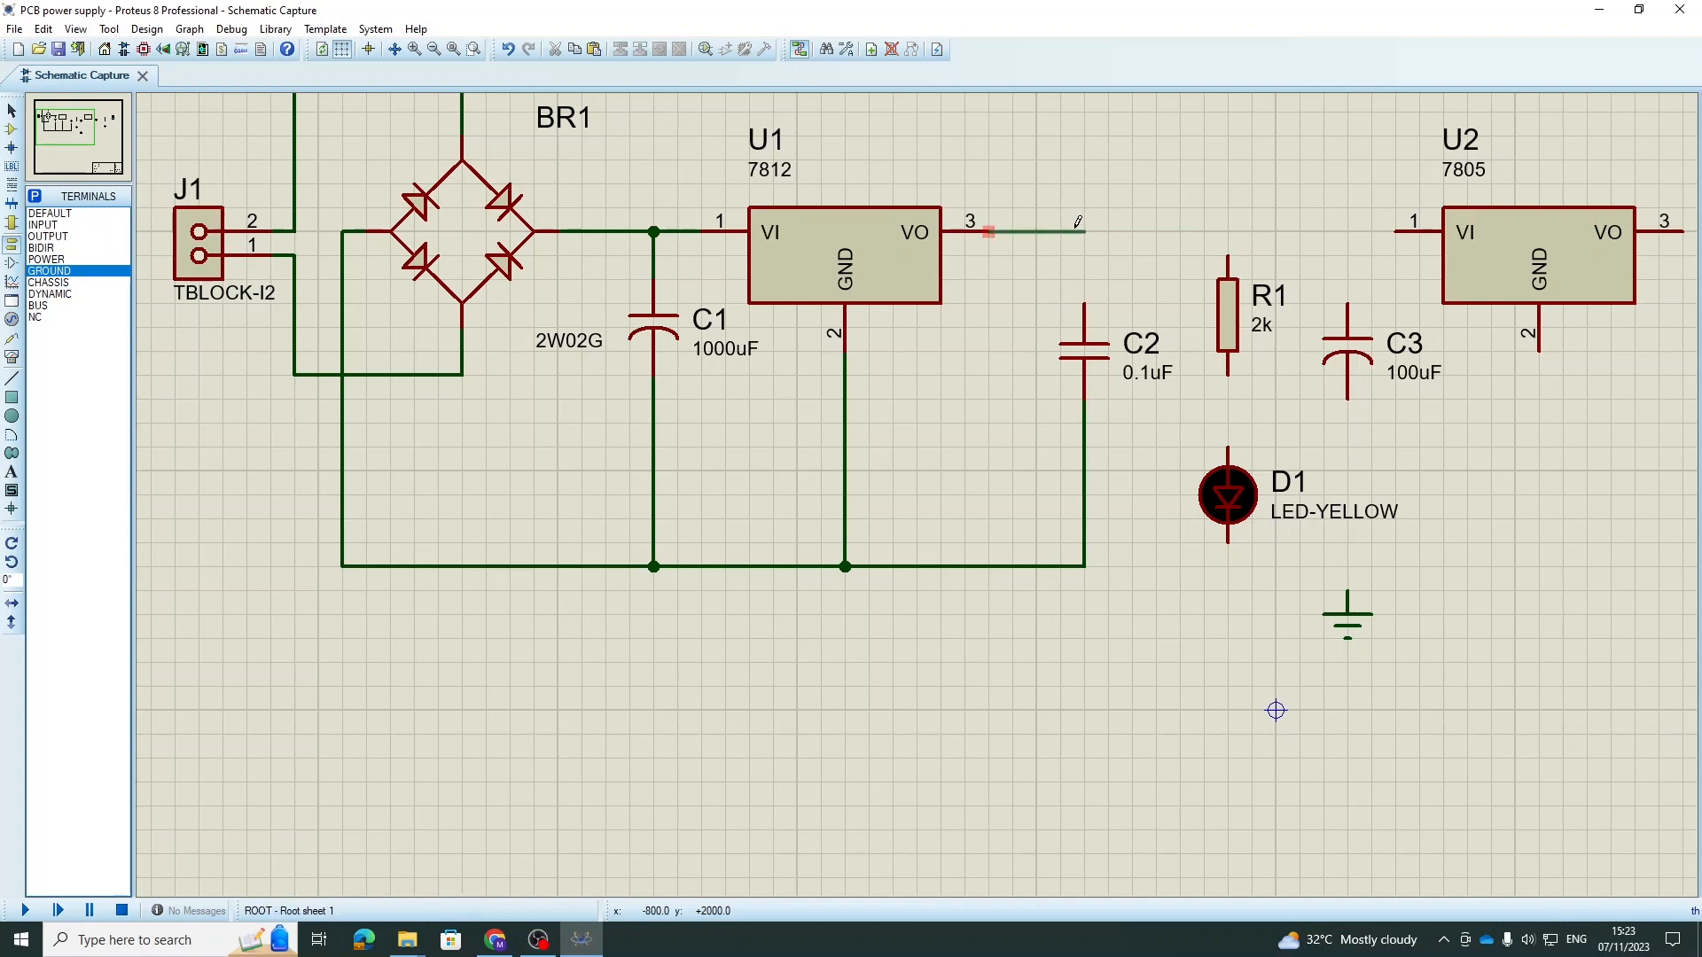
{"action": "left_click", "coordinate": [1084, 306]}
{"action": "left_click", "coordinate": [1085, 232]}
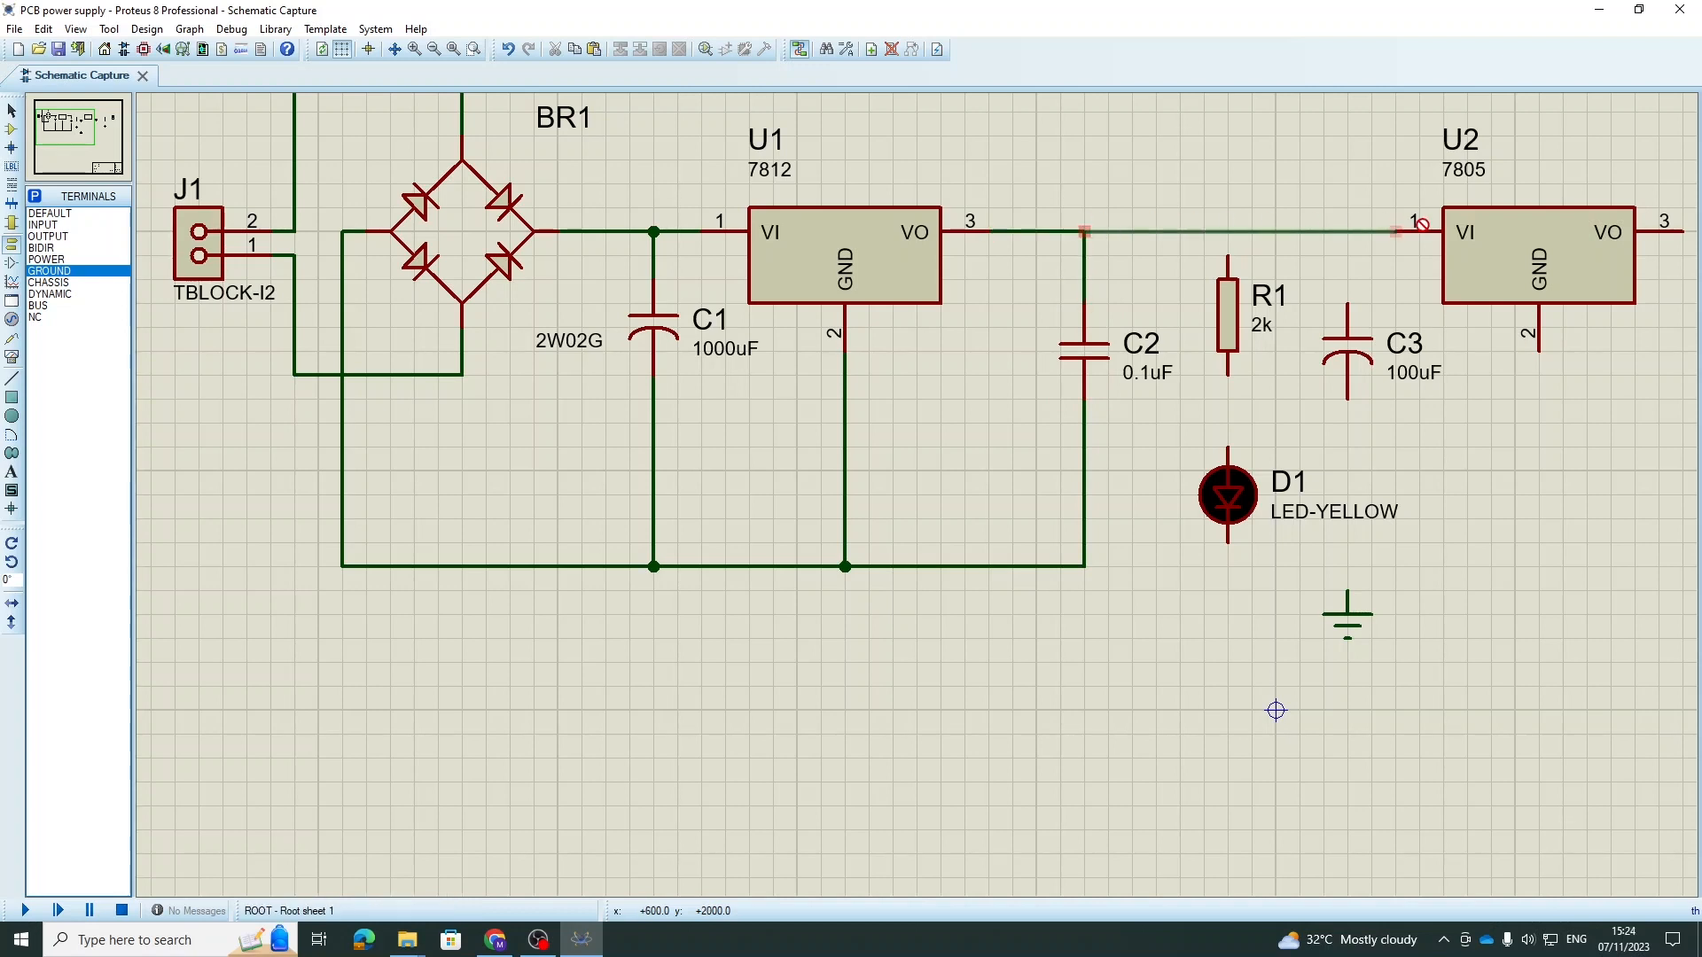
{"action": "left_click", "coordinate": [1400, 231]}
- Wire R1 and LED D1 in series between the U1–U2 supply line and the lower rail
{"action": "left_click", "coordinate": [1228, 261]}
{"action": "left_click", "coordinate": [1228, 232]}
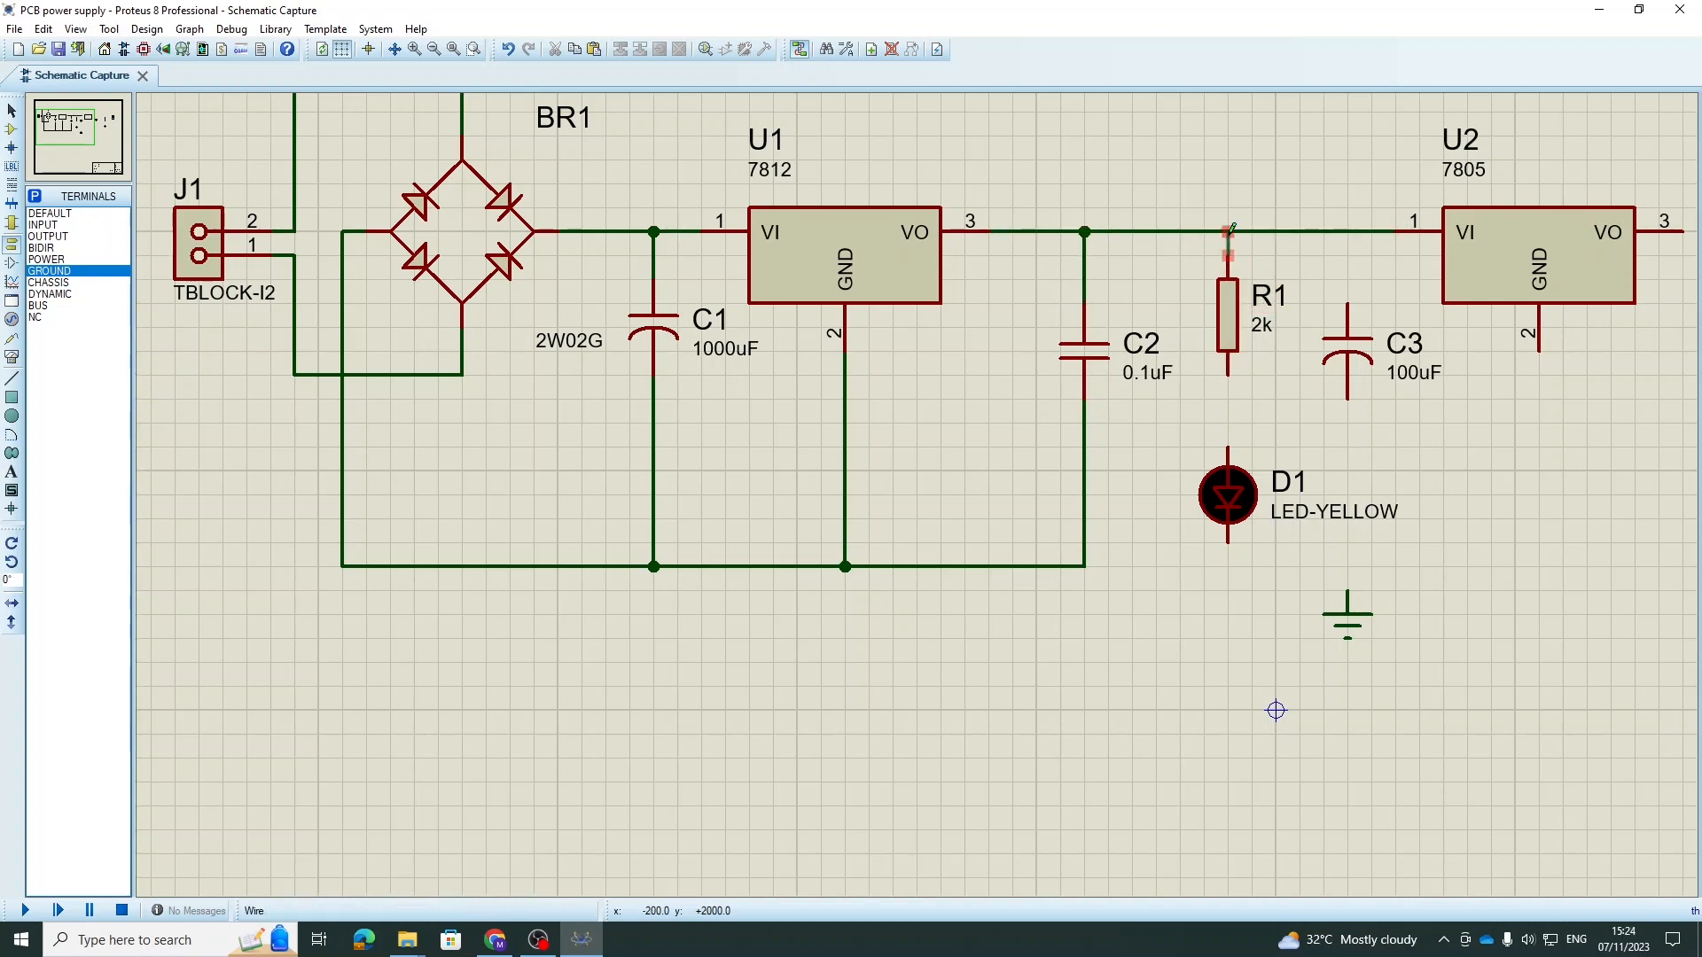
{"action": "left_click", "coordinate": [1229, 373]}
{"action": "left_click", "coordinate": [1235, 443]}
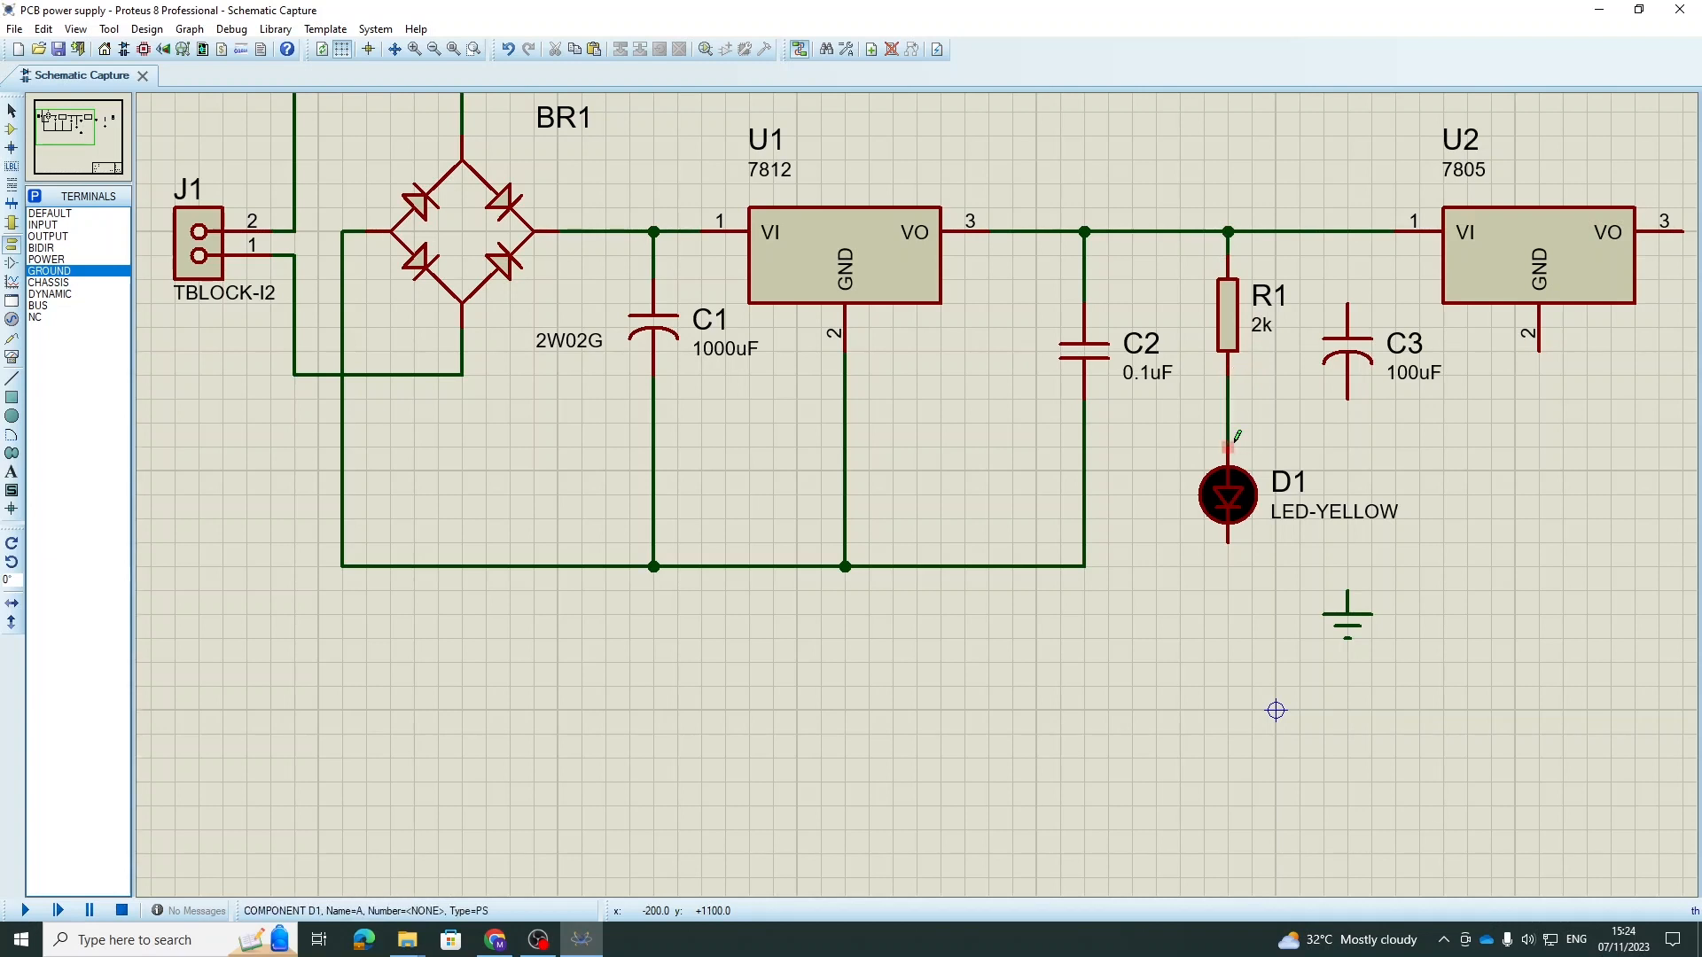
{"action": "left_click", "coordinate": [1228, 542]}
{"action": "left_click", "coordinate": [1084, 566]}
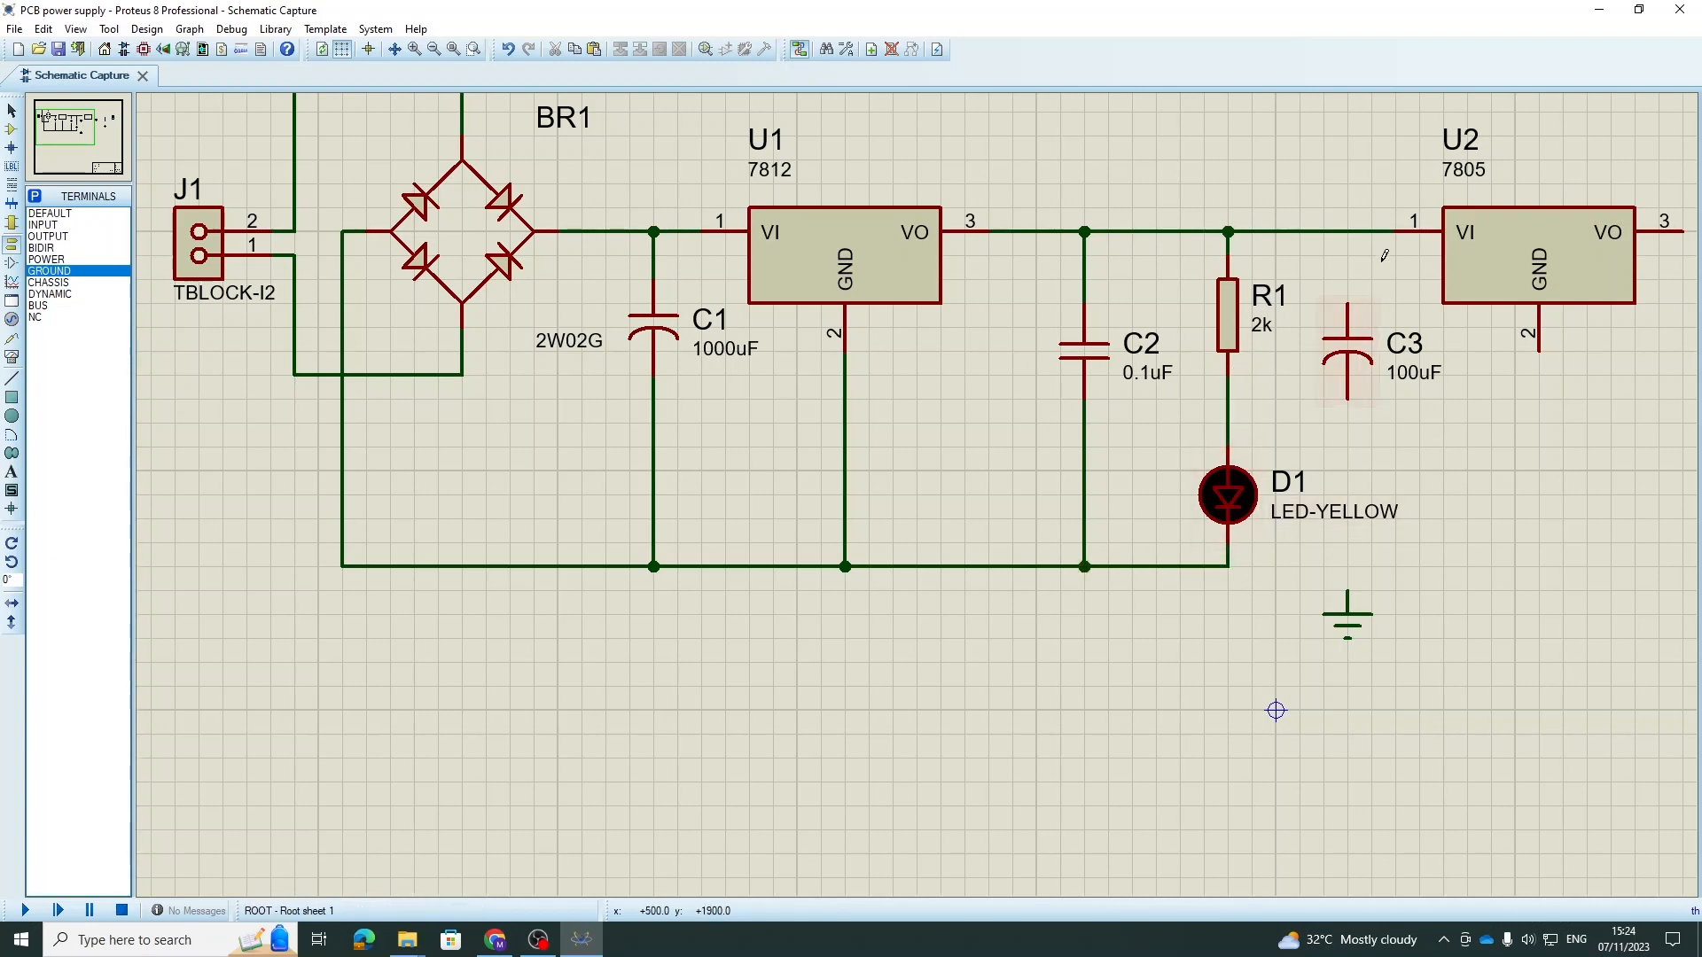
- Wire C3's upper pin to the U1–U2 supply line, and connect the ground terminal to the lower rail at D1
{"action": "left_click", "coordinate": [1347, 304]}
{"action": "left_click", "coordinate": [1347, 232]}
{"action": "left_click", "coordinate": [1347, 589]}
- Connect C3's lower pin and U2's GND pin to the lower ground rail
{"action": "left_click", "coordinate": [1347, 399]}
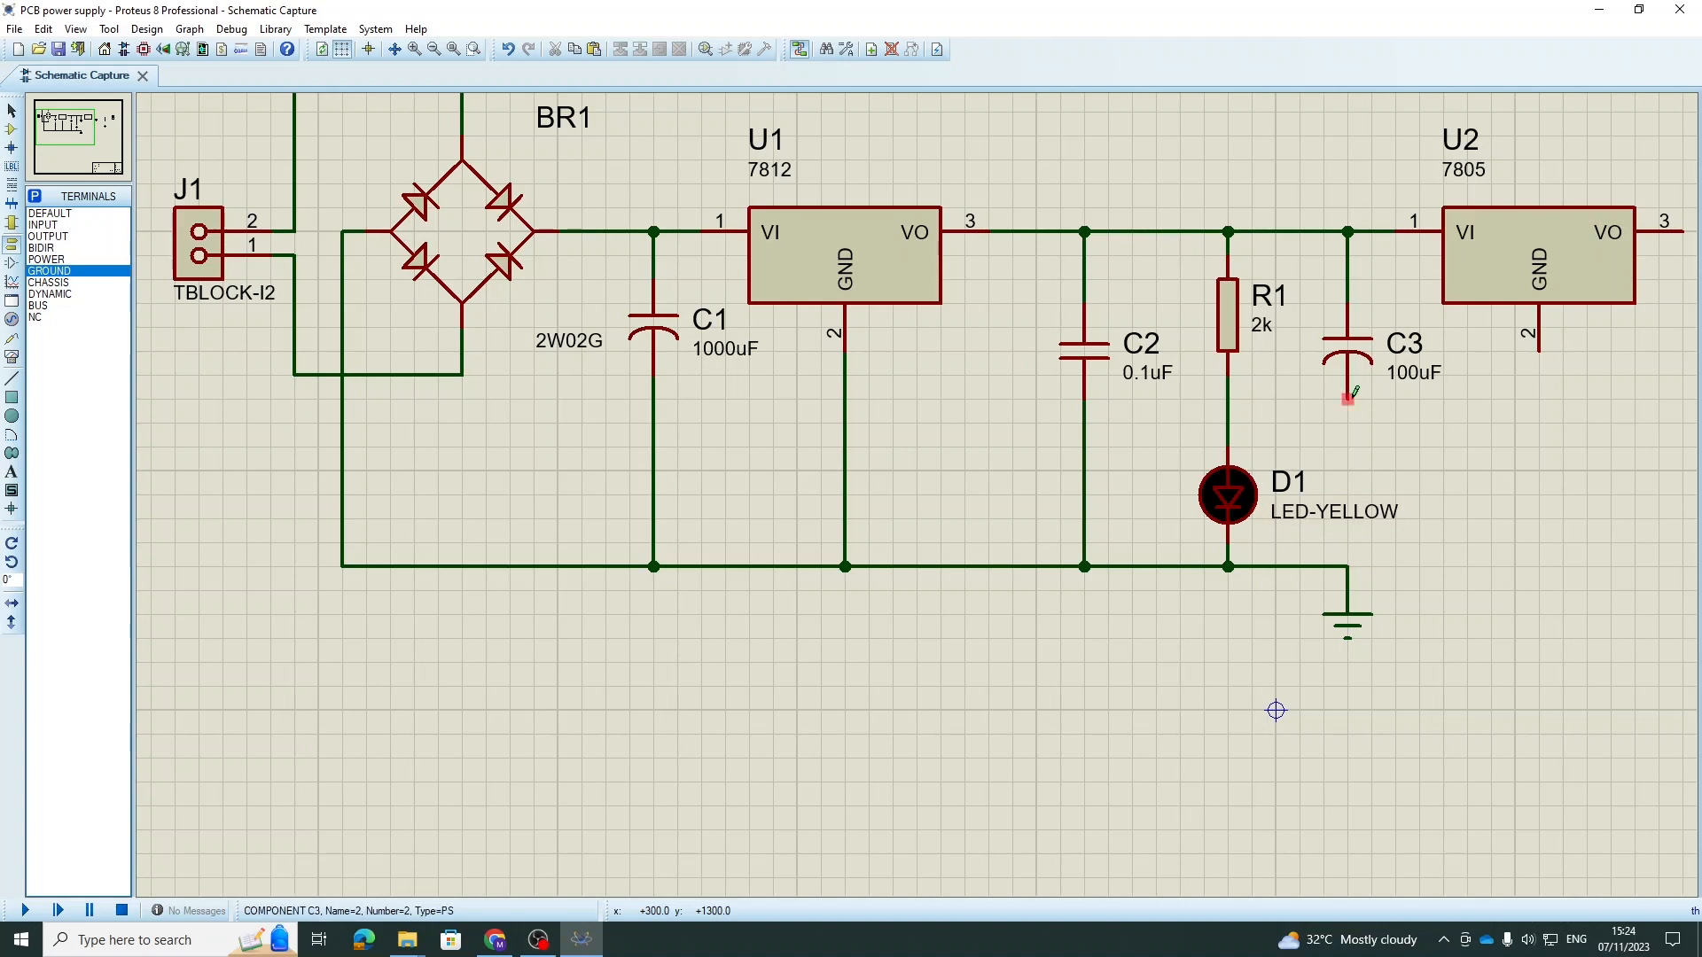
{"action": "left_click", "coordinate": [1349, 555]}
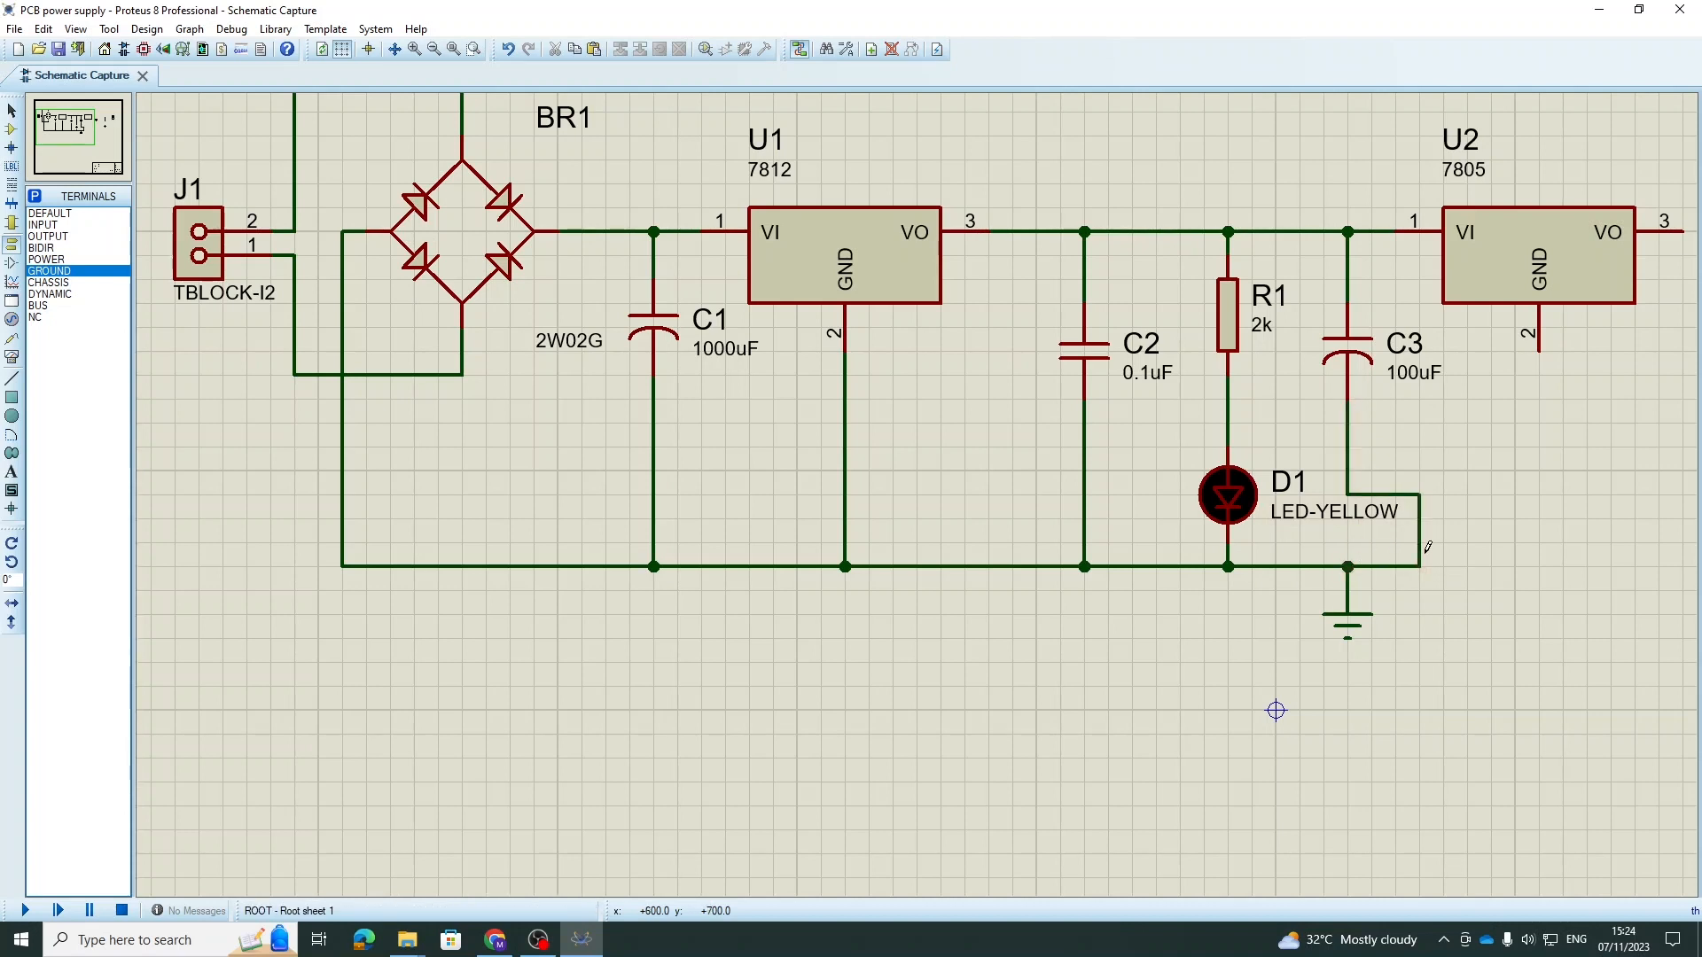
{"action": "left_click", "coordinate": [1539, 350]}
{"action": "left_click", "coordinate": [1419, 566]}
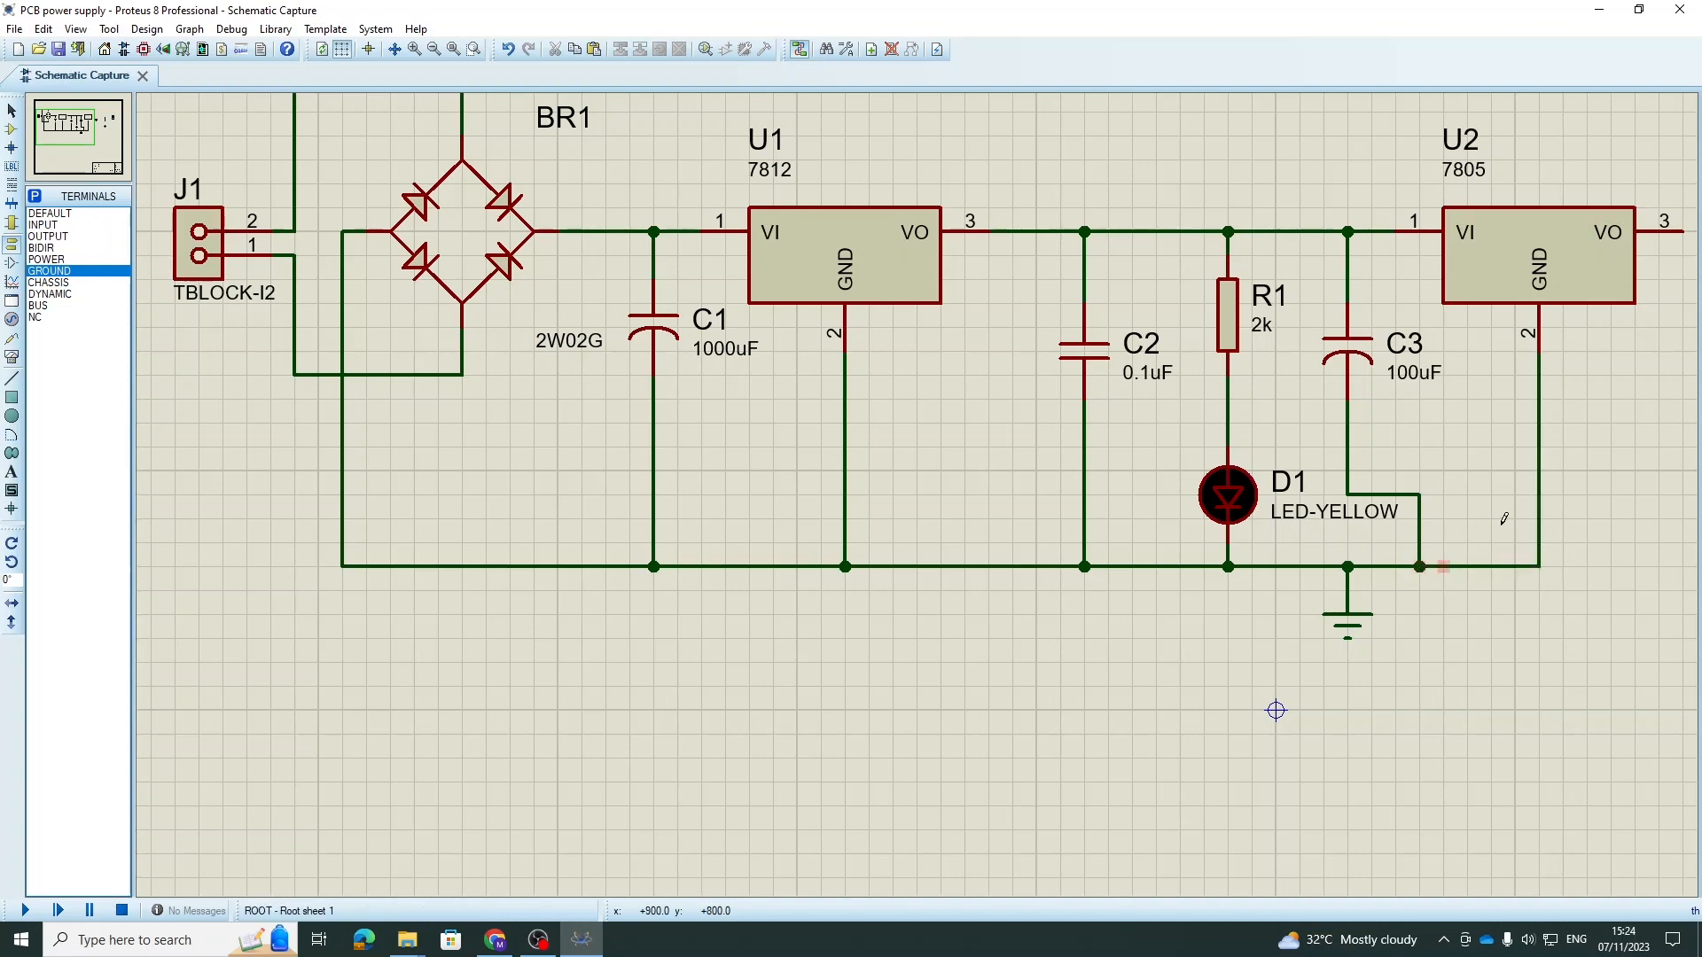
- Wire U2's VO pin to C4's upper pin and extend the line to R2's upper end
{"action": "scroll", "coordinate": [1504, 519], "scroll_direction": "down", "scroll_amount": 3}
{"action": "scroll", "coordinate": [903, 477], "scroll_direction": "up", "scroll_amount": 4}
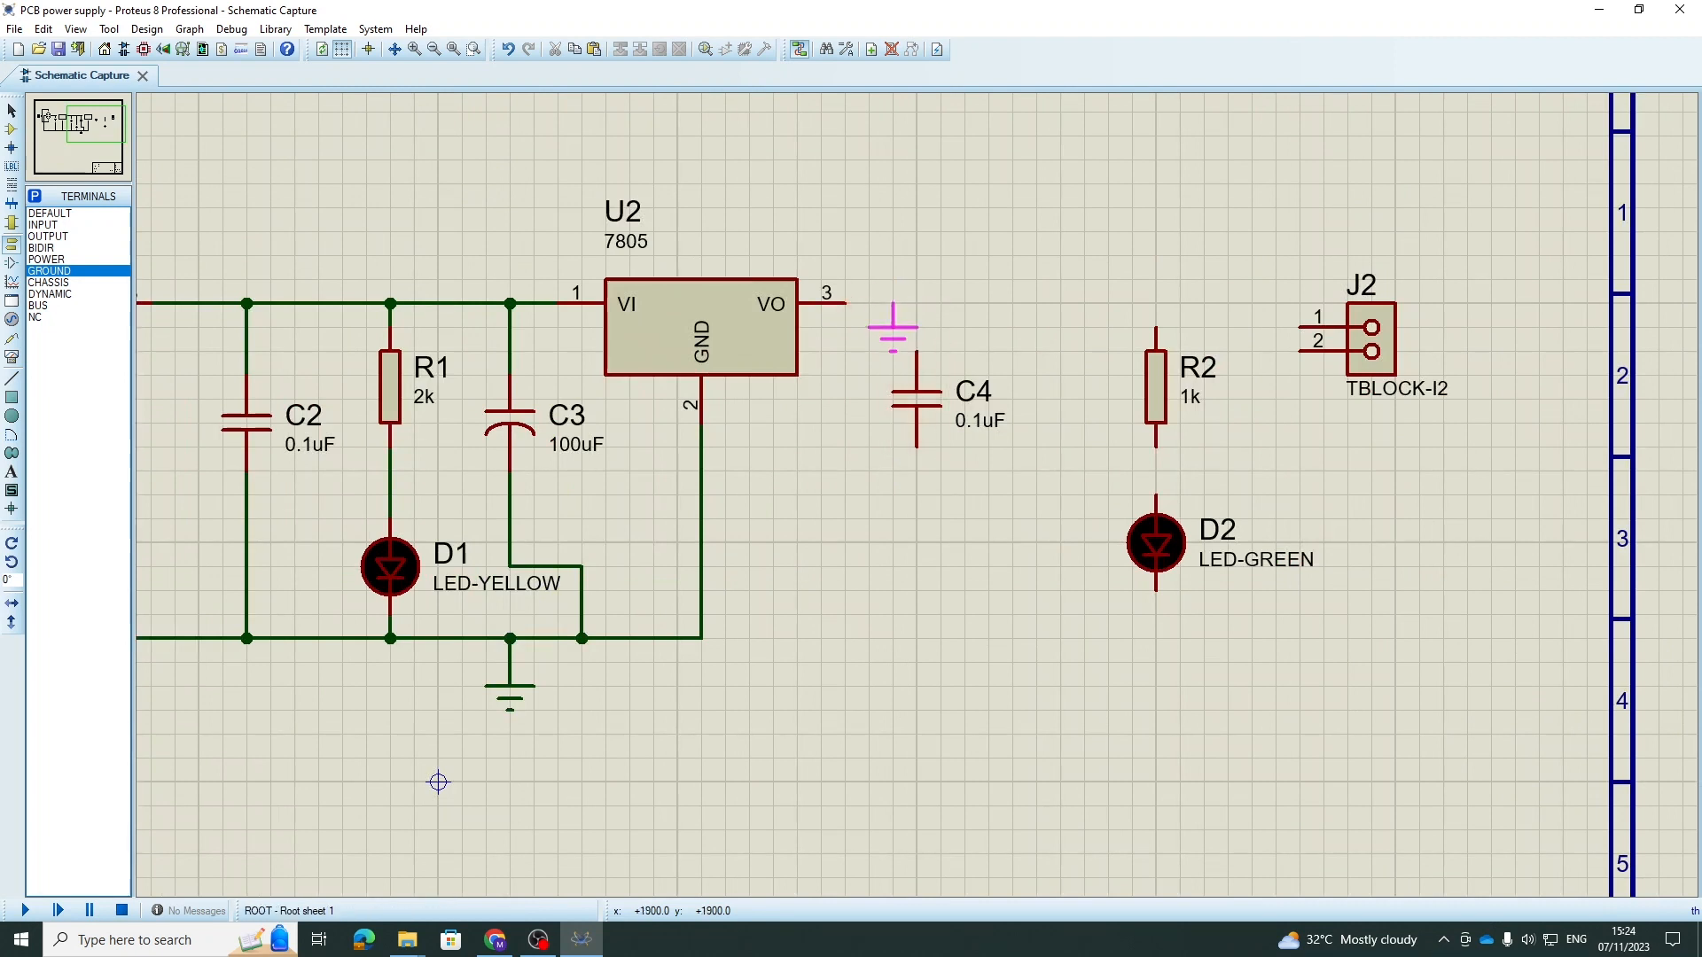
{"action": "left_click", "coordinate": [845, 303]}
{"action": "left_click", "coordinate": [916, 352]}
{"action": "left_click", "coordinate": [920, 303]}
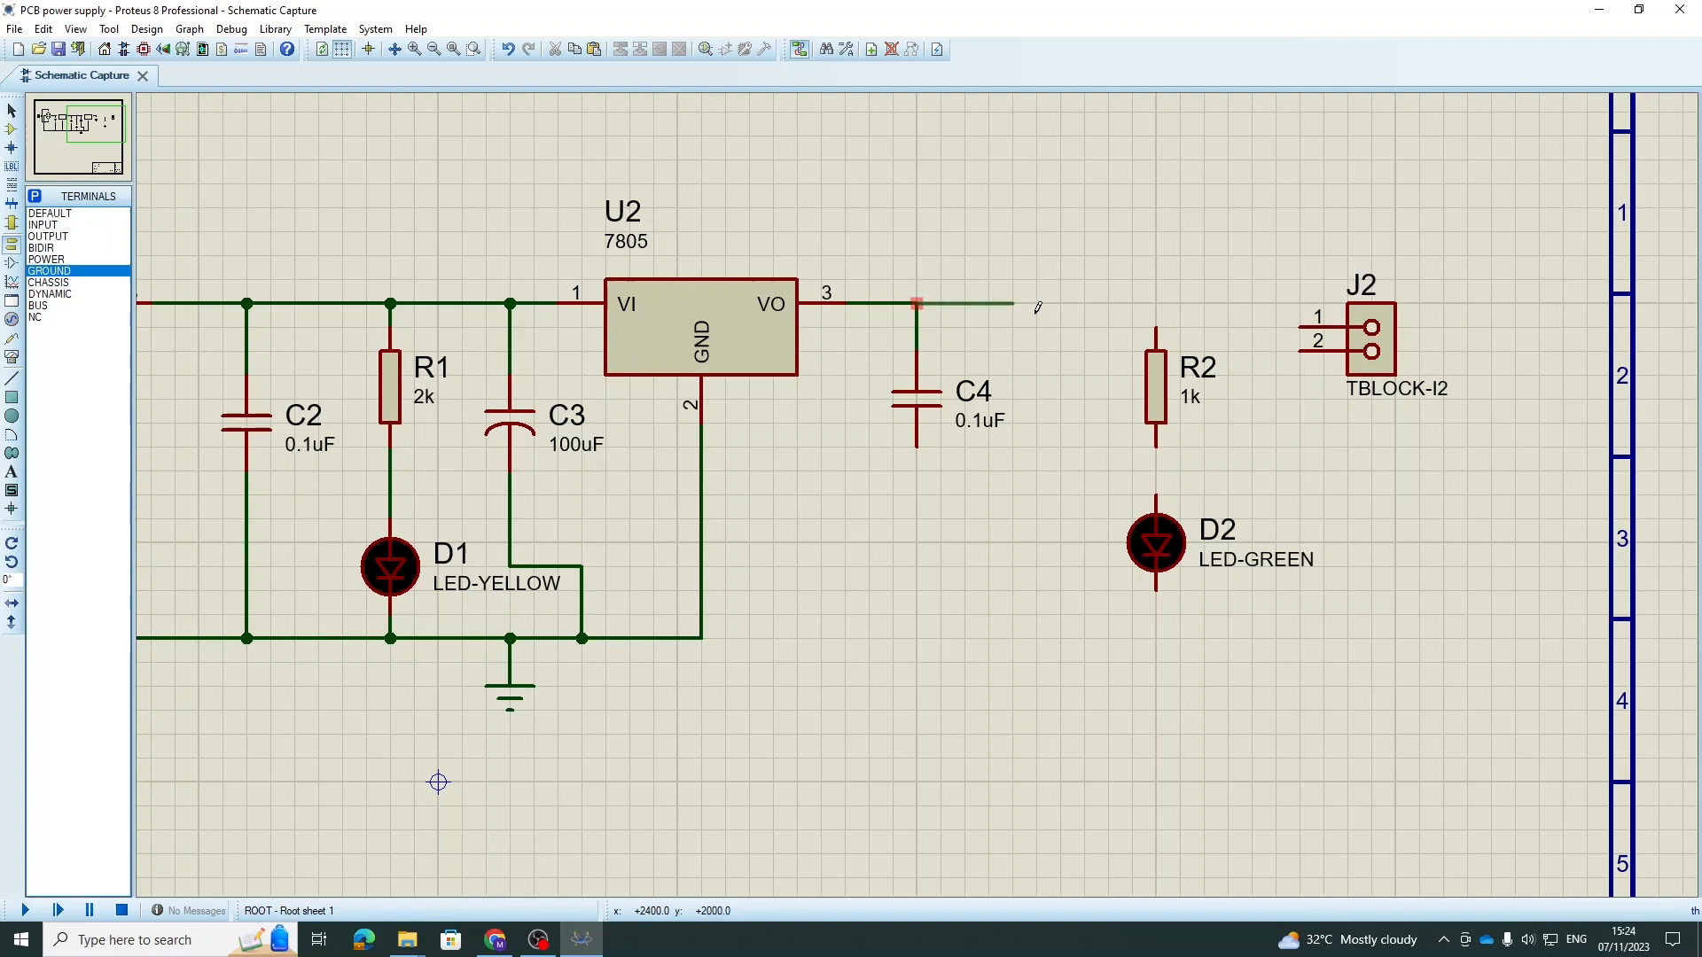
{"action": "left_click", "coordinate": [1157, 323]}
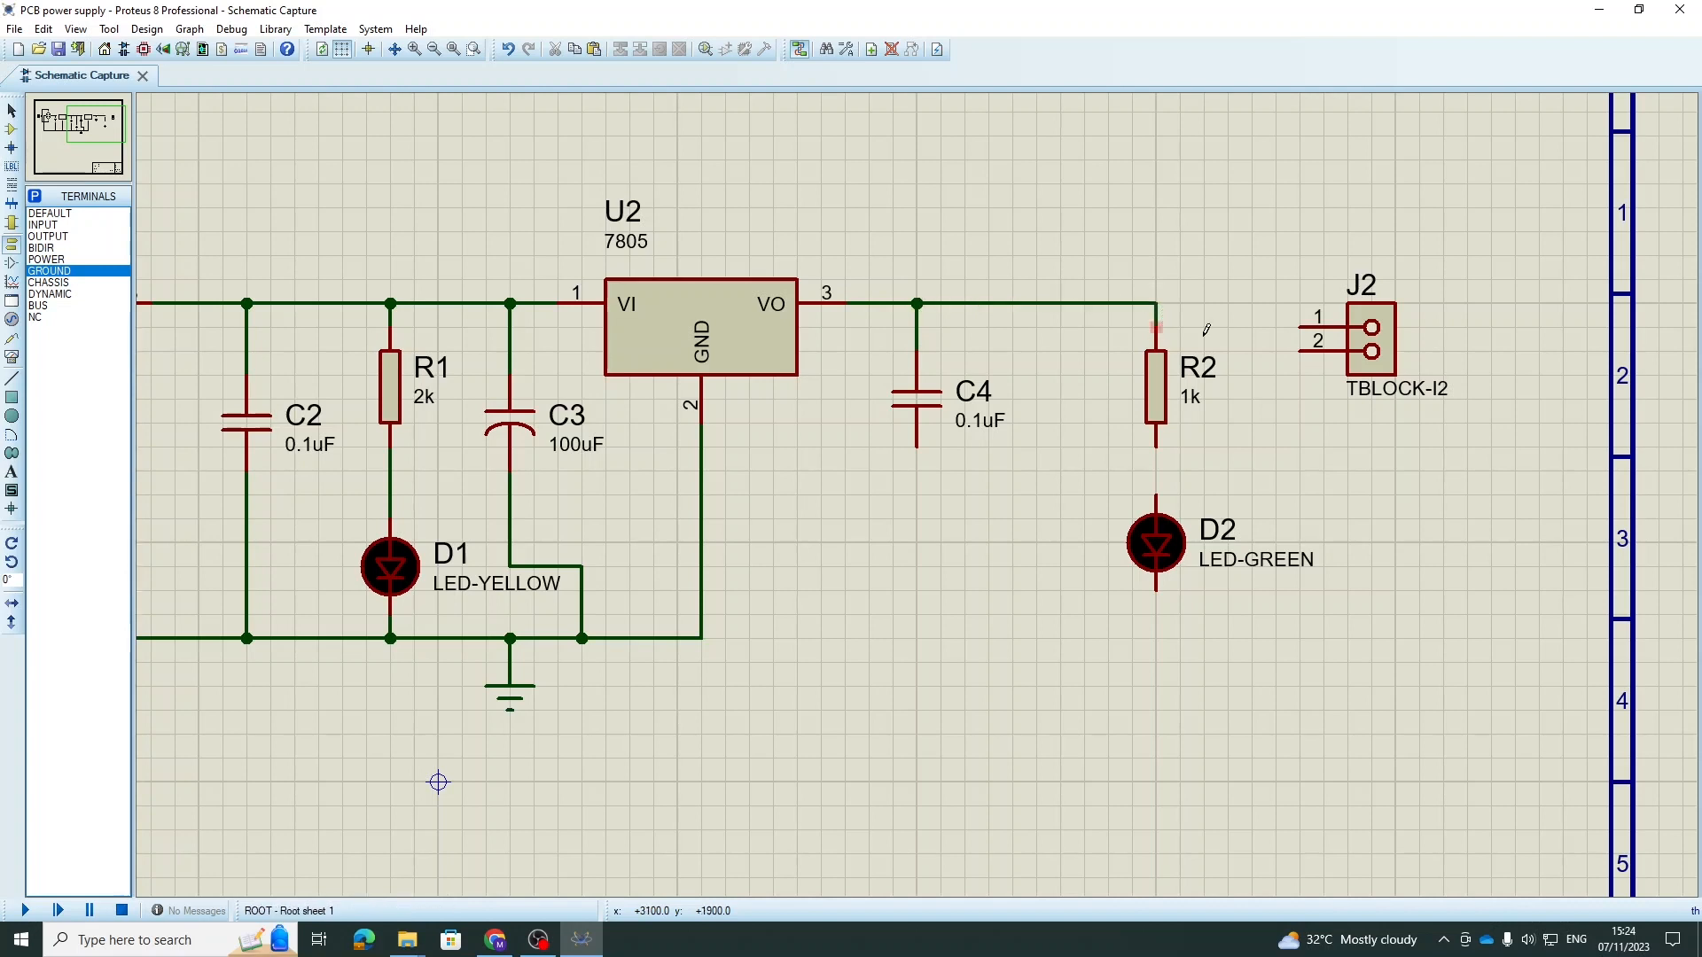
- Wire J2's pin 1 to the junction above R2, and R2's lower end to LED D2's upper pin
{"action": "left_click", "coordinate": [1298, 327]}
{"action": "left_click", "coordinate": [1157, 303]}
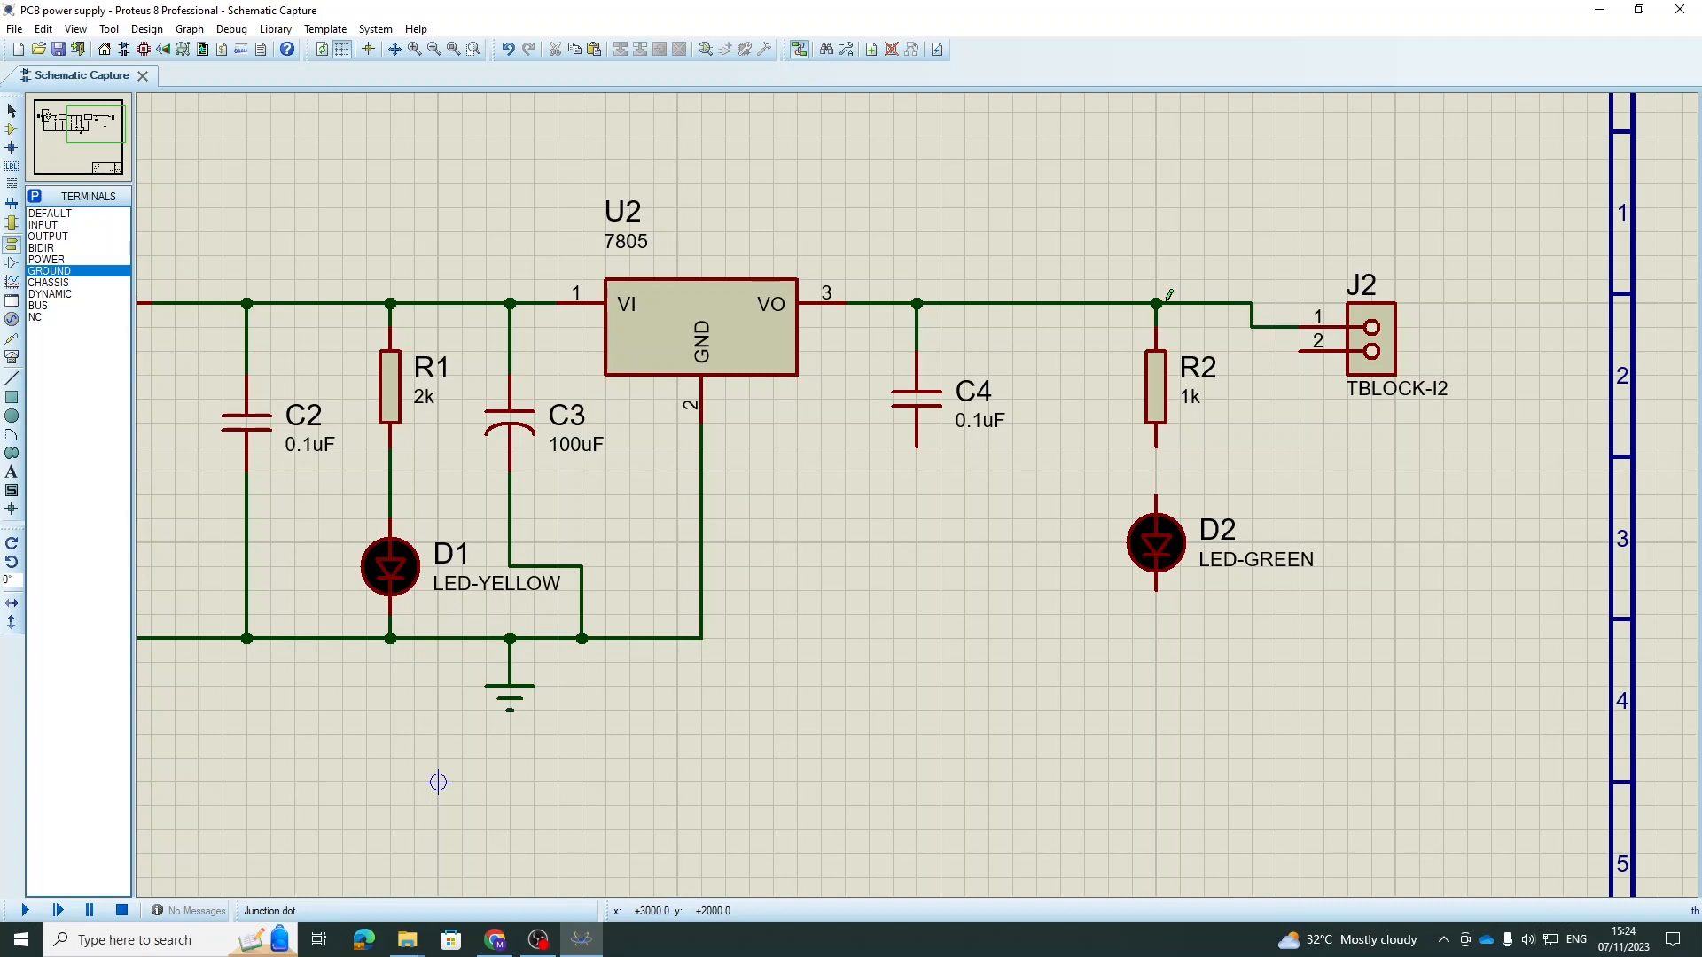
{"action": "left_click", "coordinate": [1157, 448]}
{"action": "left_click", "coordinate": [1157, 497]}
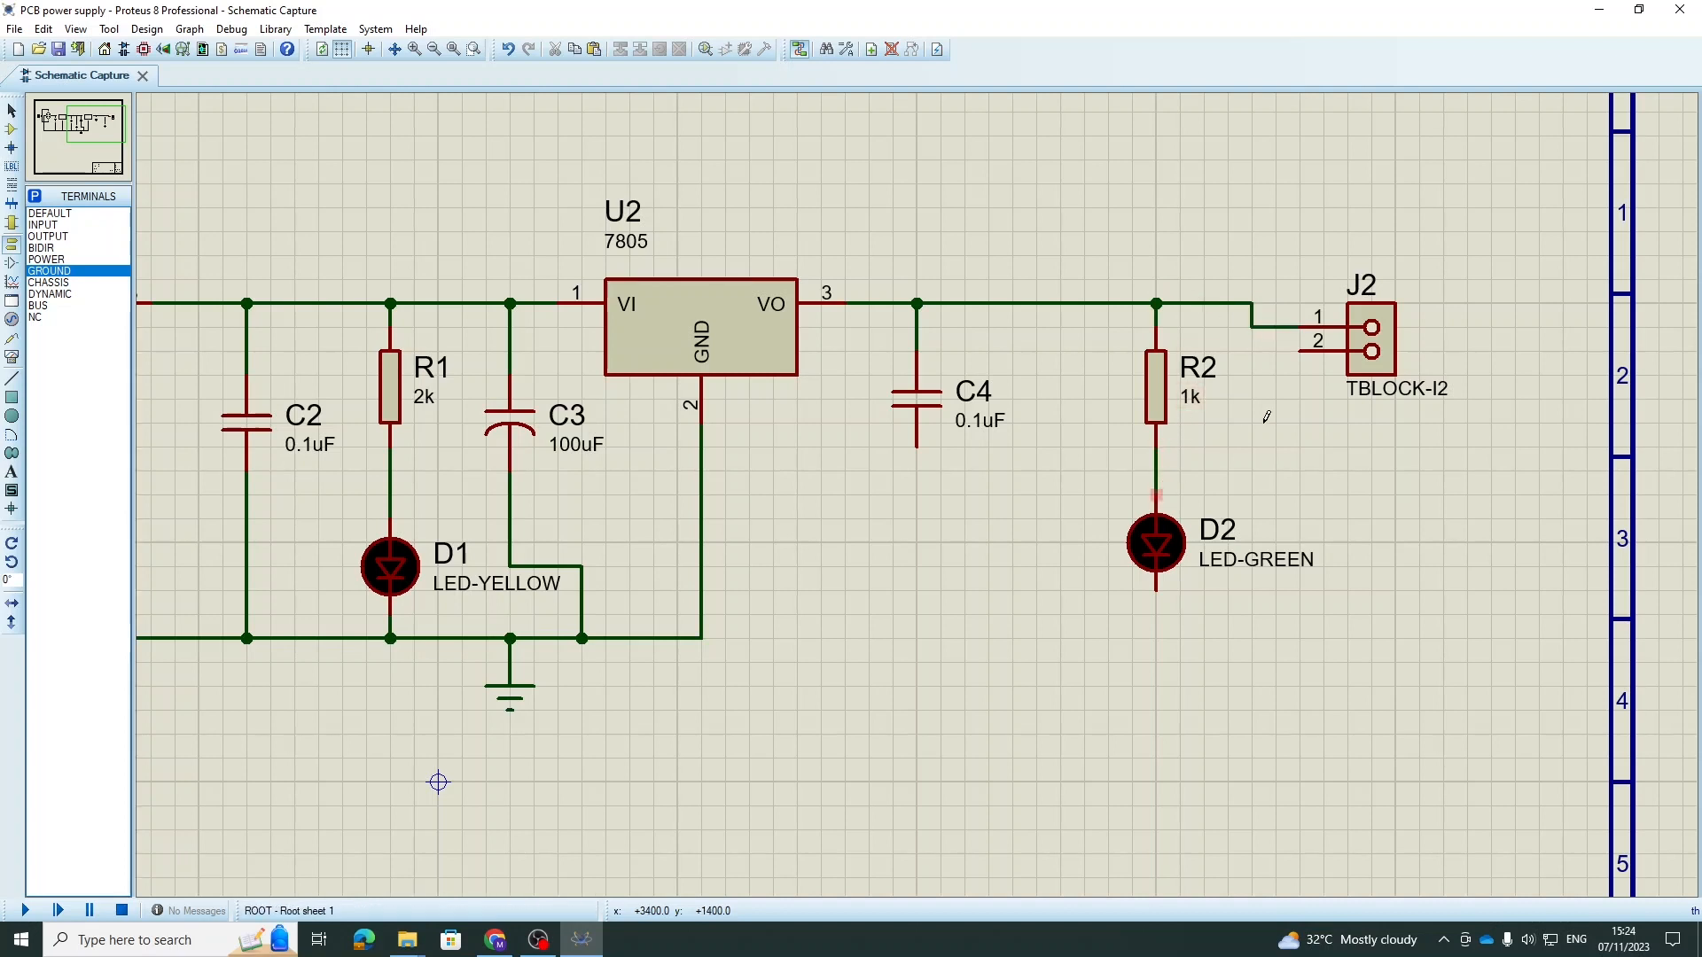
- Wire J2's pin 2 down to D2's lower pin, and join that line through C4's lower pin to U2's ground rail
{"action": "left_click", "coordinate": [1303, 350]}
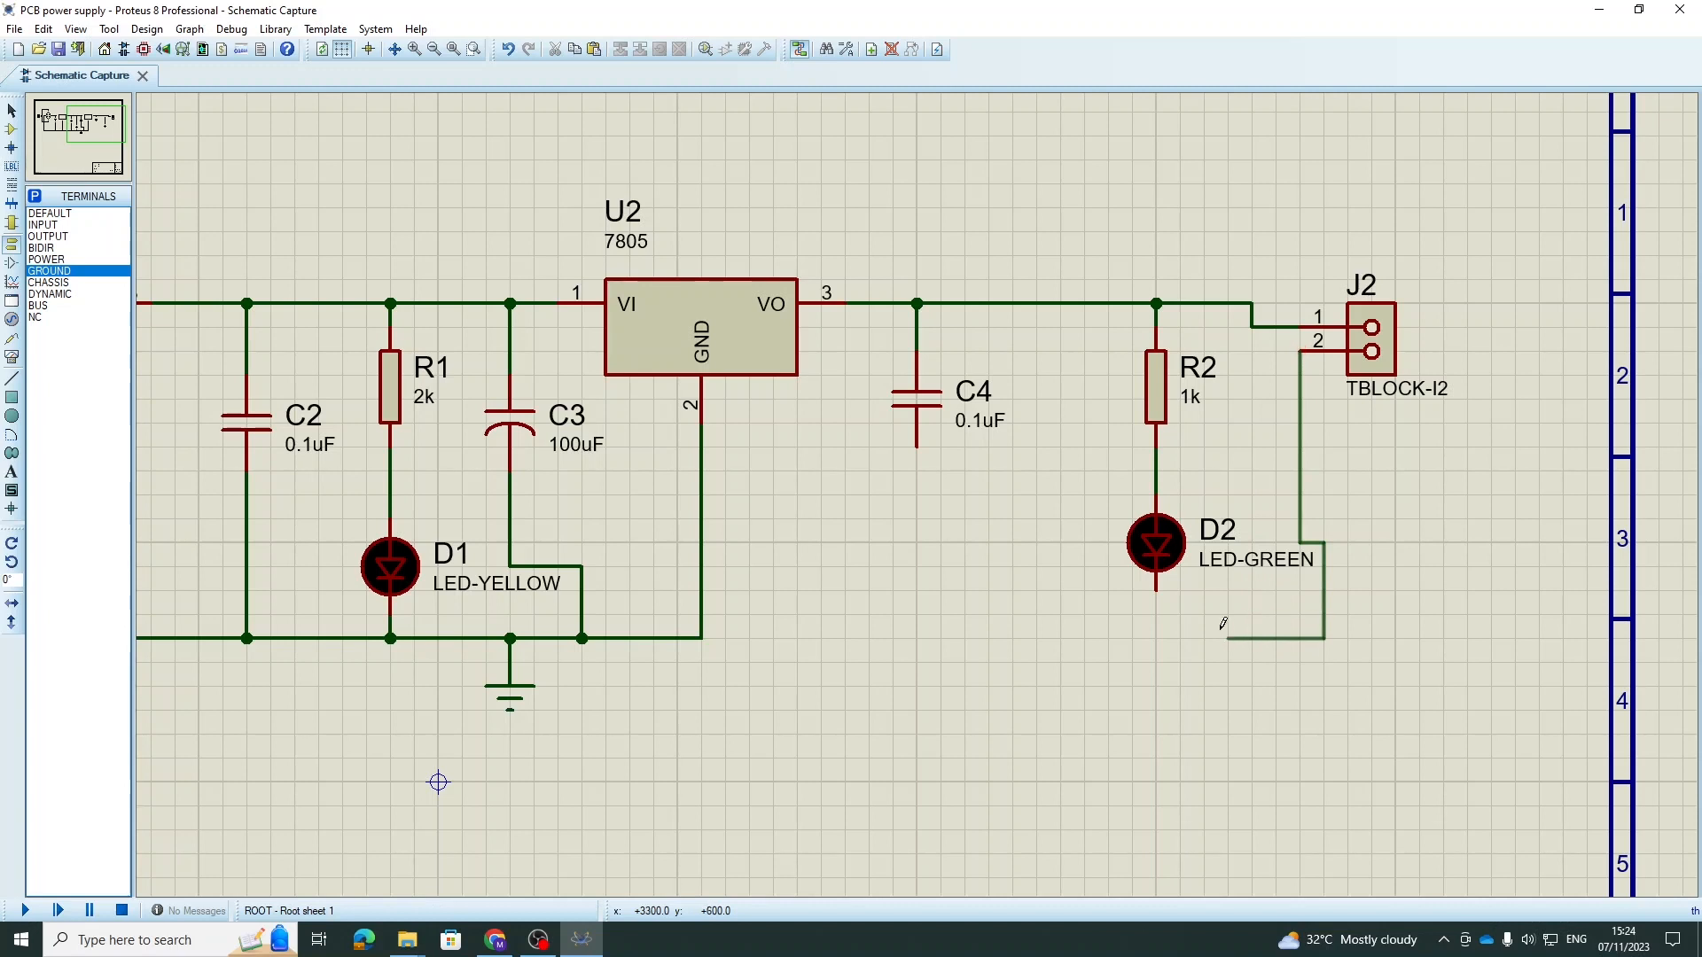
{"action": "left_click", "coordinate": [1155, 601]}
{"action": "left_click", "coordinate": [917, 447]}
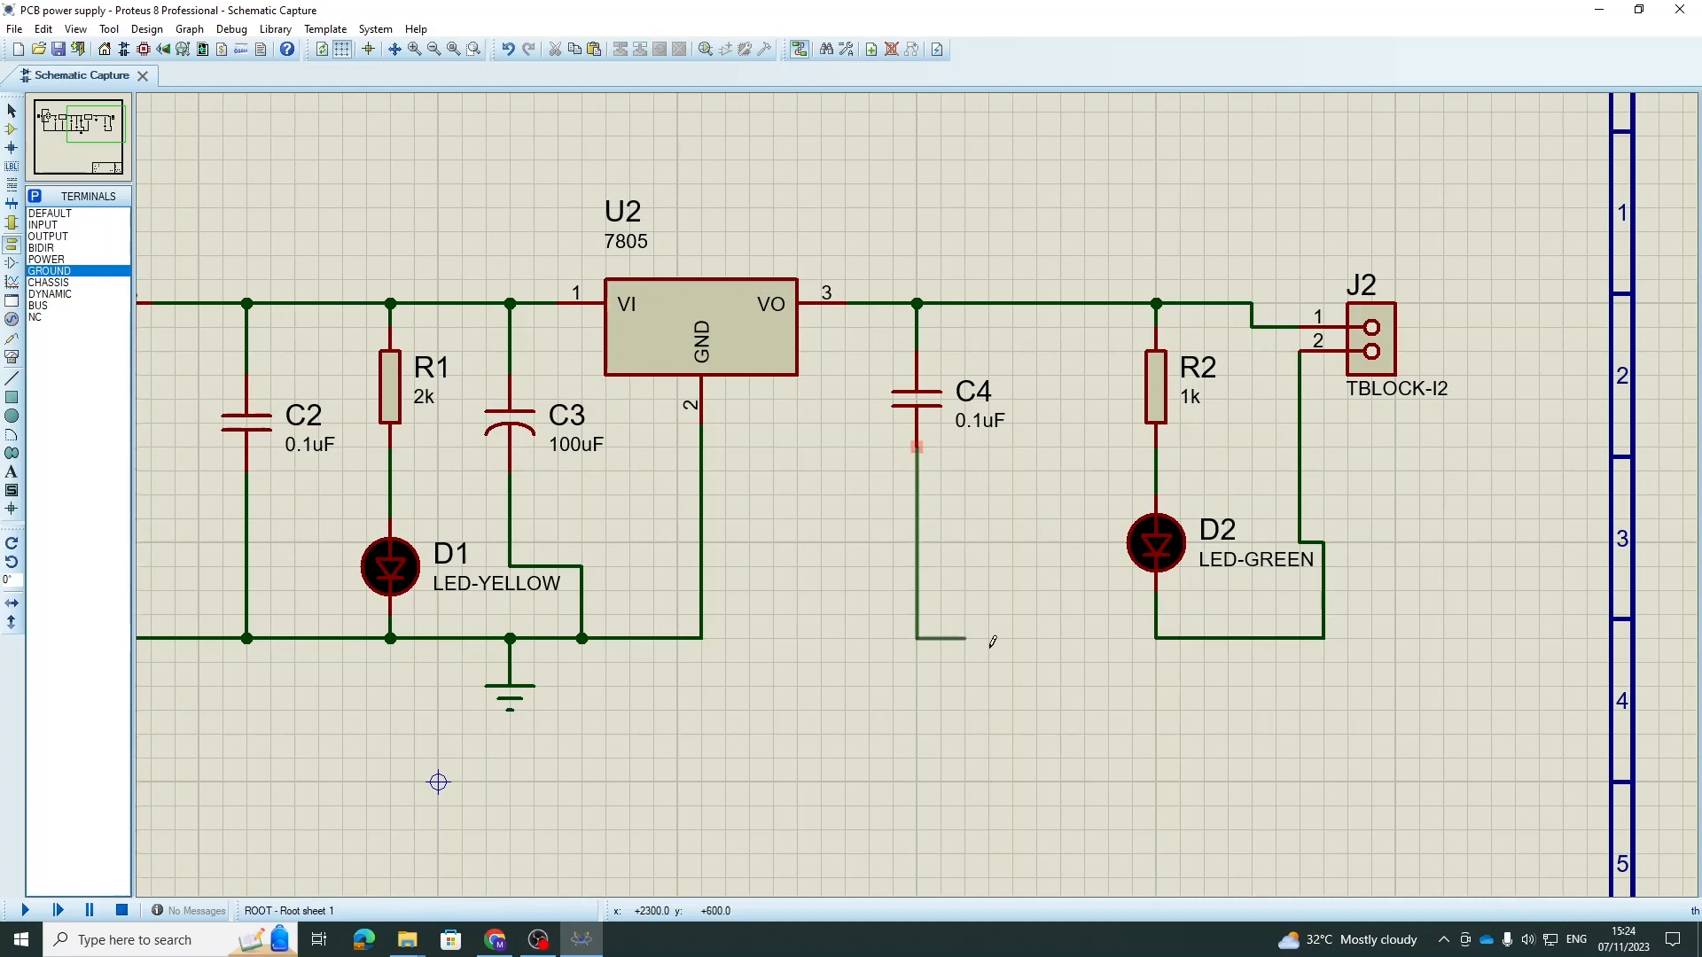
{"action": "left_click", "coordinate": [1156, 638]}
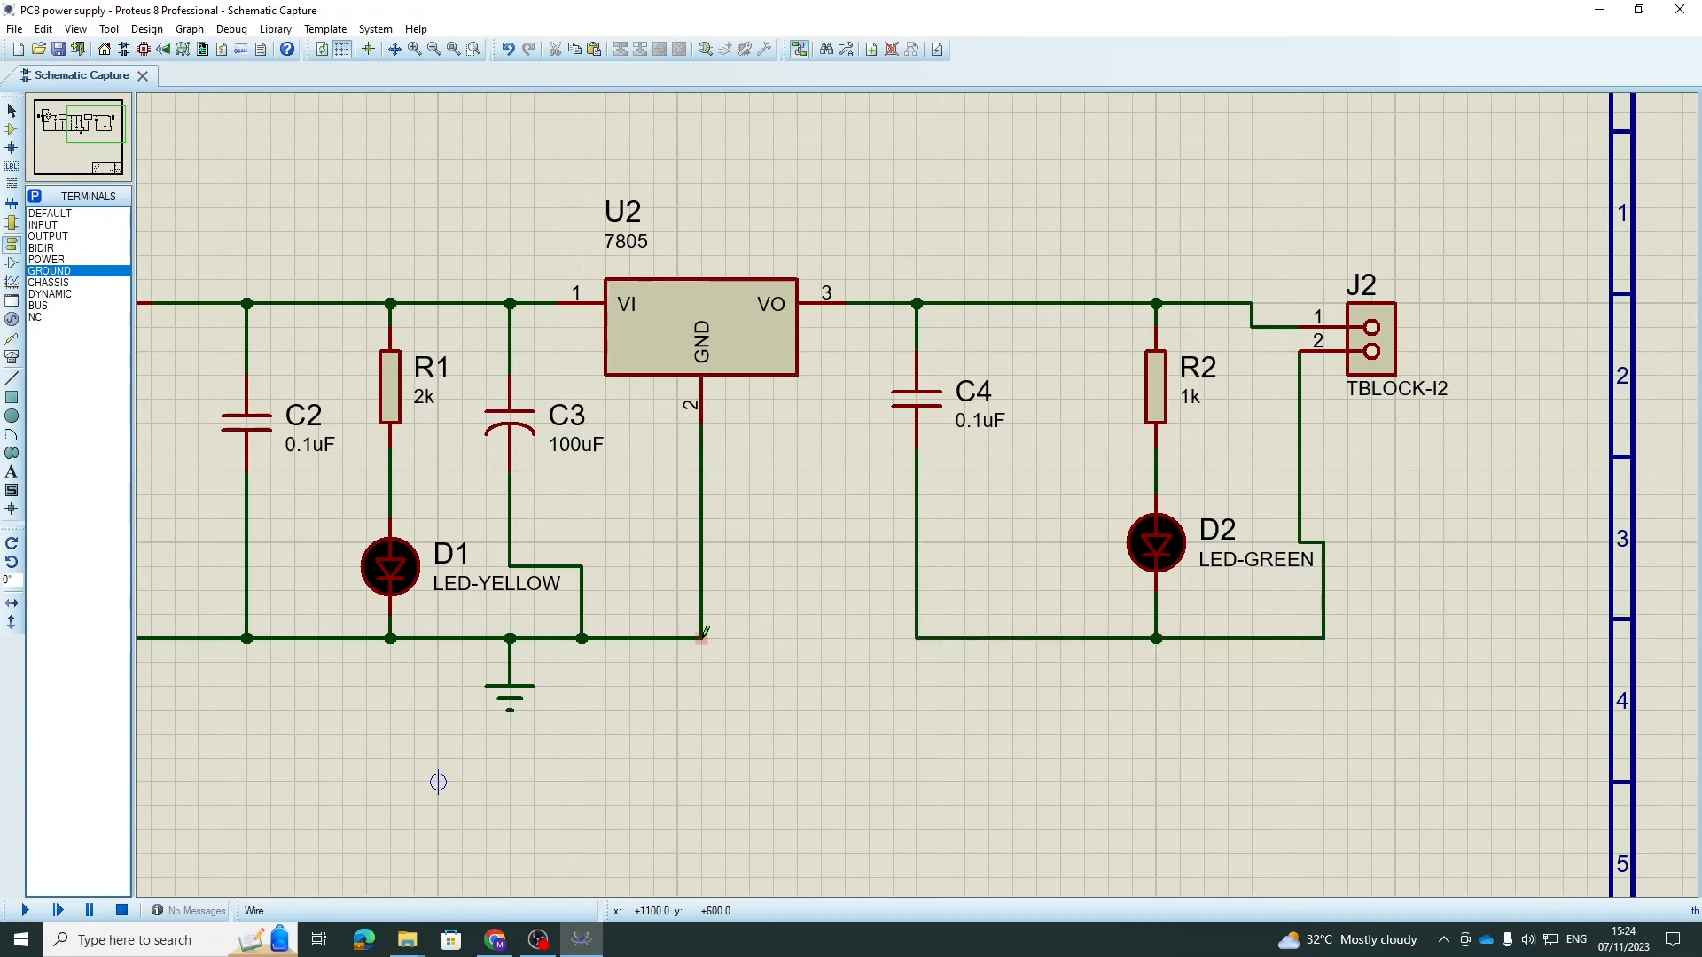
{"action": "left_click", "coordinate": [916, 638]}
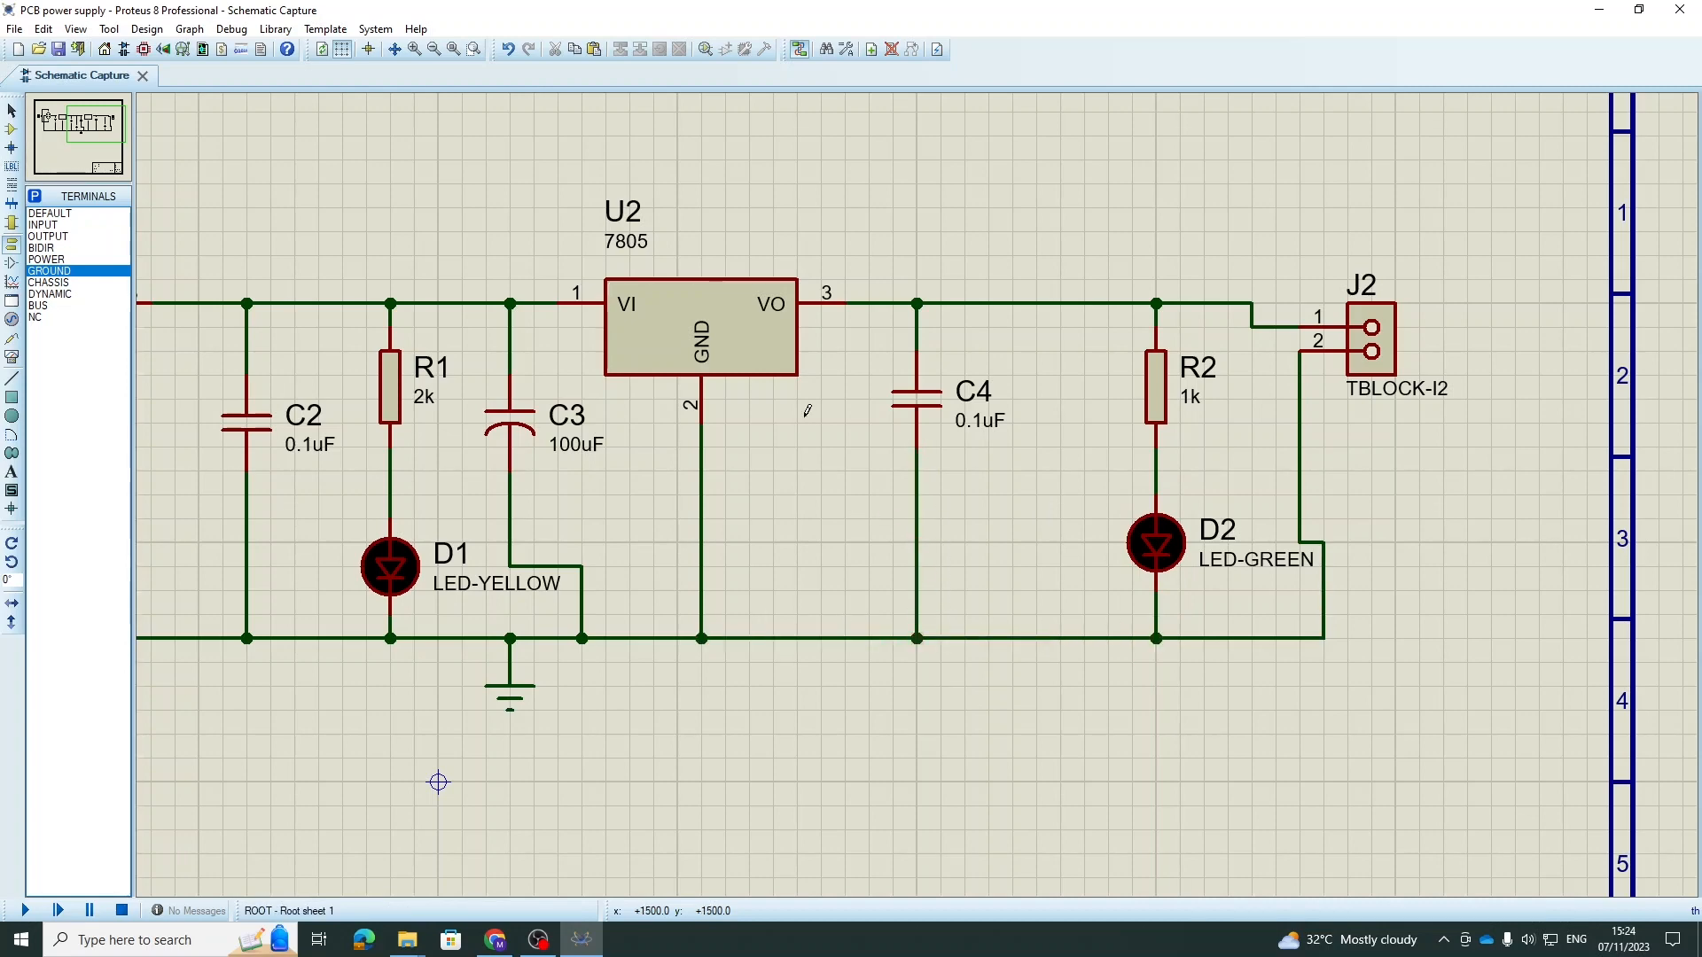
- Replace the wire between R2 and J2's pin 1 with one from pin 1 up and over U2 to C2's upper junction
{"action": "scroll", "coordinate": [806, 410], "scroll_direction": "down", "scroll_amount": 2}
{"action": "scroll", "coordinate": [780, 559], "scroll_direction": "down", "scroll_amount": 2}
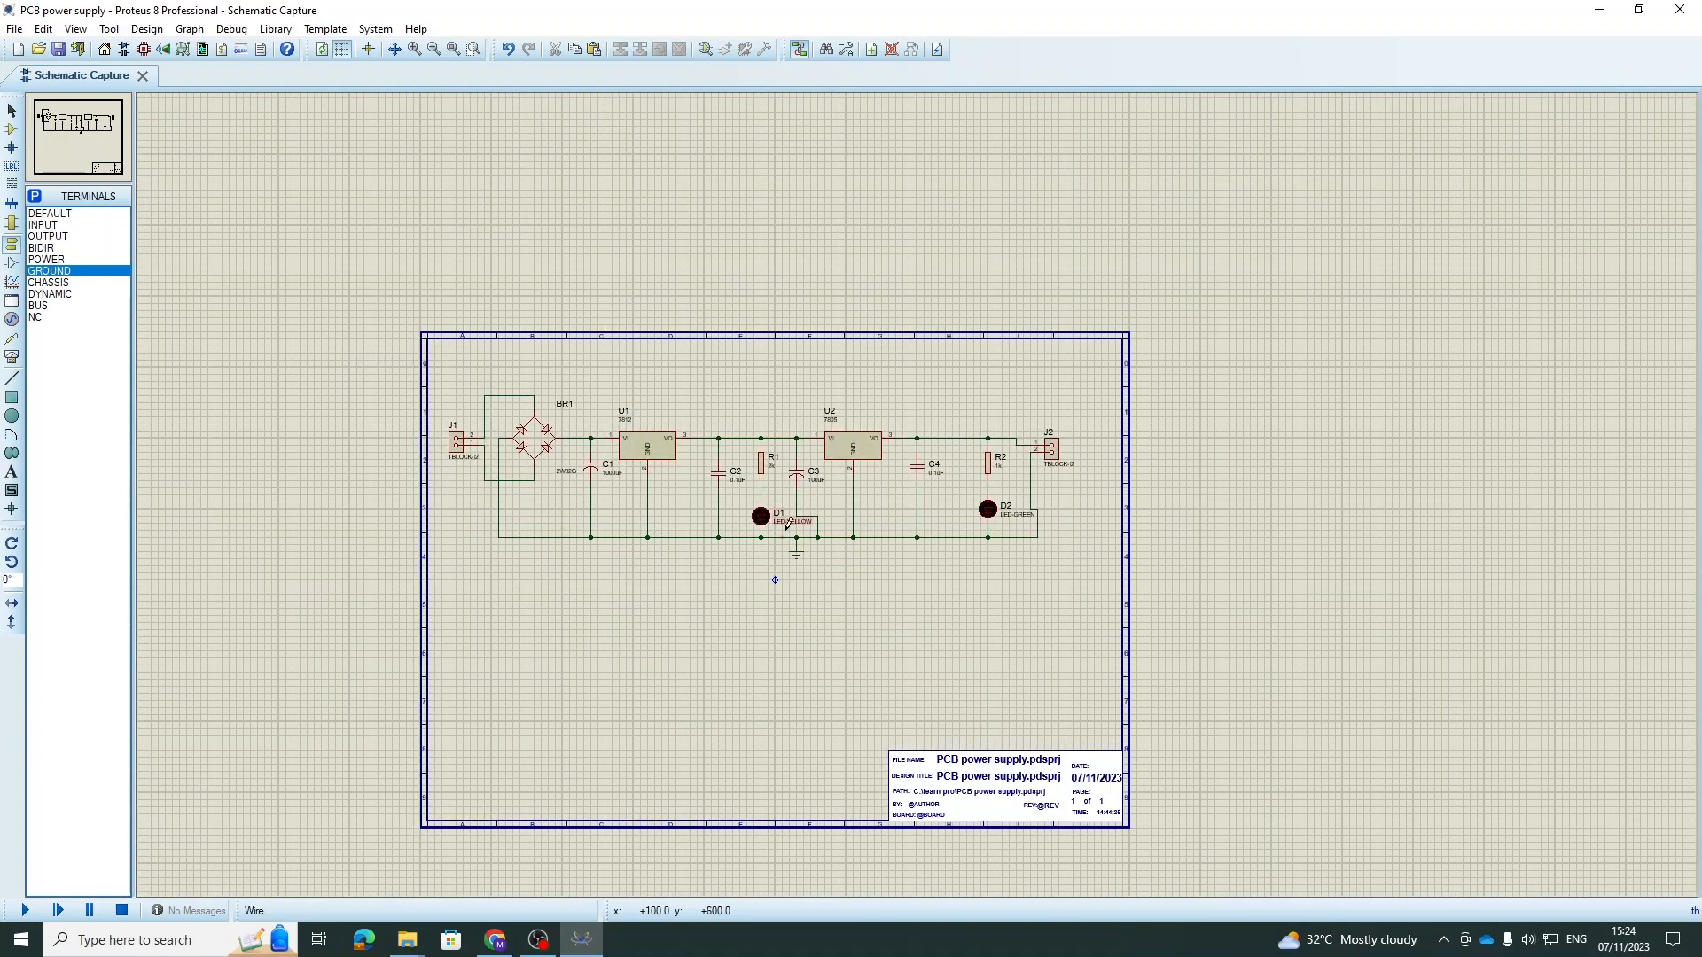
{"action": "scroll", "coordinate": [788, 523], "scroll_direction": "up", "scroll_amount": 2}
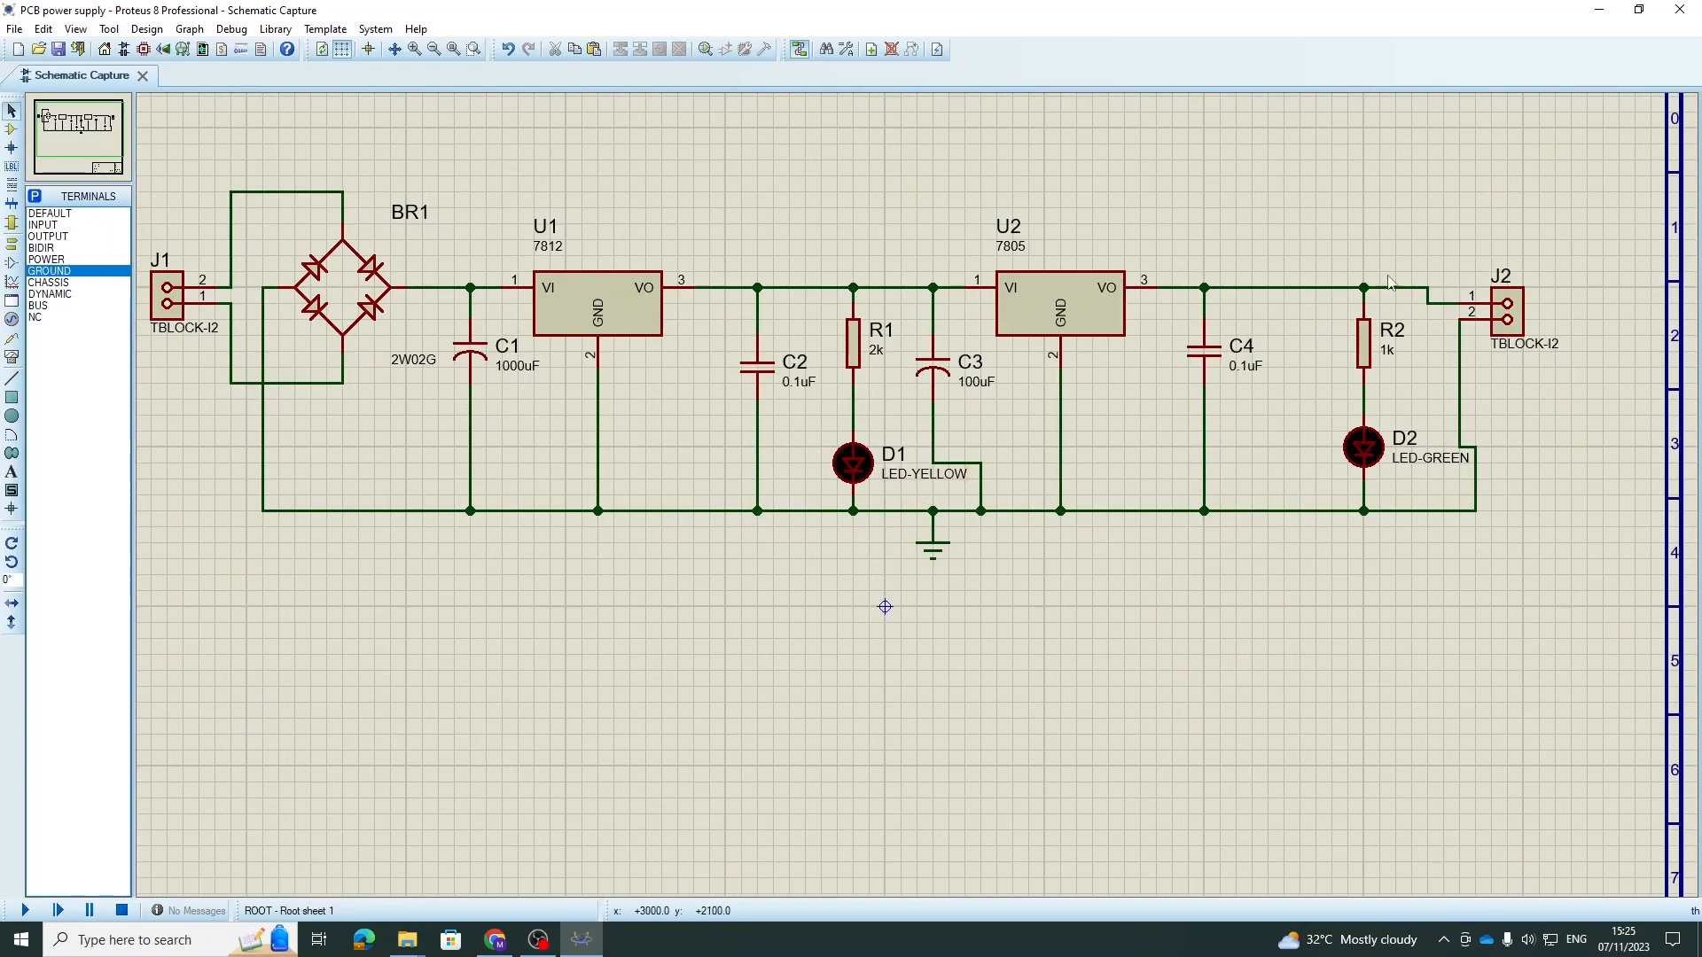
{"action": "left_click", "coordinate": [1400, 289]}
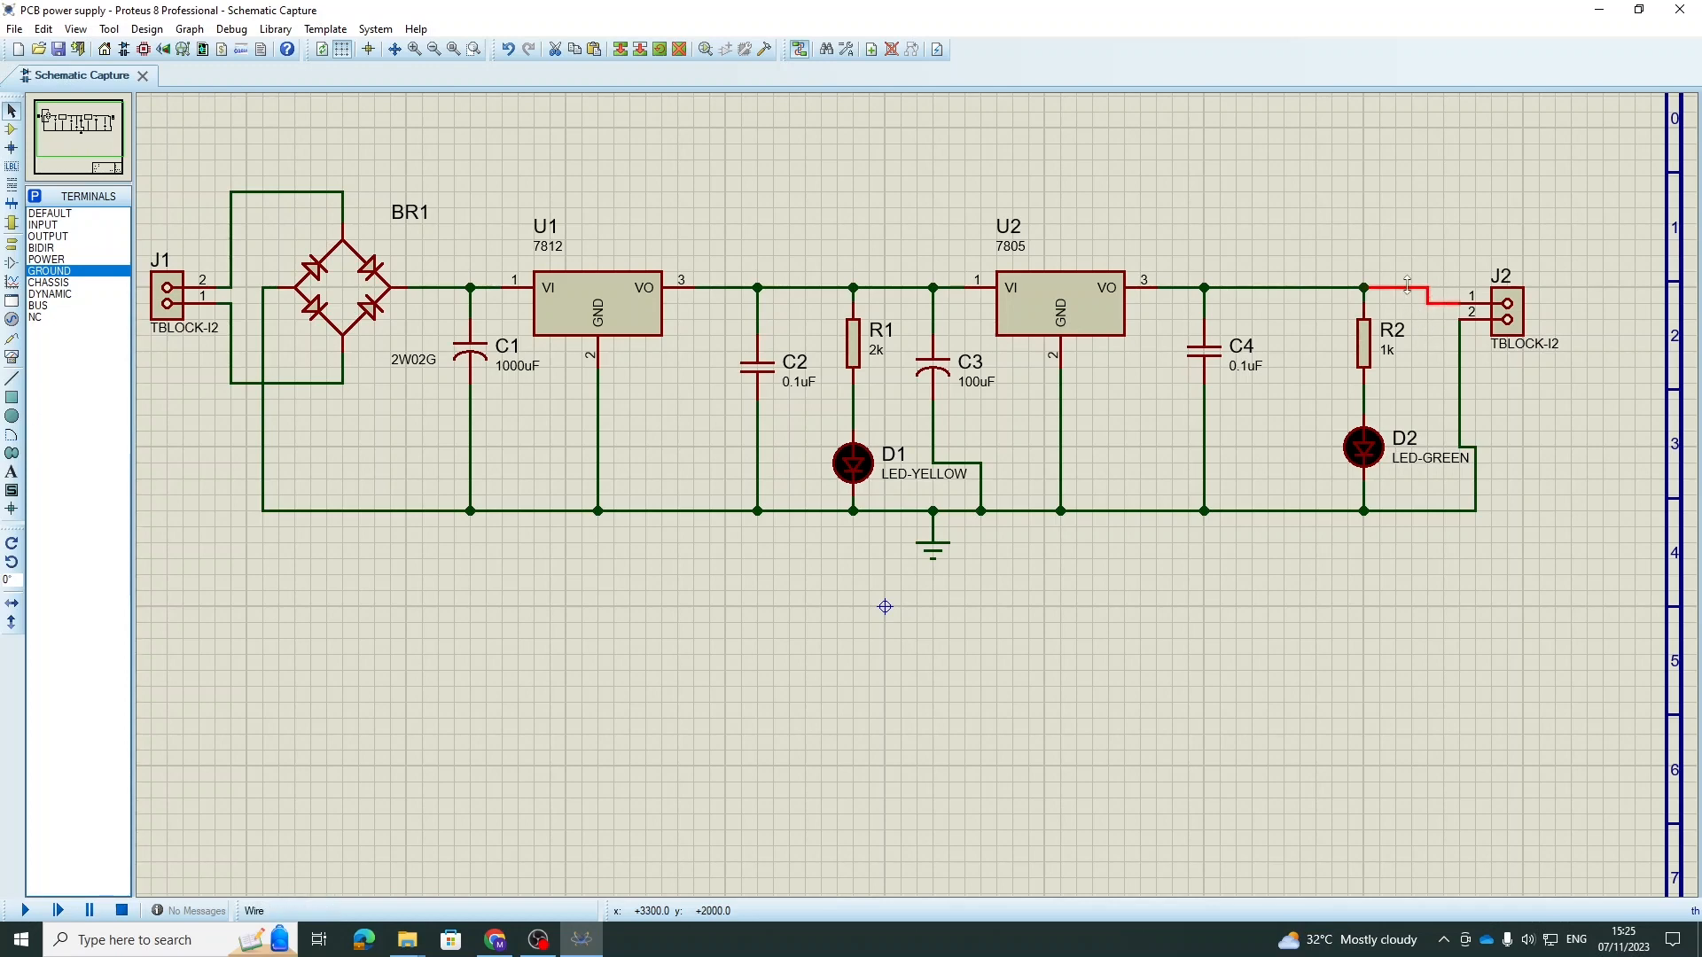
{"action": "right_click", "coordinate": [1408, 285]}
{"action": "left_click", "coordinate": [1411, 293]}
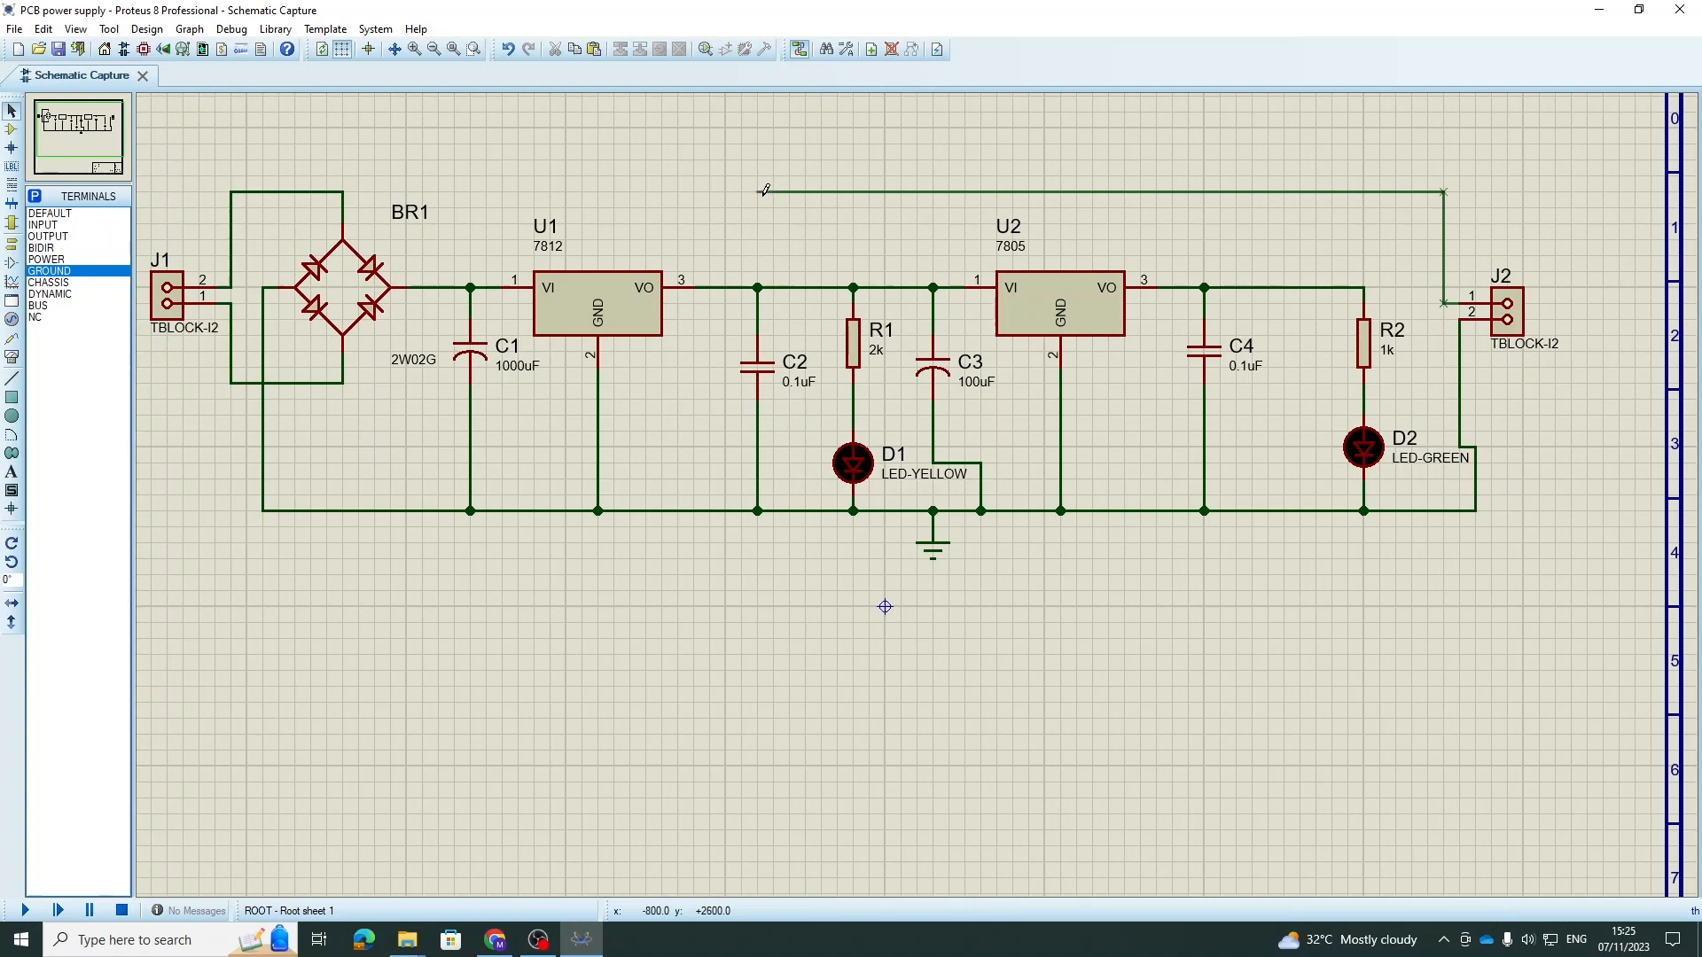
{"action": "left_click", "coordinate": [757, 287]}
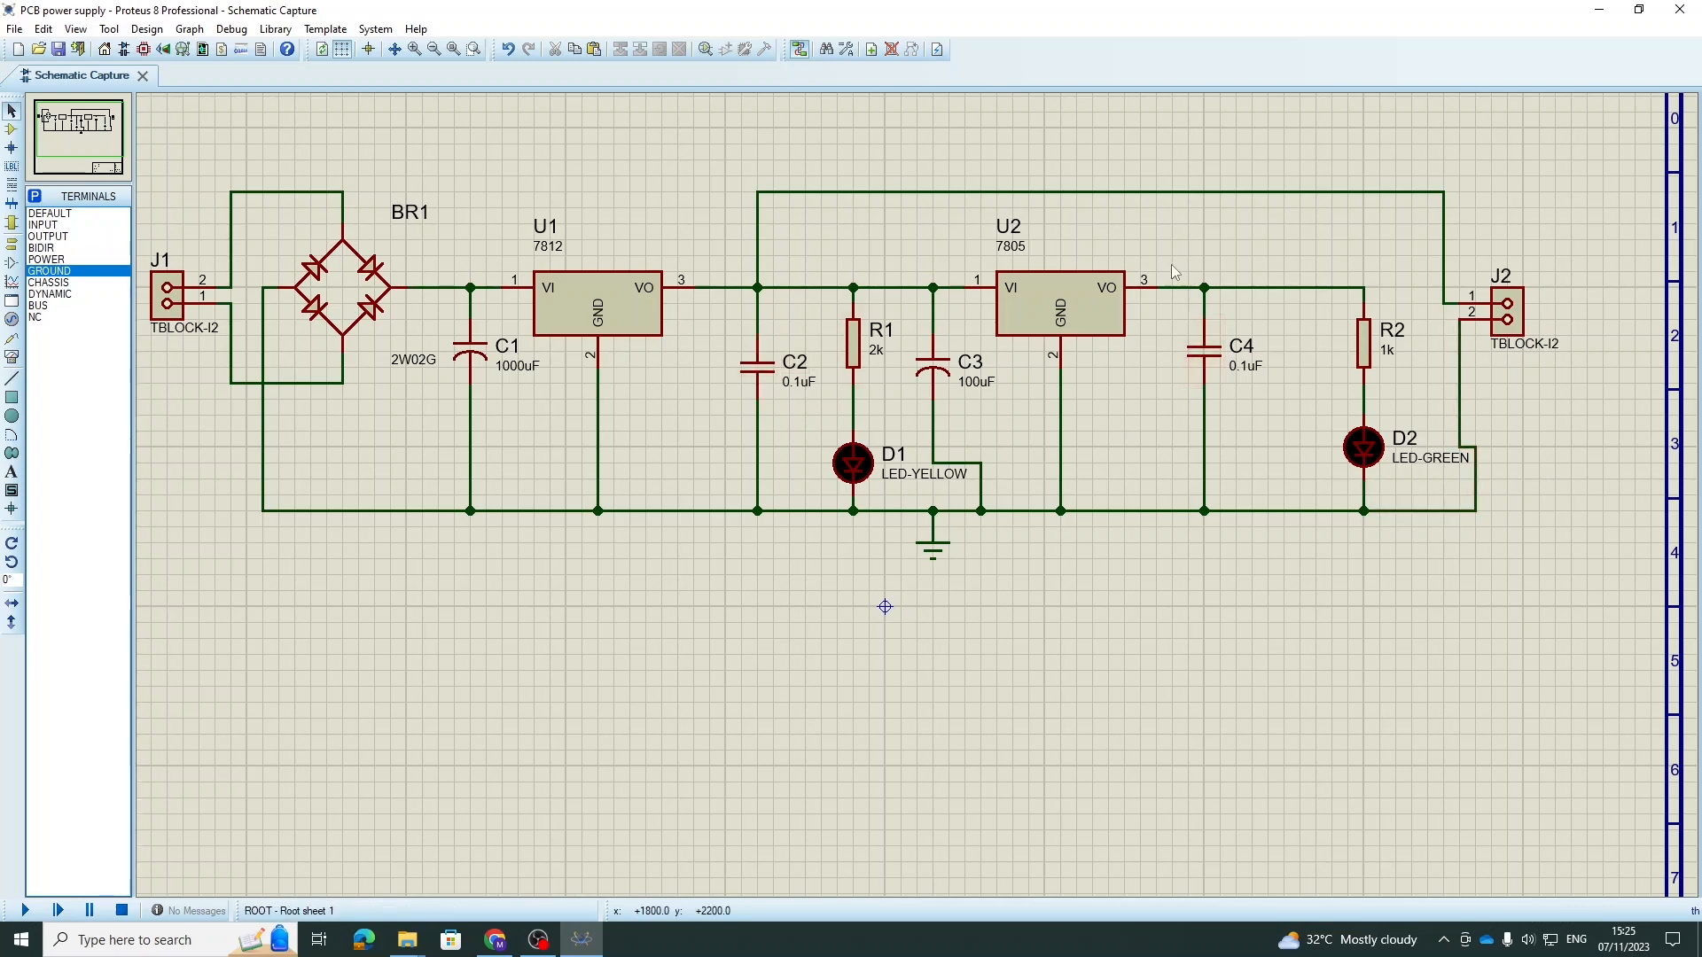
- Move resistor R2 and LED D2 together left, closer to C4
{"action": "left_click_drag", "start_coordinate": [1333, 257], "coordinate": [1392, 546]}
{"action": "left_click_drag", "start_coordinate": [1358, 450], "coordinate": [1300, 453]}
{"action": "left_click", "coordinate": [1521, 485]}
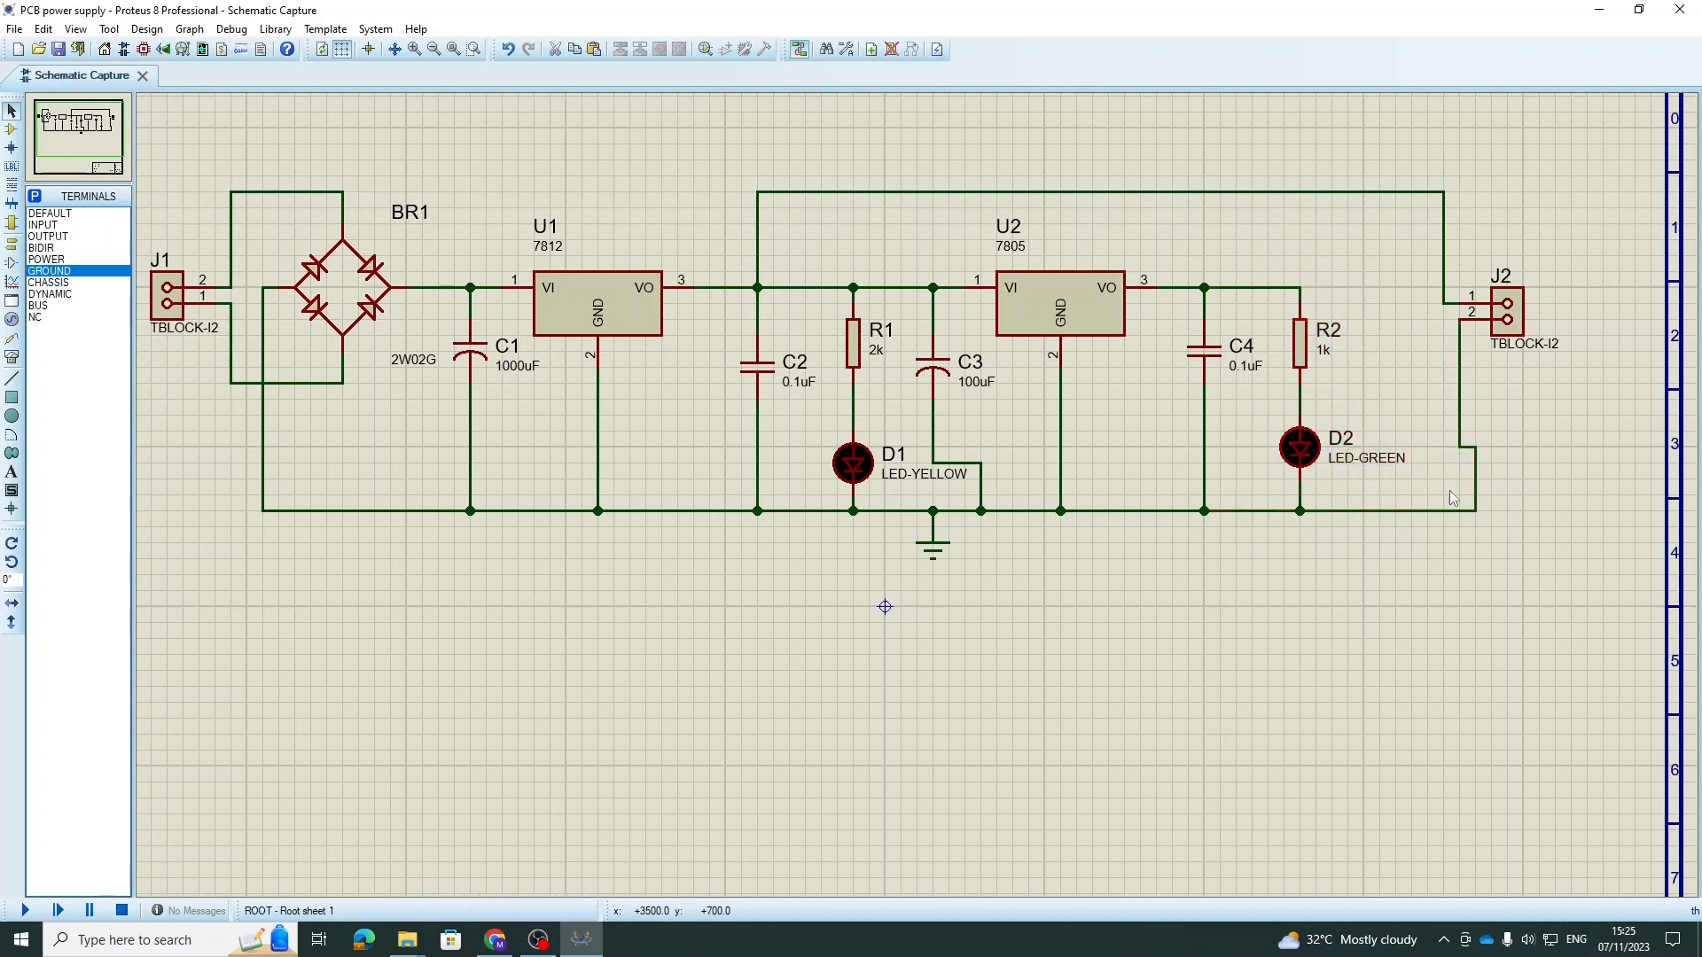
- Straighten the wire from J2's pin 2 into one vertical run down to the ground rail, aligned with pin 1's wire
{"action": "left_click", "coordinate": [1477, 488]}
{"action": "left_click_drag", "start_coordinate": [1477, 488], "coordinate": [1443, 479]}
{"action": "left_click_drag", "start_coordinate": [1459, 388], "coordinate": [1443, 382]}
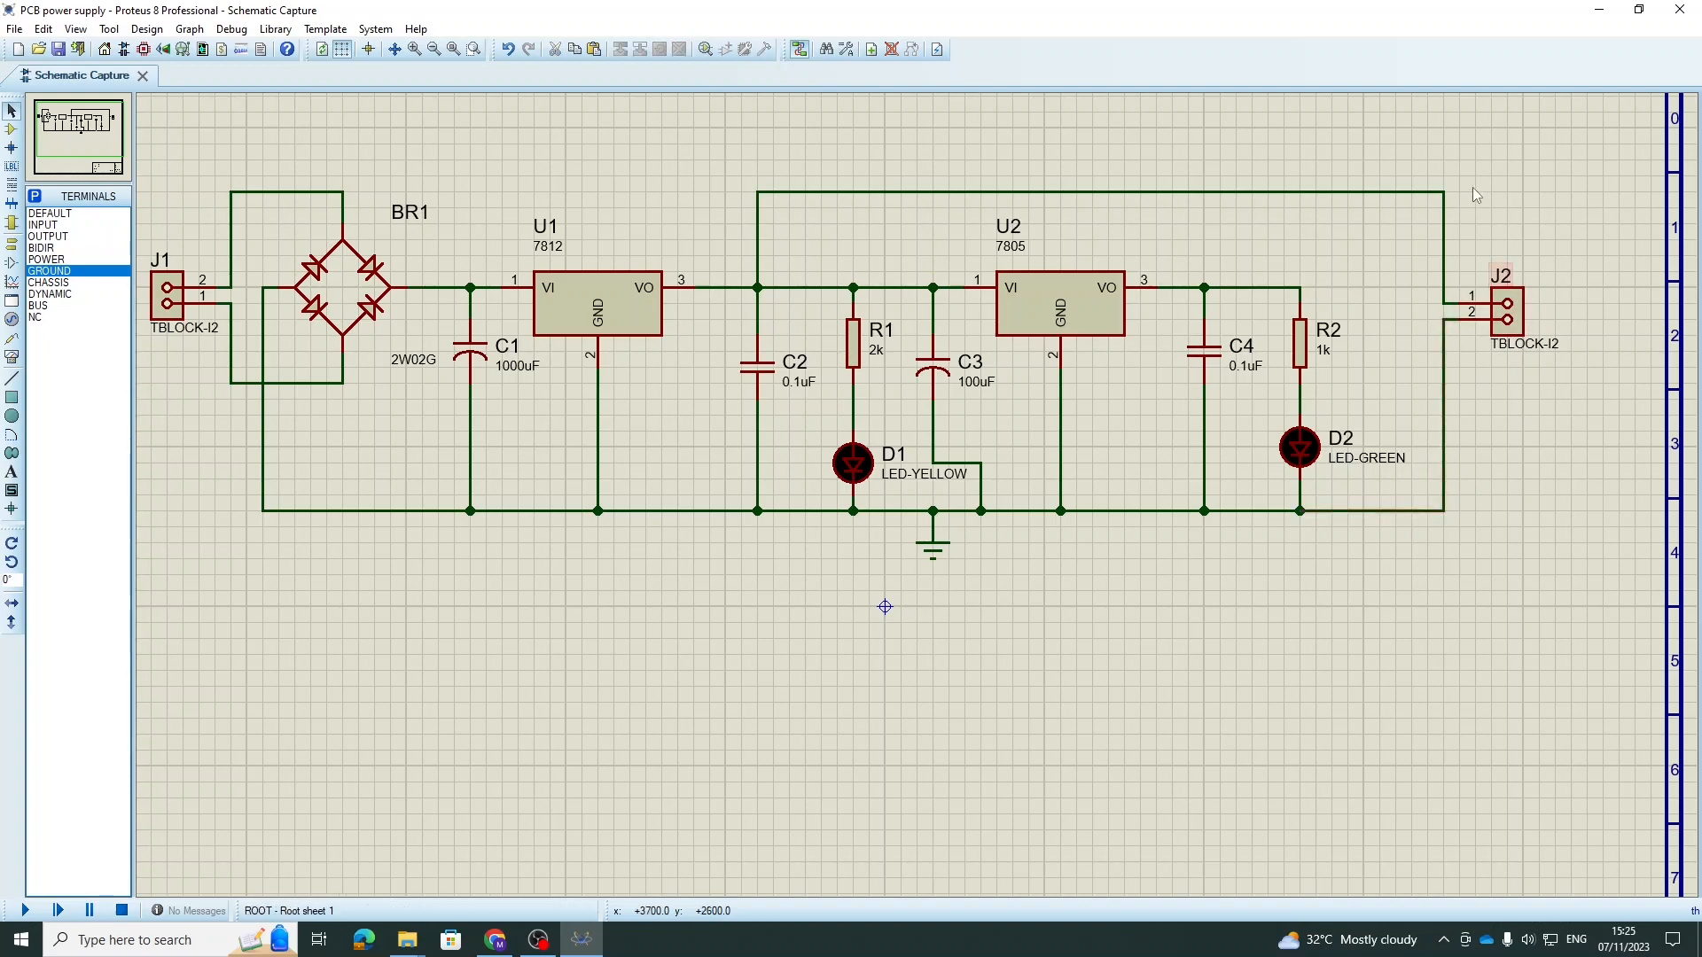
- Move terminal block J2 and its wires slightly left, and shift R2, D2 and J2 together slightly left toward C4
{"action": "left_click_drag", "start_coordinate": [1472, 191], "coordinate": [1539, 606]}
{"action": "left_click_drag", "start_coordinate": [1529, 396], "coordinate": [1513, 396]}
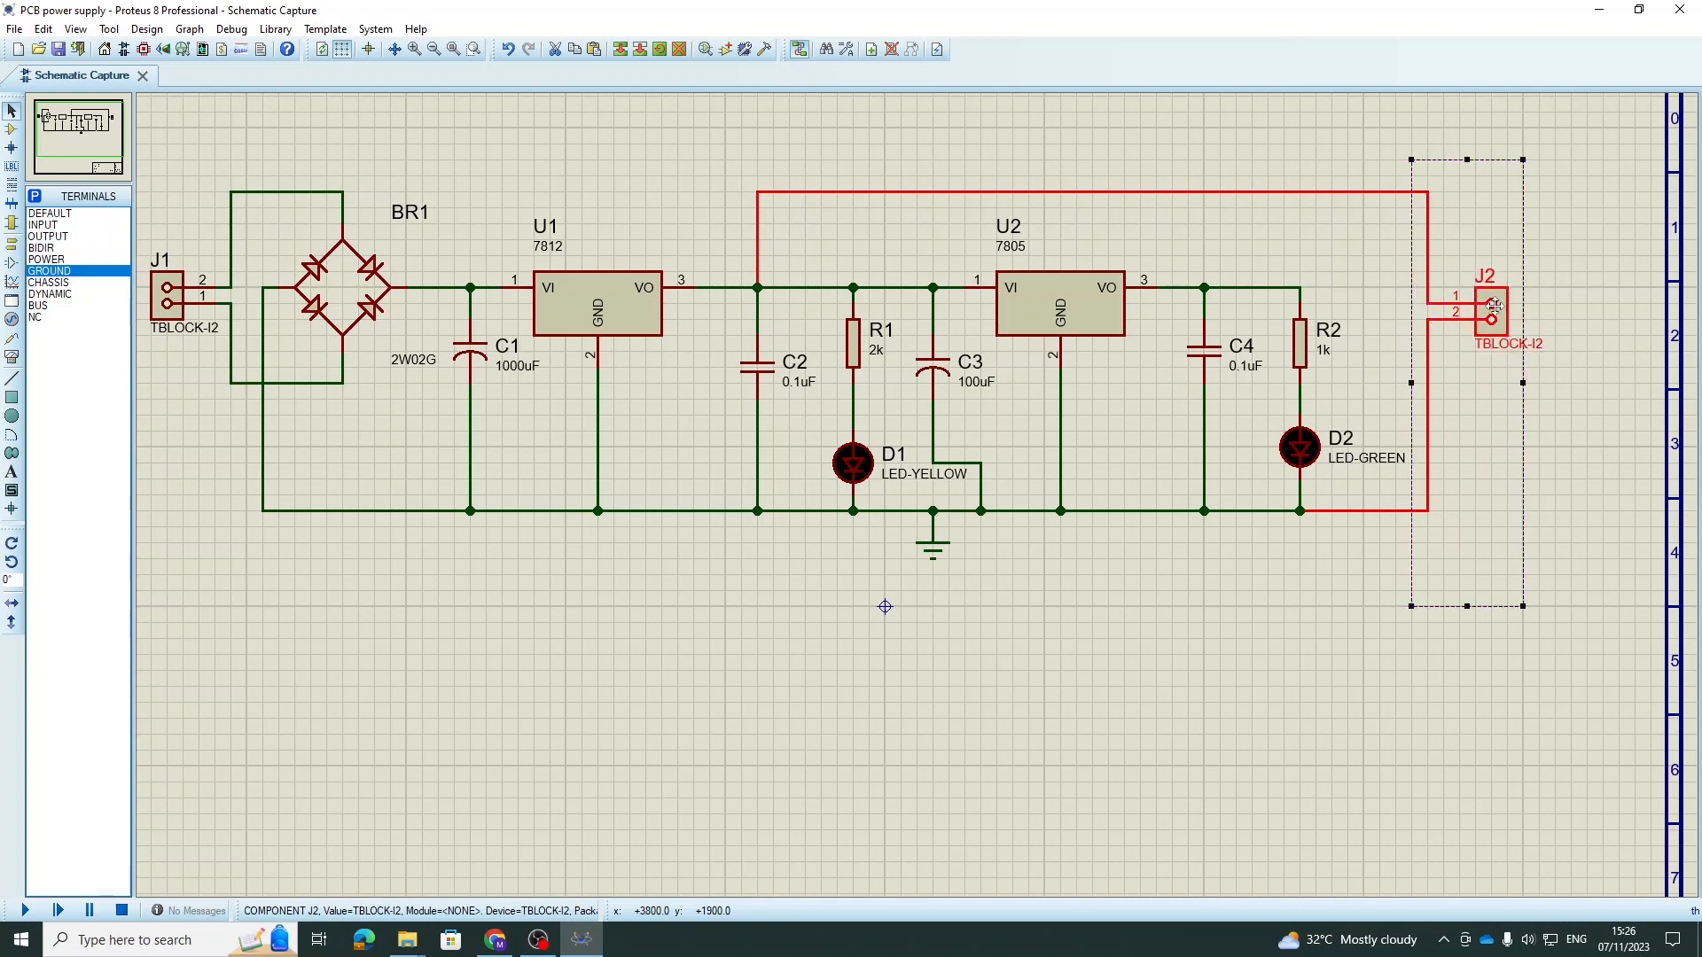
{"action": "left_click", "coordinate": [1198, 600]}
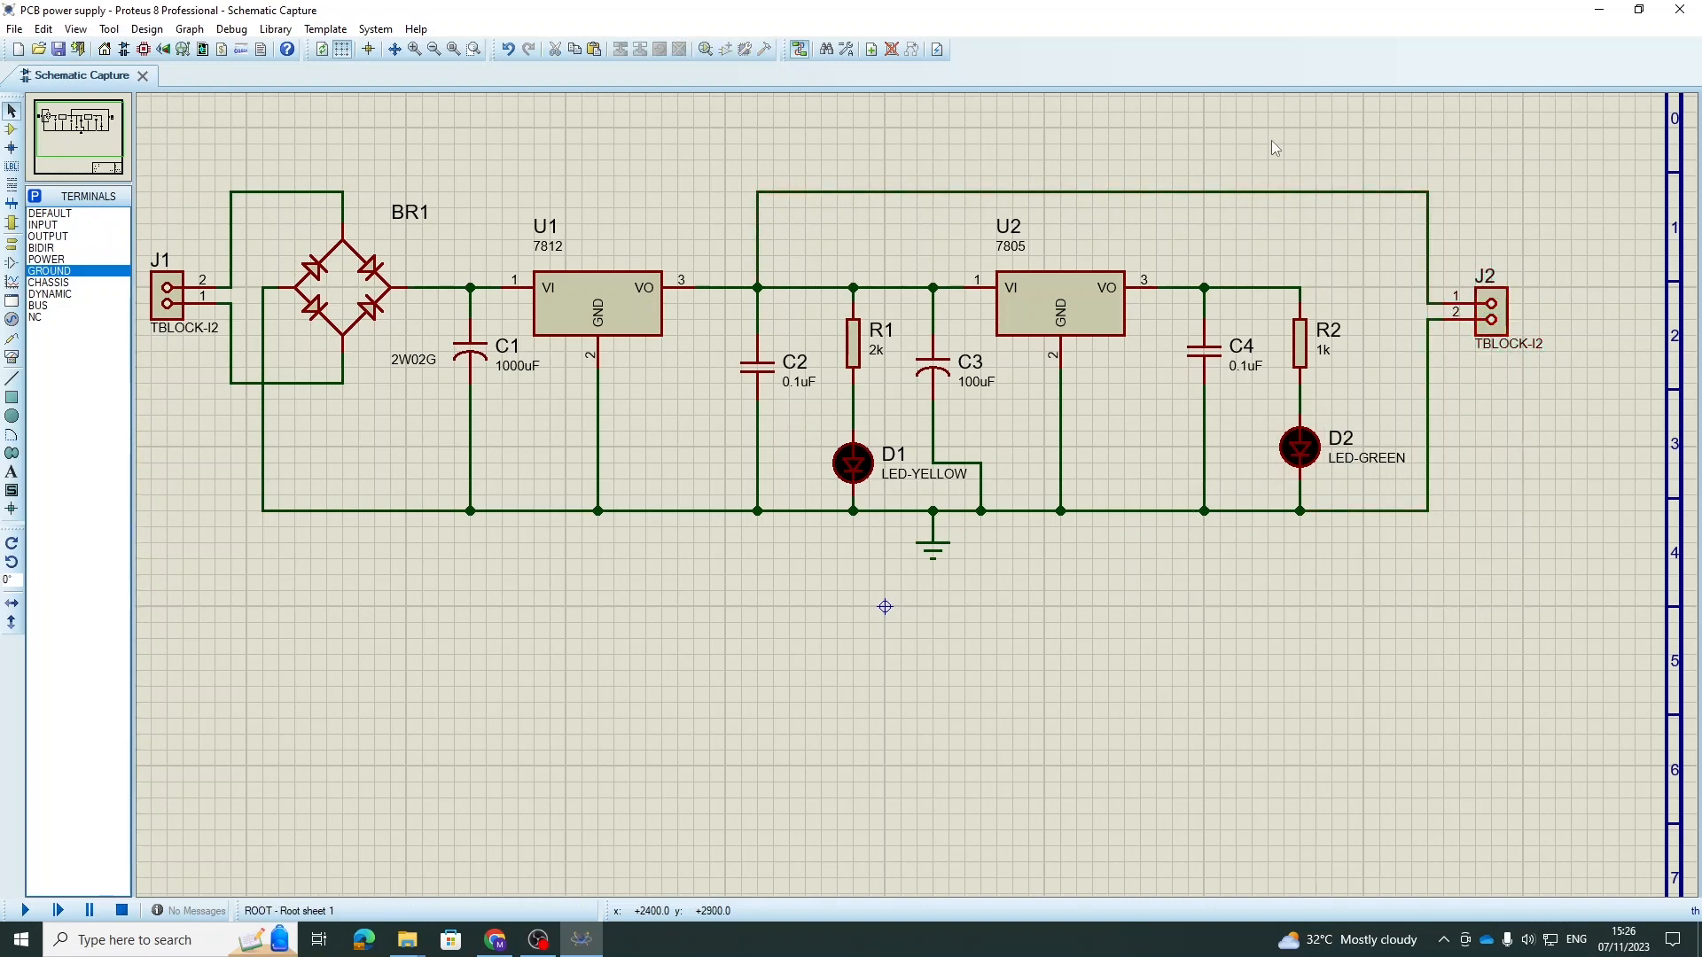
{"action": "left_click_drag", "start_coordinate": [1268, 128], "coordinate": [1570, 607]}
{"action": "left_click_drag", "start_coordinate": [1478, 315], "coordinate": [1461, 315]}
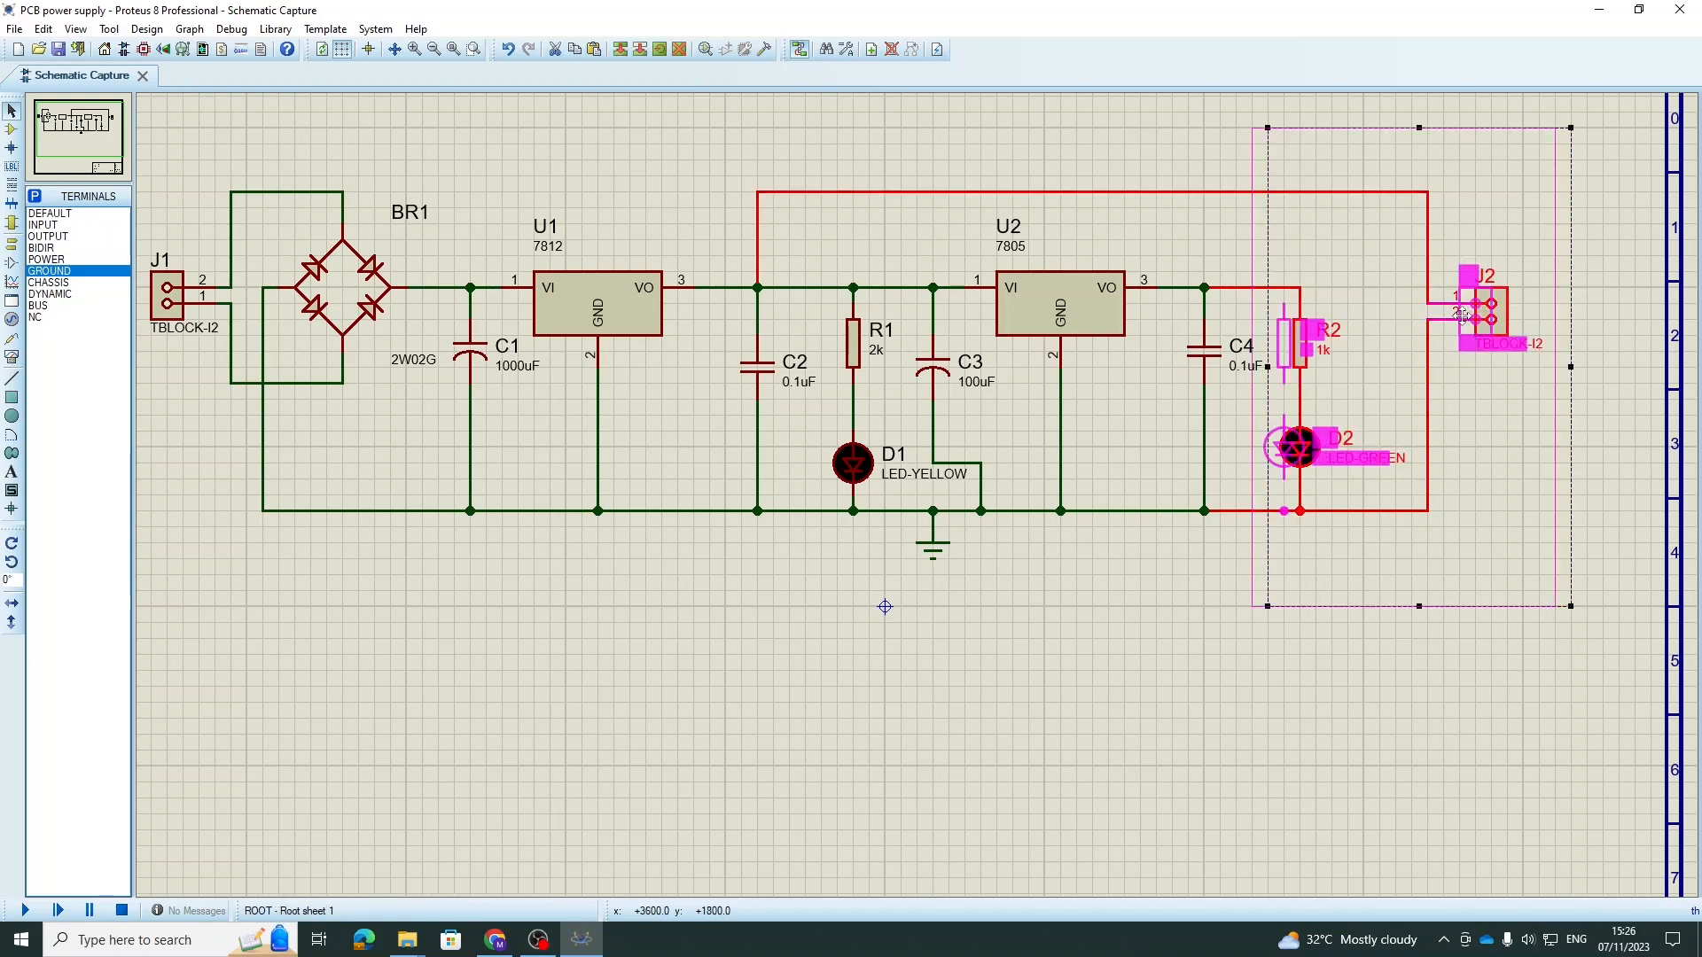